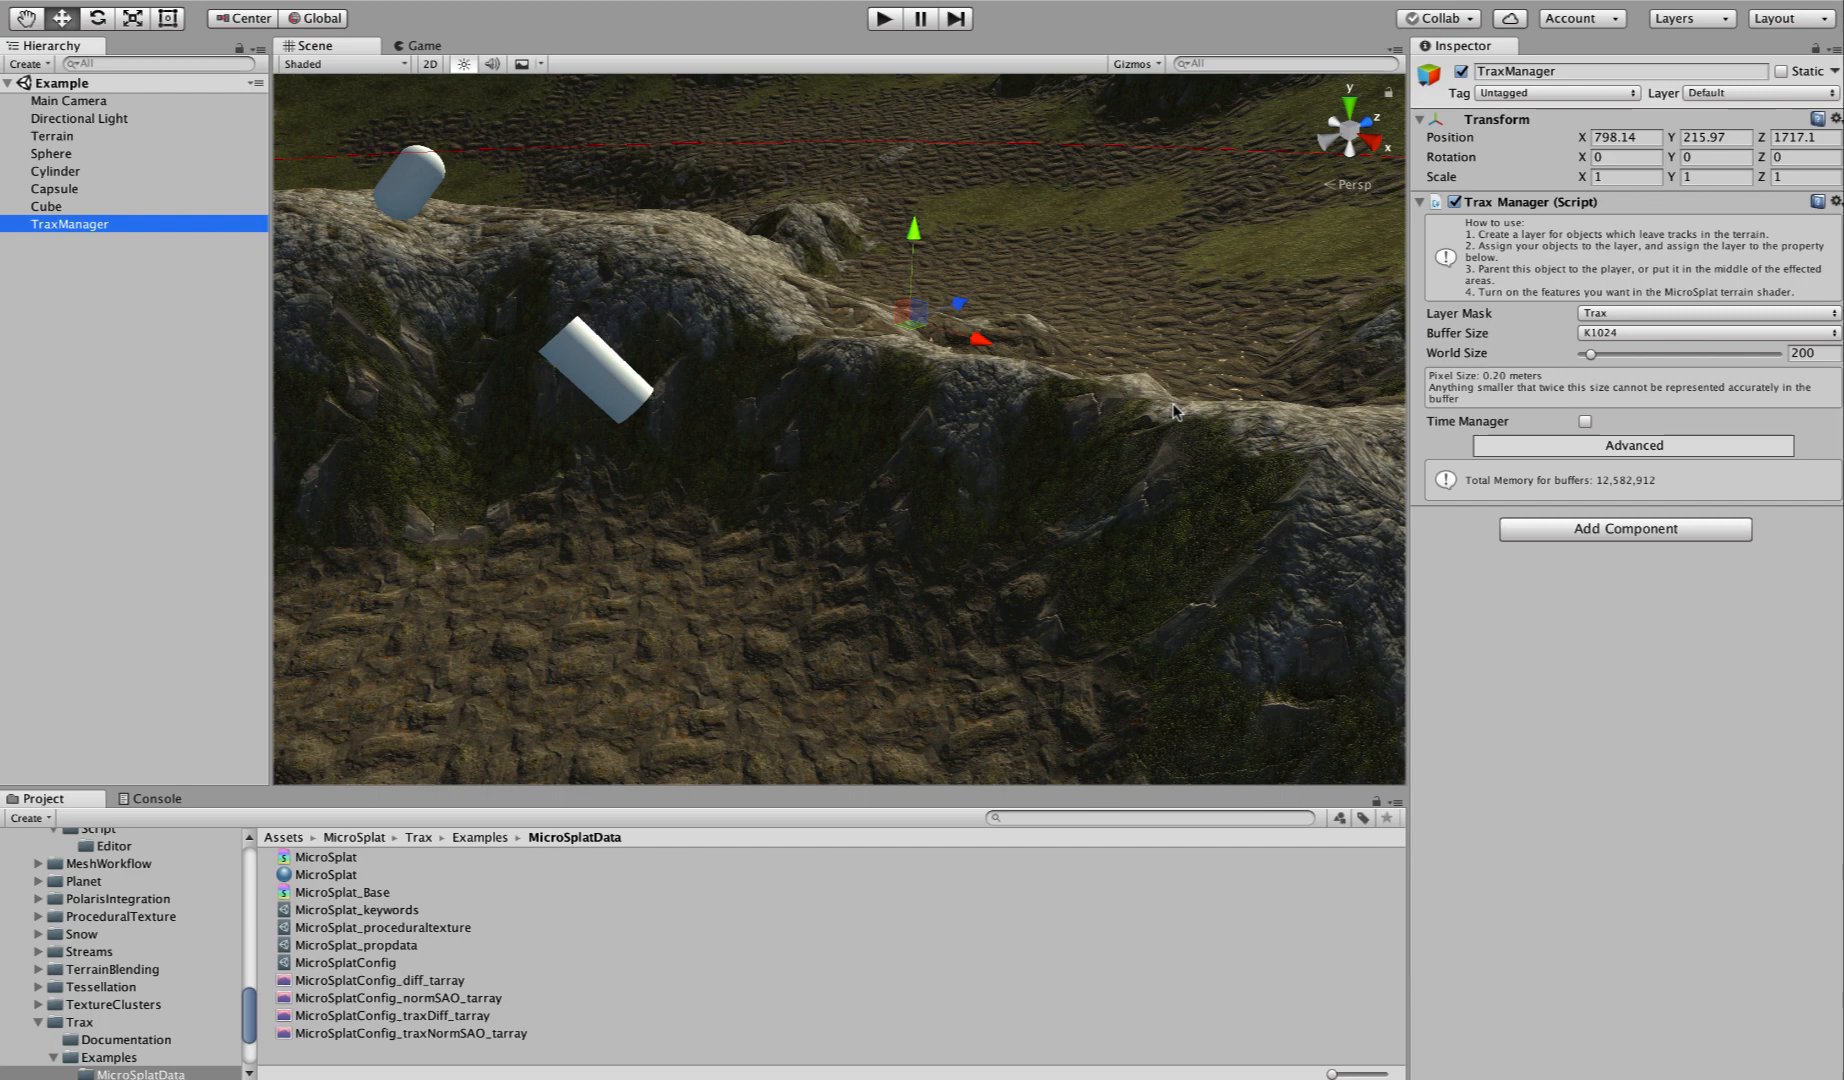
{"action": "left_click_drag", "start_coordinate": [901, 477], "coordinate": [1207, 437], "text": "alt"}
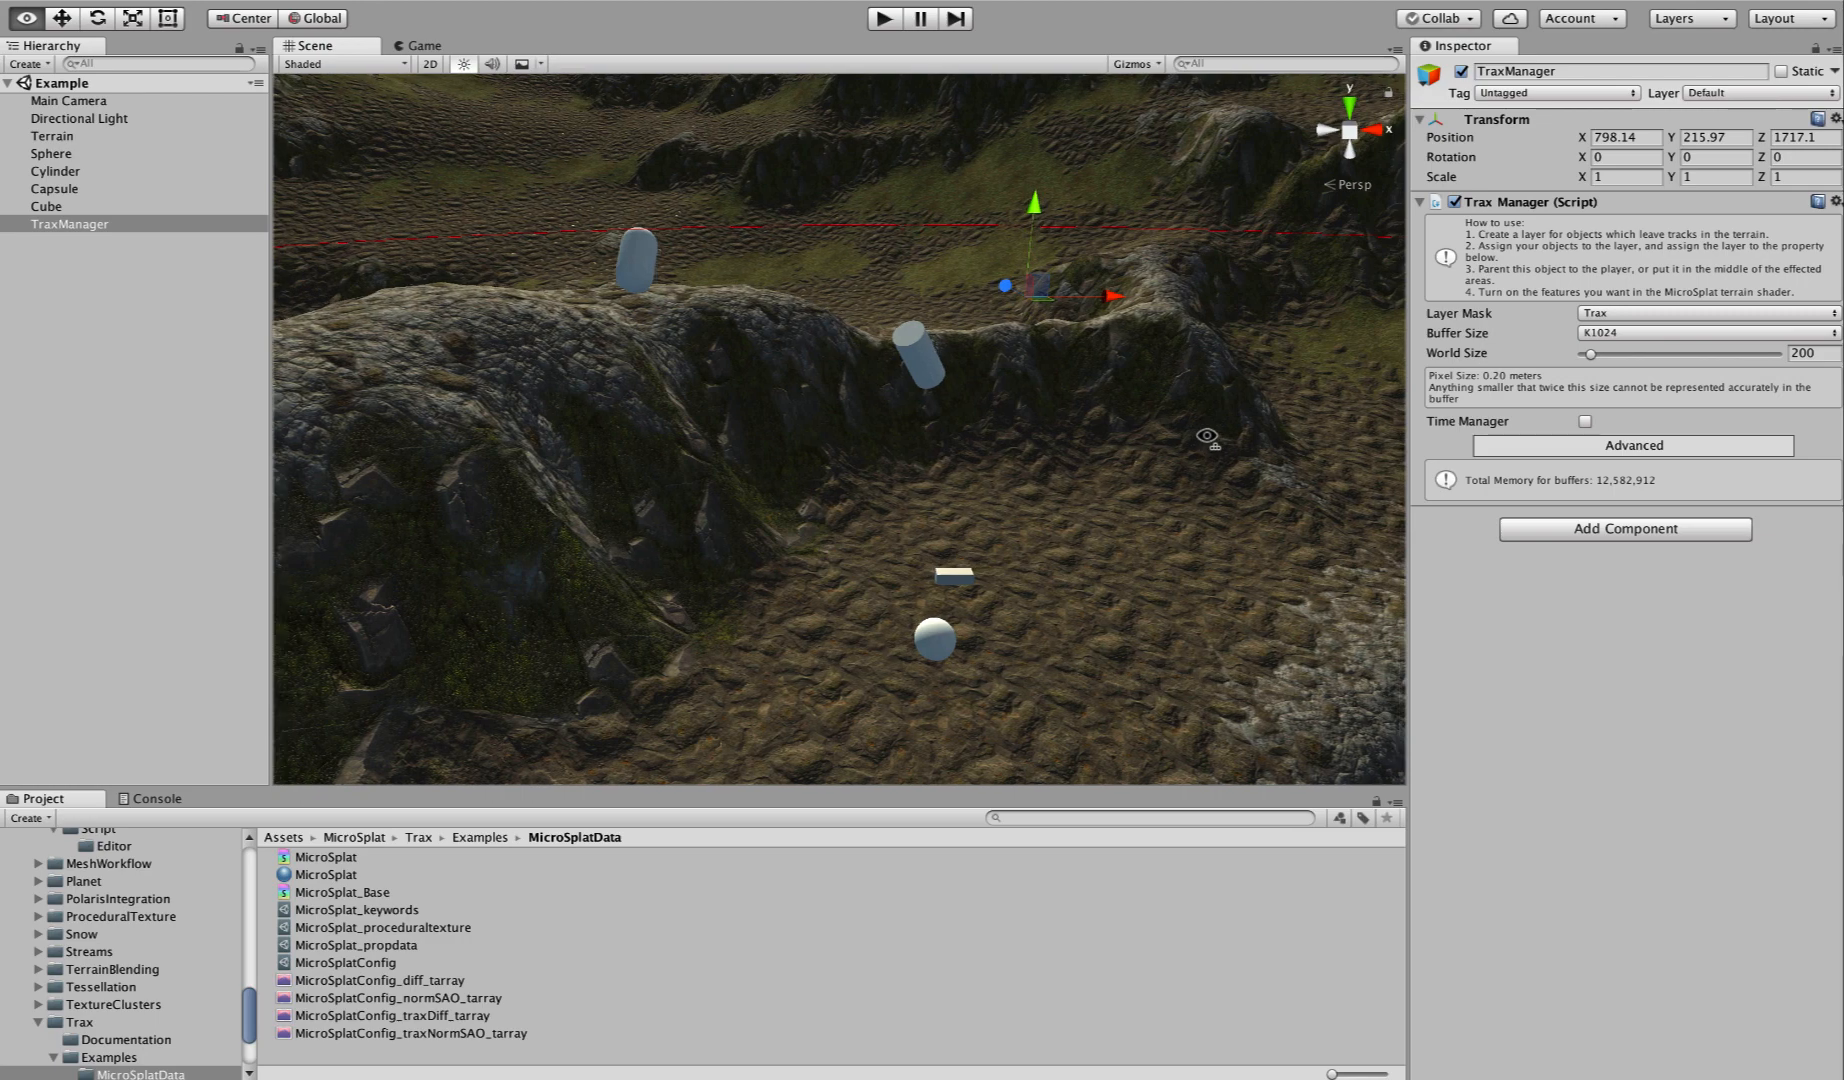
{"action": "key", "text": "w"}
{"action": "key", "text": "d"}
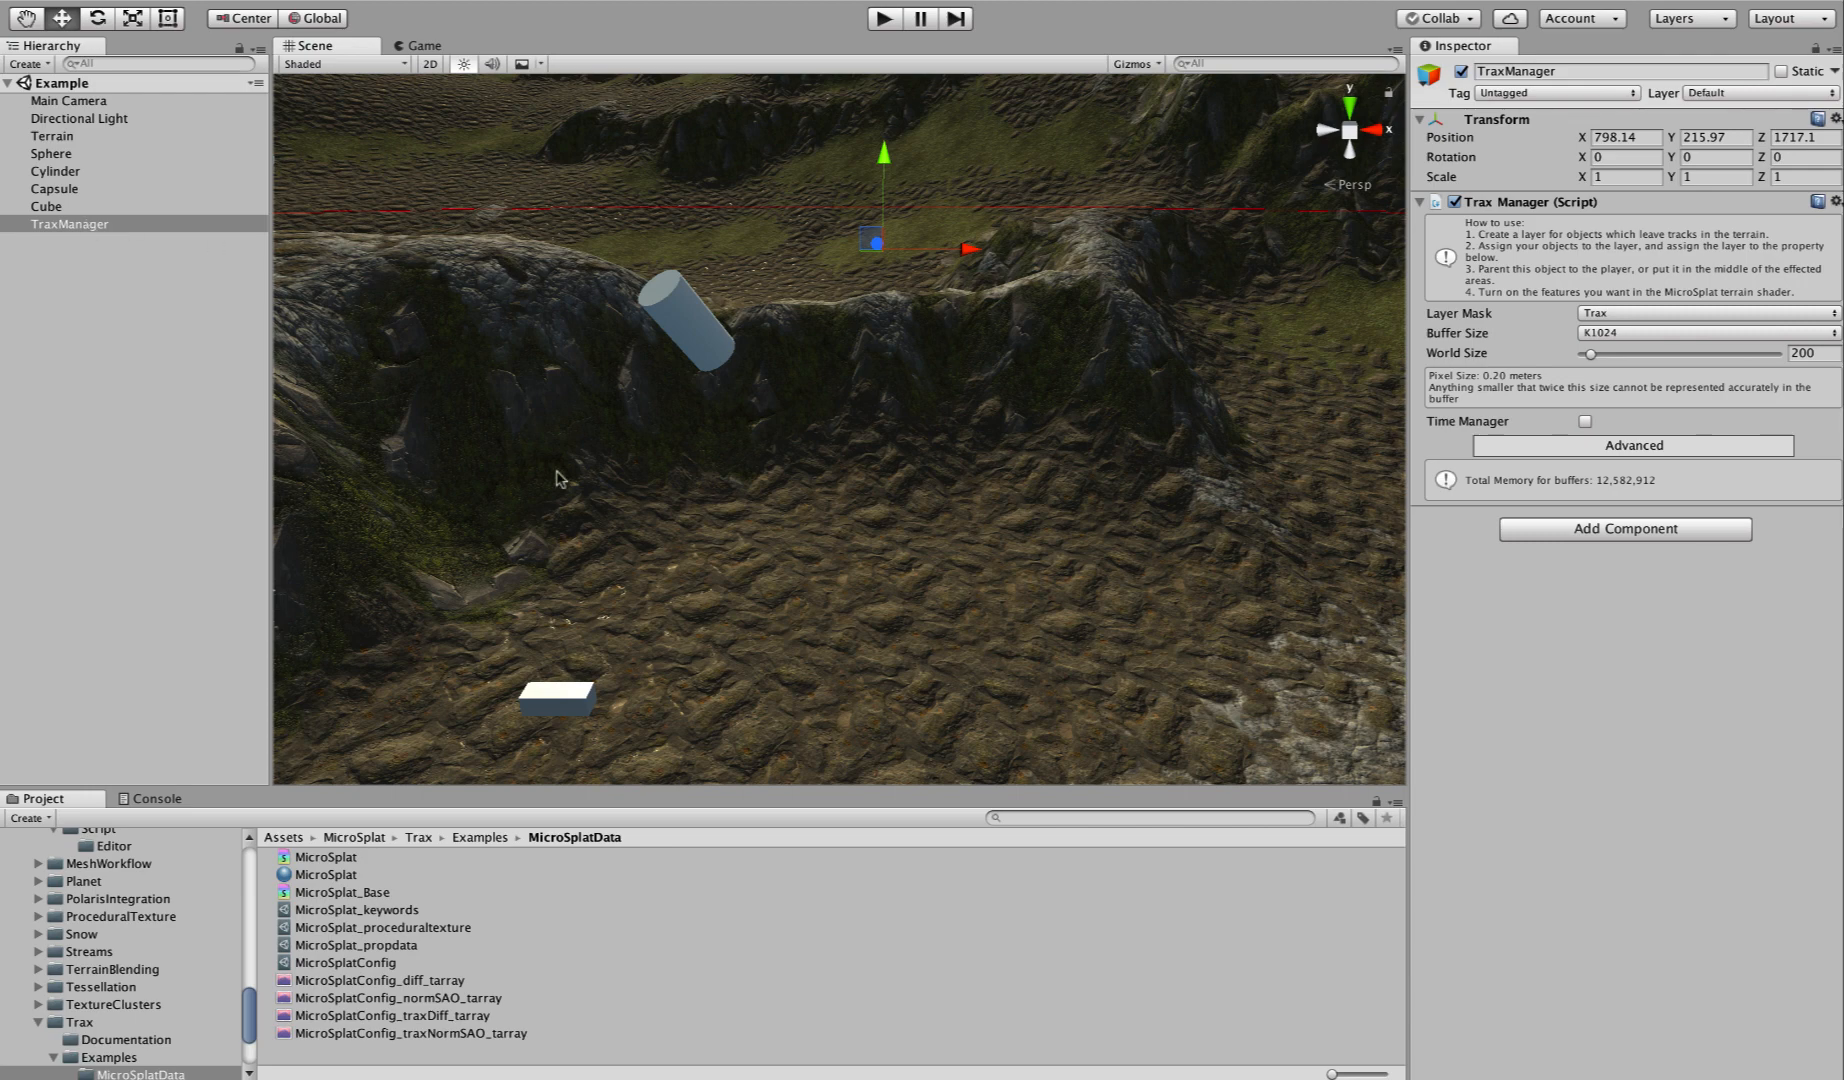
{"action": "left_click_drag", "start_coordinate": [800, 460], "coordinate": [607, 464], "text": "alt"}
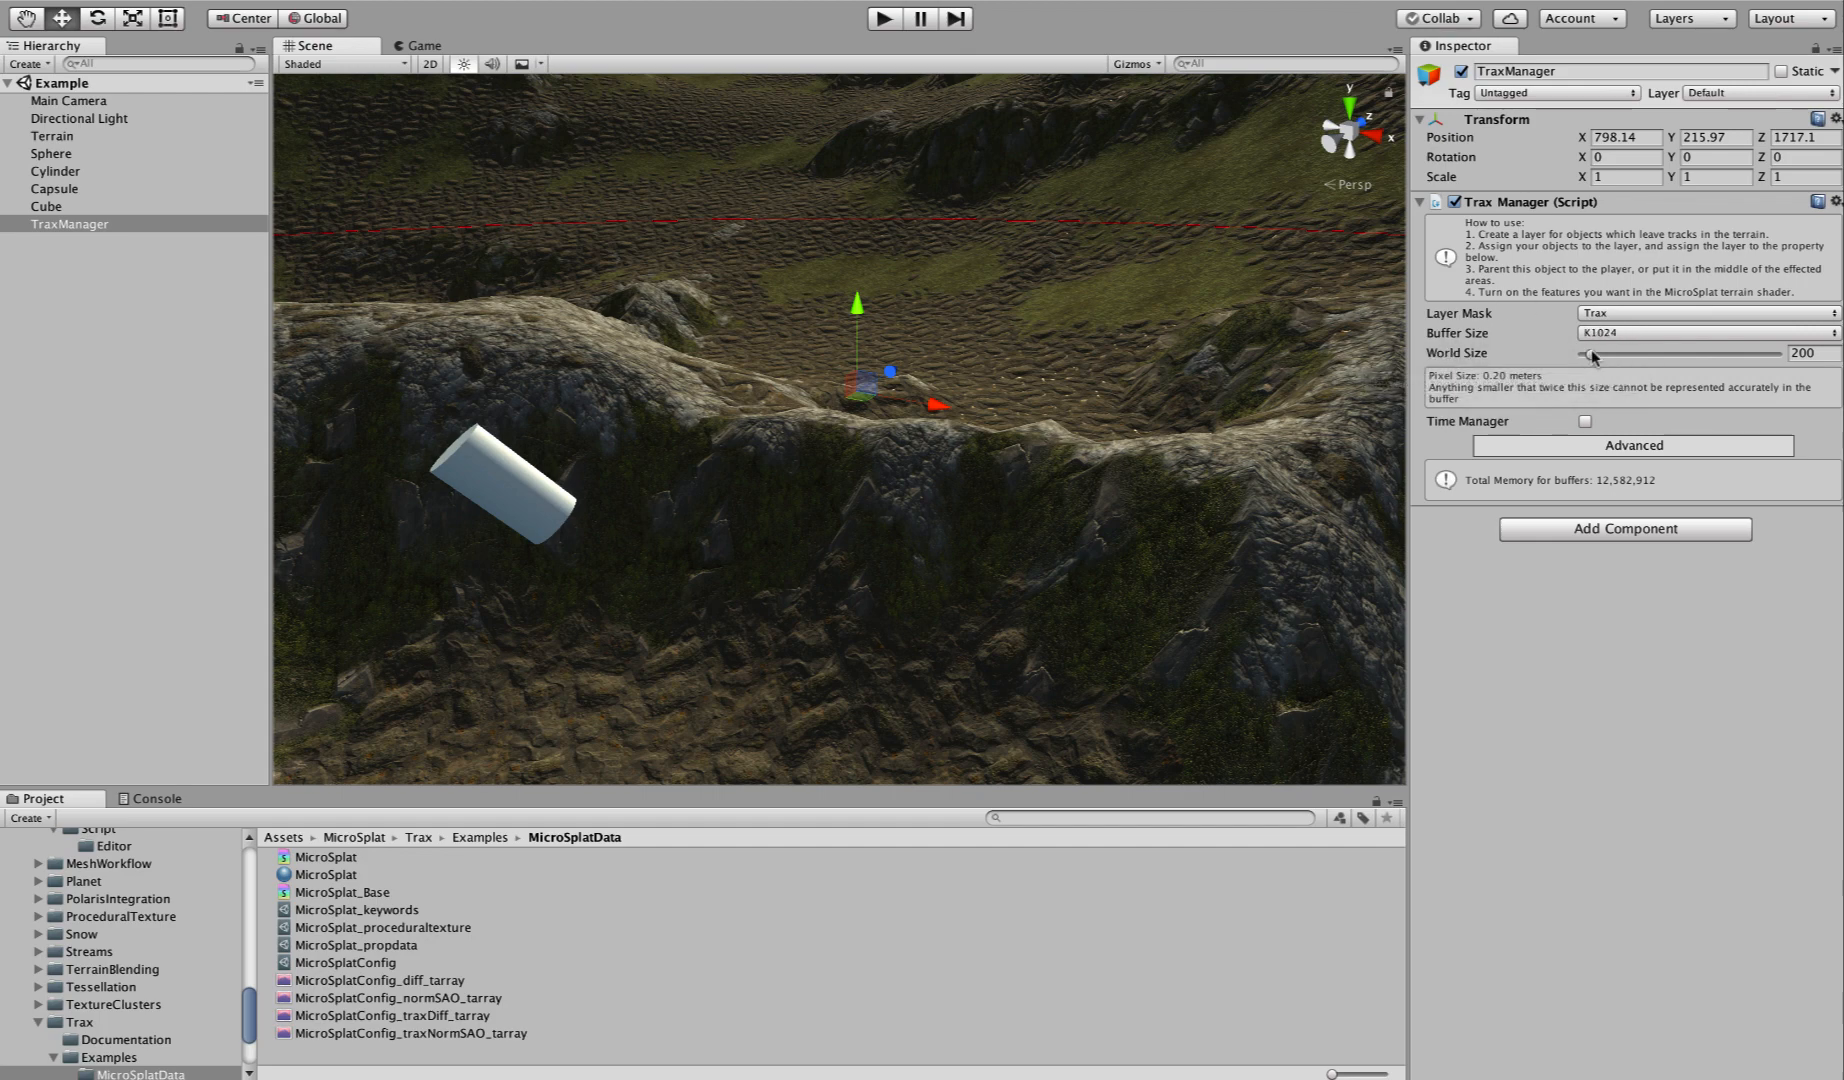
Try a larger World Size on the Trax Manager and set it back to 200.
{"action": "mouse_move", "coordinate": [1592, 357]}
{"action": "left_mouse_down"}
{"action": "mouse_move", "coordinate": [1734, 363]}
{"action": "mouse_move", "coordinate": [1567, 353]}
{"action": "mouse_move", "coordinate": [1612, 356]}
{"action": "left_mouse_up"}
{"action": "left_click", "coordinate": [1813, 352]}
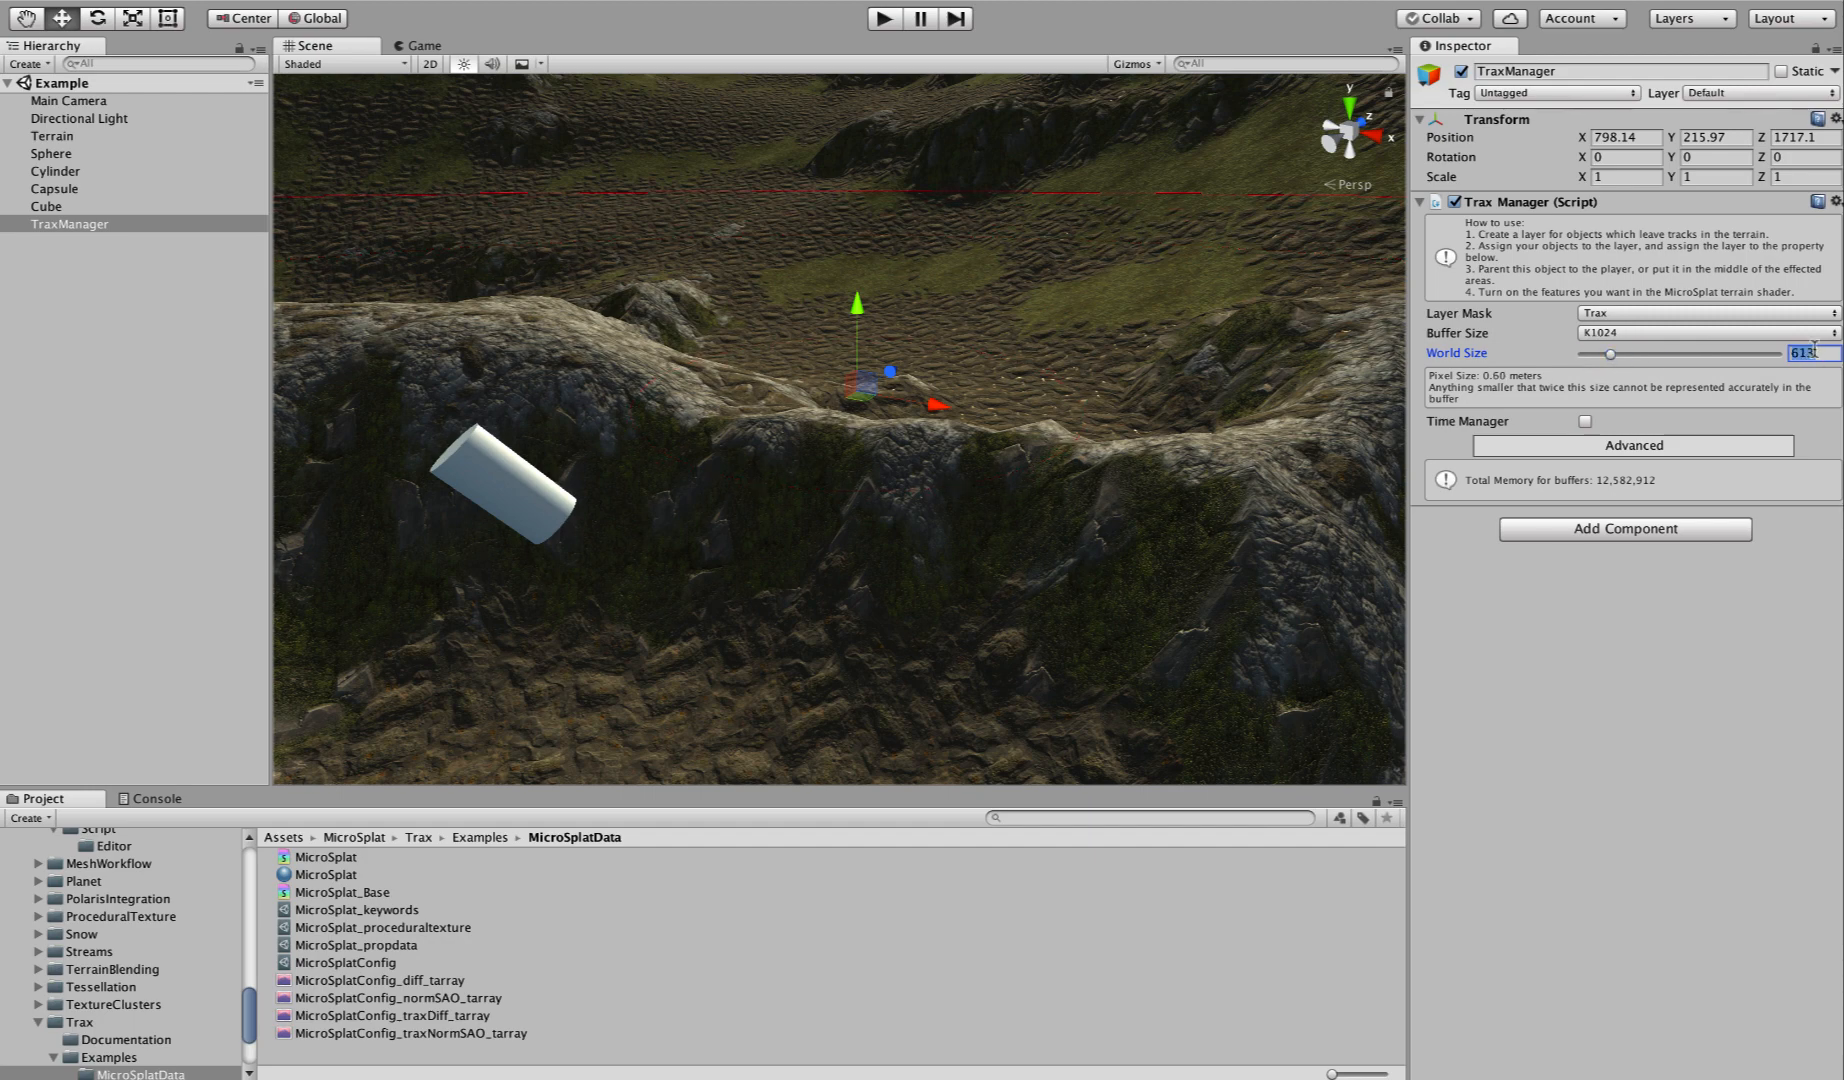
{"action": "type", "text": "200"}
Examine the available Buffer Size and Layer Mask options of the Trax Manager, keeping K1024 and Trax.
{"action": "left_click", "coordinate": [1611, 336]}
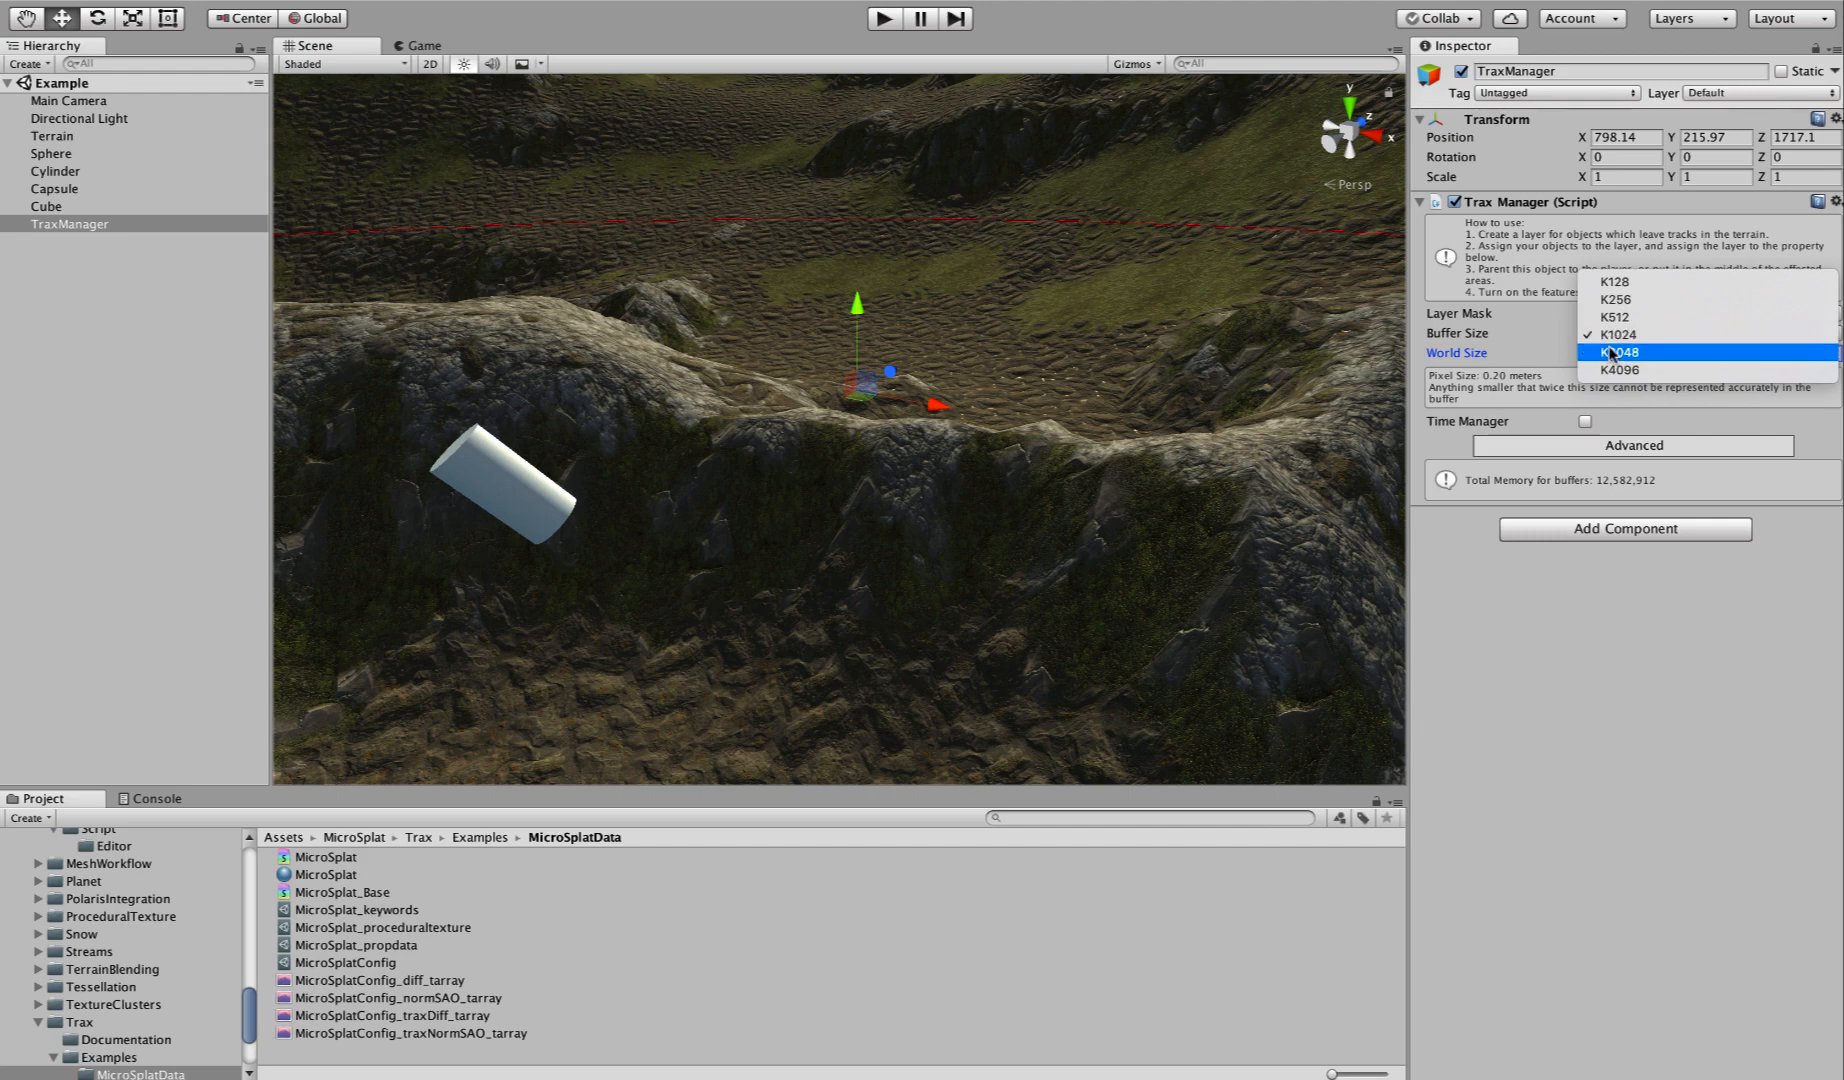
{"action": "left_click", "coordinate": [1611, 336]}
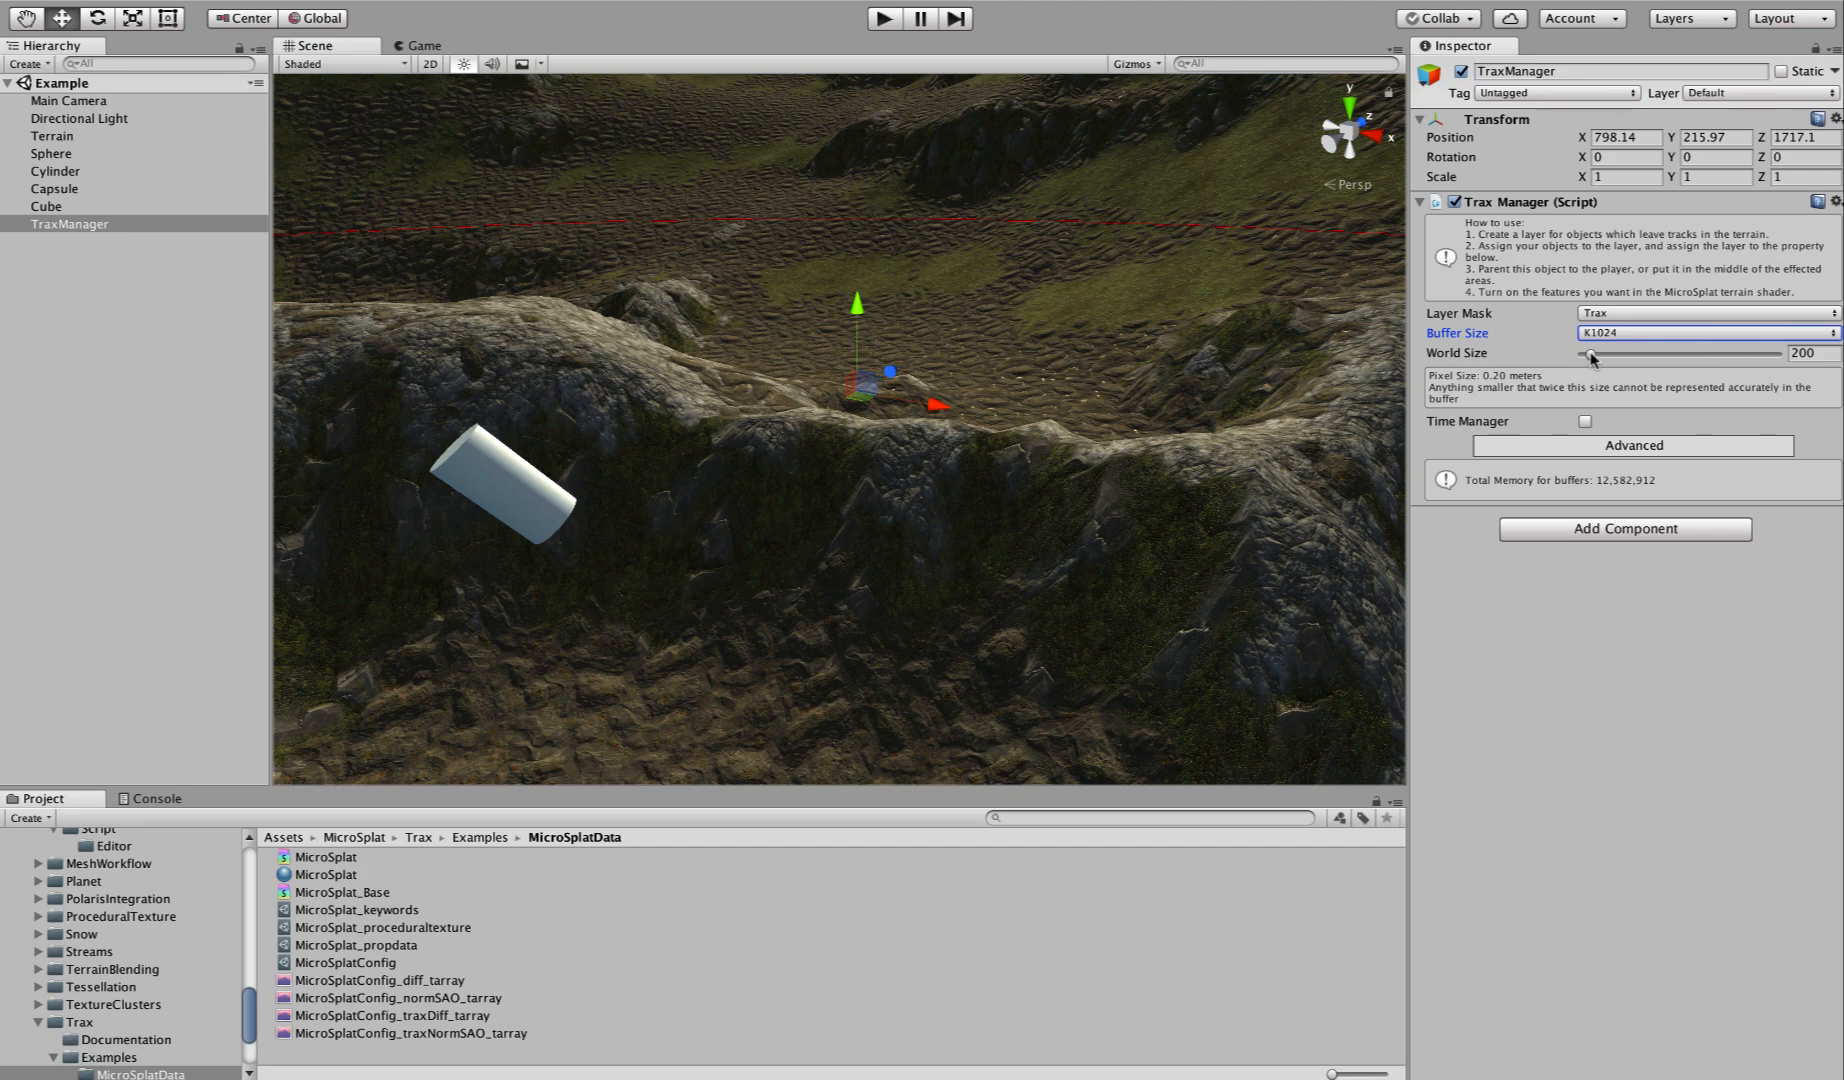
{"action": "right_click_drag", "start_coordinate": [975, 514], "coordinate": [782, 534]}
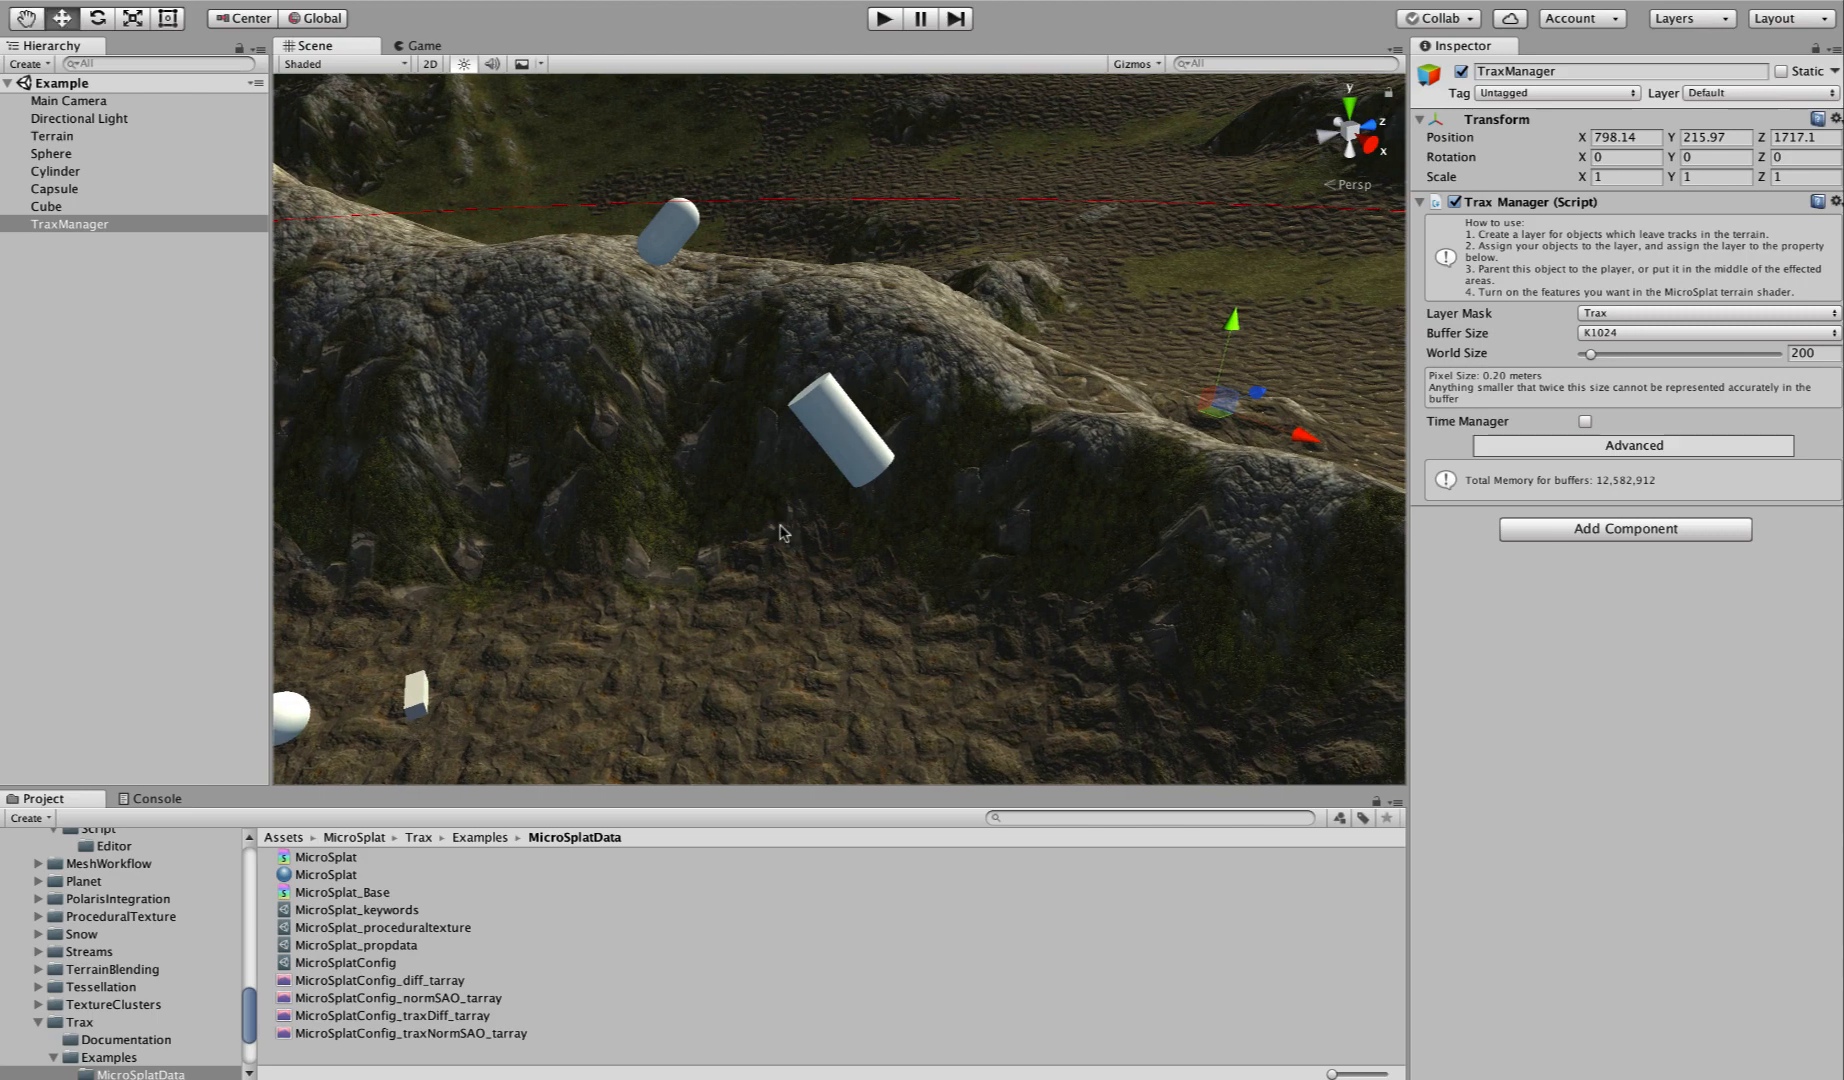
{"action": "left_click", "coordinate": [1603, 315]}
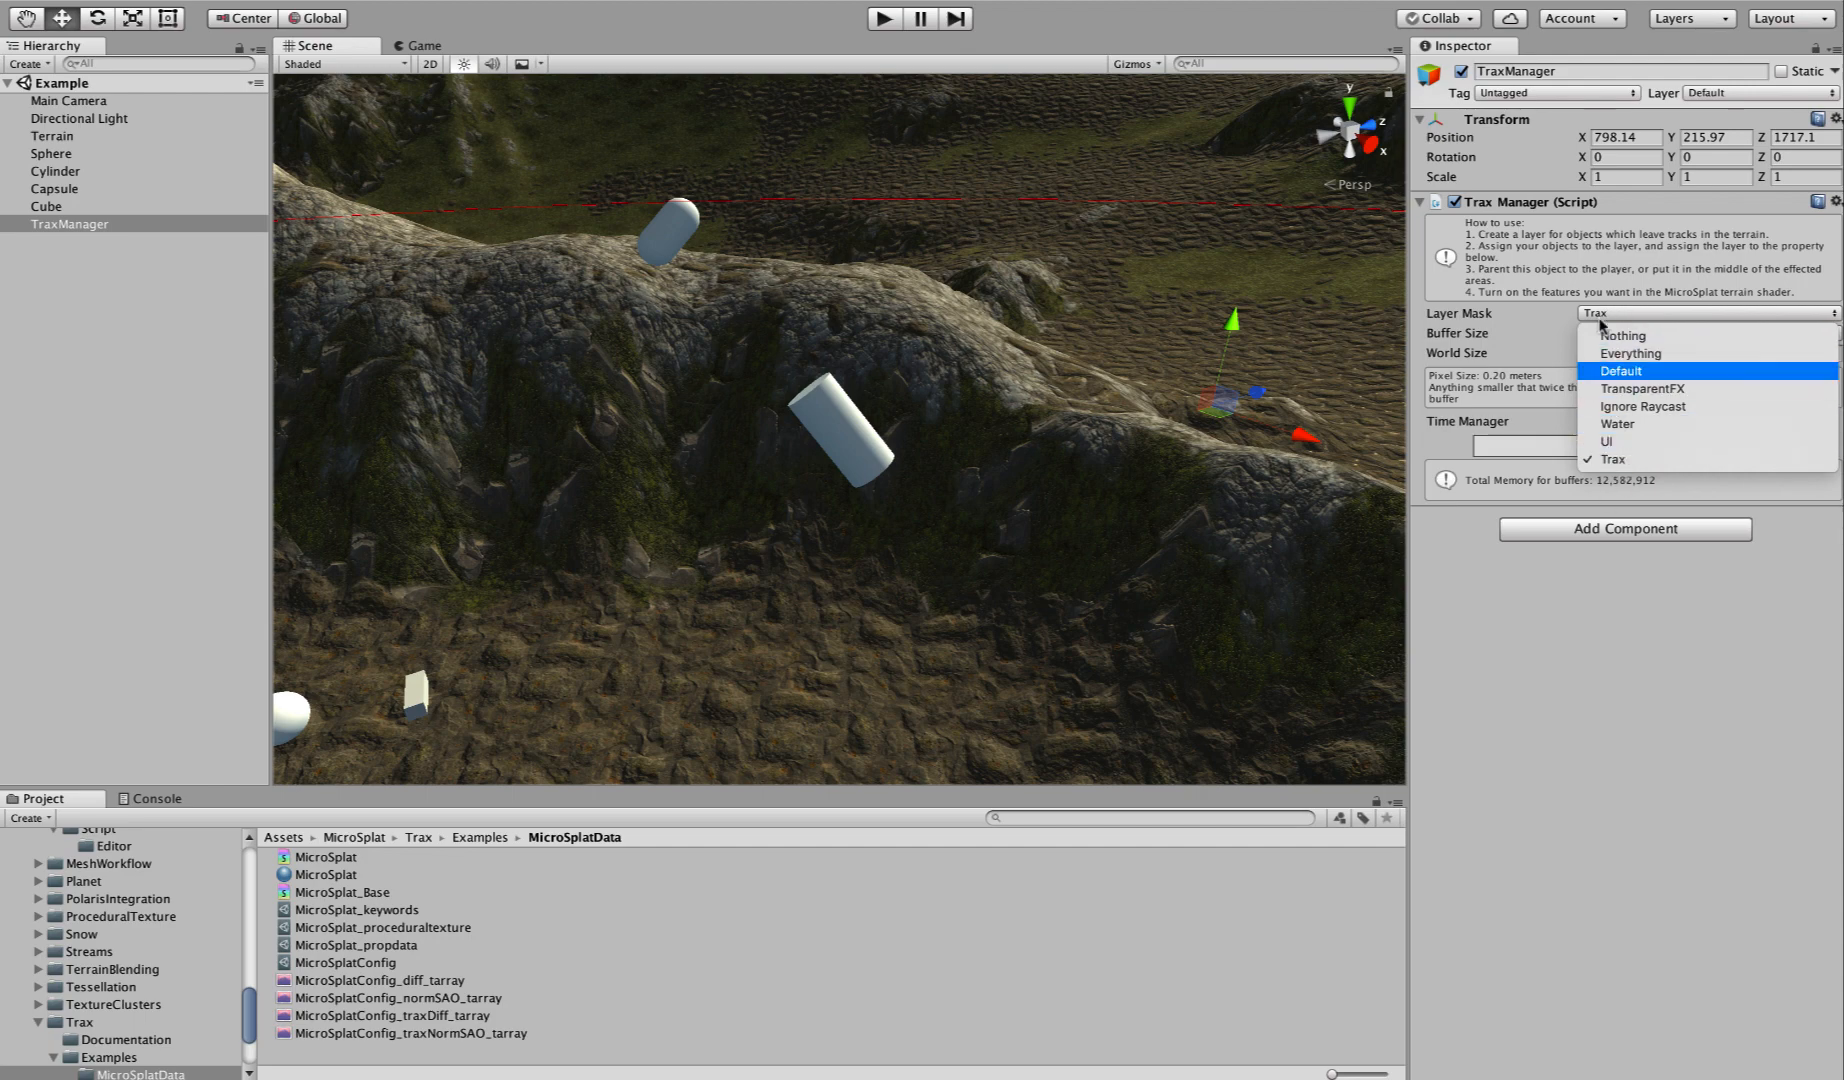
{"action": "left_click", "coordinate": [1536, 697]}
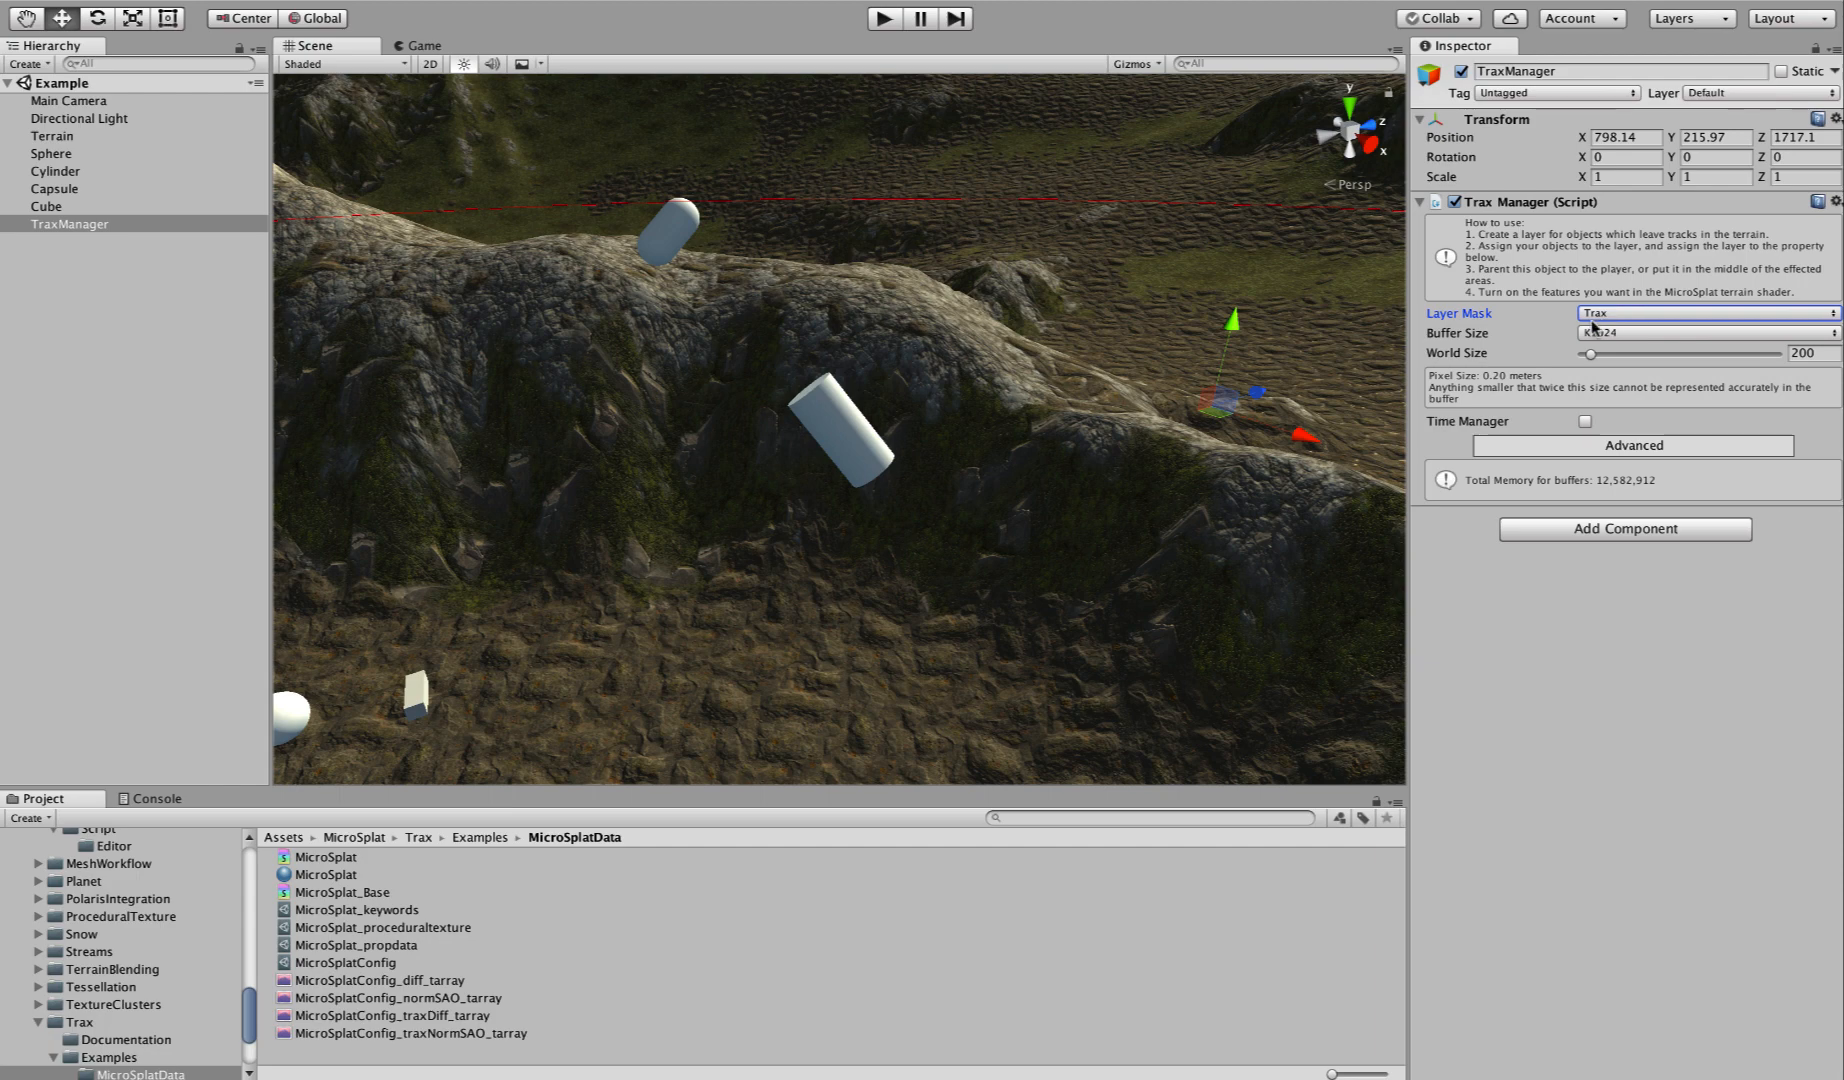
Select the tilted cylinder above the slope and inspect its layer assignment, collider and rigidbody settings.
{"action": "left_click_drag", "start_coordinate": [609, 452], "coordinate": [655, 420], "text": "alt"}
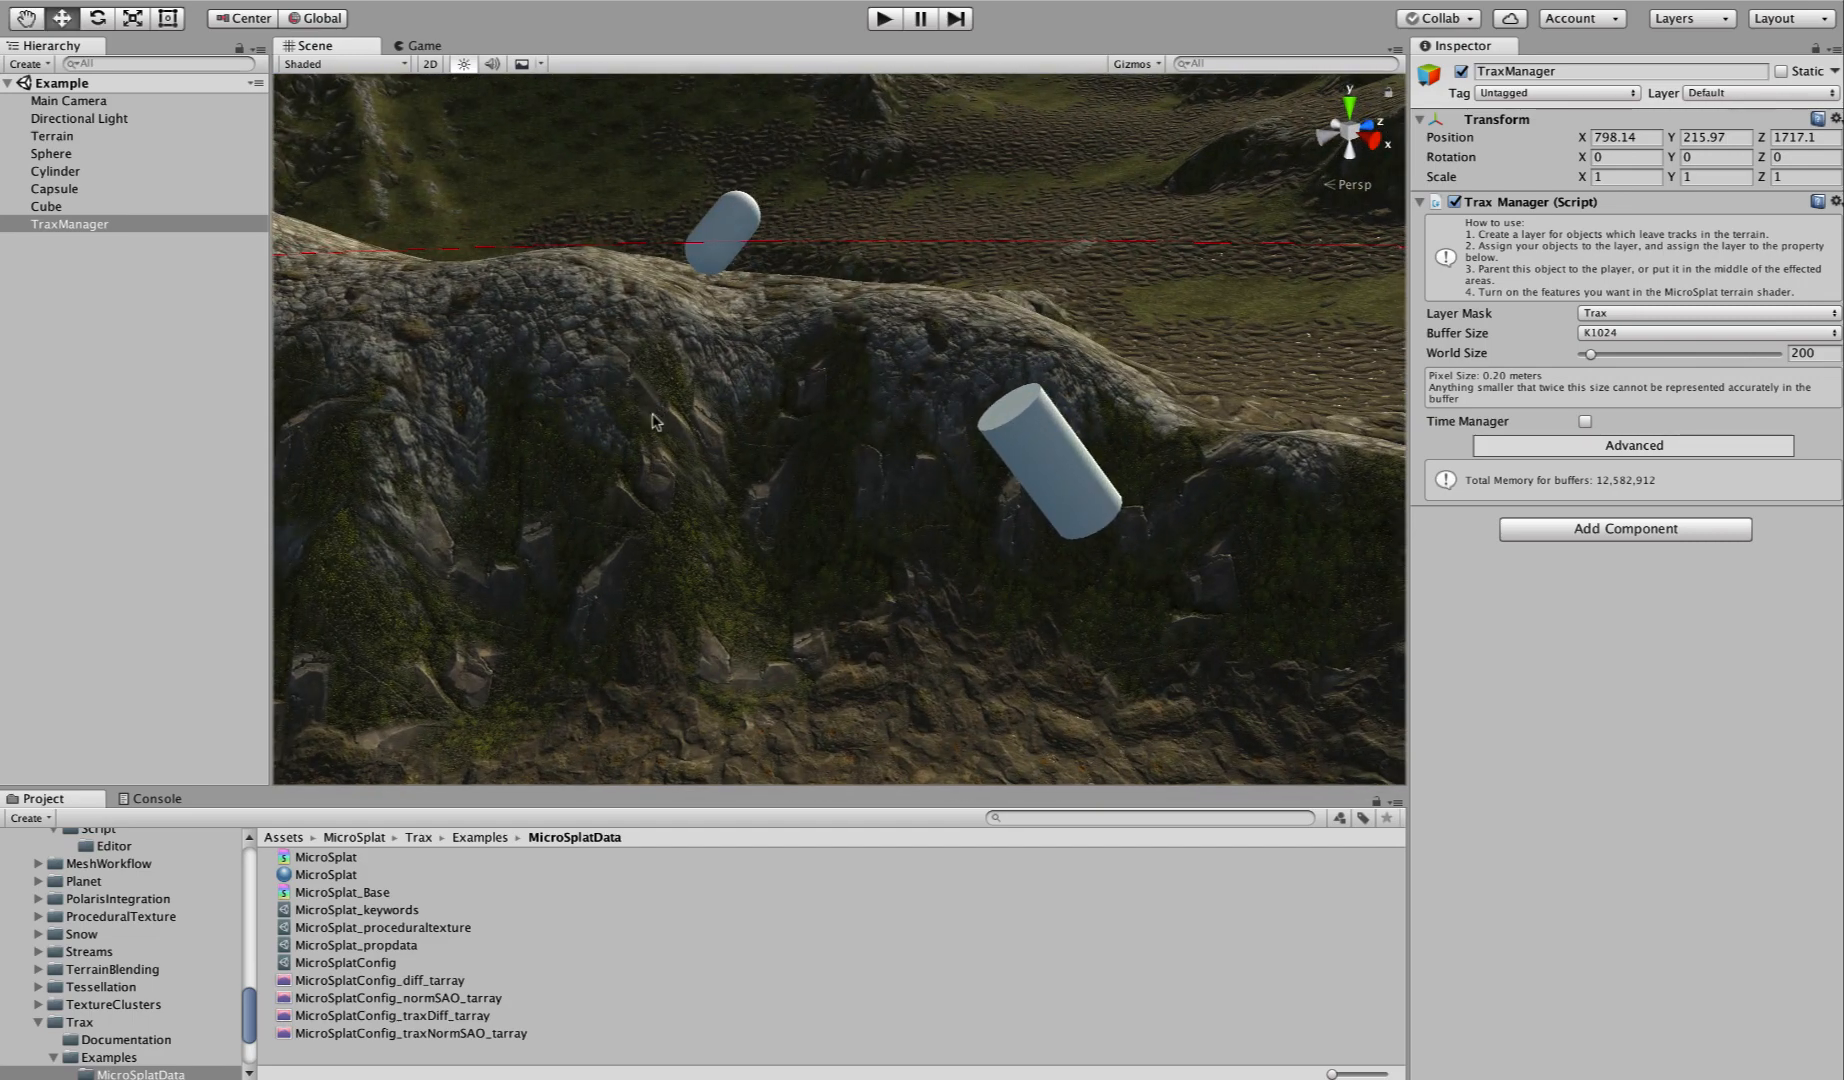
{"action": "left_click", "coordinate": [1045, 436]}
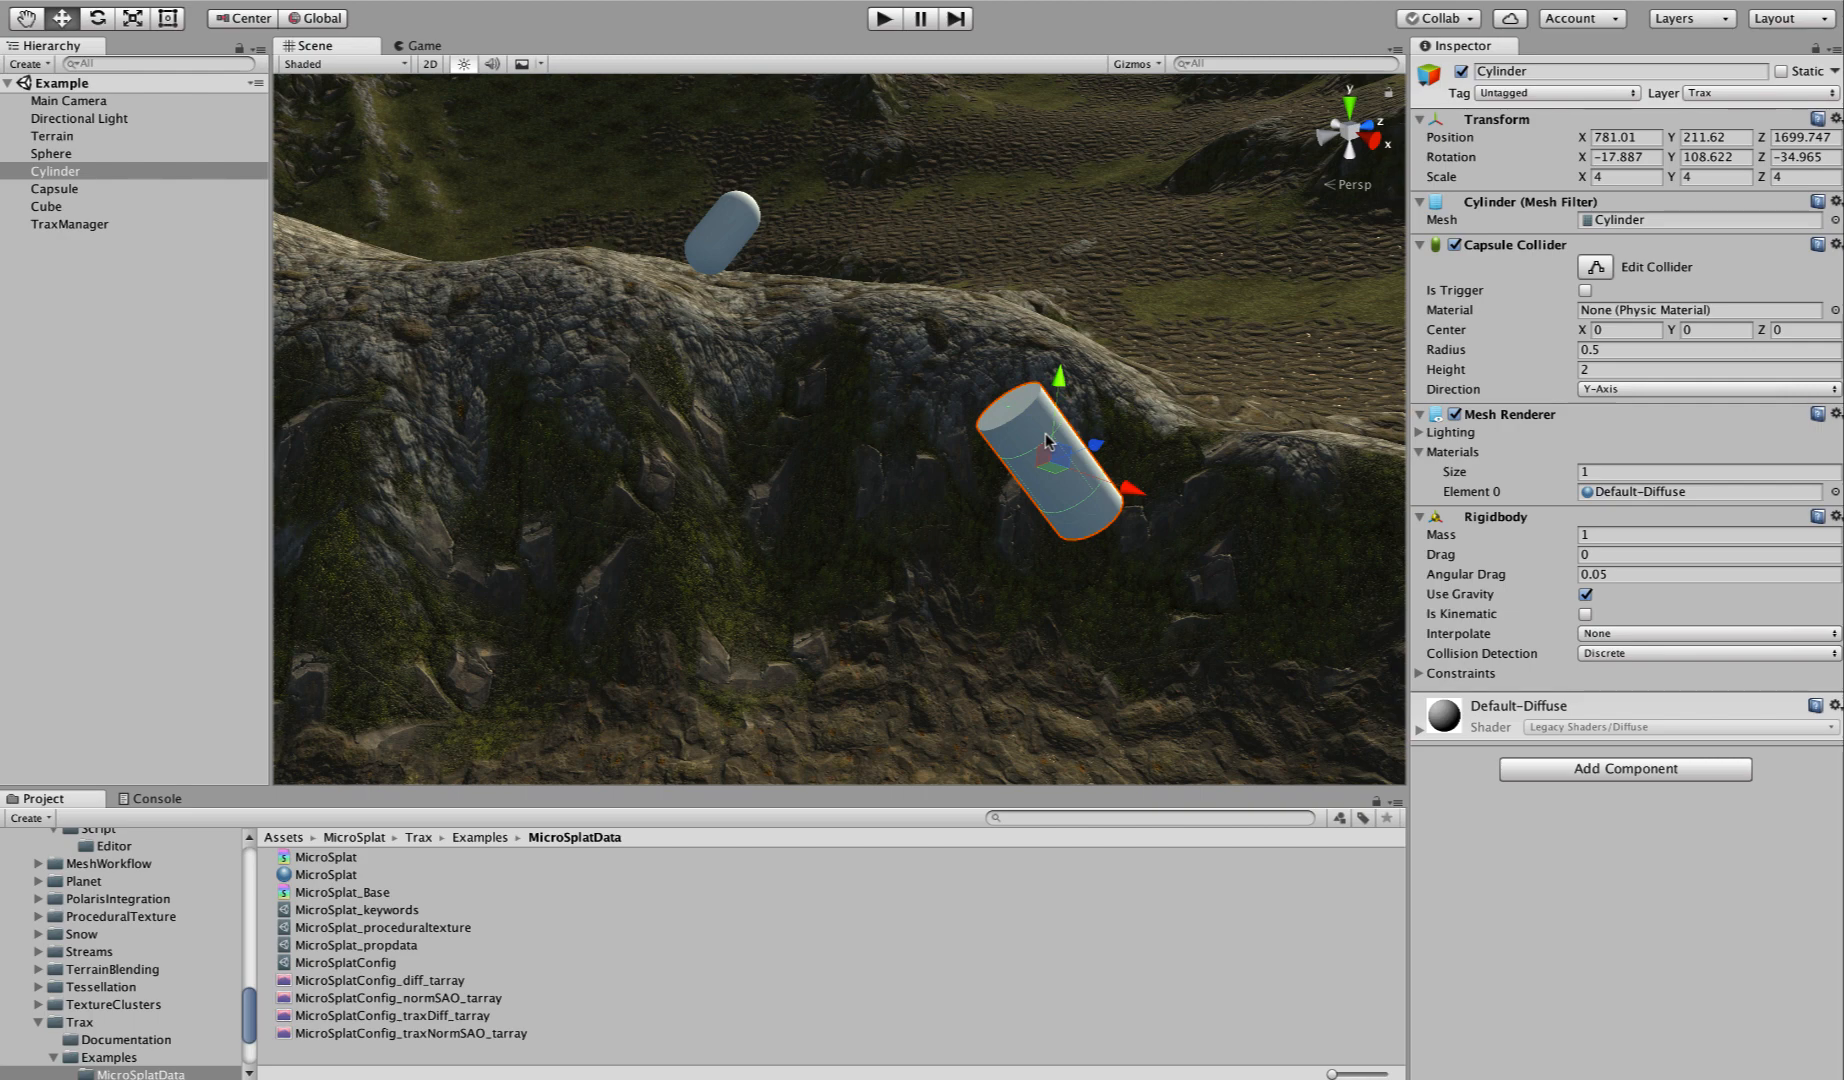
{"action": "left_click_drag", "start_coordinate": [930, 510], "coordinate": [1130, 545], "text": "alt"}
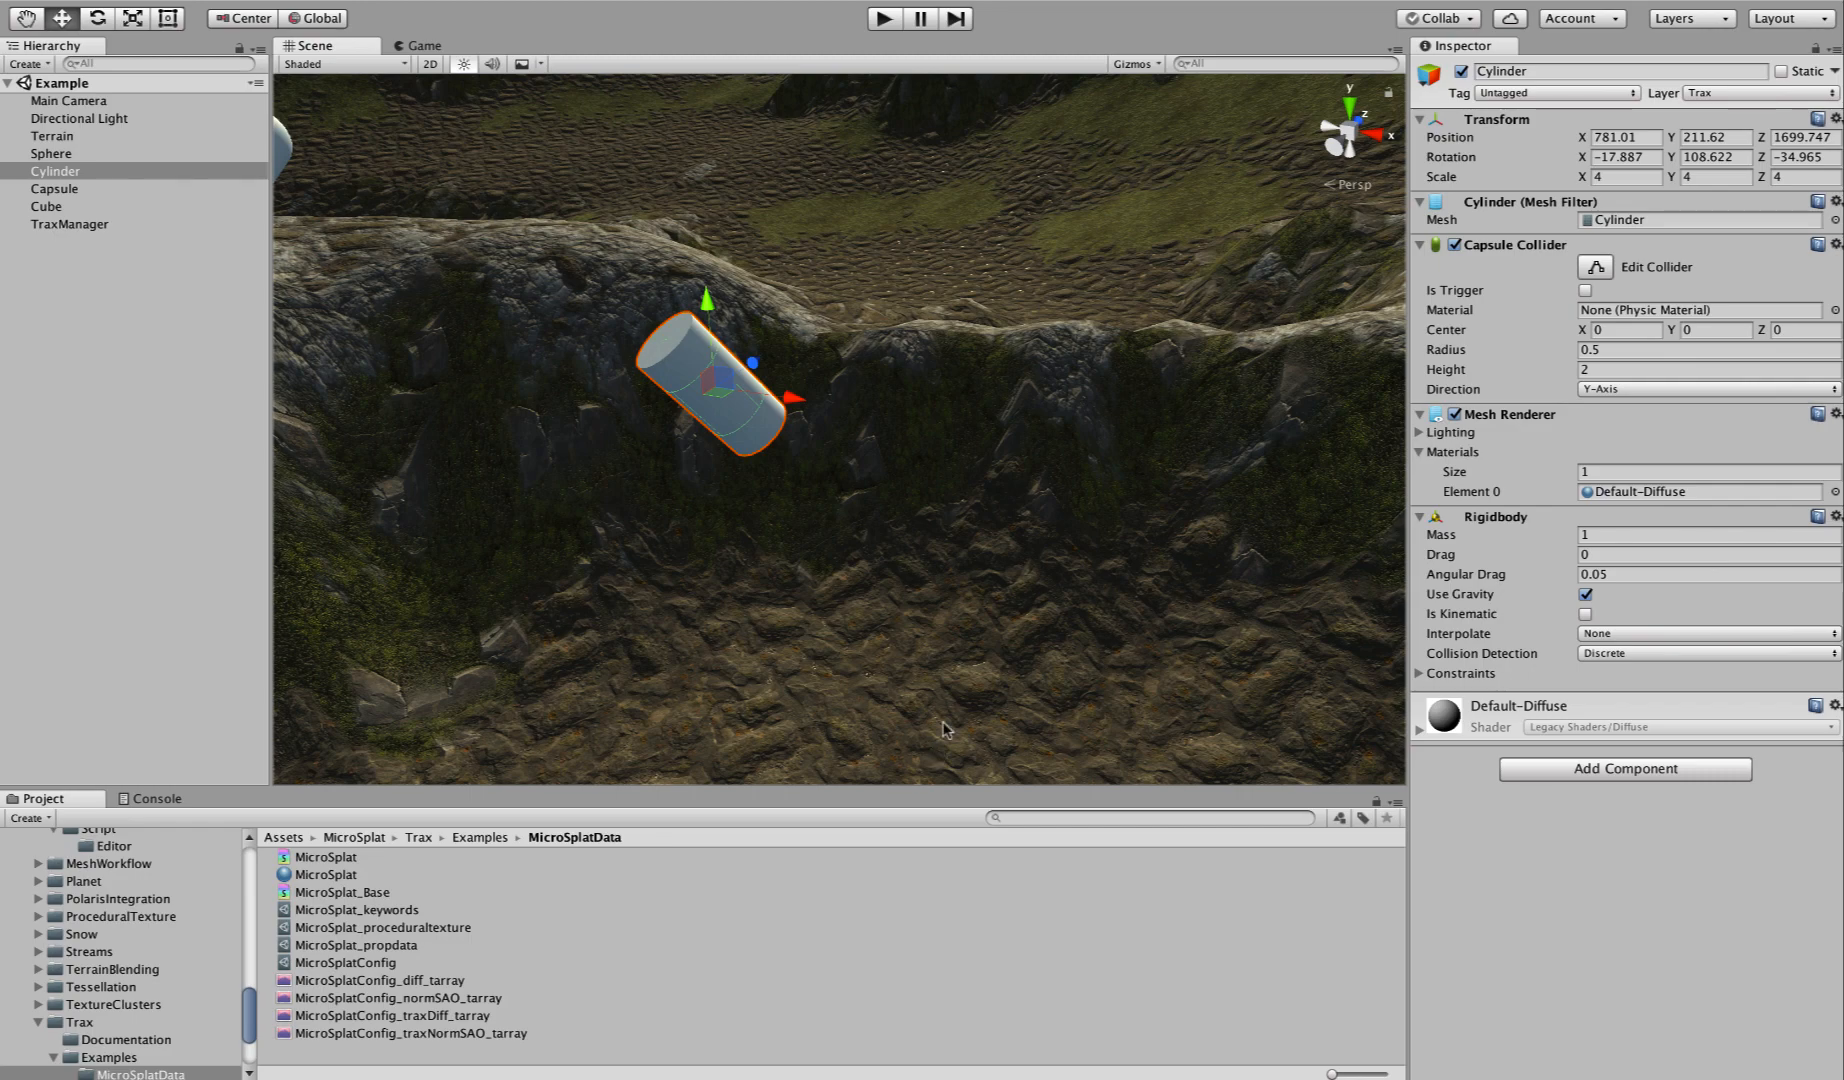
{"action": "left_click_drag", "start_coordinate": [955, 692], "coordinate": [619, 556], "text": "alt"}
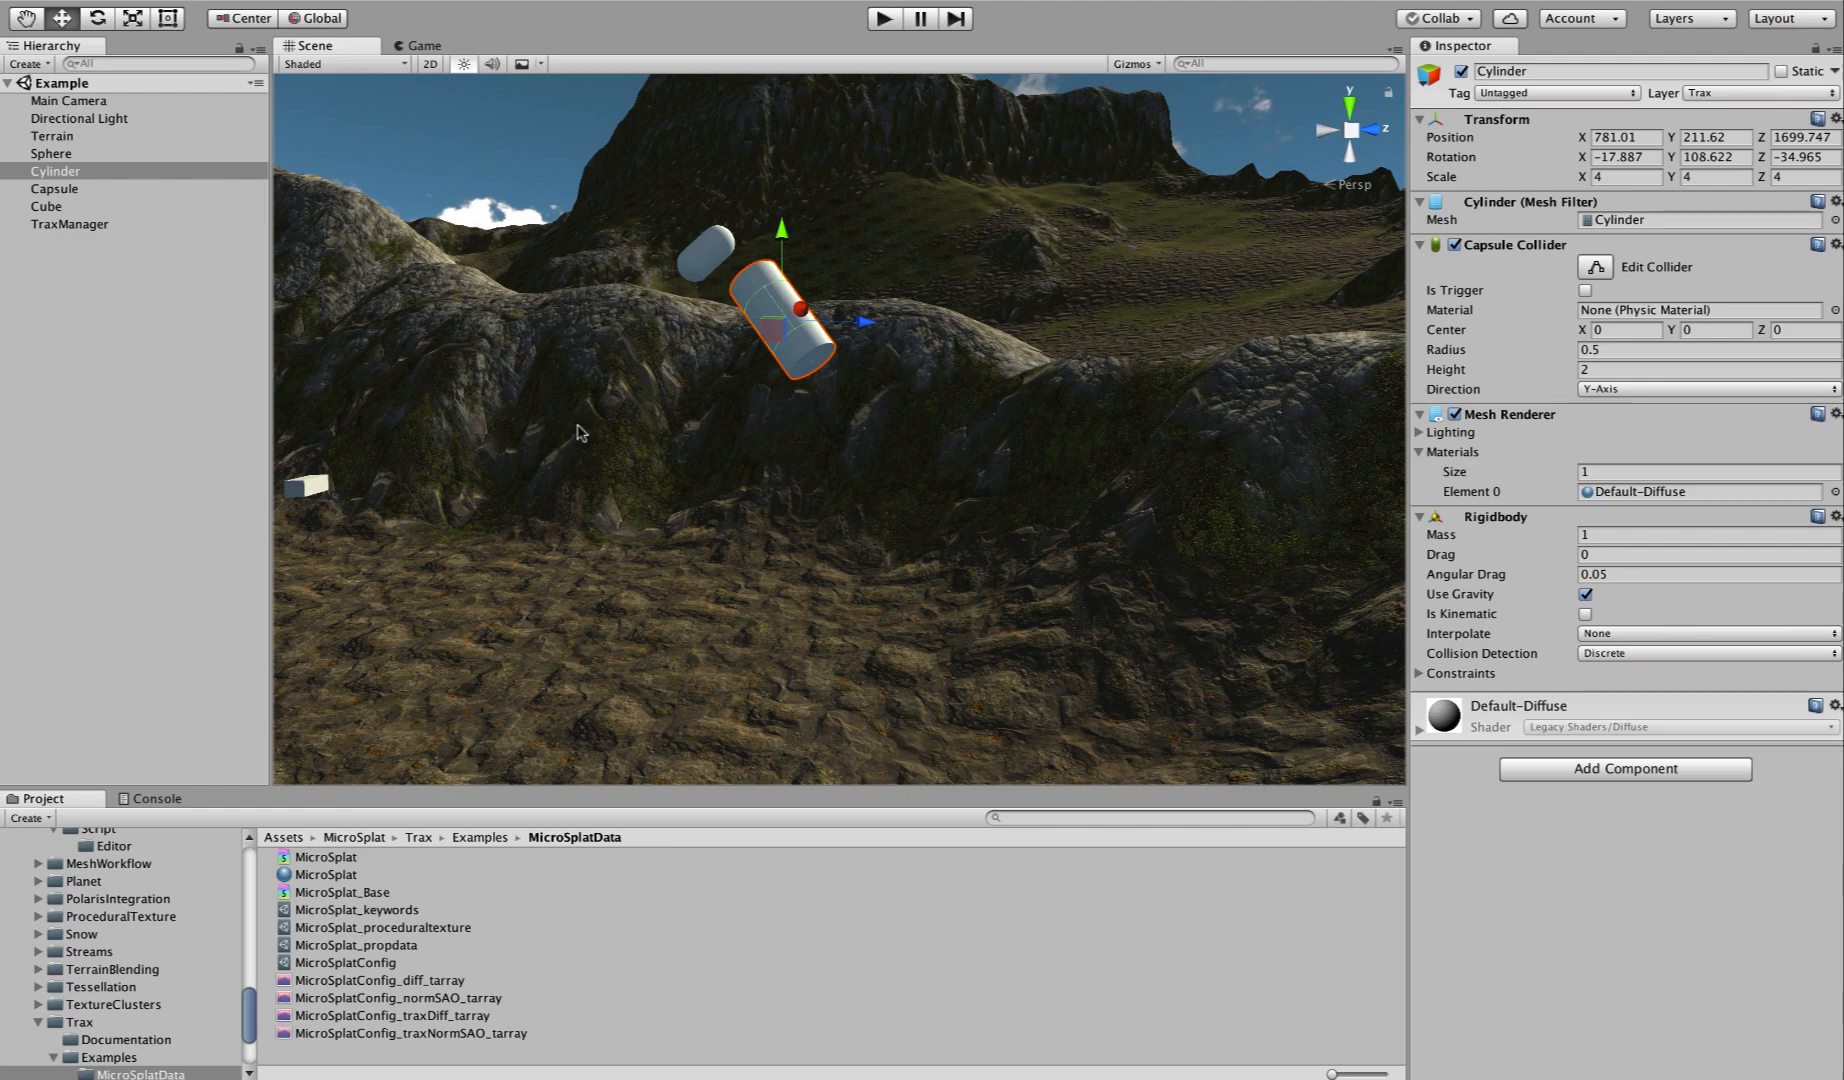
Run the scene and follow the rolling cylinder and capsule to examine the tracks they leave in the terrain.
{"action": "right_click_drag", "start_coordinate": [619, 515], "coordinate": [1100, 582]}
{"action": "key", "text": "w"}
{"action": "left_click", "coordinate": [883, 18]}
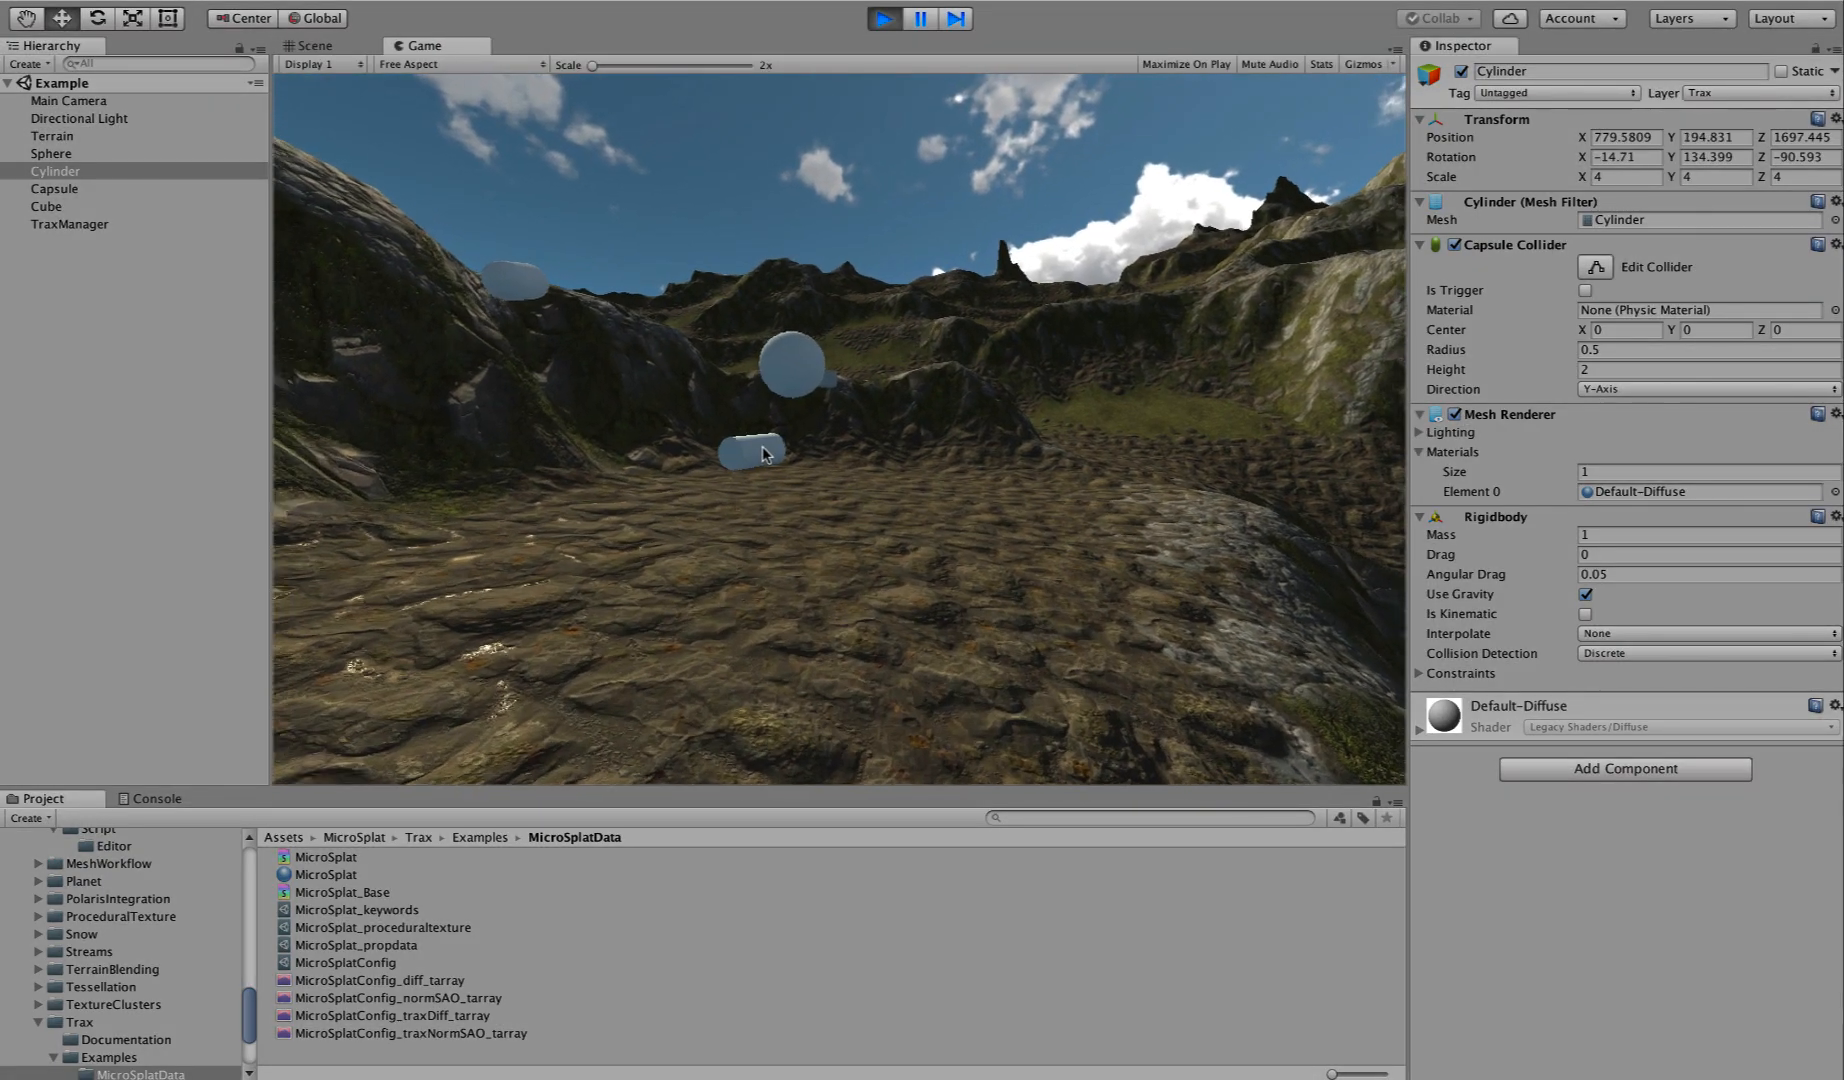
{"action": "key", "text": "w"}
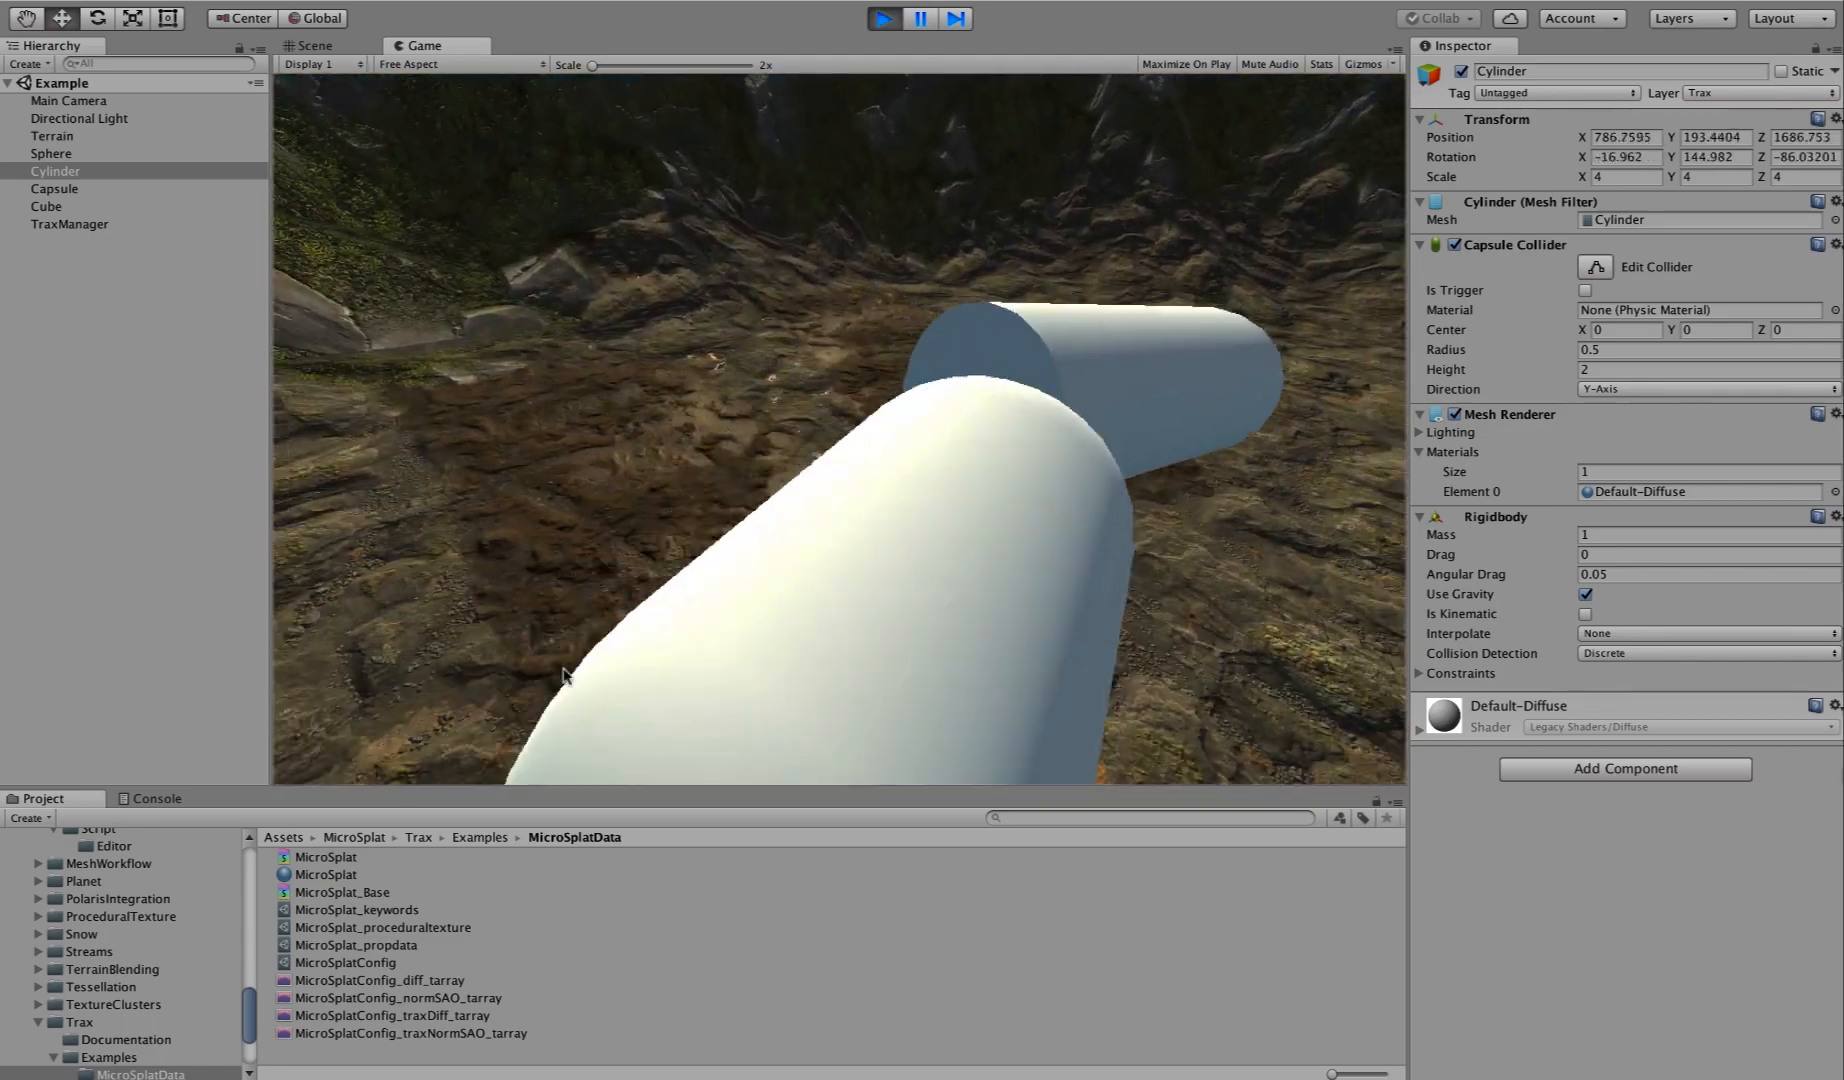
{"action": "key", "text": "s"}
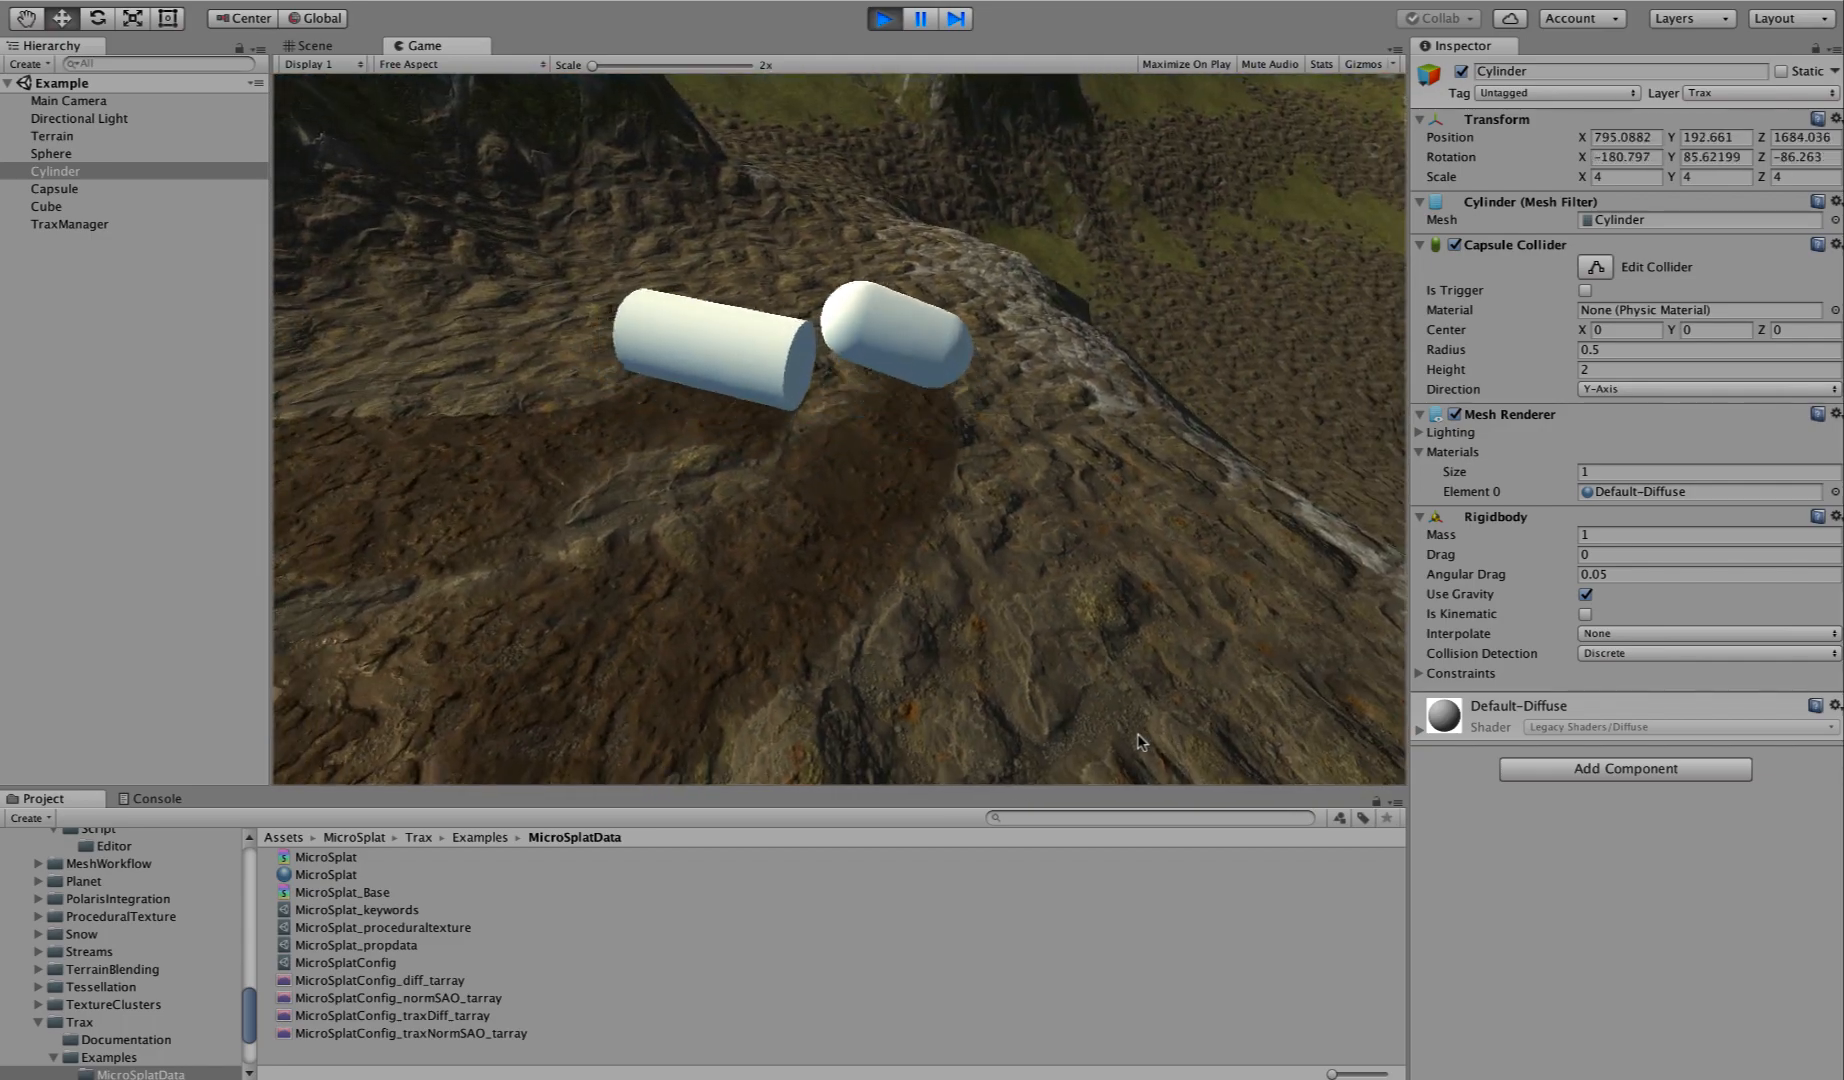
{"action": "key", "text": "w"}
{"action": "key", "text": "w"}
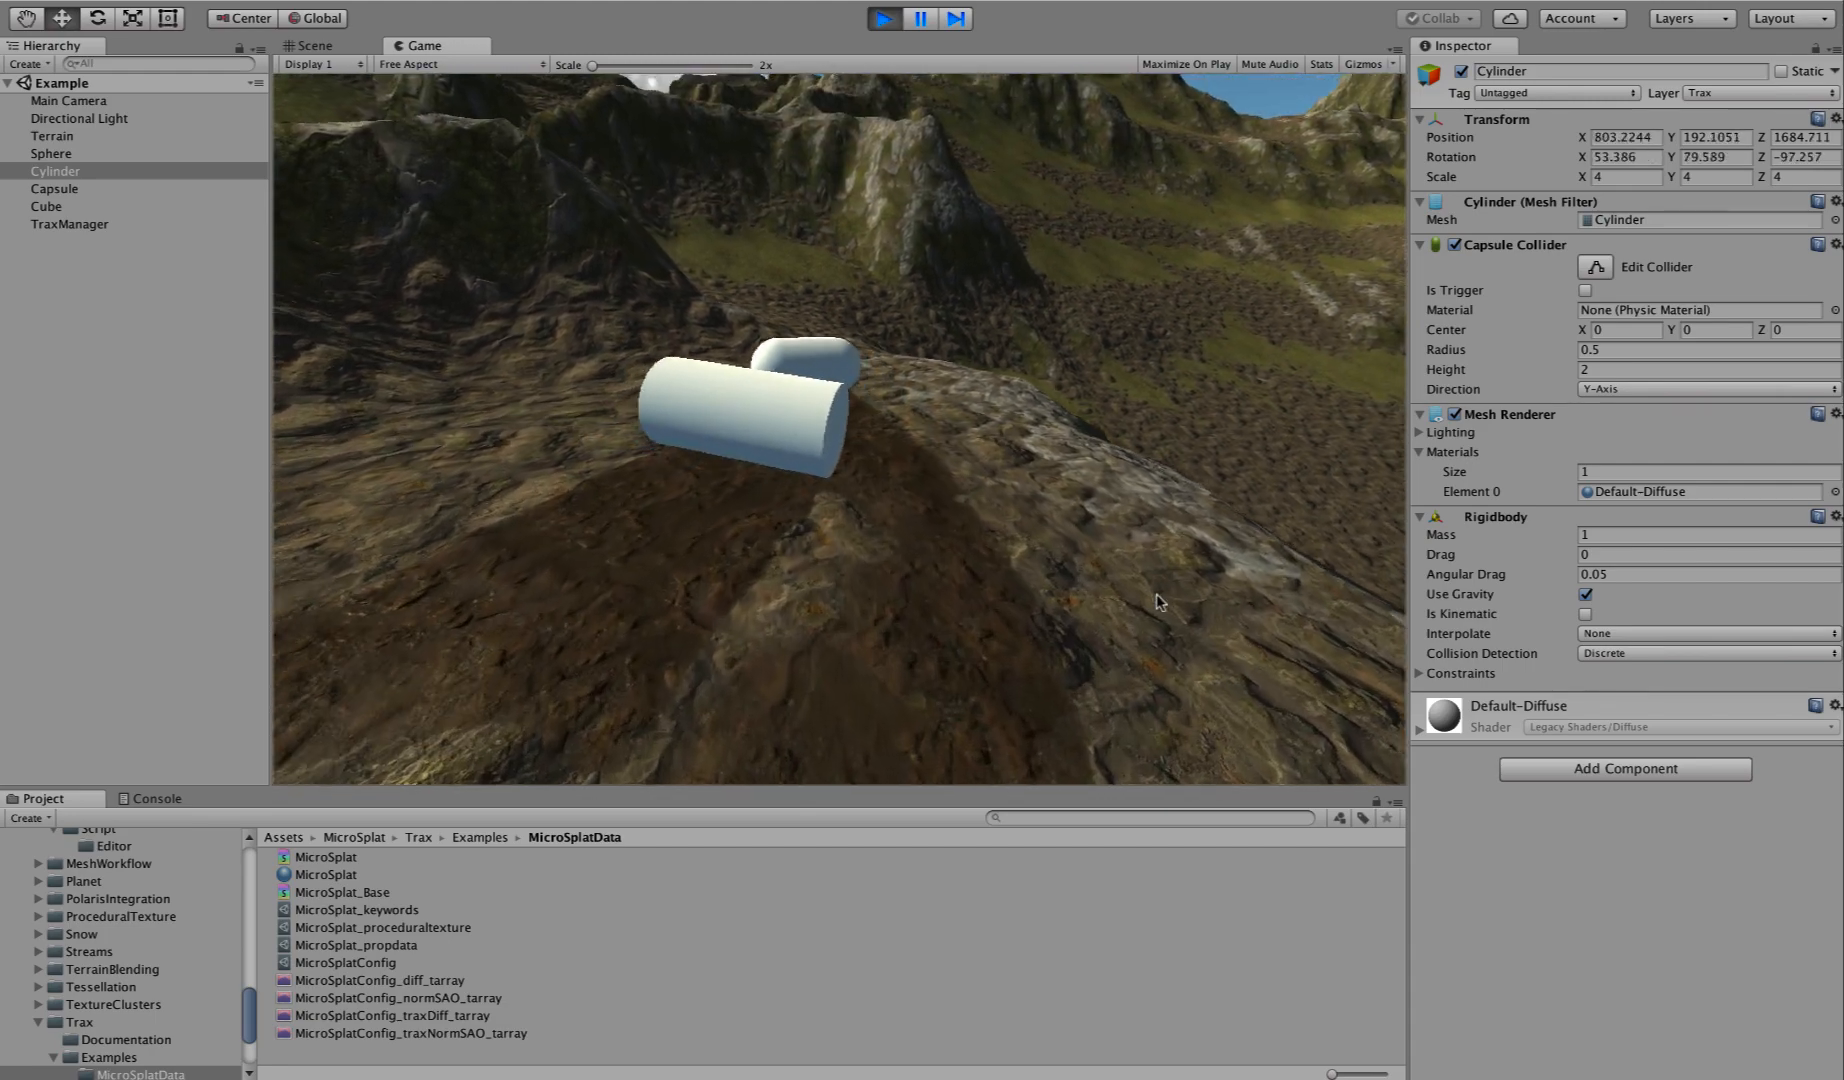
{"action": "key", "text": "w"}
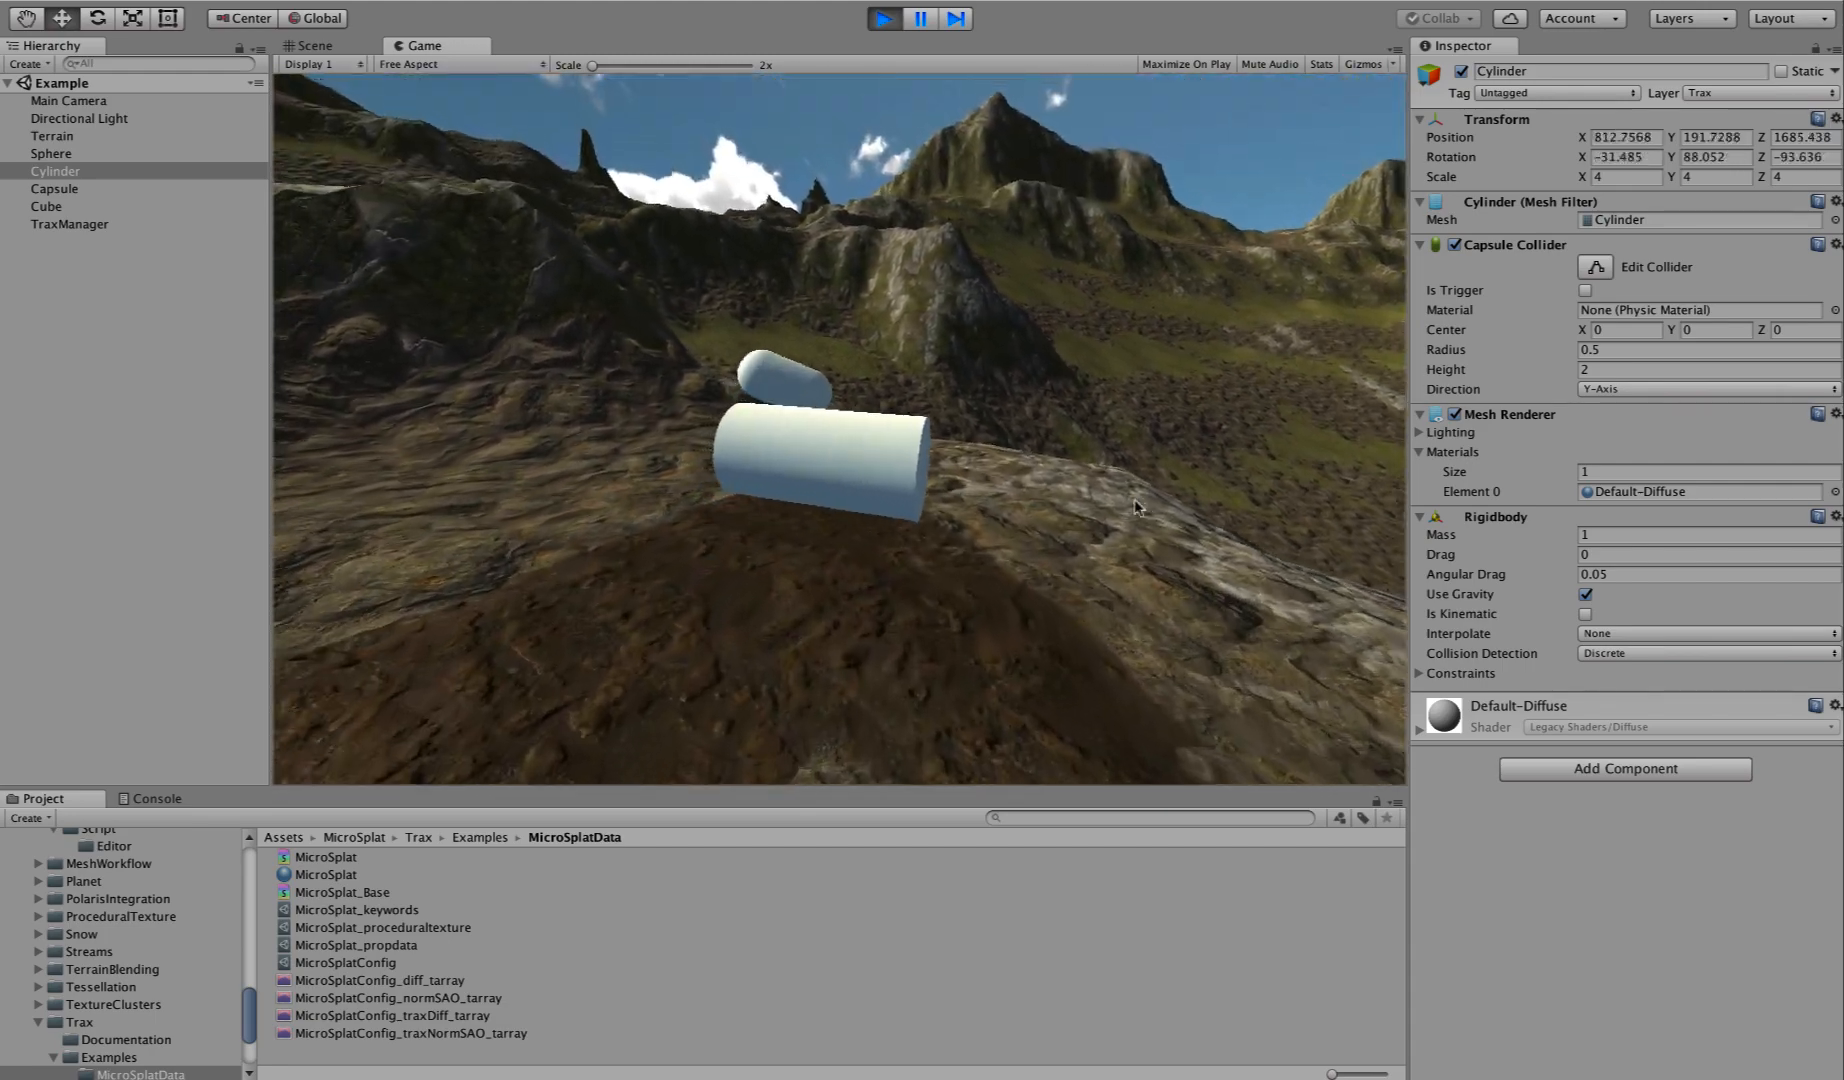
{"action": "key", "text": "w"}
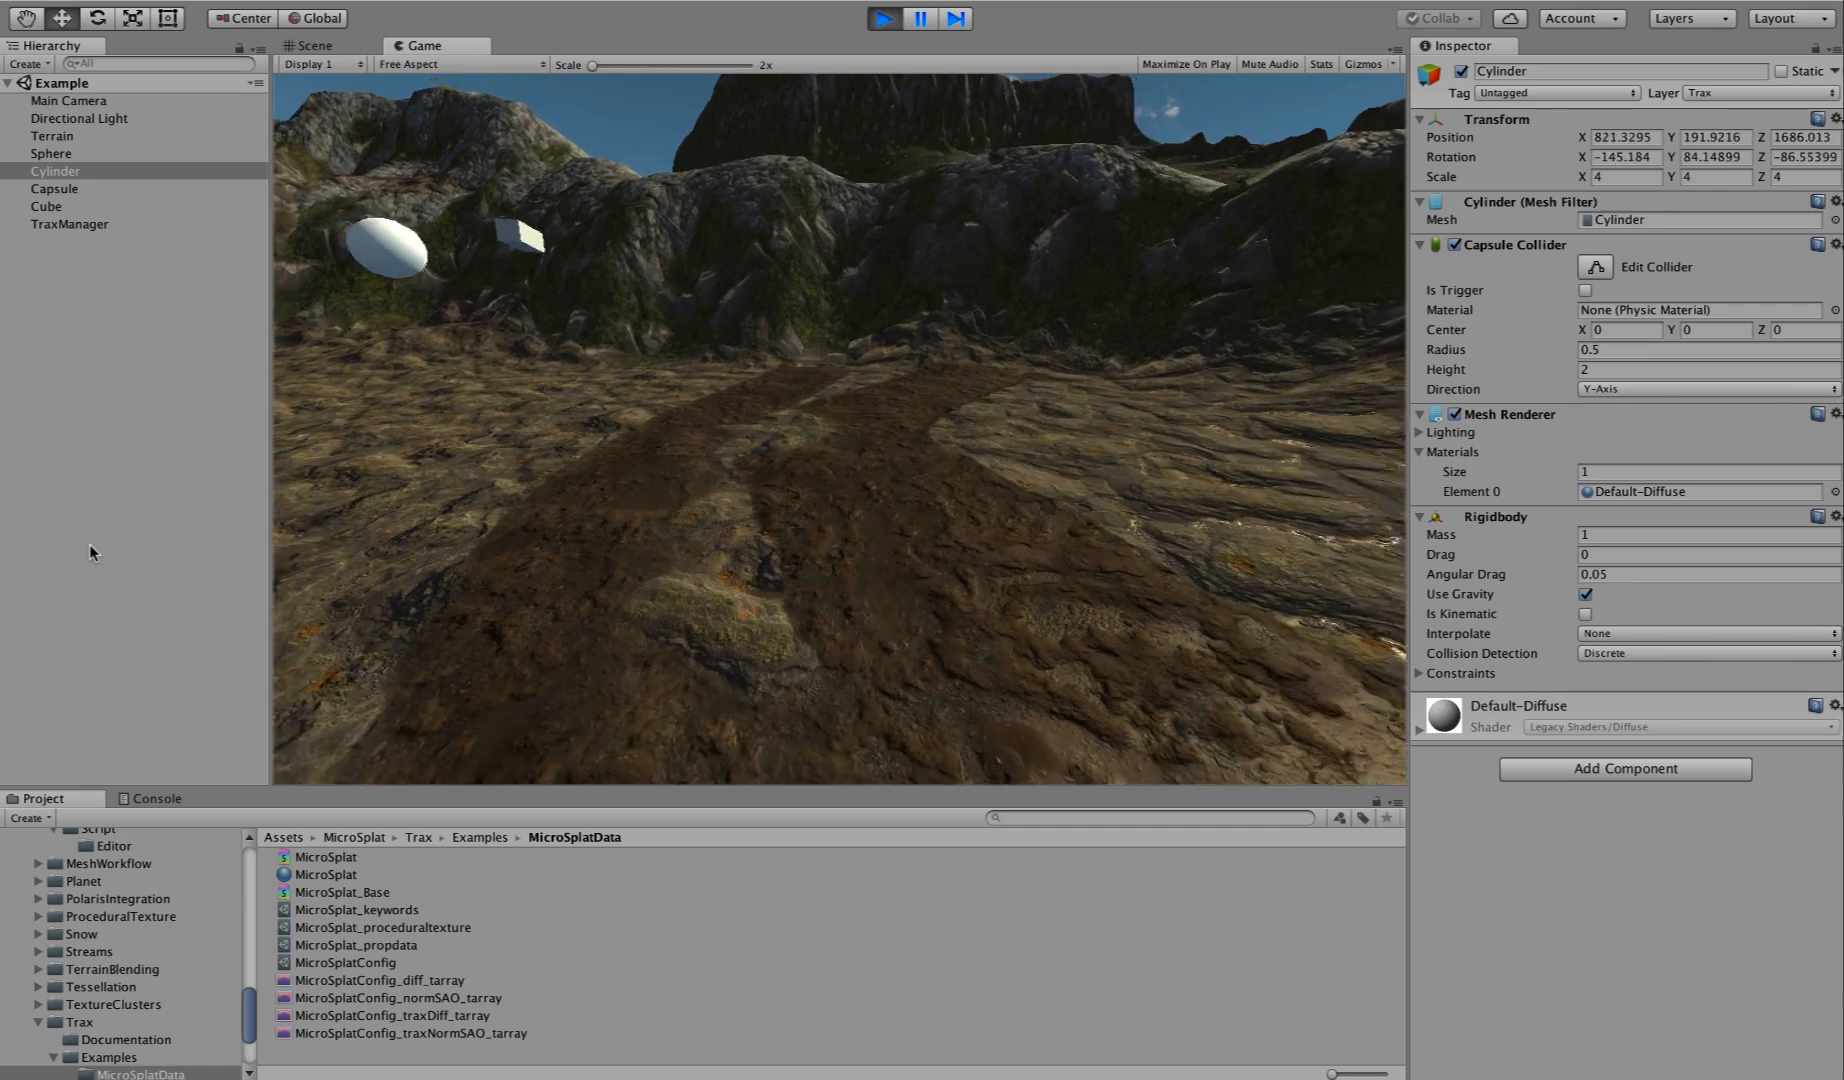
{"action": "key", "text": "w"}
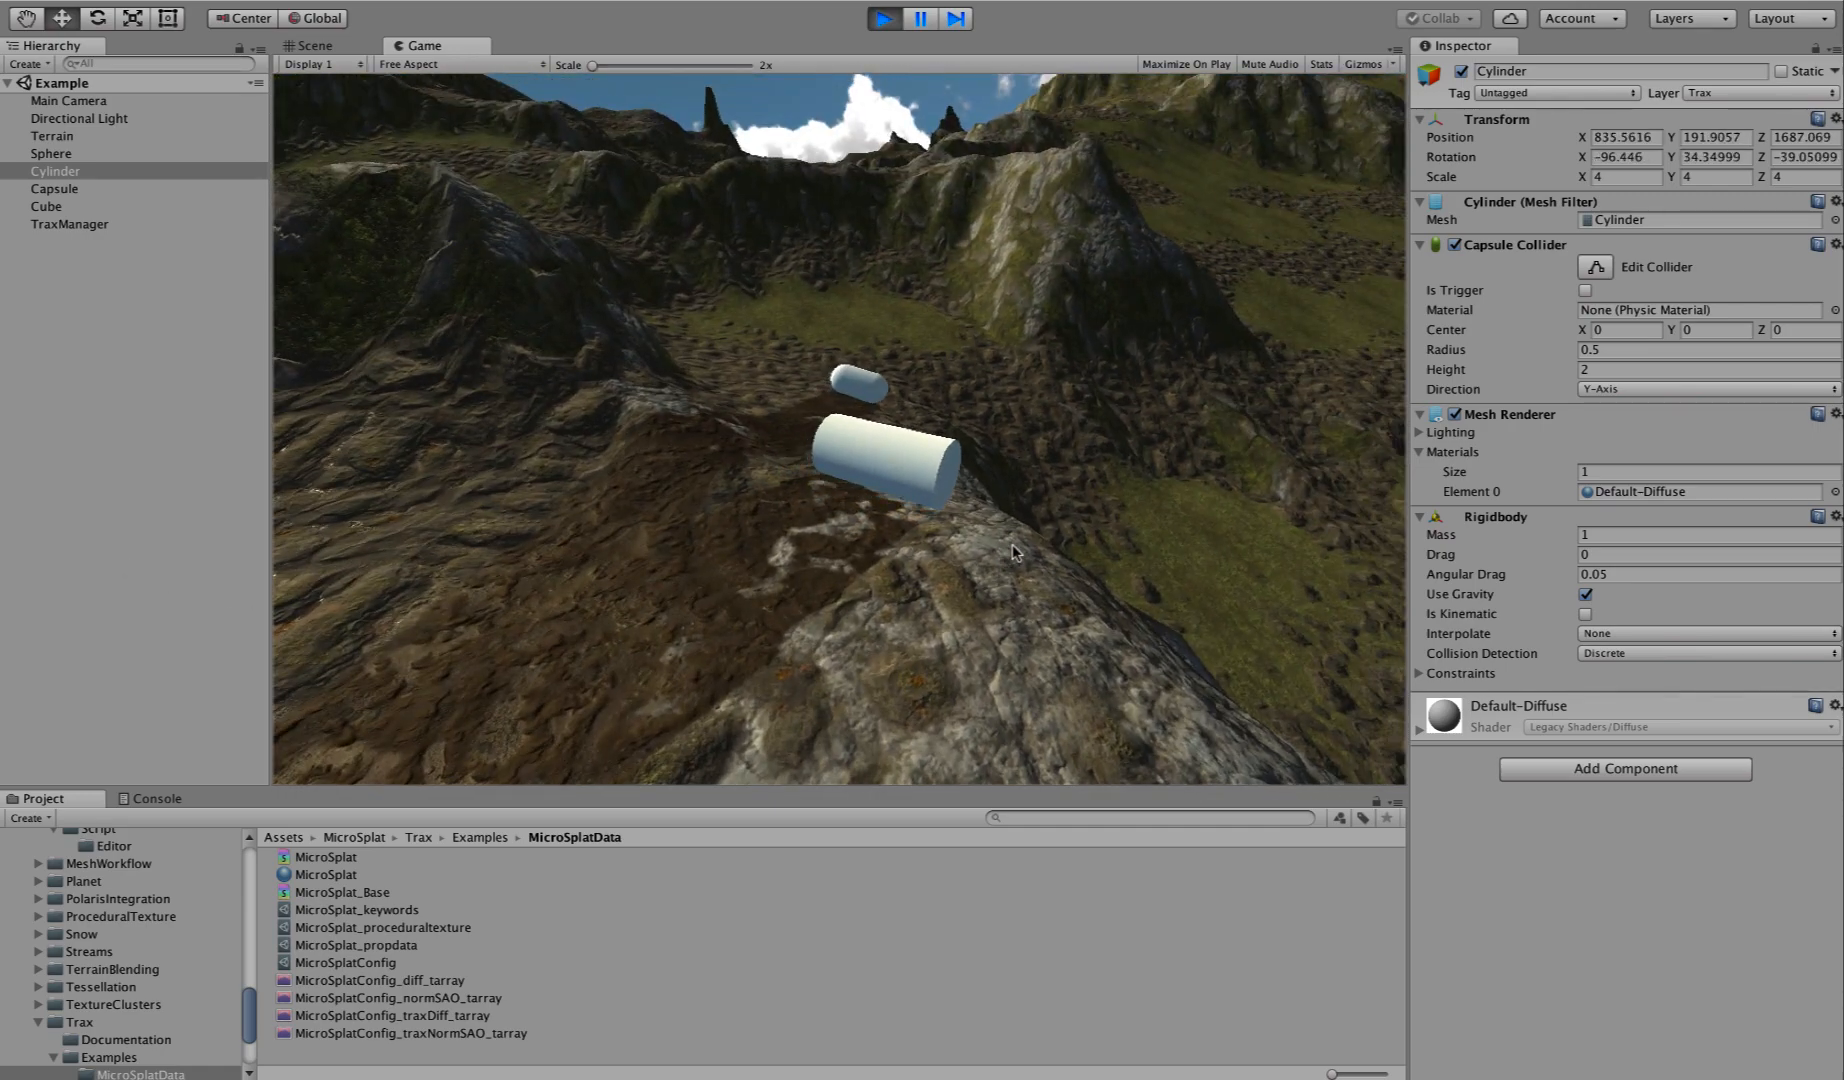
{"action": "key", "text": "w"}
{"action": "key", "text": "w"}
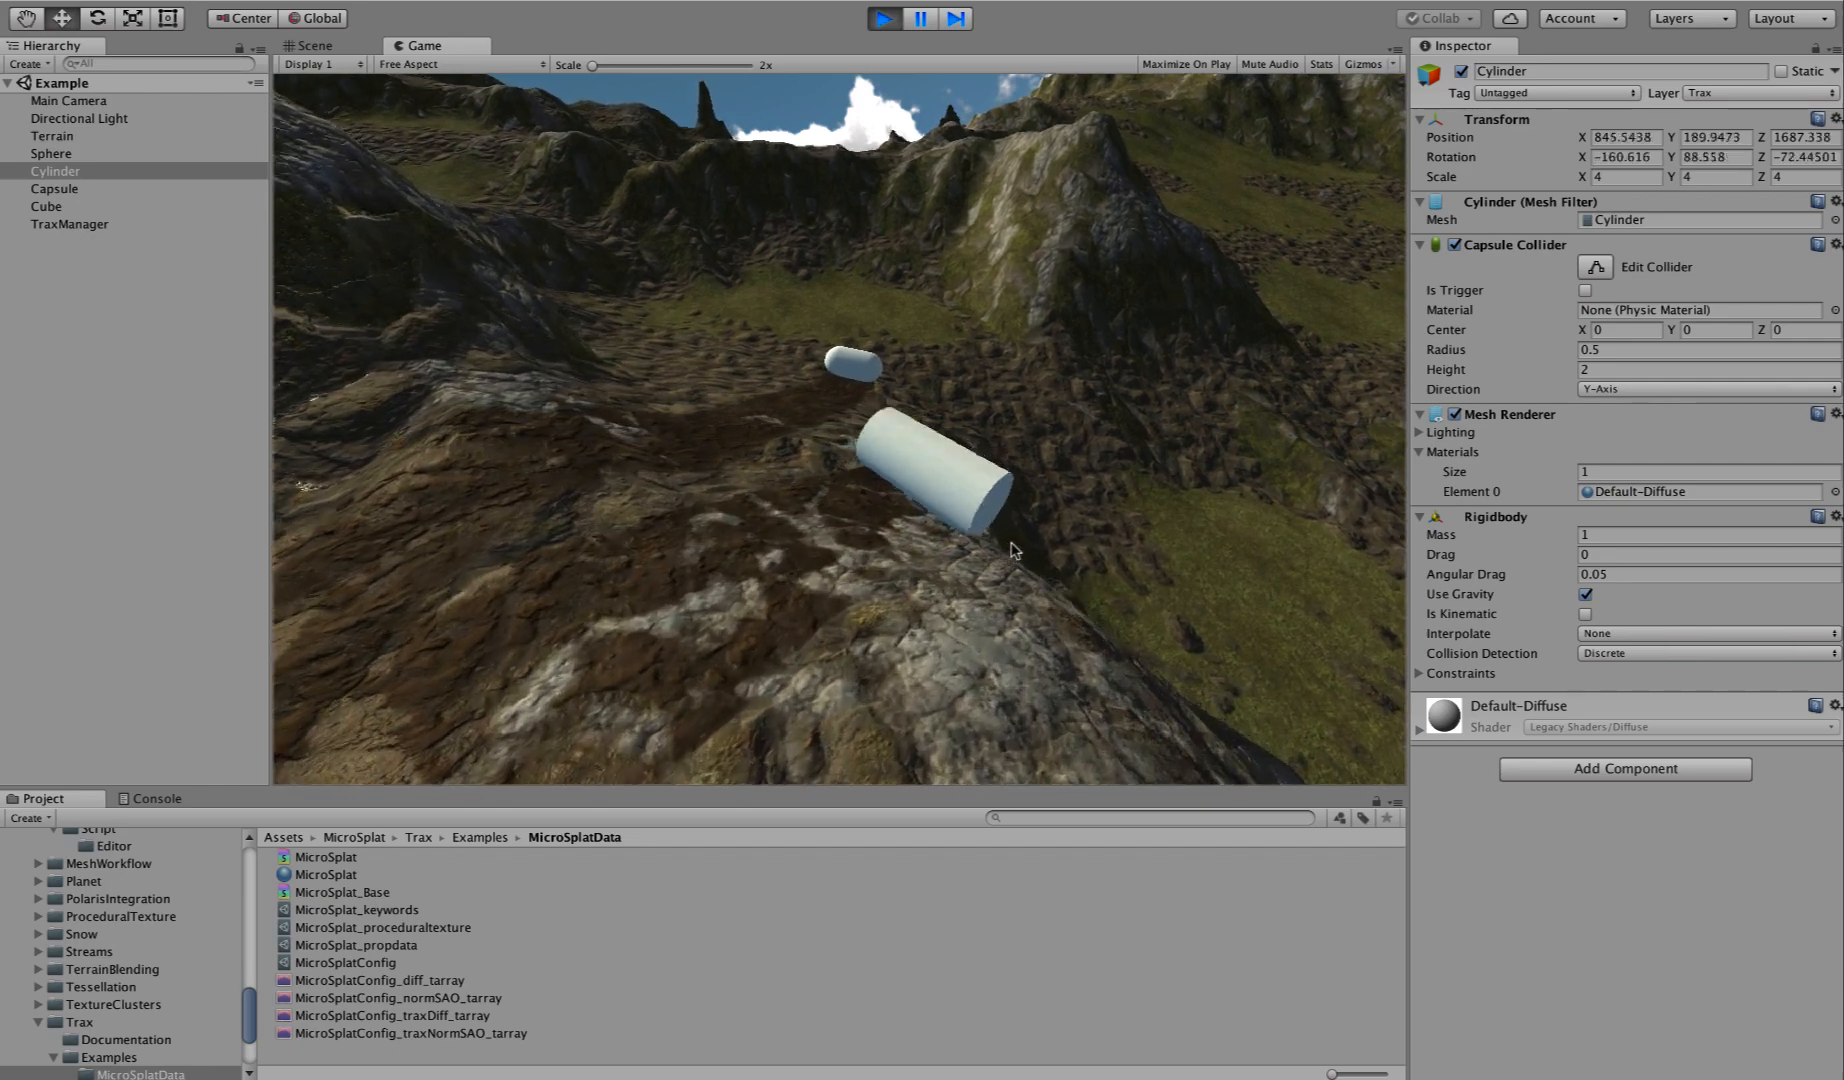
{"action": "key", "text": "s"}
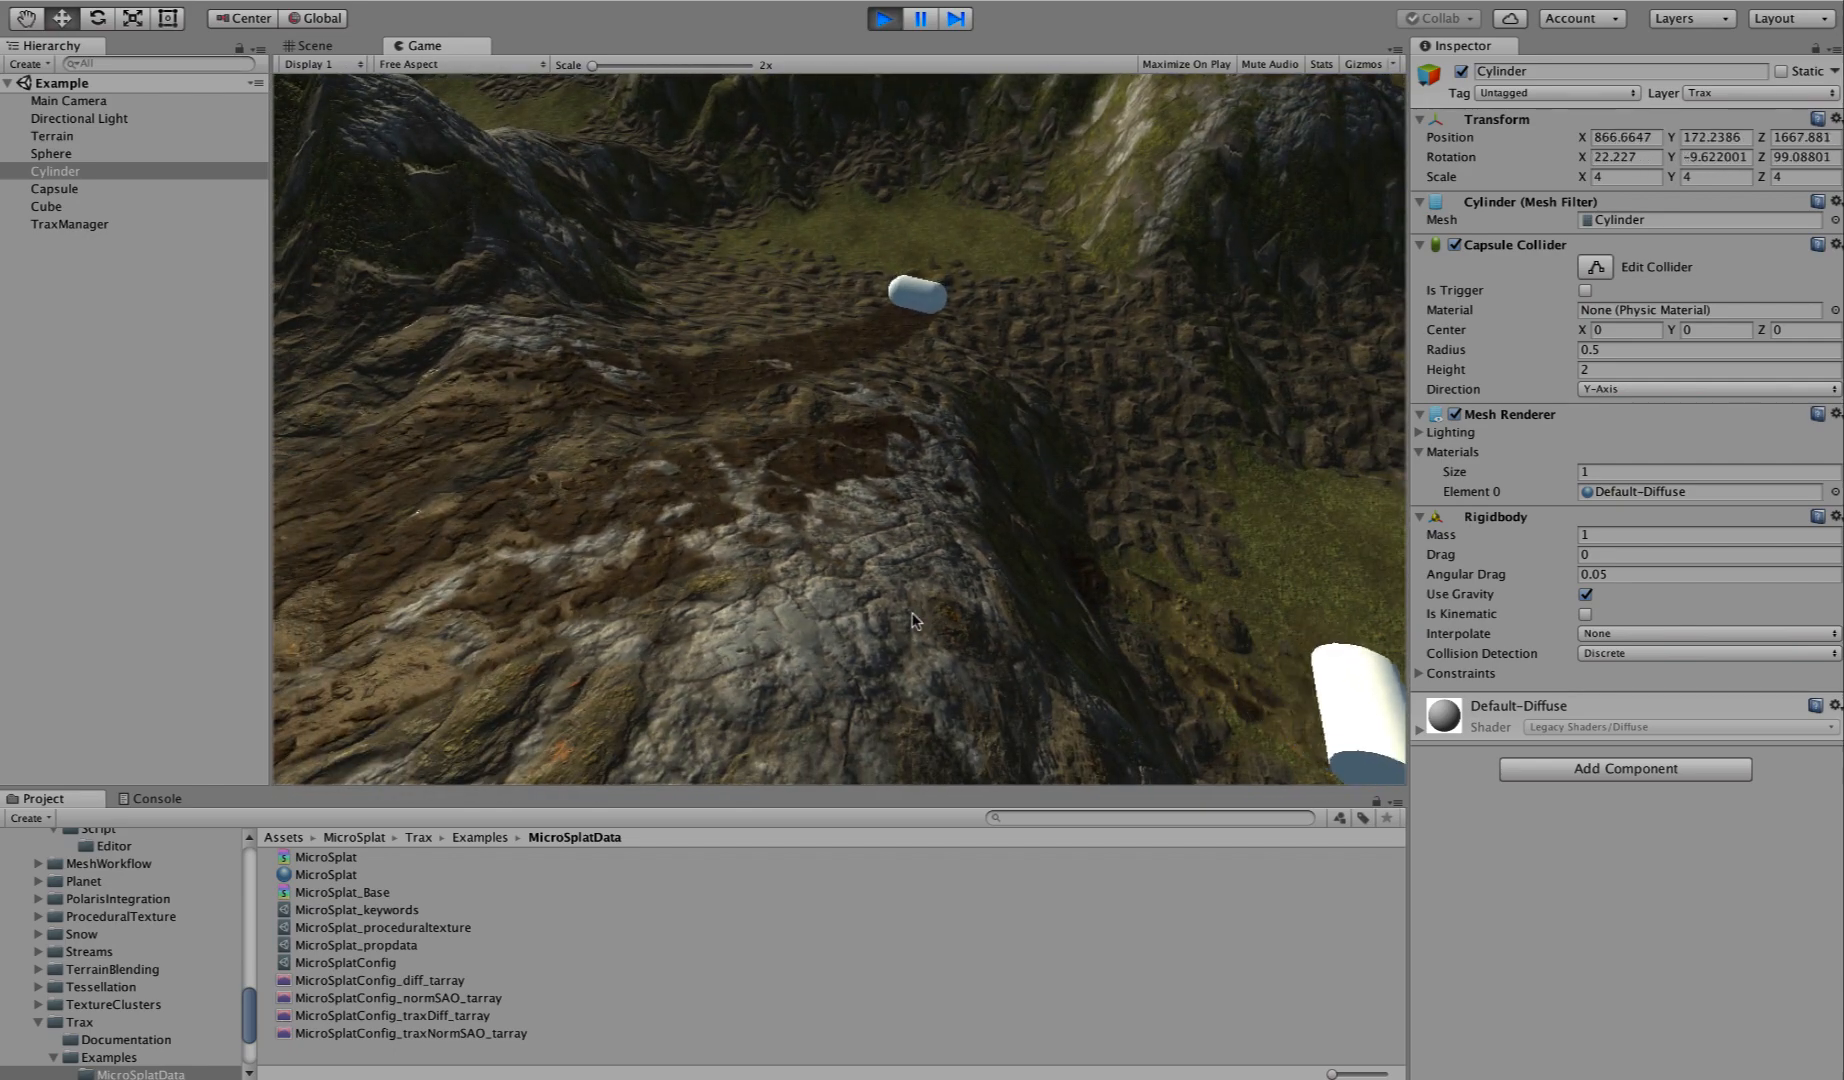
{"action": "key", "text": "w"}
{"action": "key", "text": "a"}
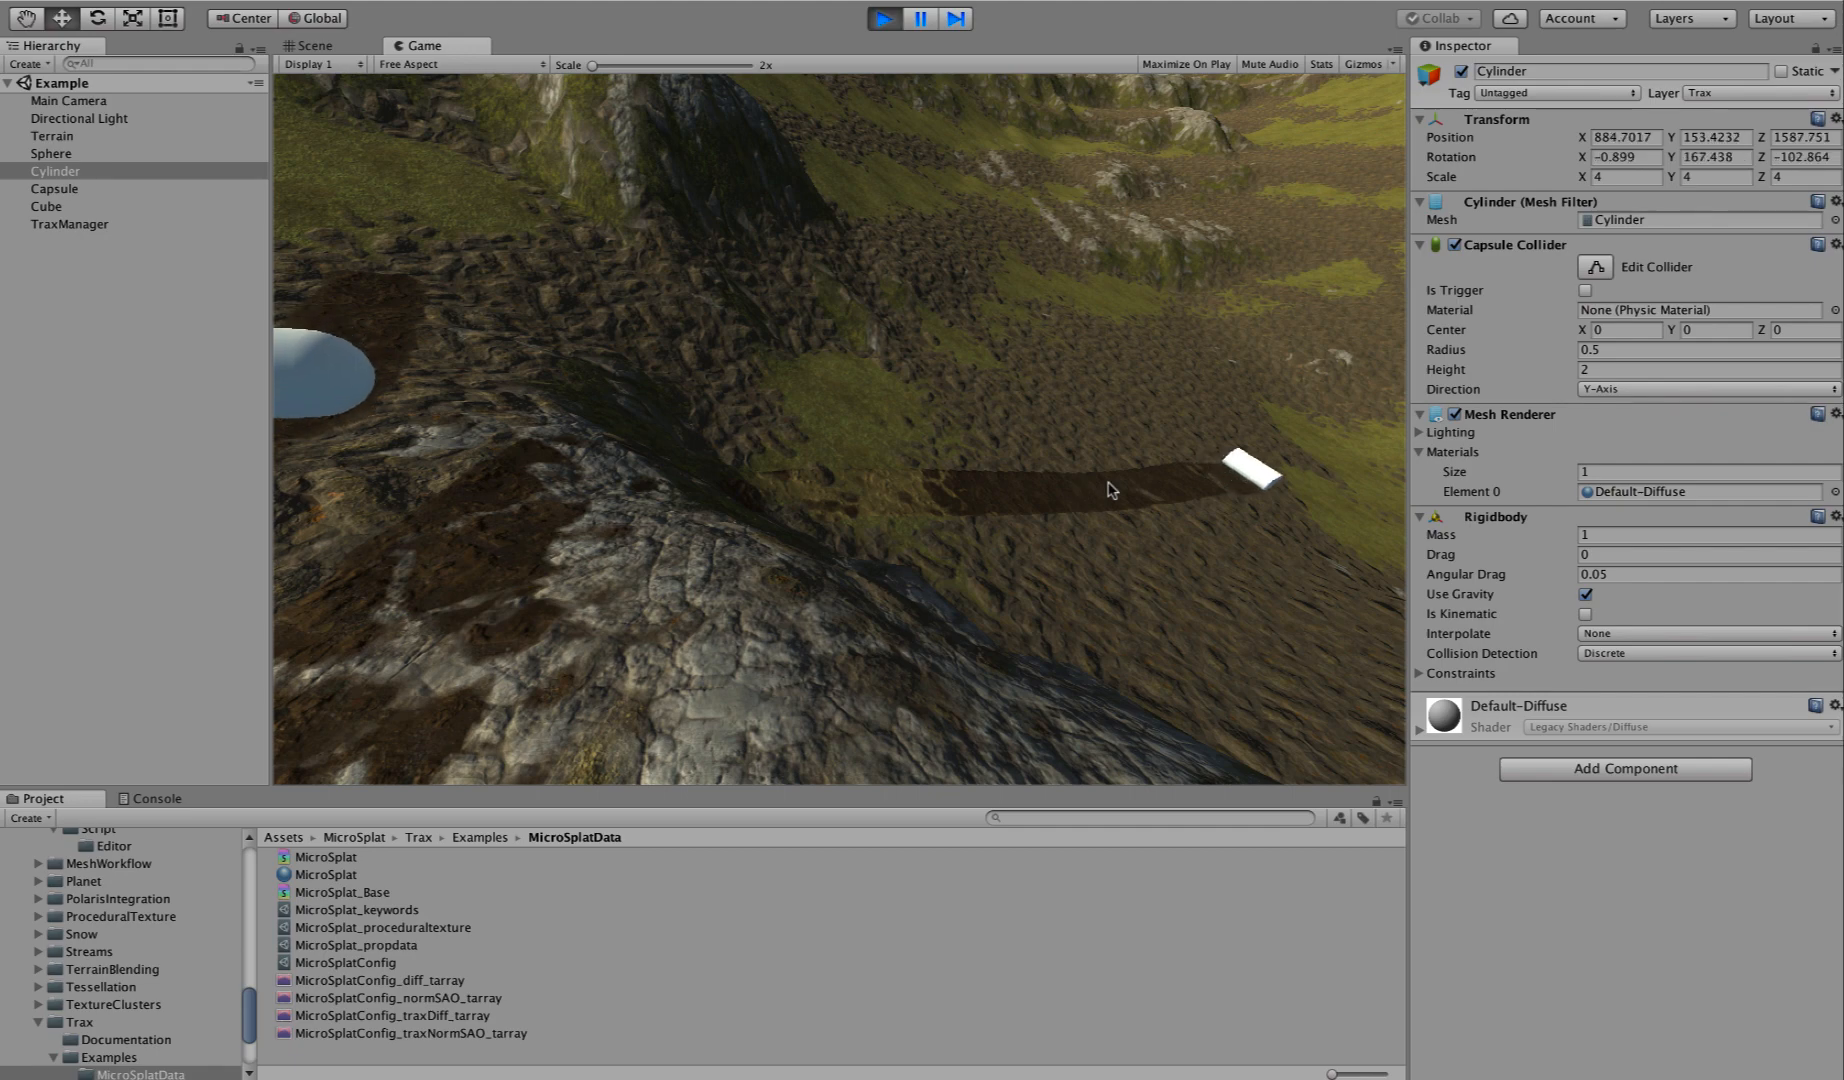
Bring the game camera back for a close view of the muddy tracks on the rocky ground.
{"action": "right_click_drag", "start_coordinate": [528, 521], "coordinate": [0, 700]}
{"action": "key", "text": "w"}
{"action": "key", "text": "s"}
{"action": "key", "text": "s"}
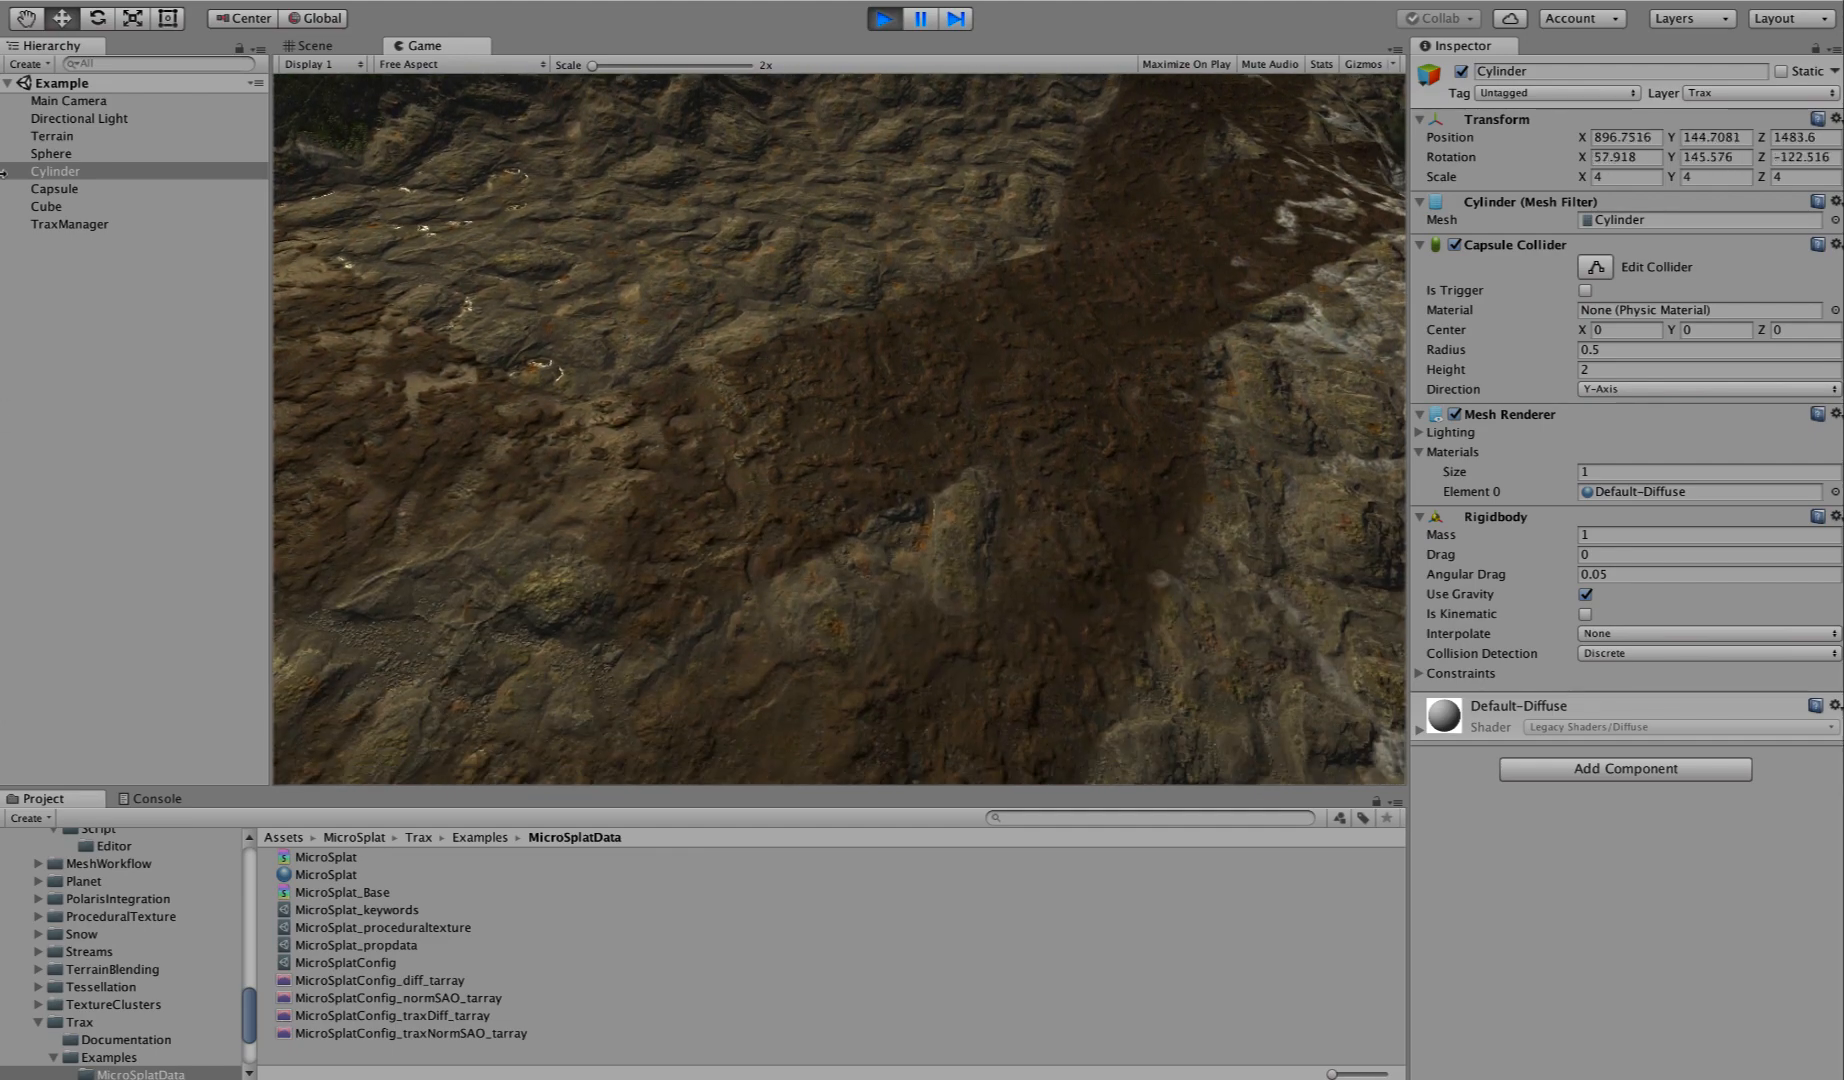
Open the Terrain's MicroSplat template material and go to its Trax shader features.
{"action": "left_click", "coordinate": [73, 137]}
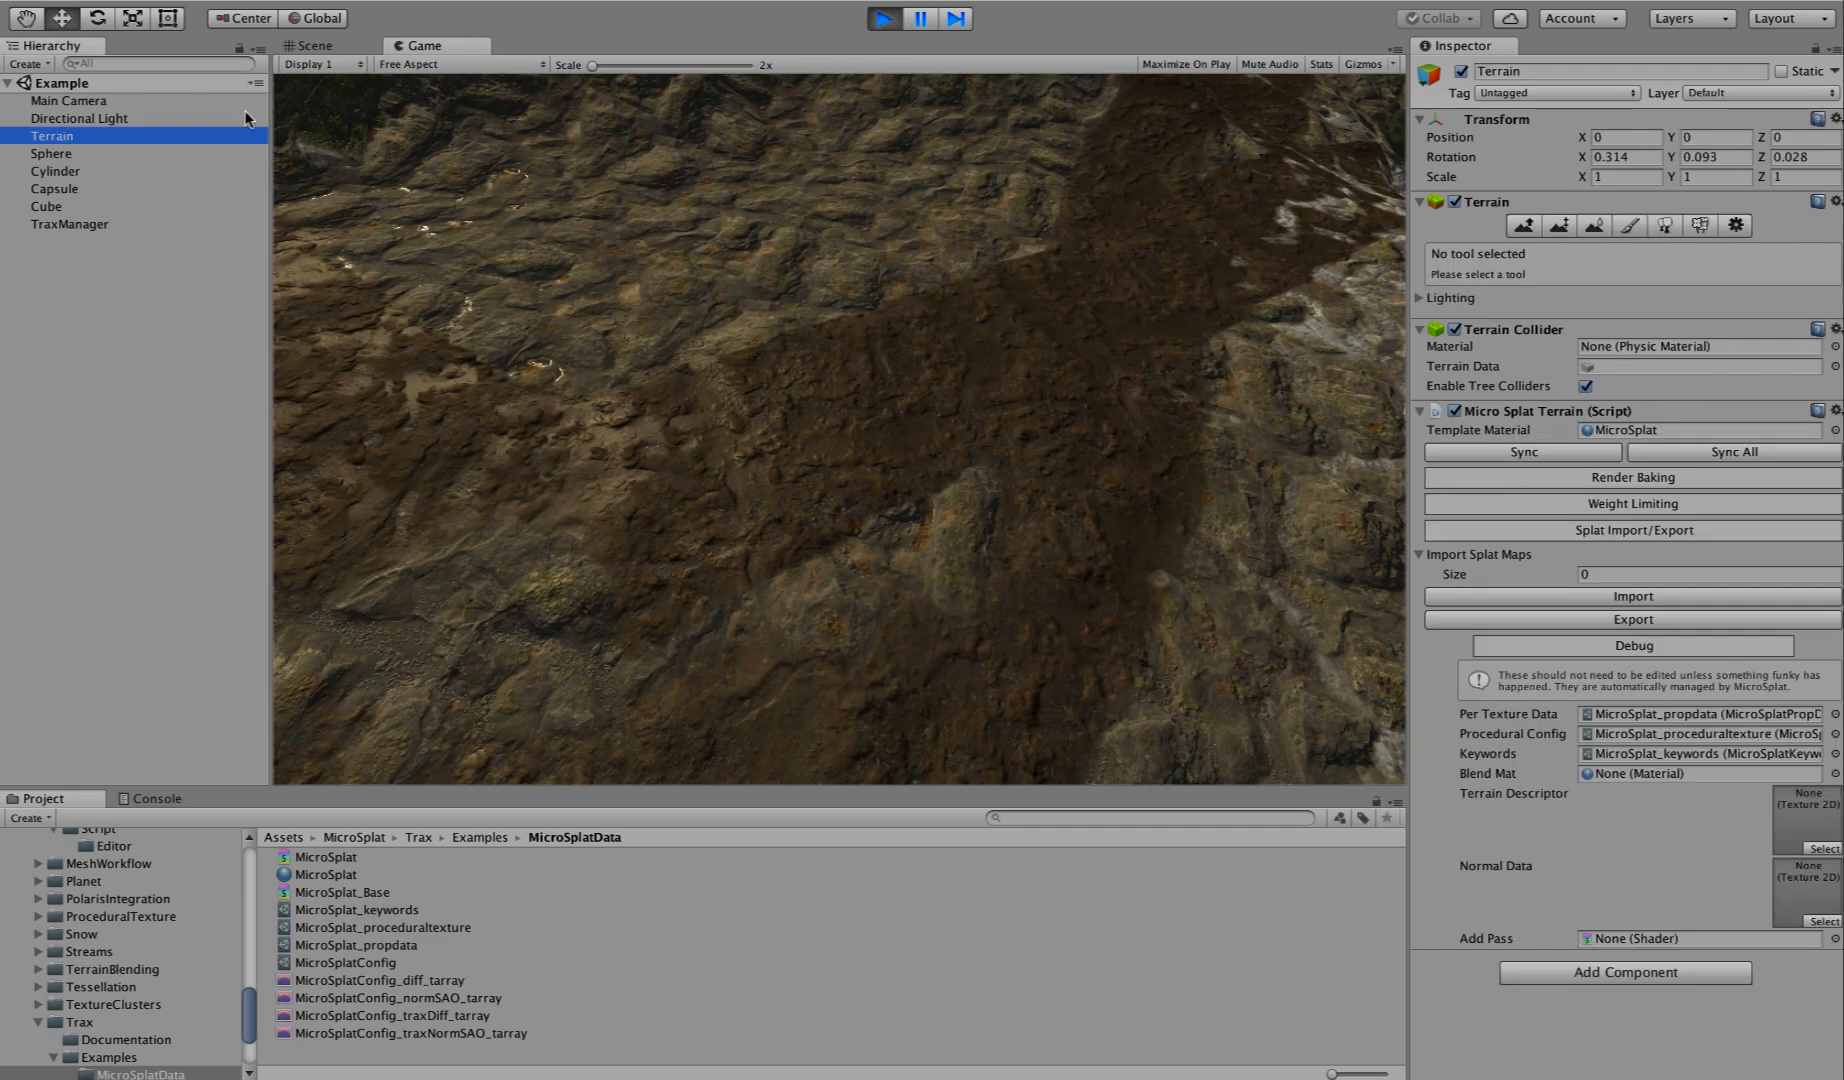
{"action": "left_click", "coordinate": [1633, 432]}
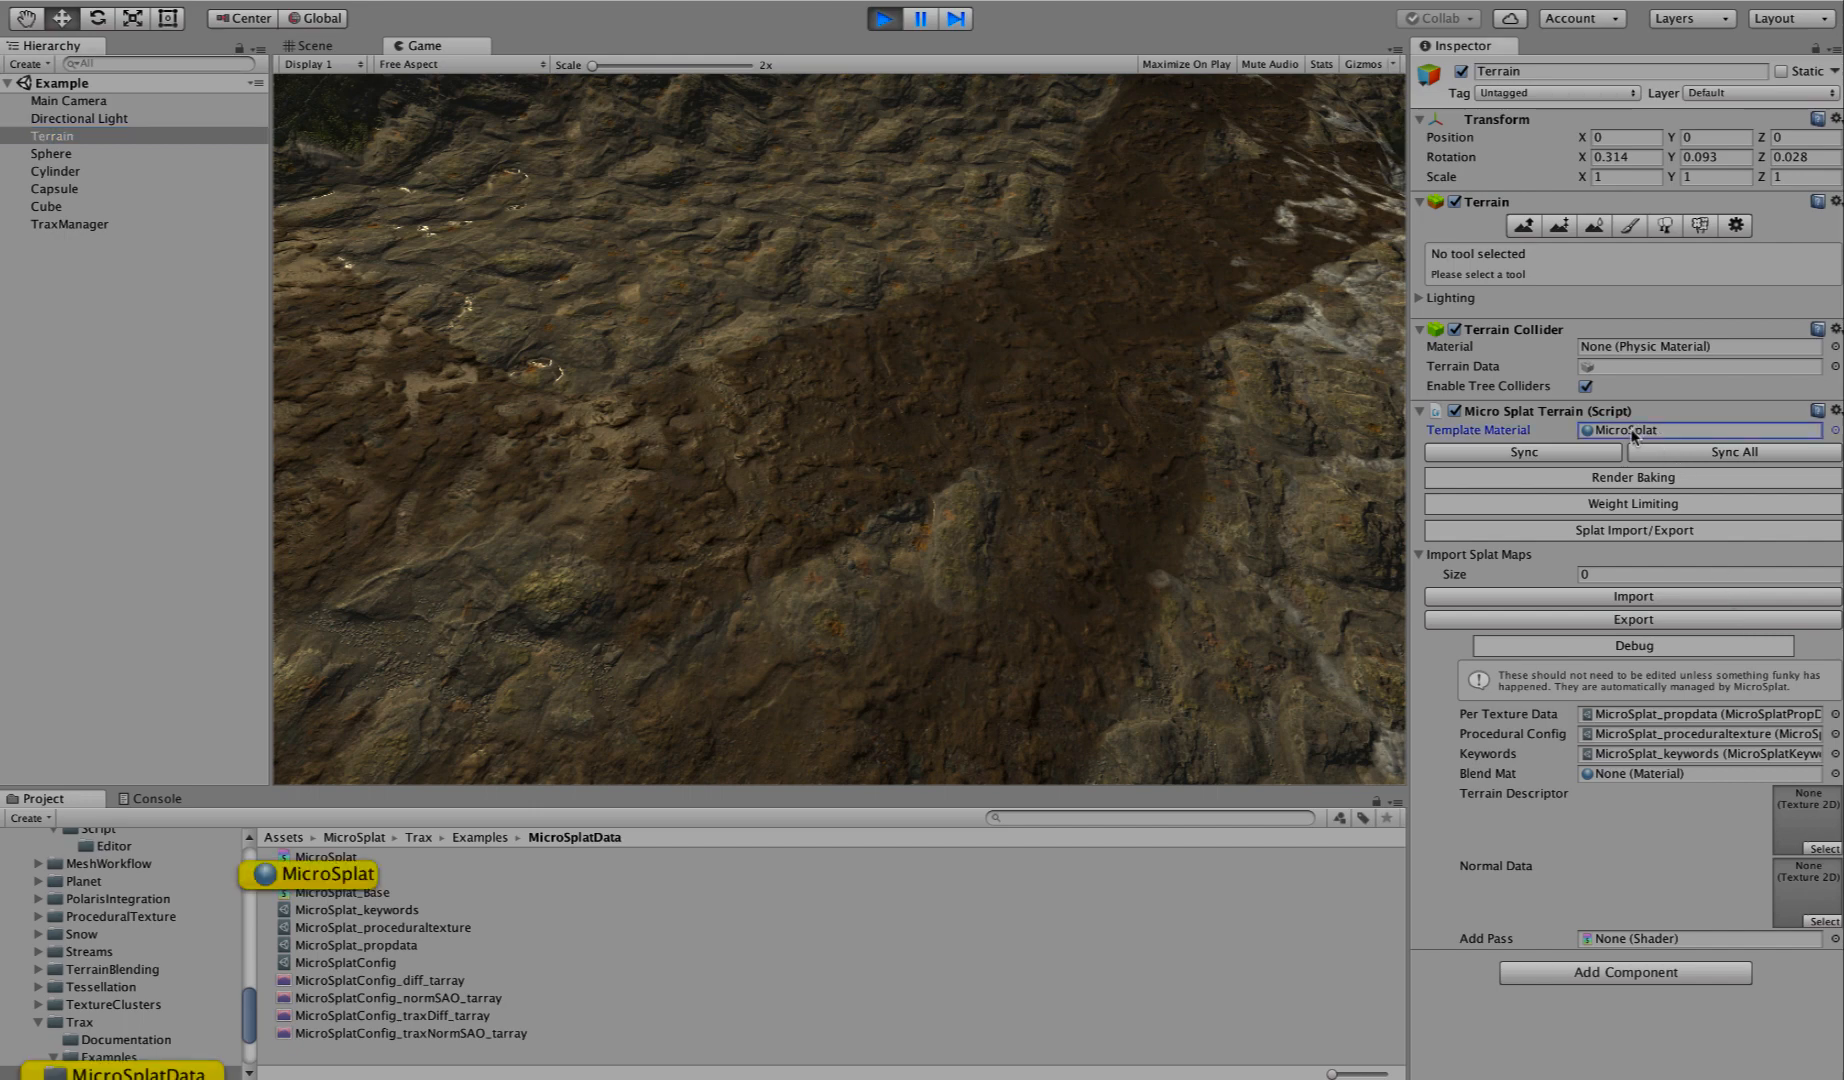
{"action": "double_click", "coordinate": [1631, 430]}
{"action": "scroll", "coordinate": [1547, 674], "scroll_direction": "down", "scroll_amount": 10}
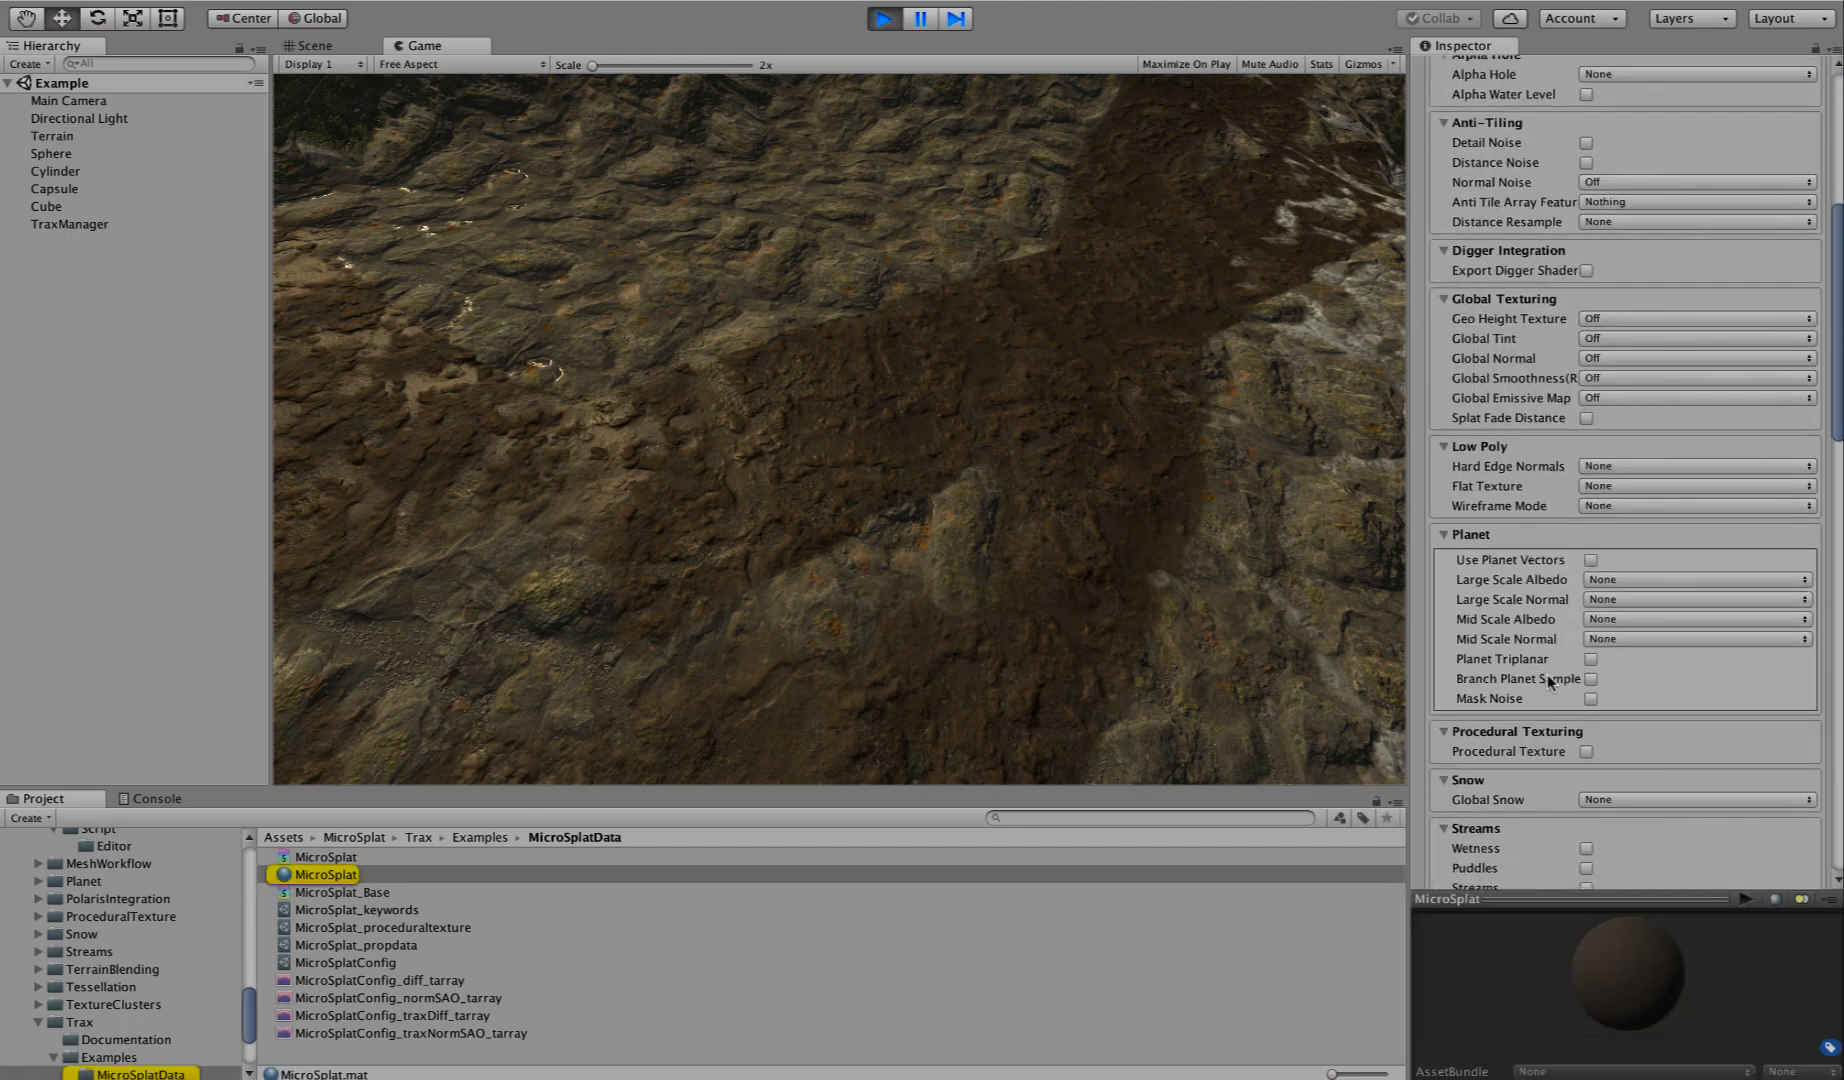
{"action": "scroll", "coordinate": [1547, 674], "scroll_direction": "down", "scroll_amount": 12}
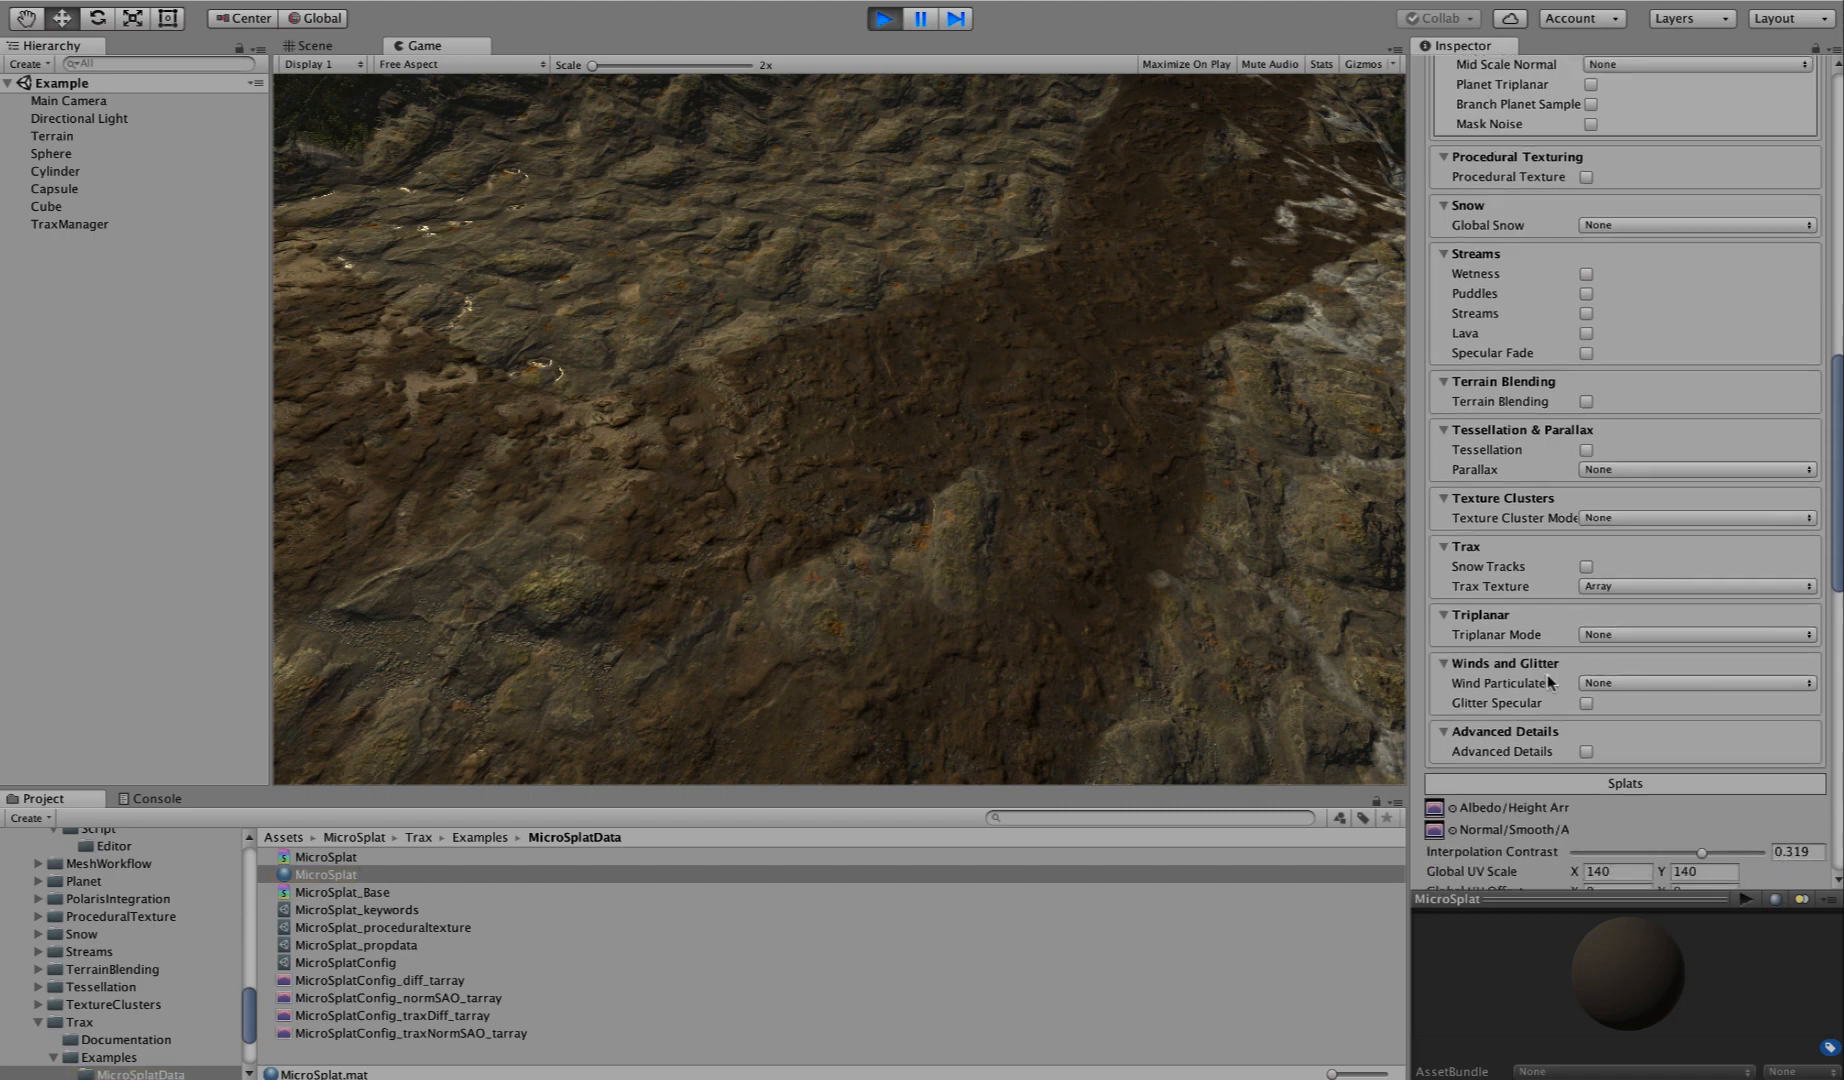
{"action": "scroll", "coordinate": [1547, 674], "scroll_direction": "down", "scroll_amount": 4}
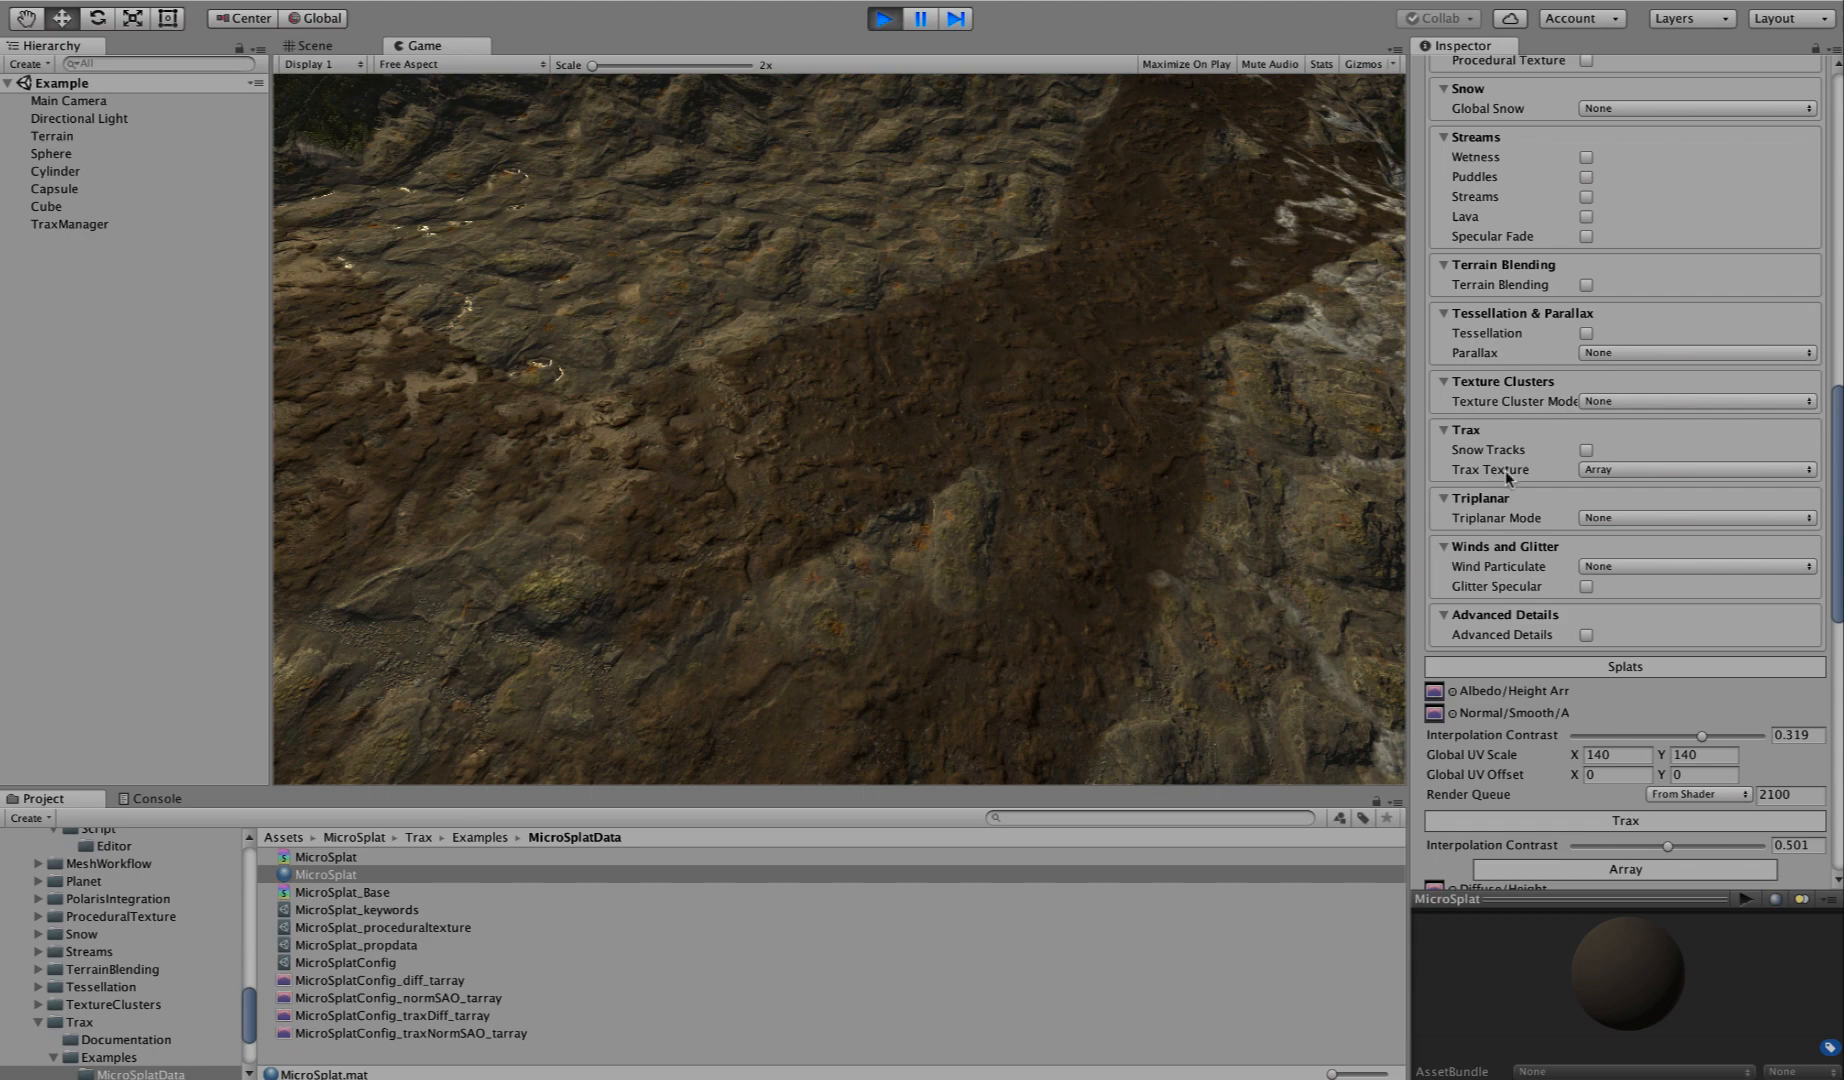
Examine the Trax Texture modes, keeping Array, and review the material's Trax array properties.
{"action": "left_click", "coordinate": [1609, 476]}
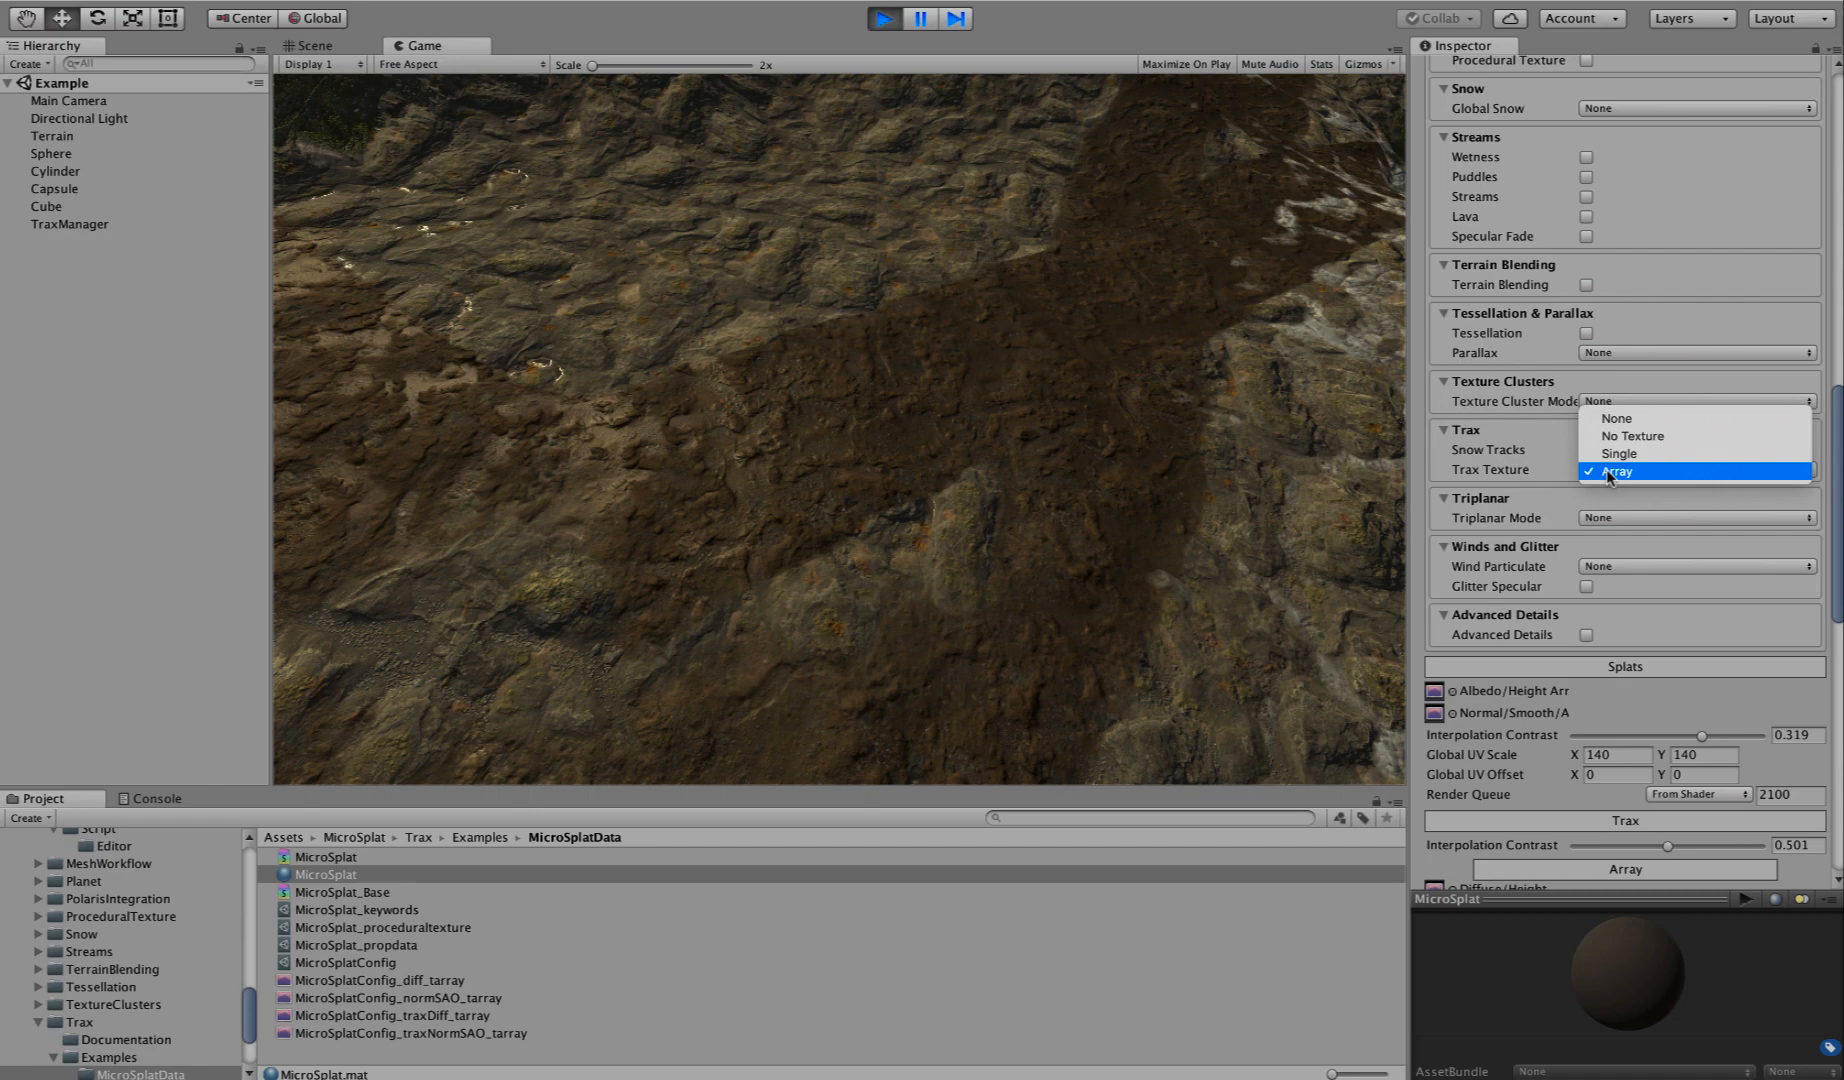
{"action": "left_click", "coordinate": [675, 2]}
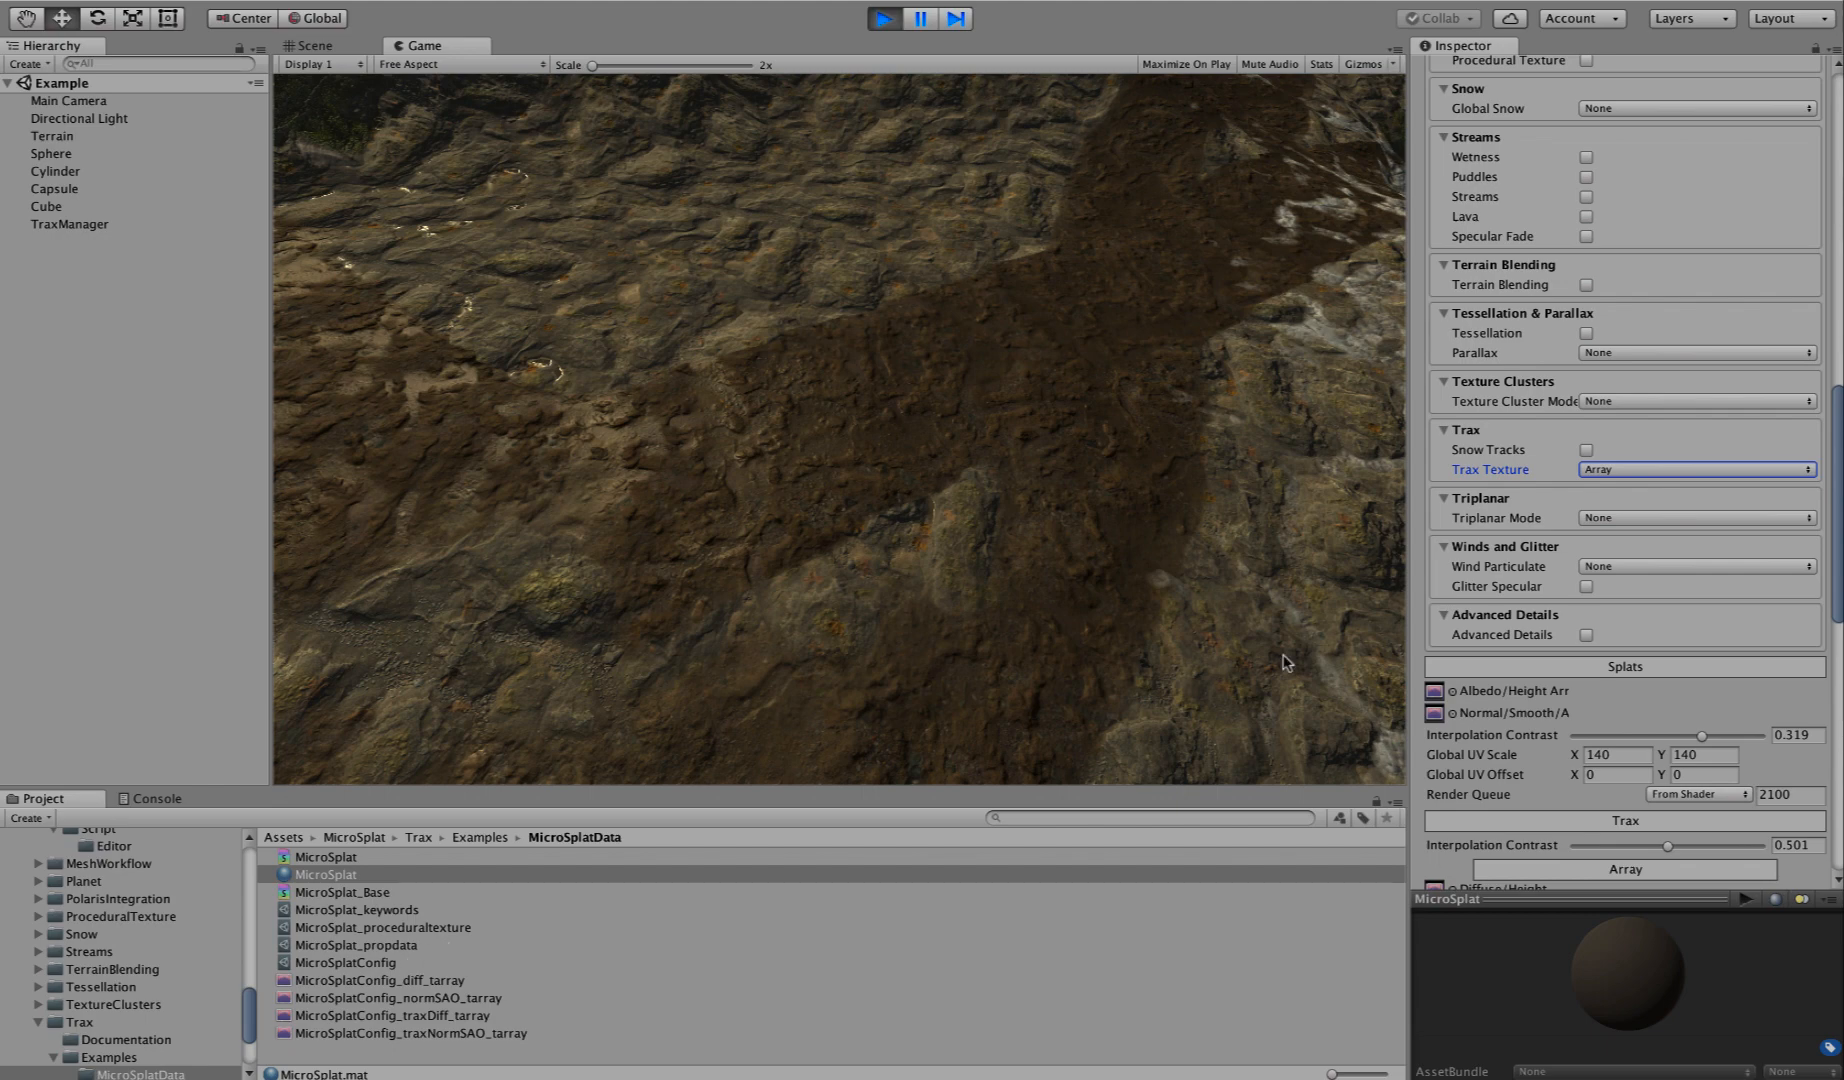
{"action": "scroll", "coordinate": [1605, 646], "scroll_direction": "down", "scroll_amount": 5}
{"action": "scroll", "coordinate": [1605, 646], "scroll_direction": "down", "scroll_amount": 2}
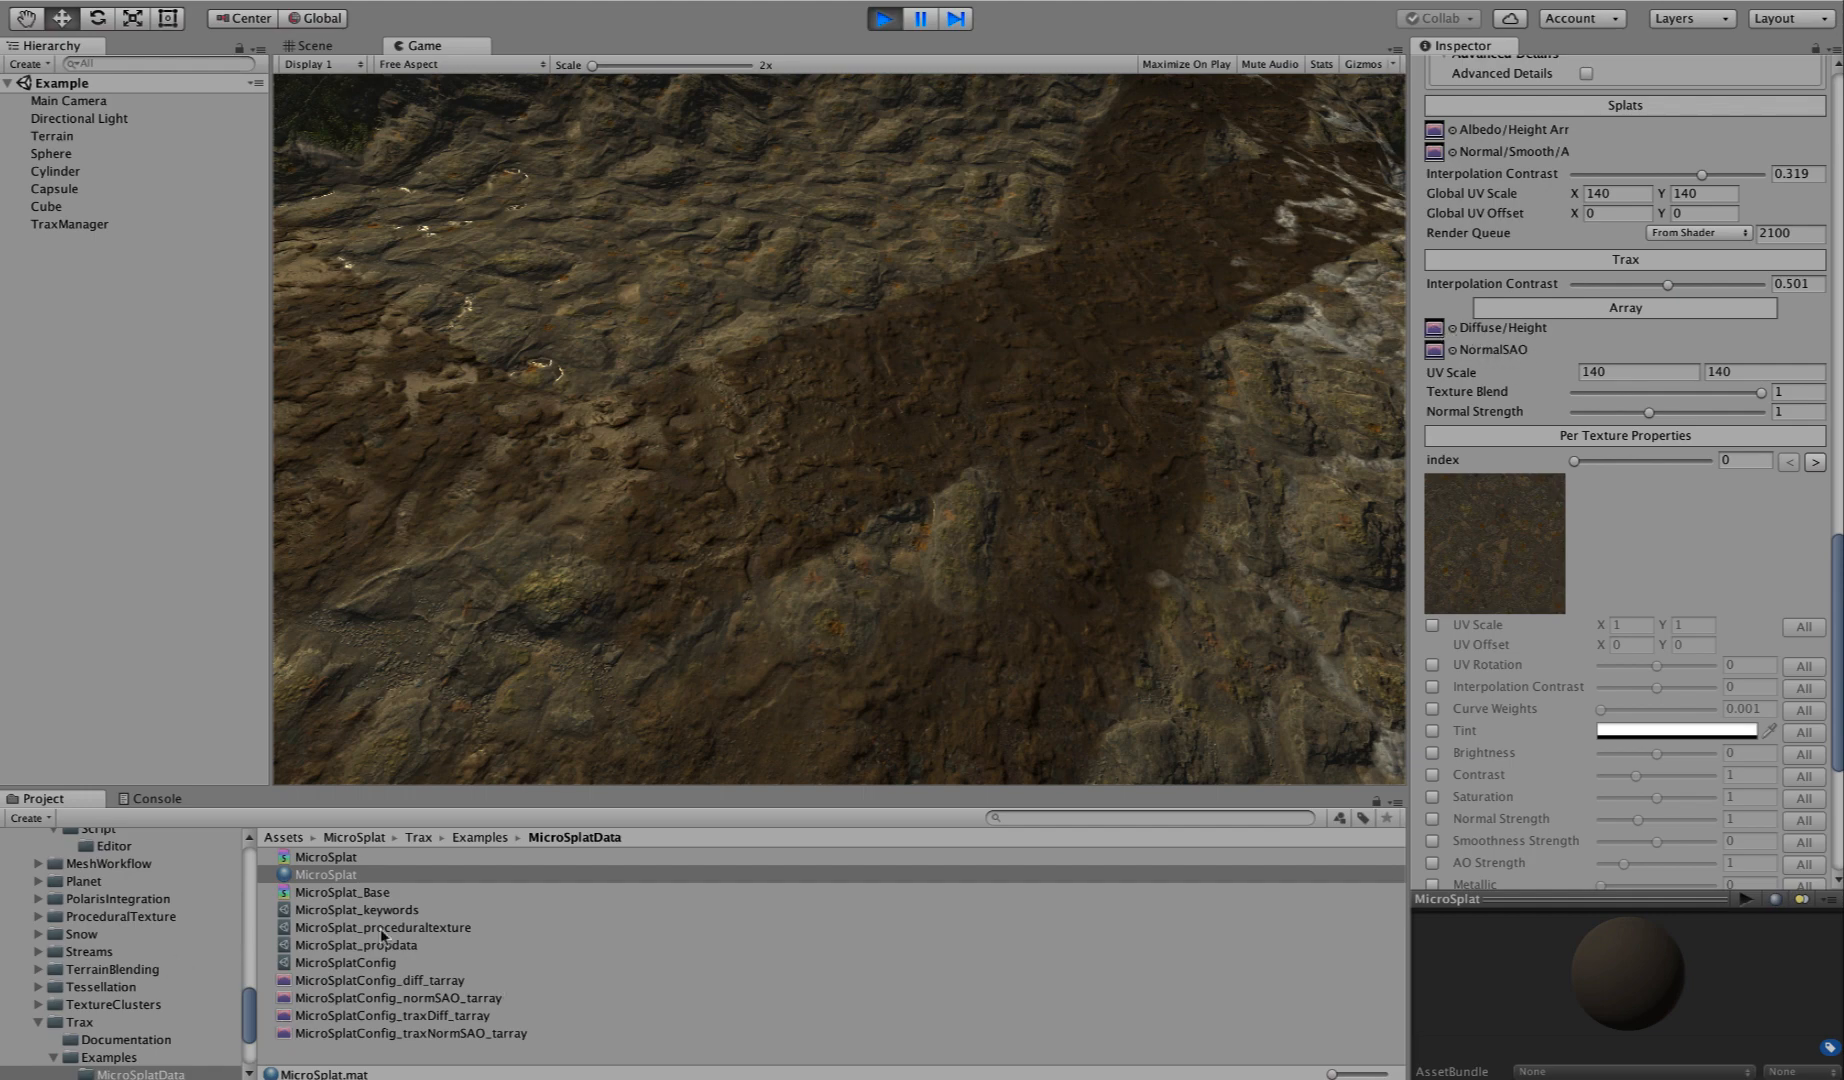
Open the MicroSplatConfig asset and examine its Trax Array option and the Trax textures assigned to each terrain texture.
{"action": "left_click", "coordinate": [362, 964]}
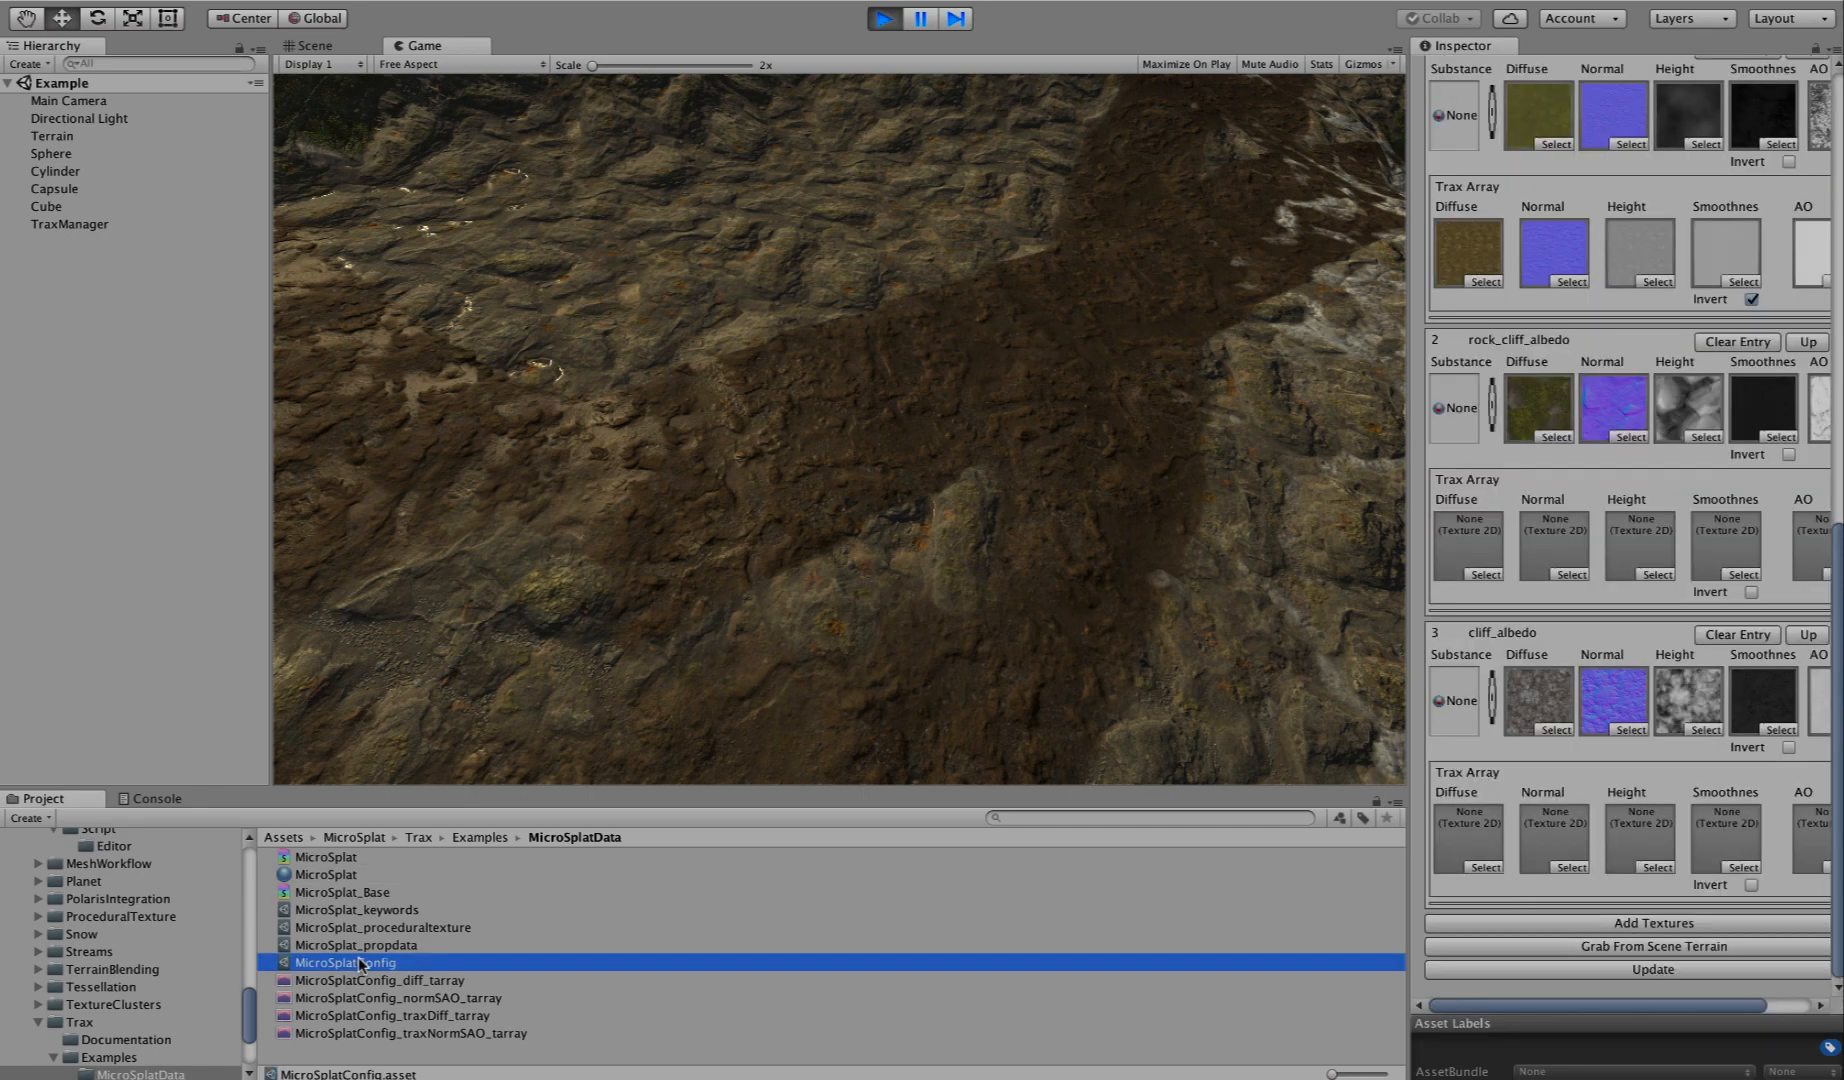
{"action": "scroll", "coordinate": [1567, 403], "scroll_direction": "up", "scroll_amount": 10}
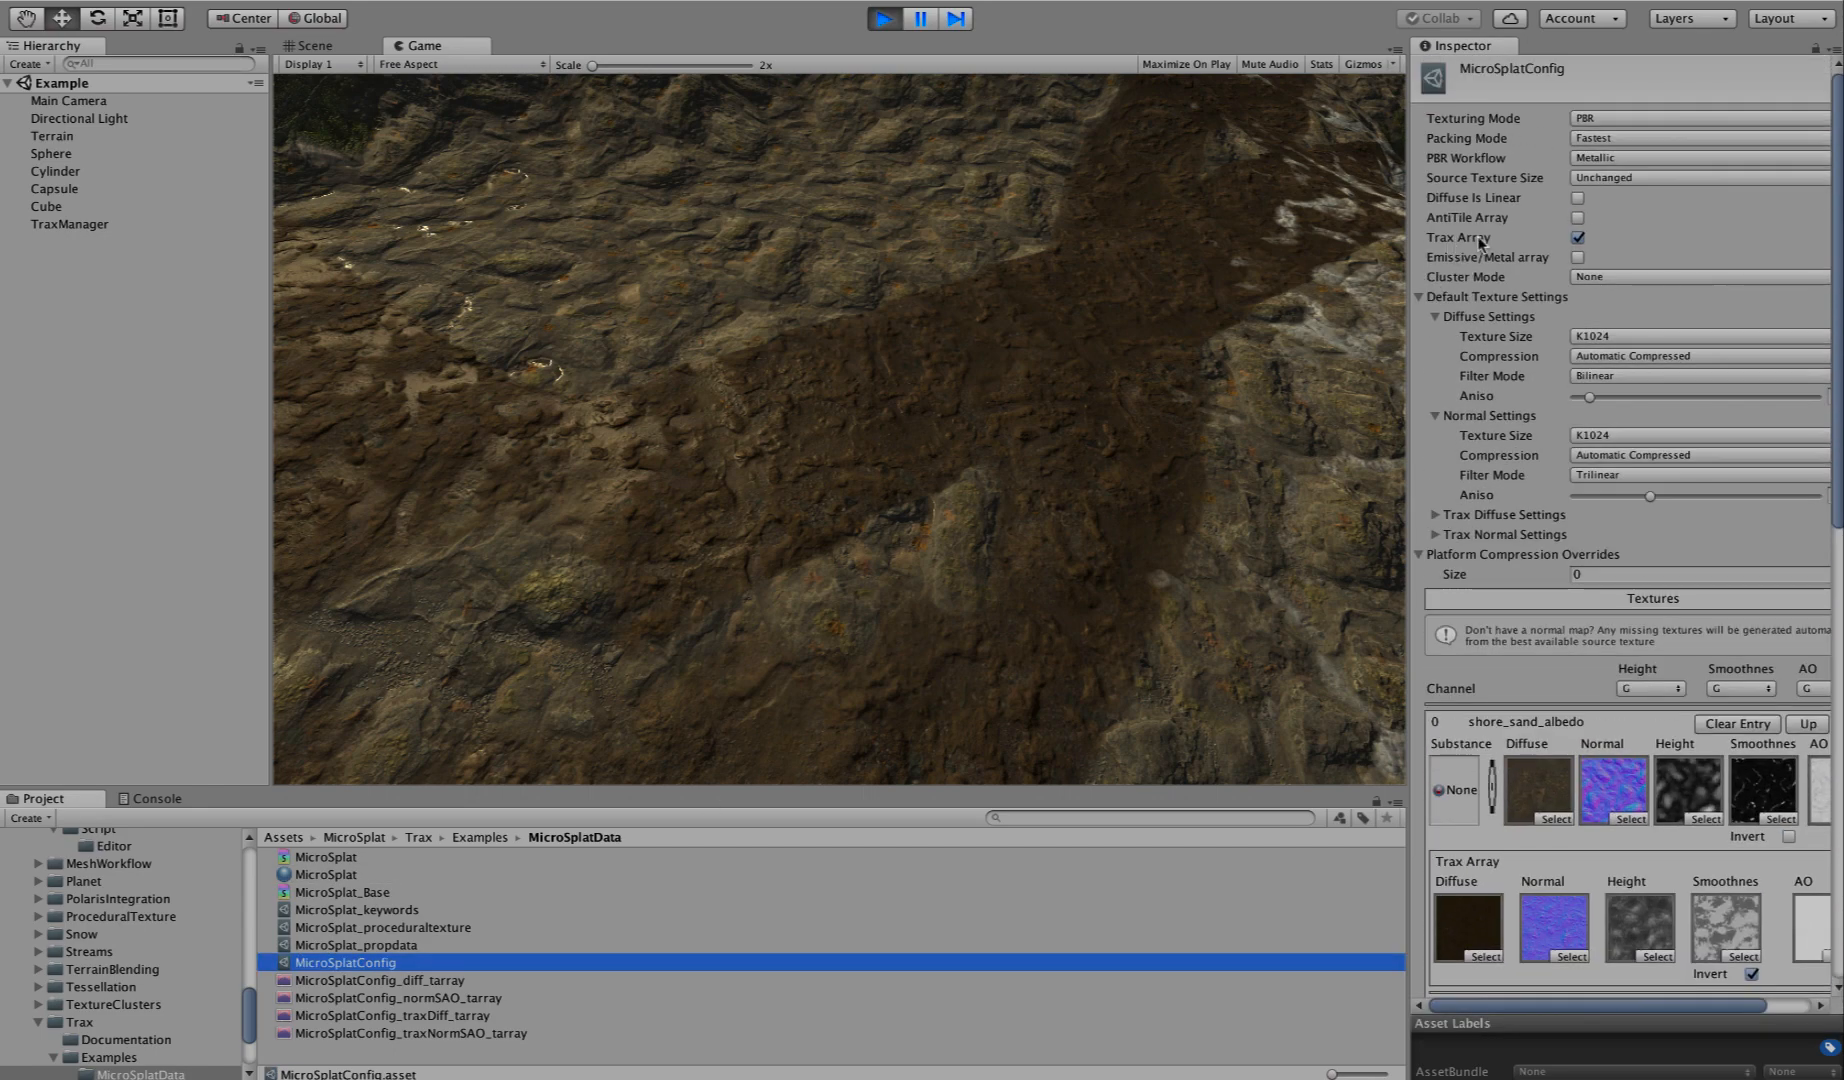
{"action": "scroll", "coordinate": [1560, 757], "scroll_direction": "down", "scroll_amount": 3}
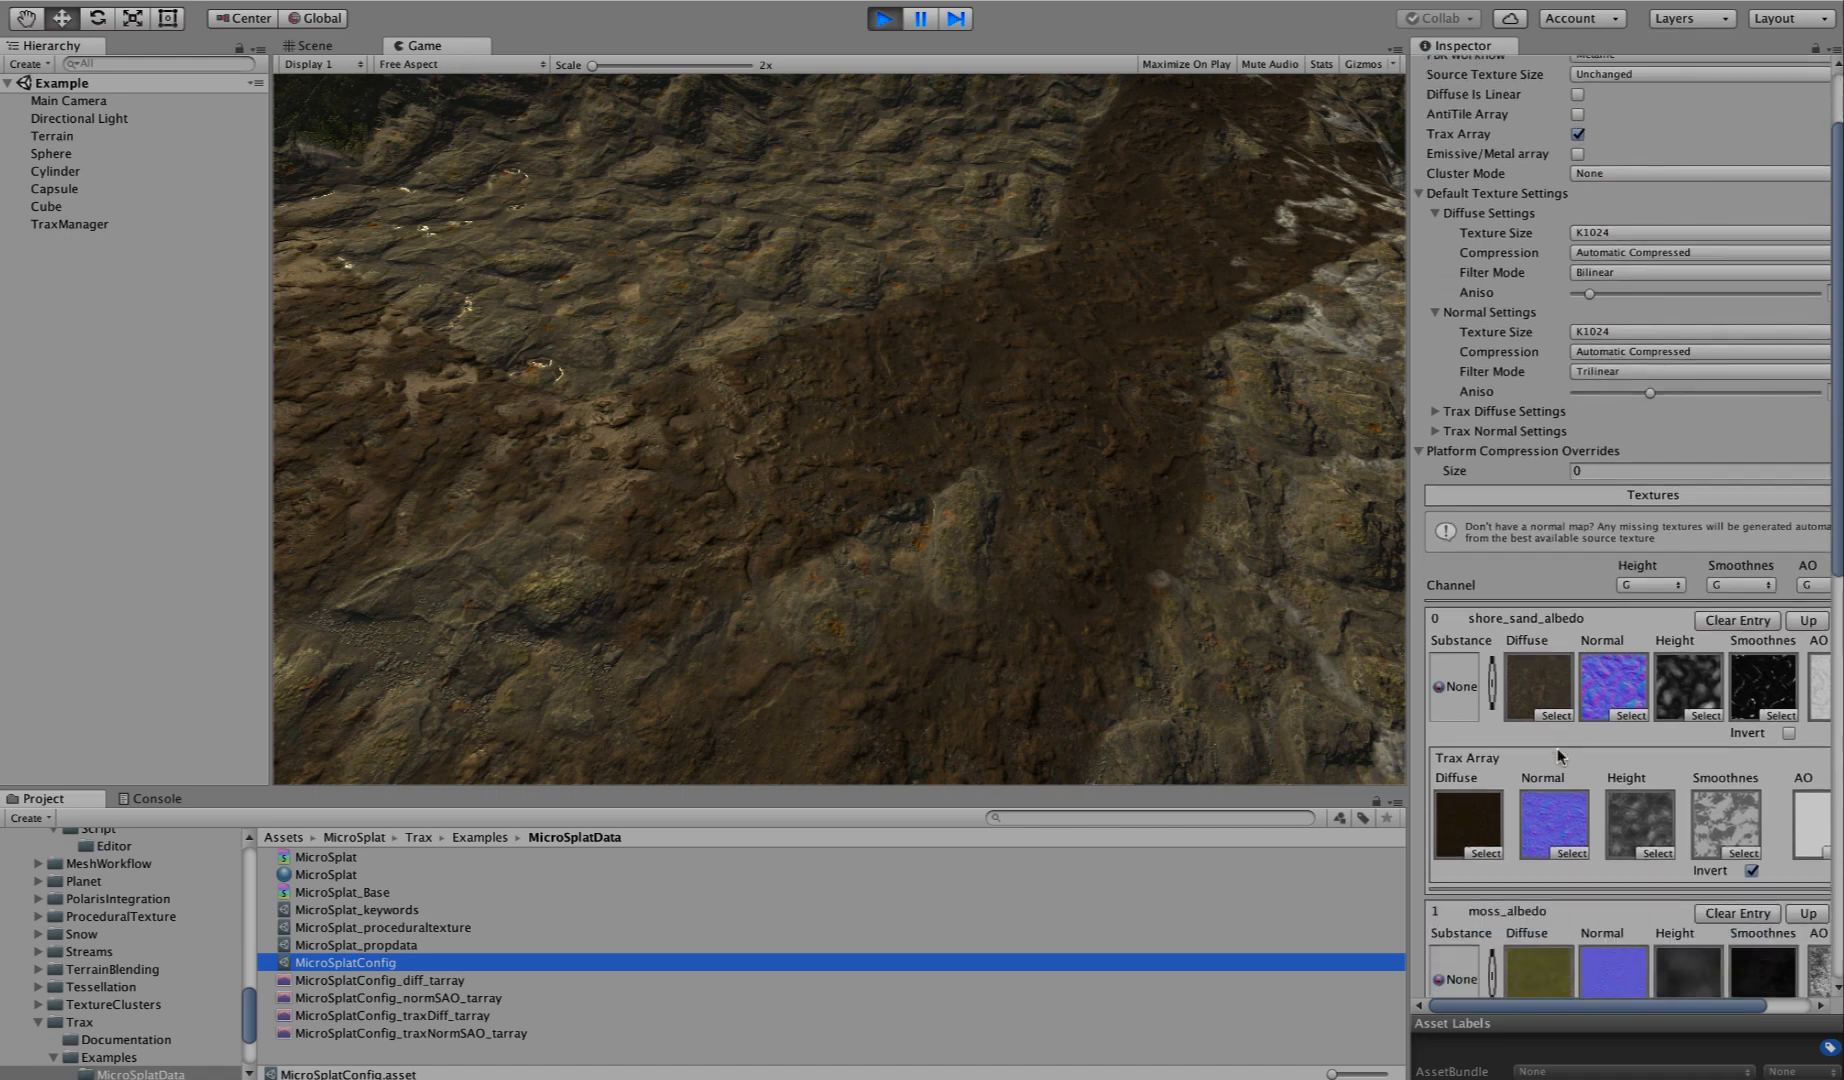
Widen the Inspector to fit the full rows of base and Trax Array textures in the MicroSplatConfig asset.
{"action": "scroll", "coordinate": [1558, 757], "scroll_direction": "down", "scroll_amount": 5}
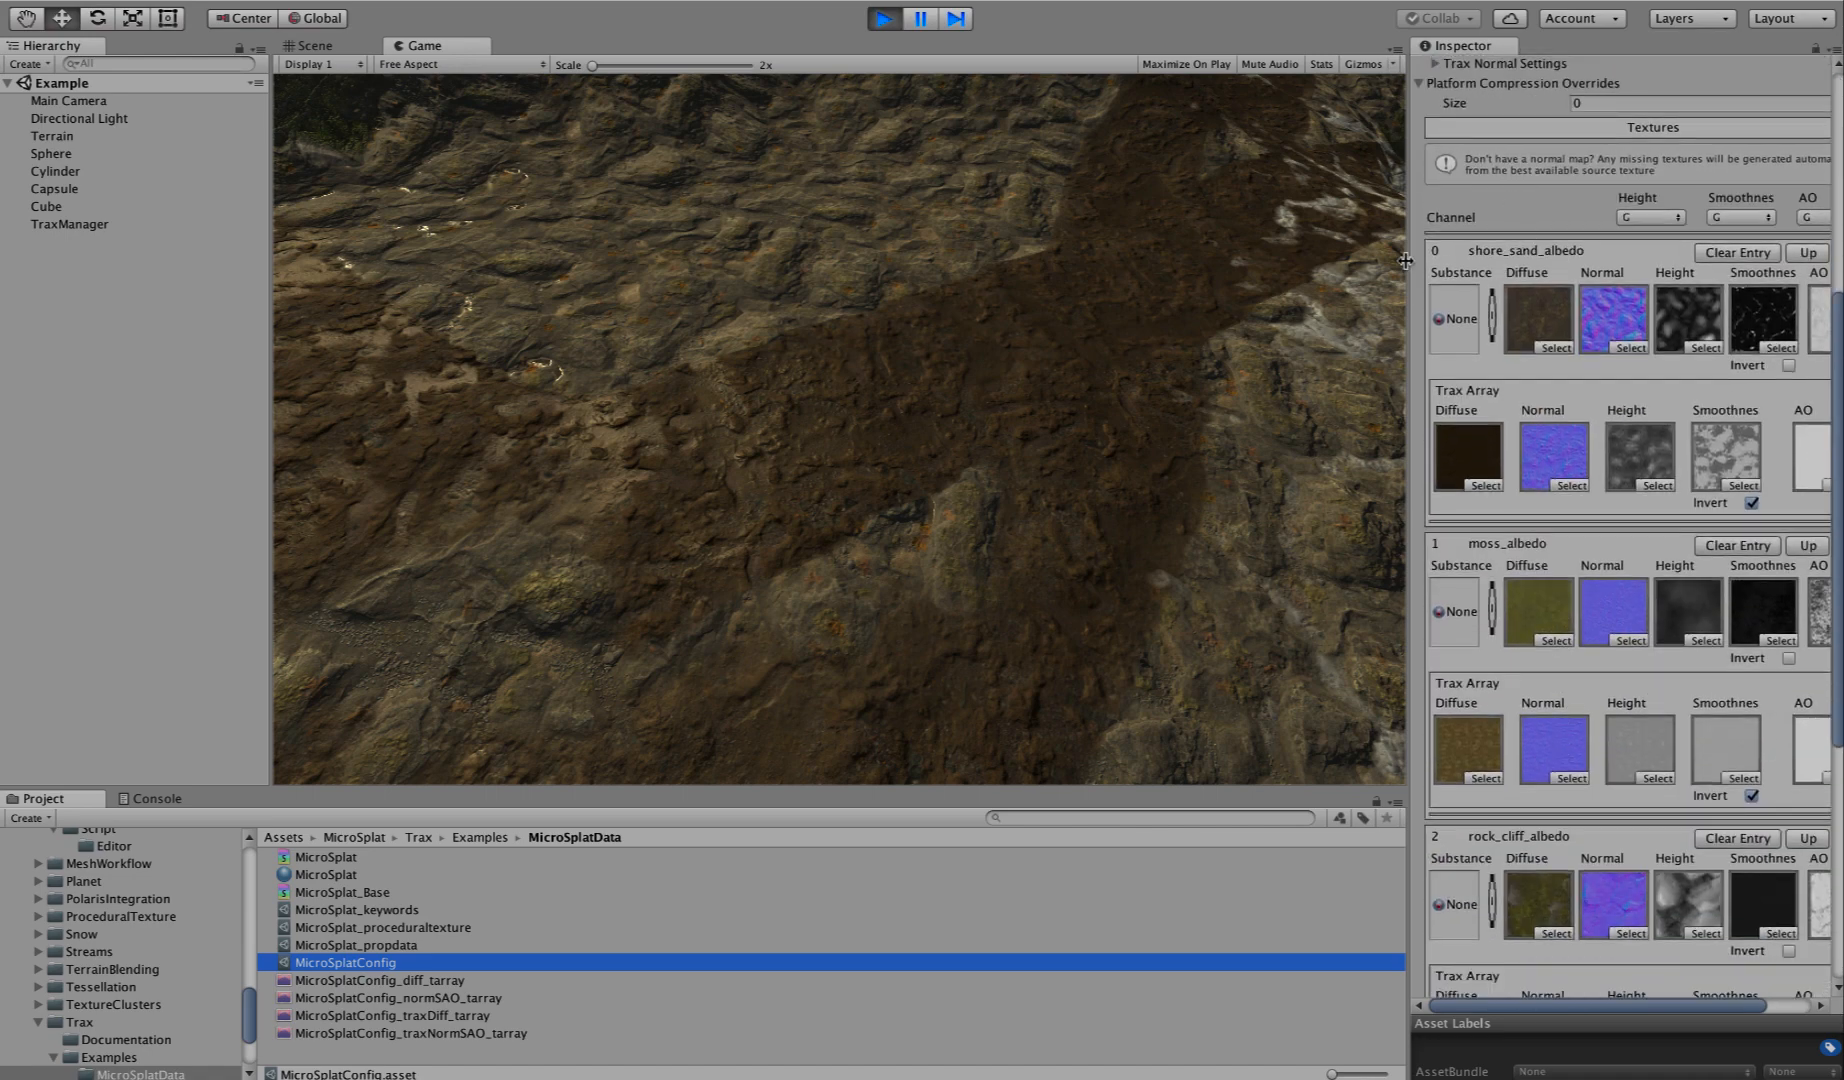
{"action": "left_click_drag", "start_coordinate": [1405, 261], "coordinate": [1186, 284]}
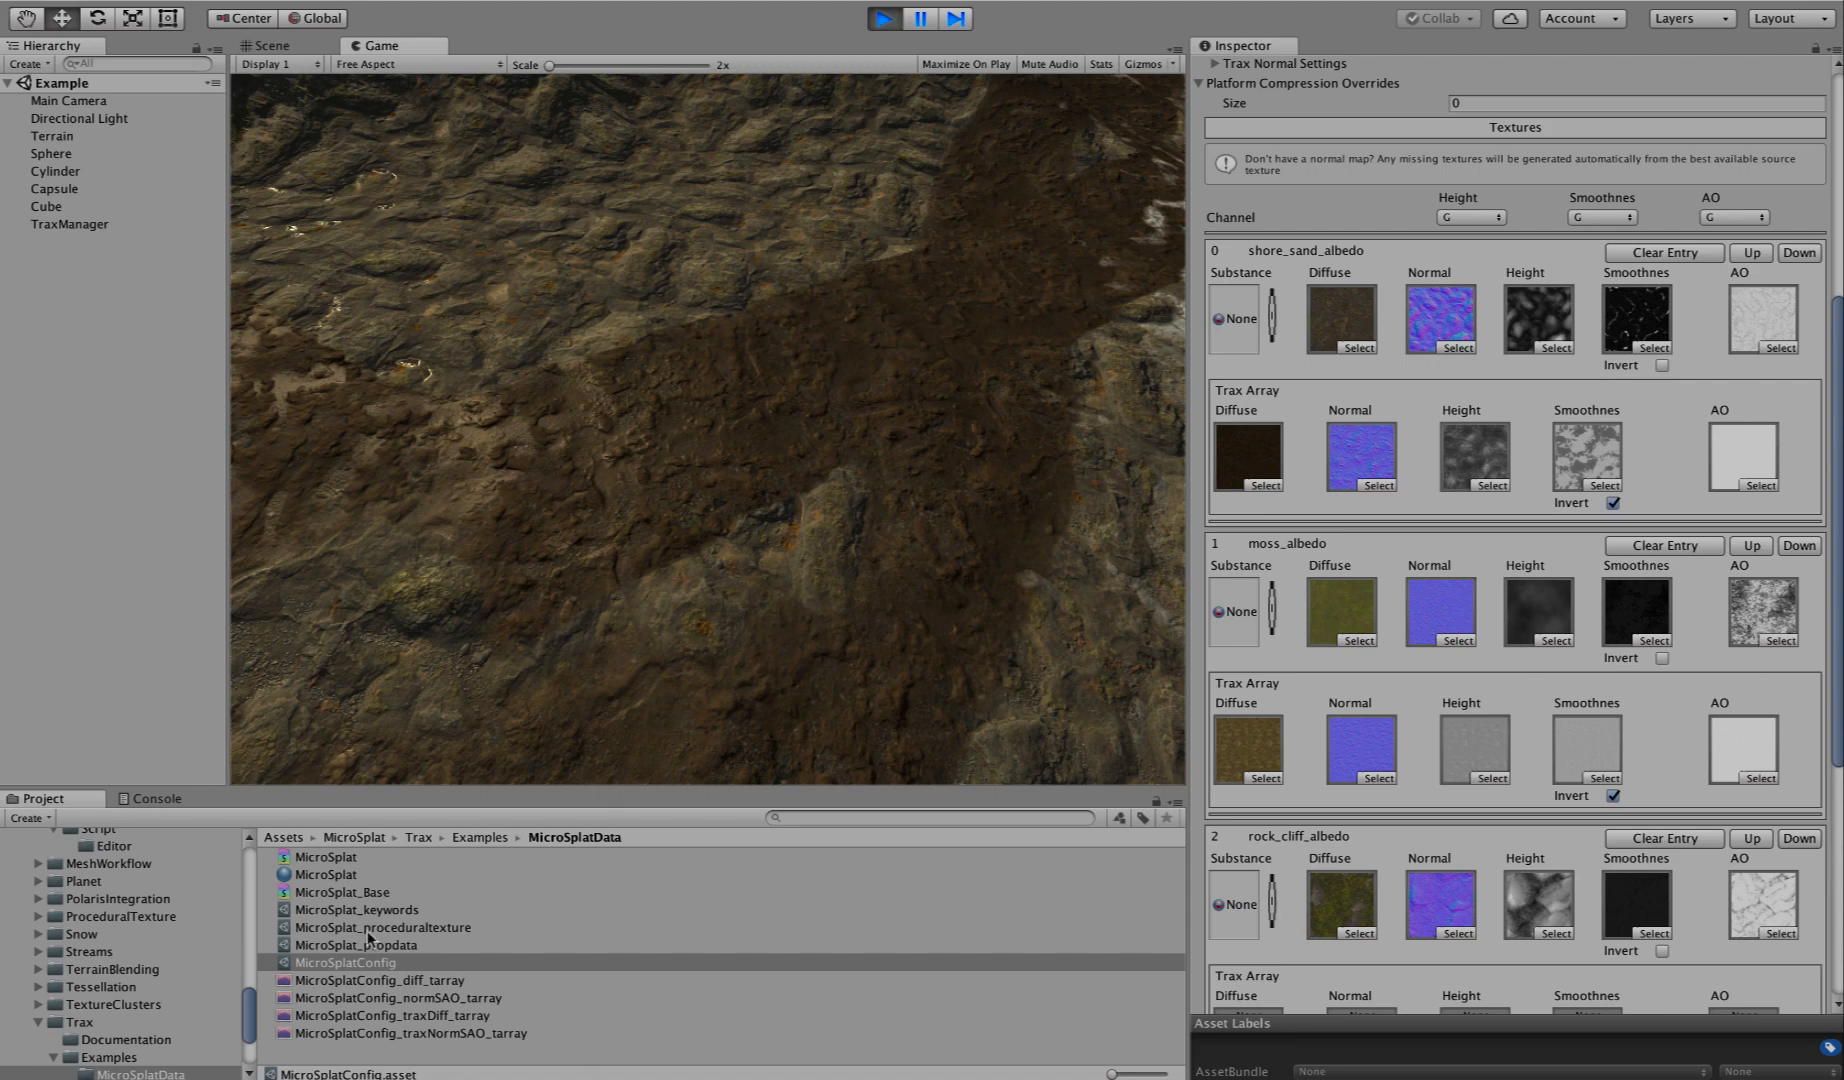
Open the MicroSplat material and look through its shader features, from Alpha Hole and Anti-Tiling to Snow and Trax.
{"action": "left_click", "coordinate": [327, 876]}
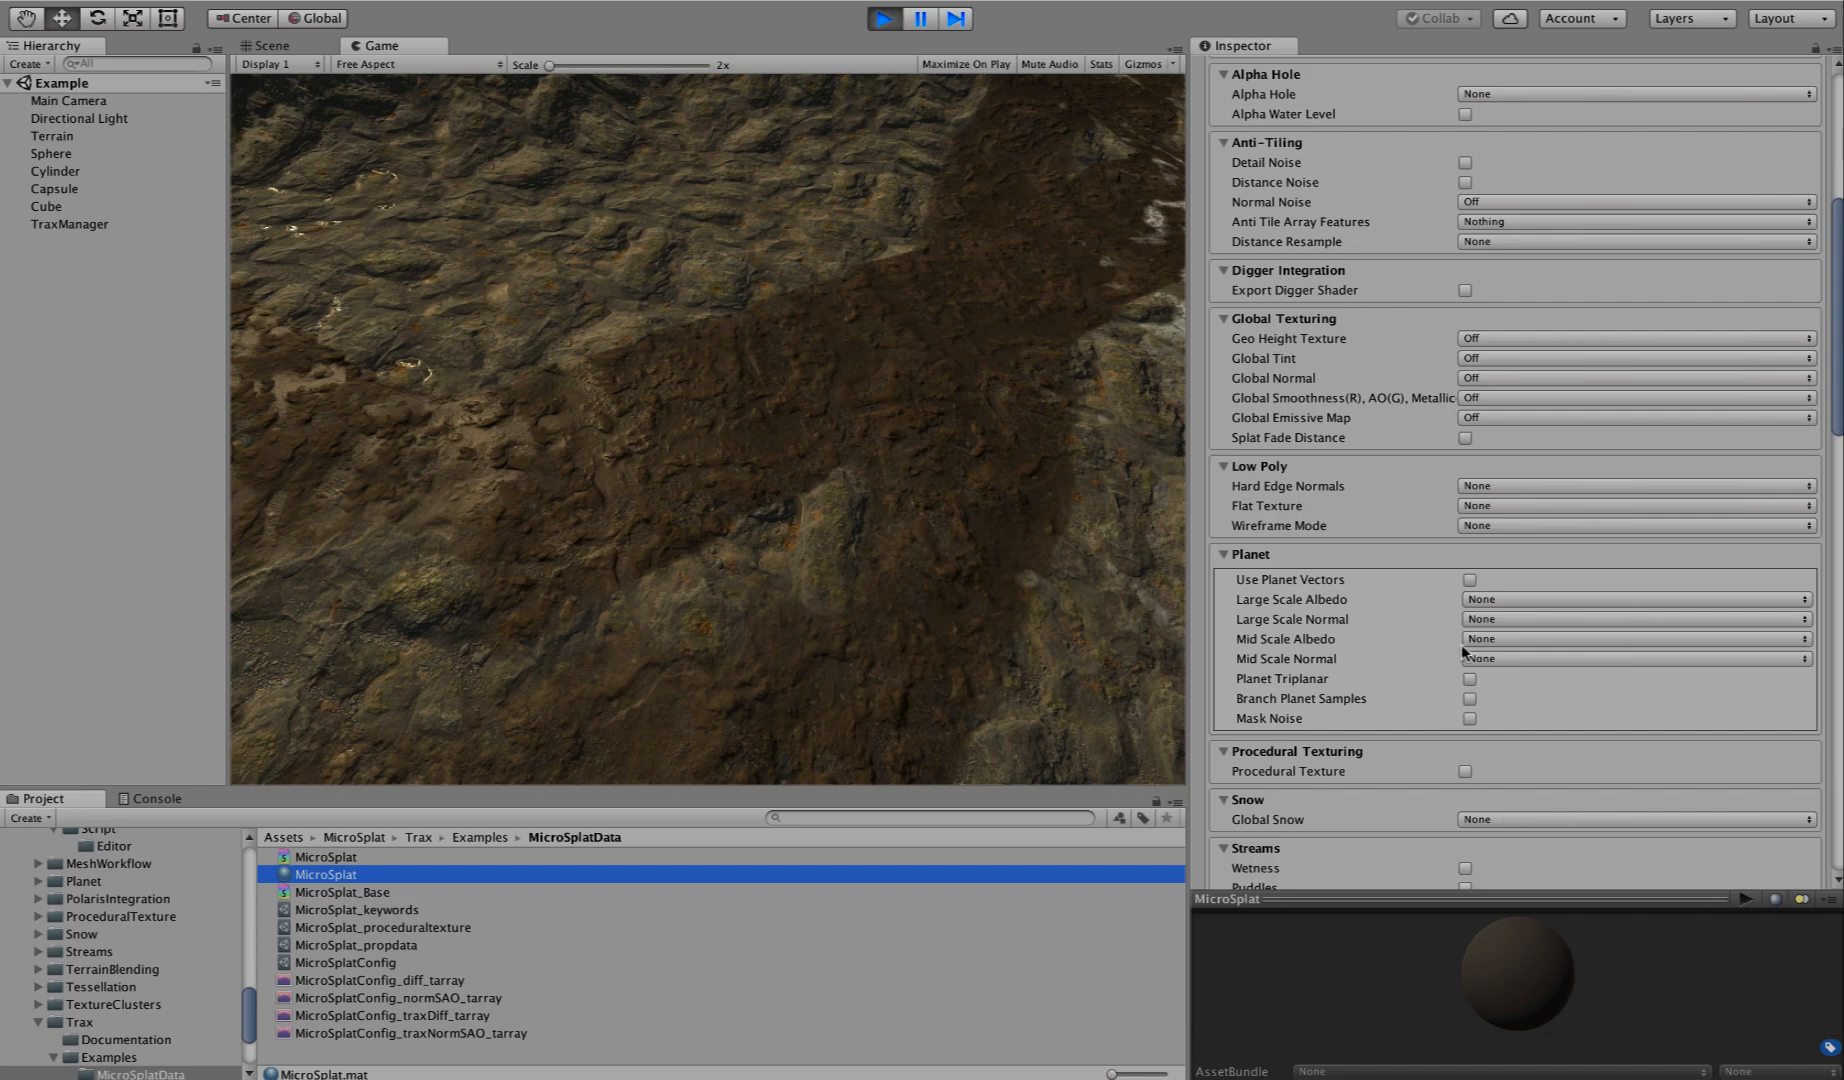
{"action": "scroll", "coordinate": [1461, 644], "scroll_direction": "down", "scroll_amount": 15}
{"action": "scroll", "coordinate": [1461, 644], "scroll_direction": "up", "scroll_amount": 15}
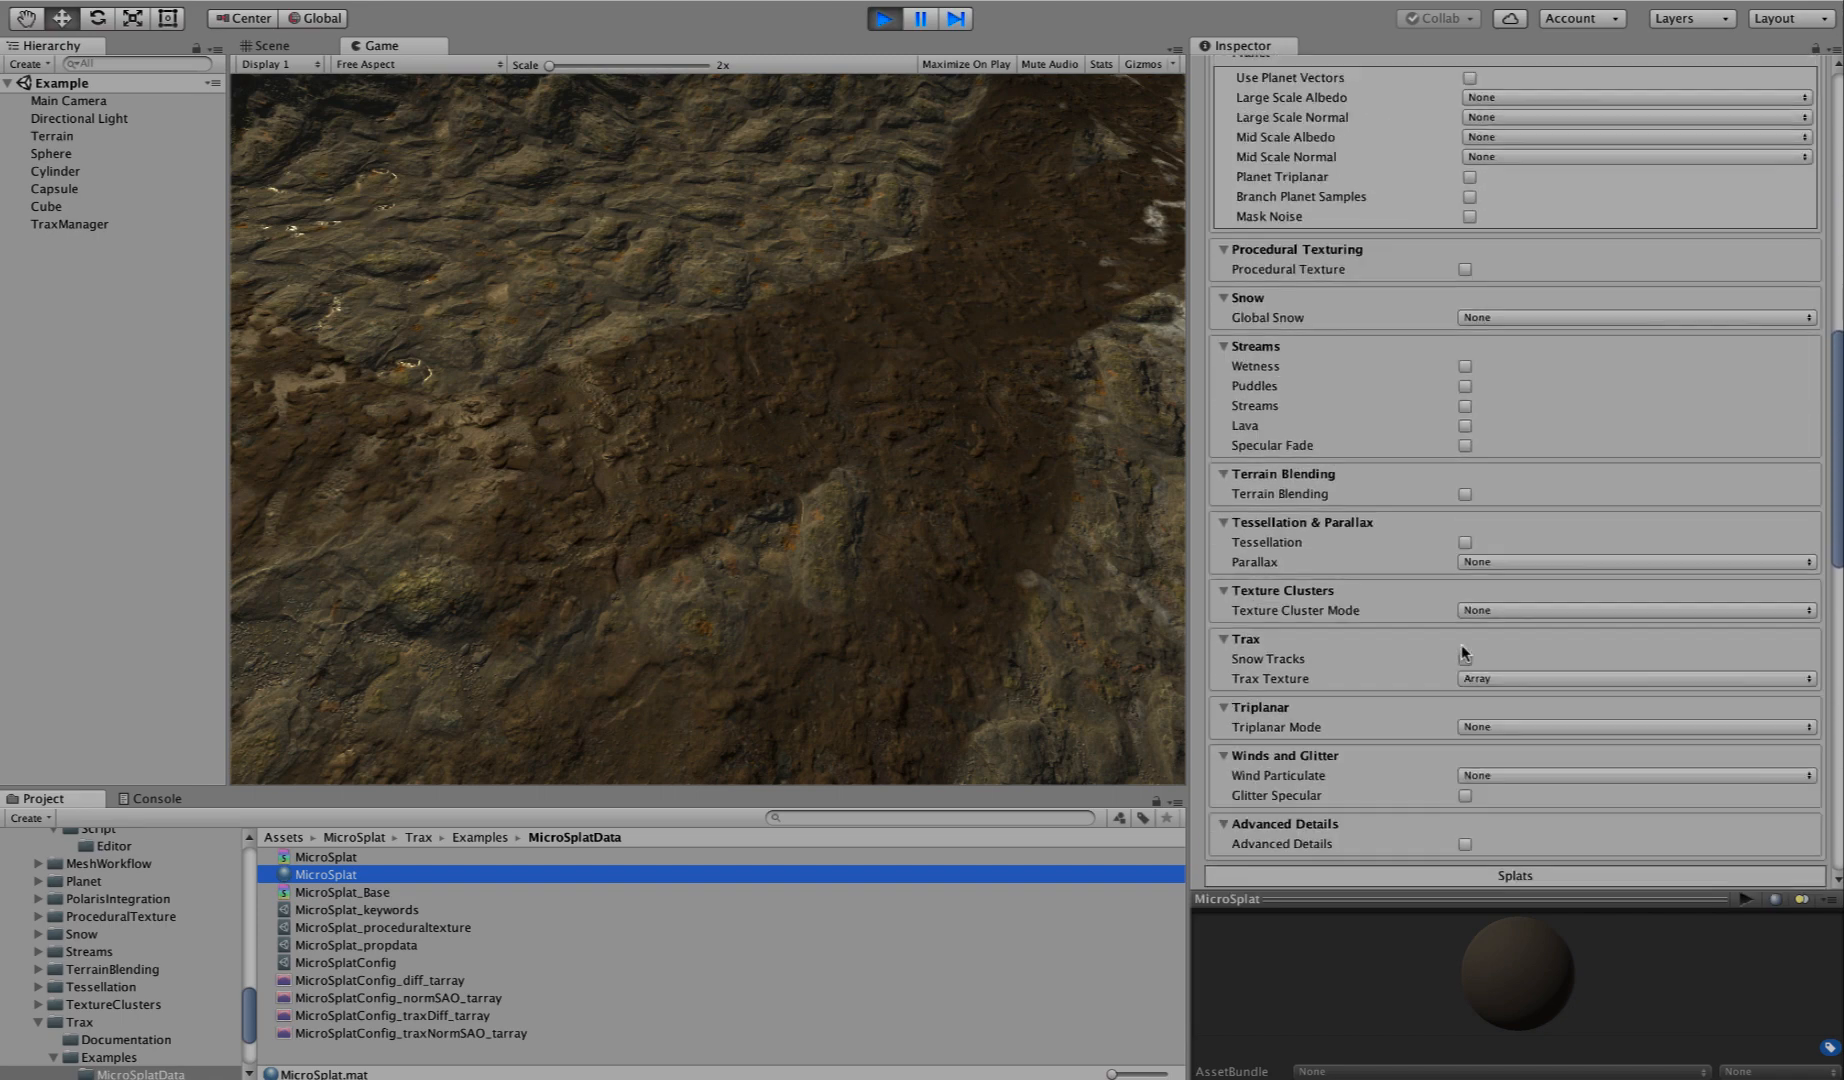
{"action": "scroll", "coordinate": [1474, 386], "scroll_direction": "up", "scroll_amount": 4}
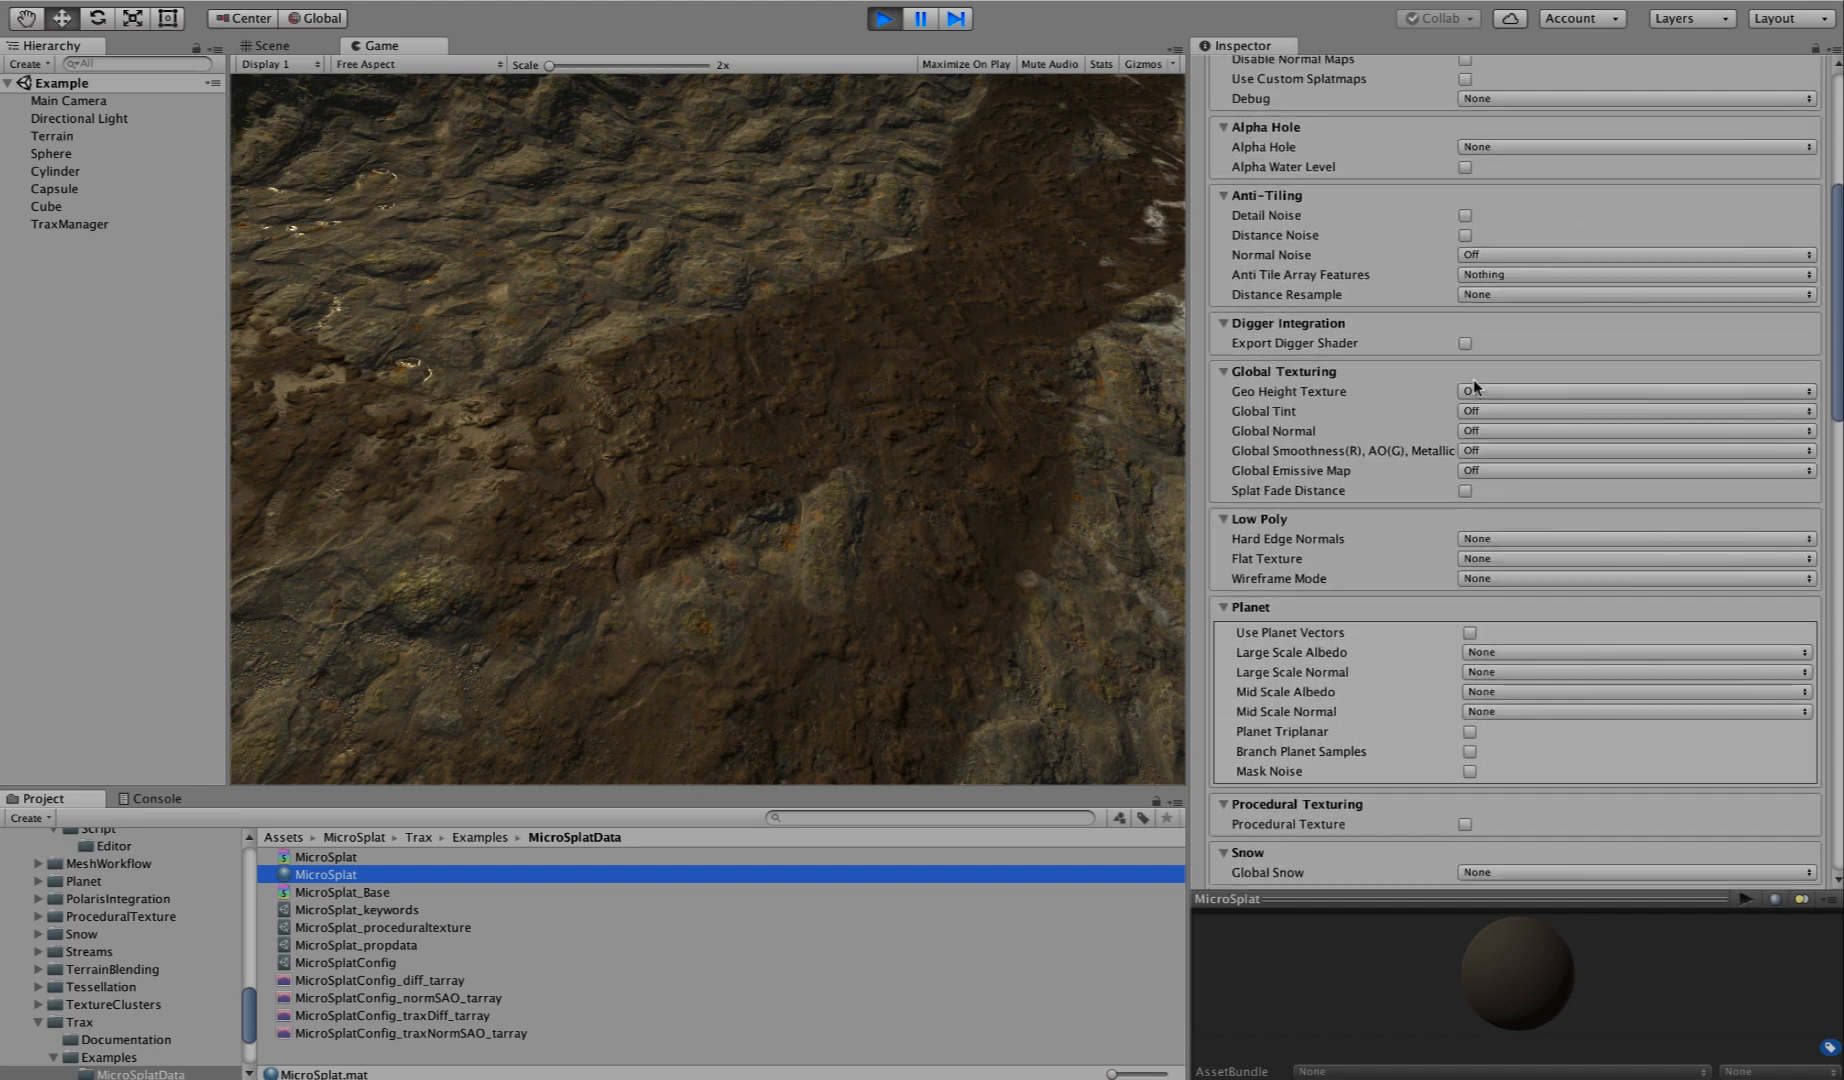
{"action": "scroll", "coordinate": [1461, 314], "scroll_direction": "up", "scroll_amount": 4}
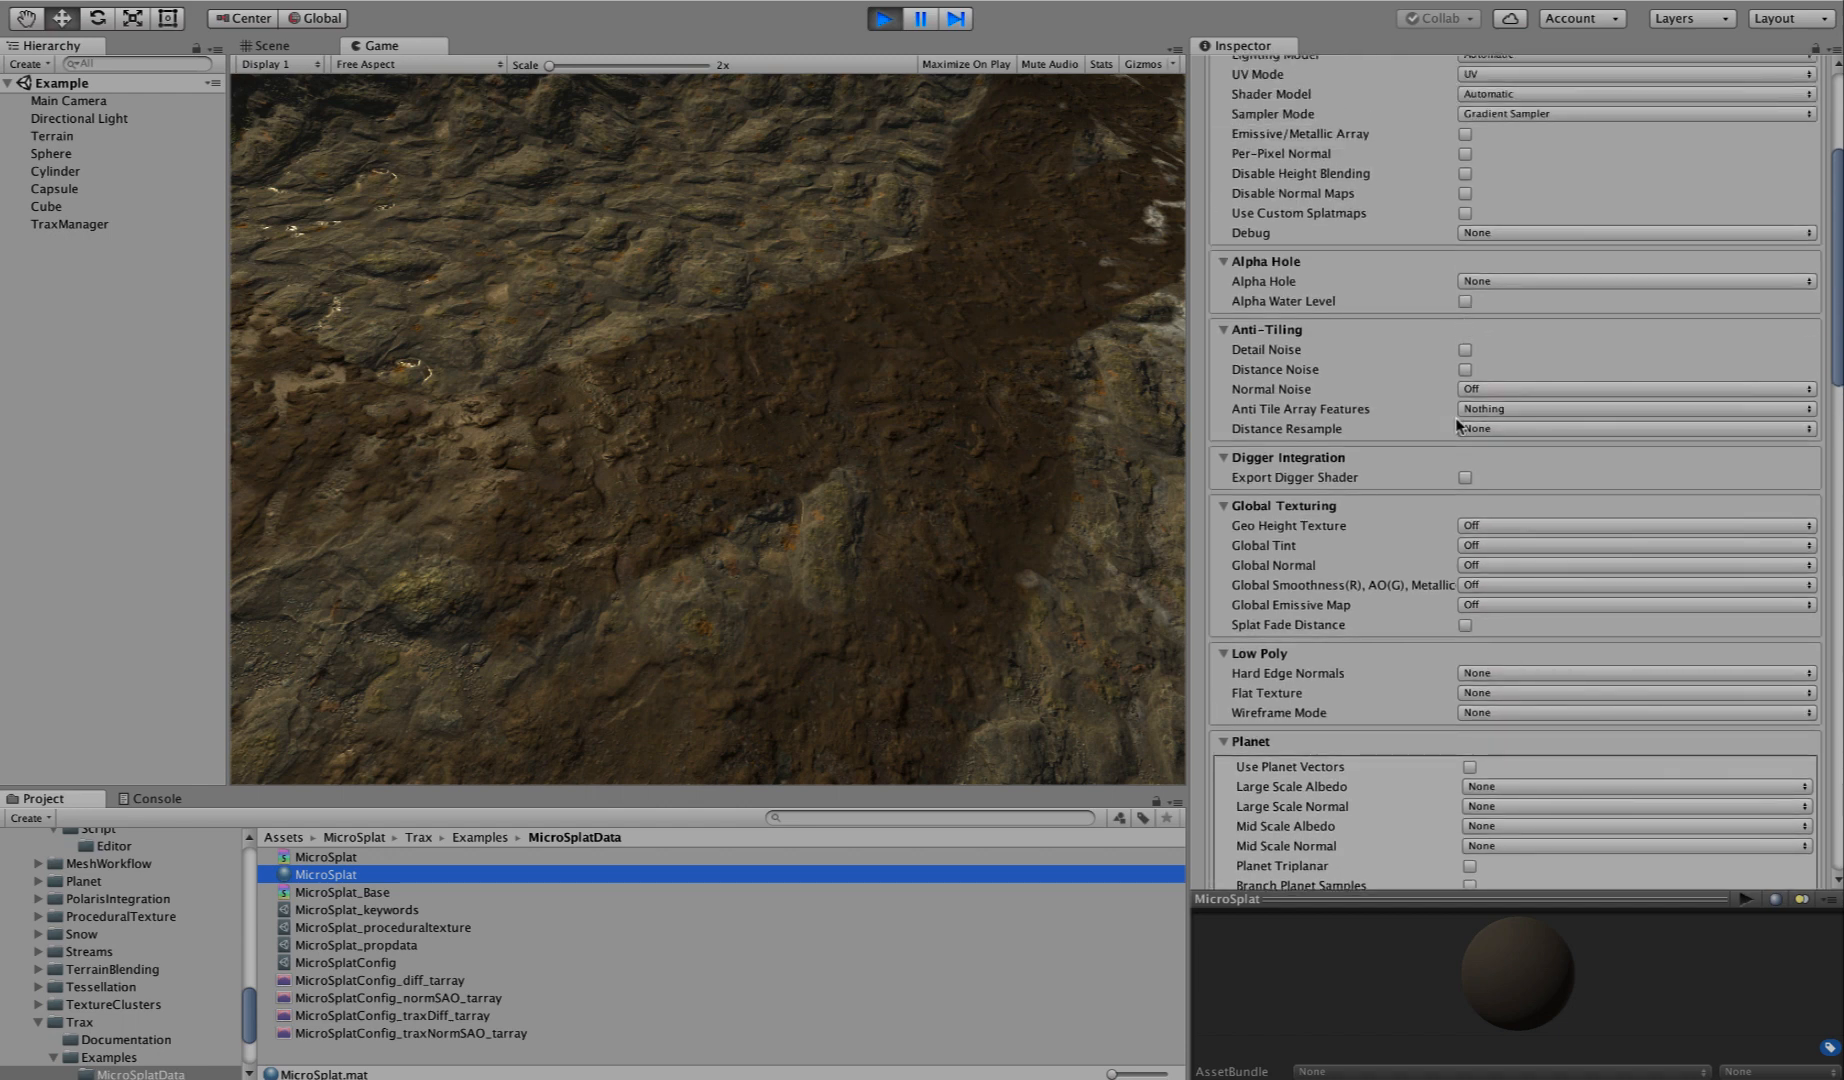
{"action": "scroll", "coordinate": [1439, 558], "scroll_direction": "down", "scroll_amount": 11}
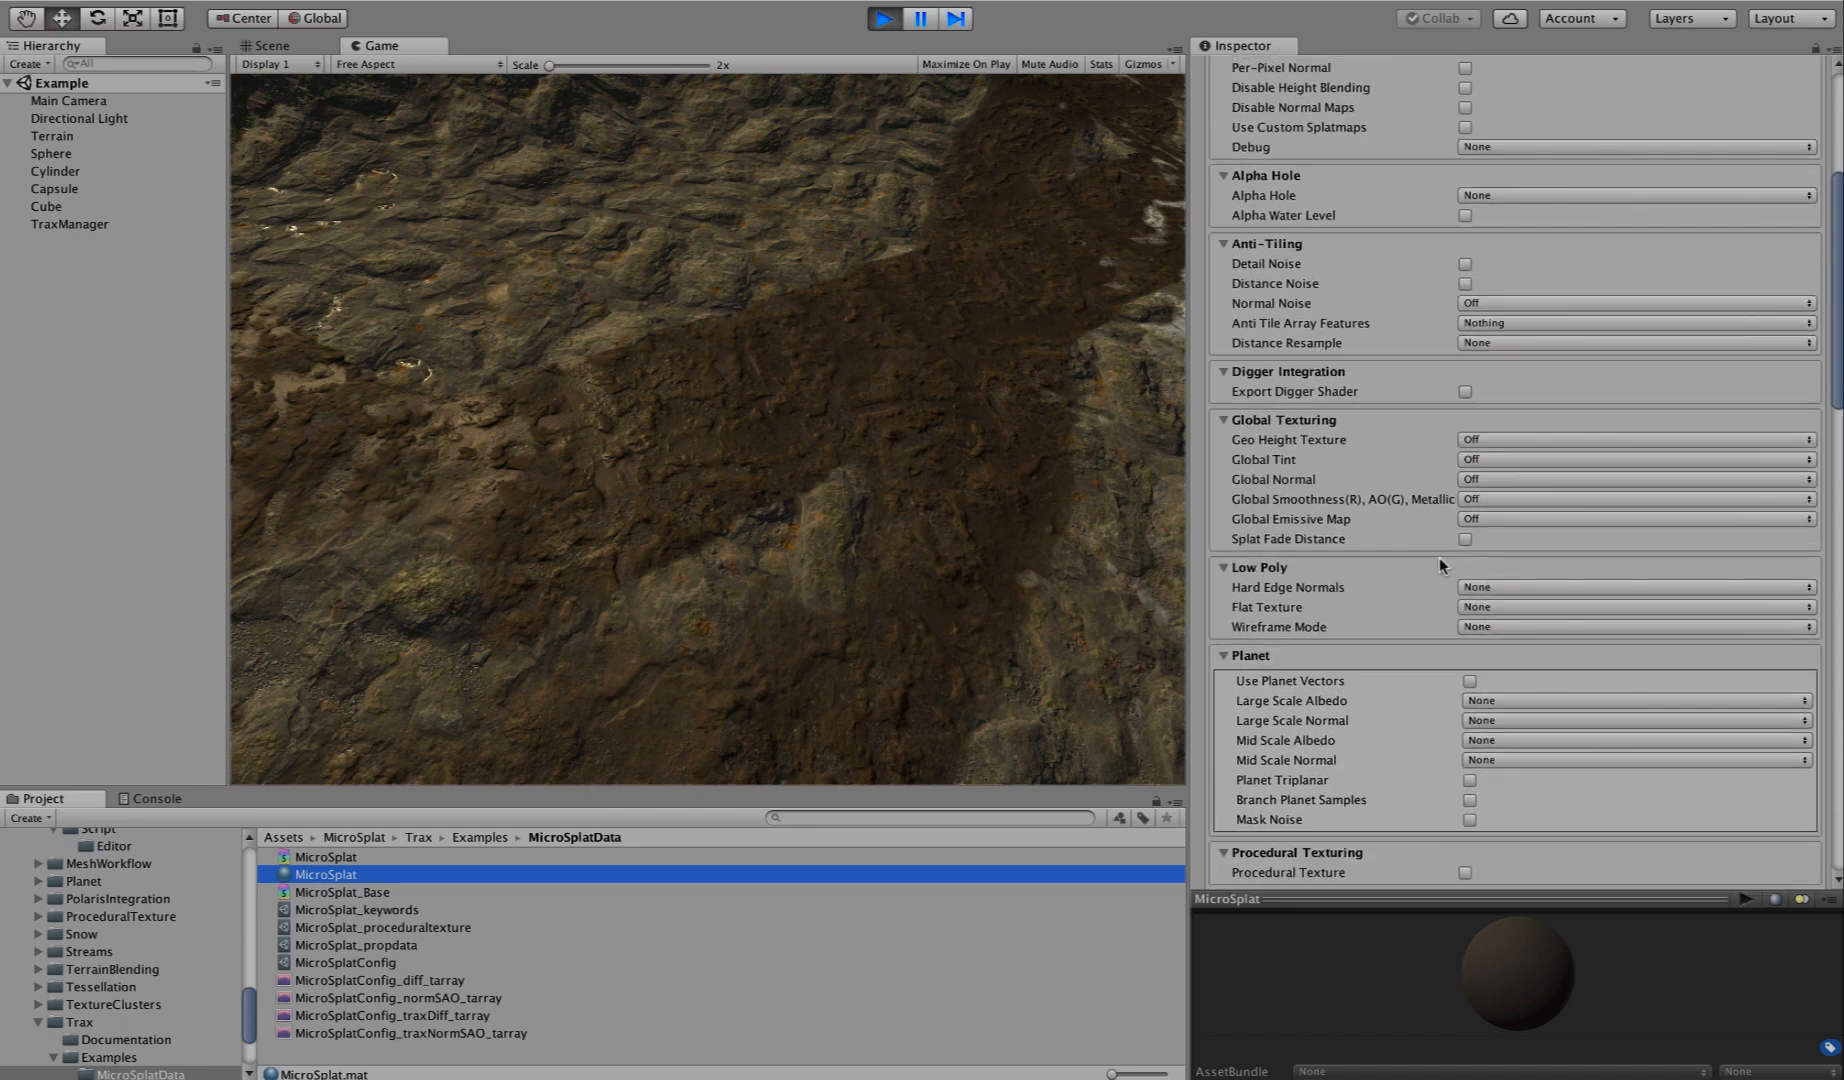
{"action": "scroll", "coordinate": [1439, 558], "scroll_direction": "down", "scroll_amount": 8}
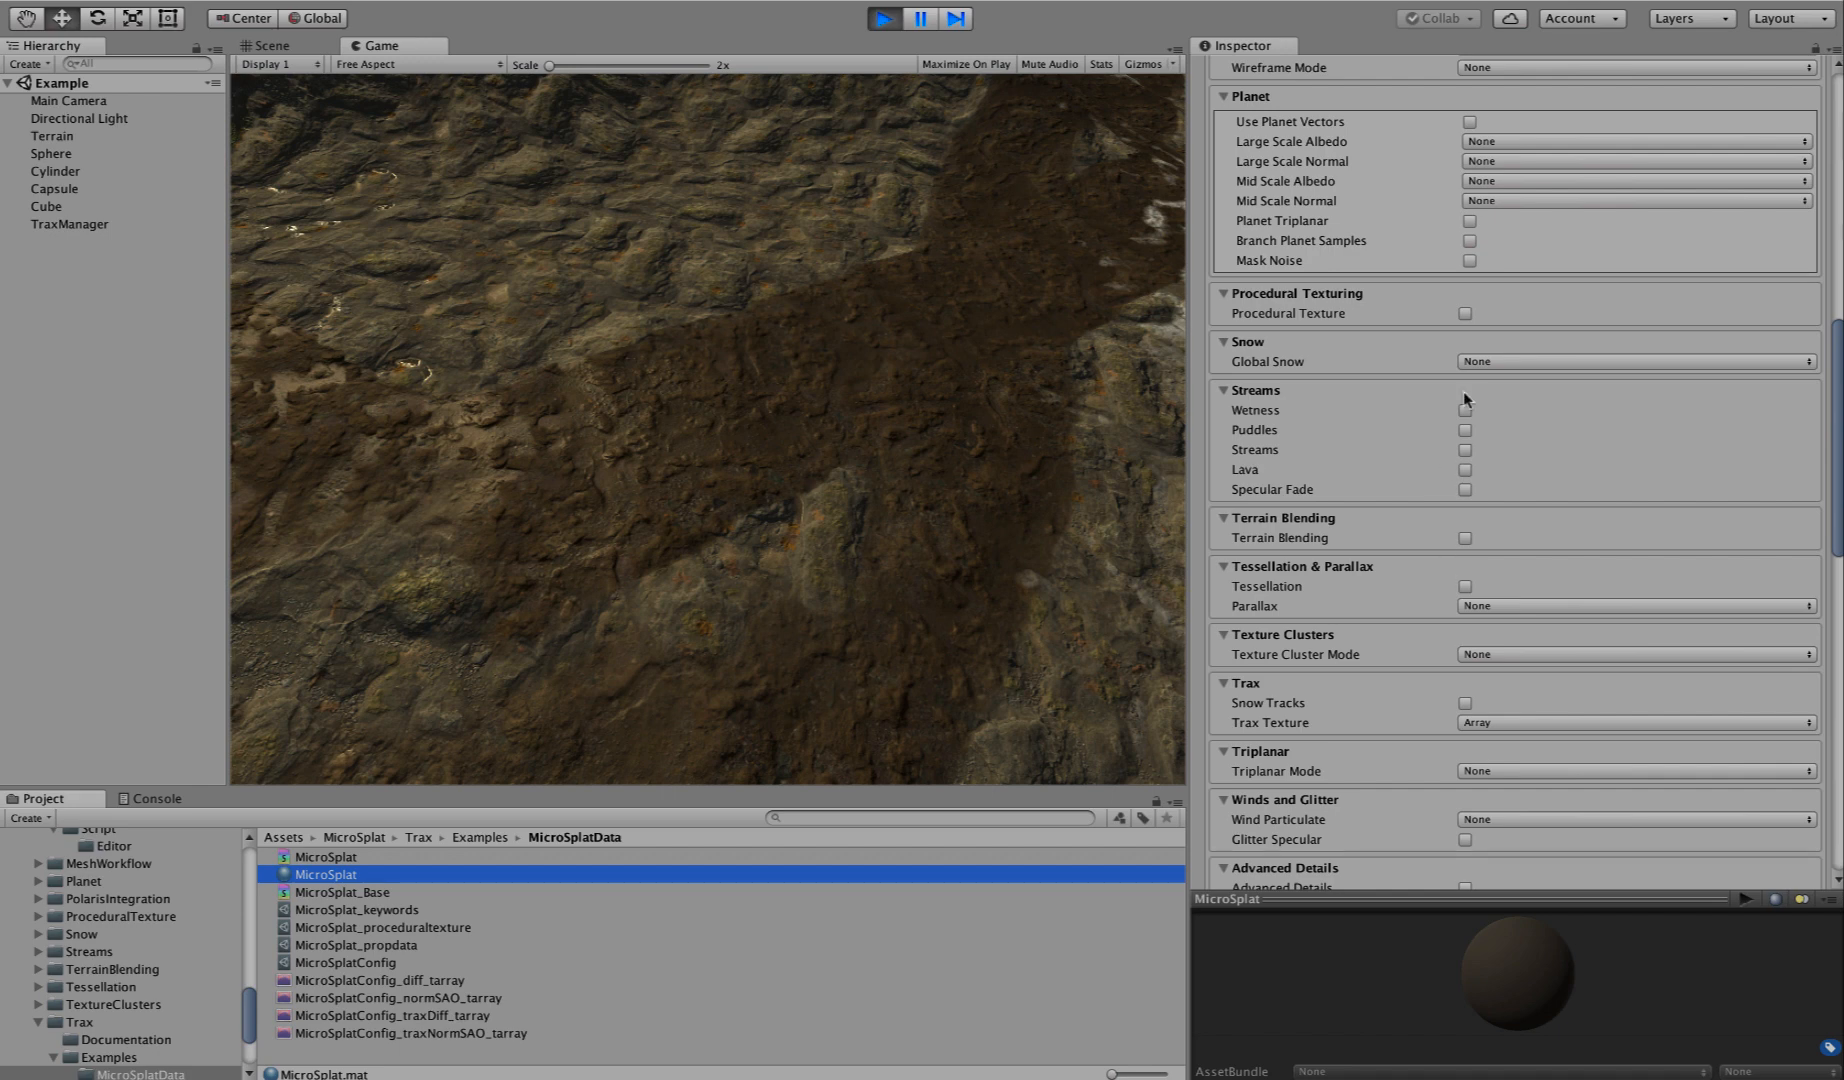
{"action": "scroll", "coordinate": [1419, 439], "scroll_direction": "down", "scroll_amount": 1}
Turn on Global Snow for the material, trying Simple before settling on Rich.
{"action": "left_click", "coordinate": [1485, 349]}
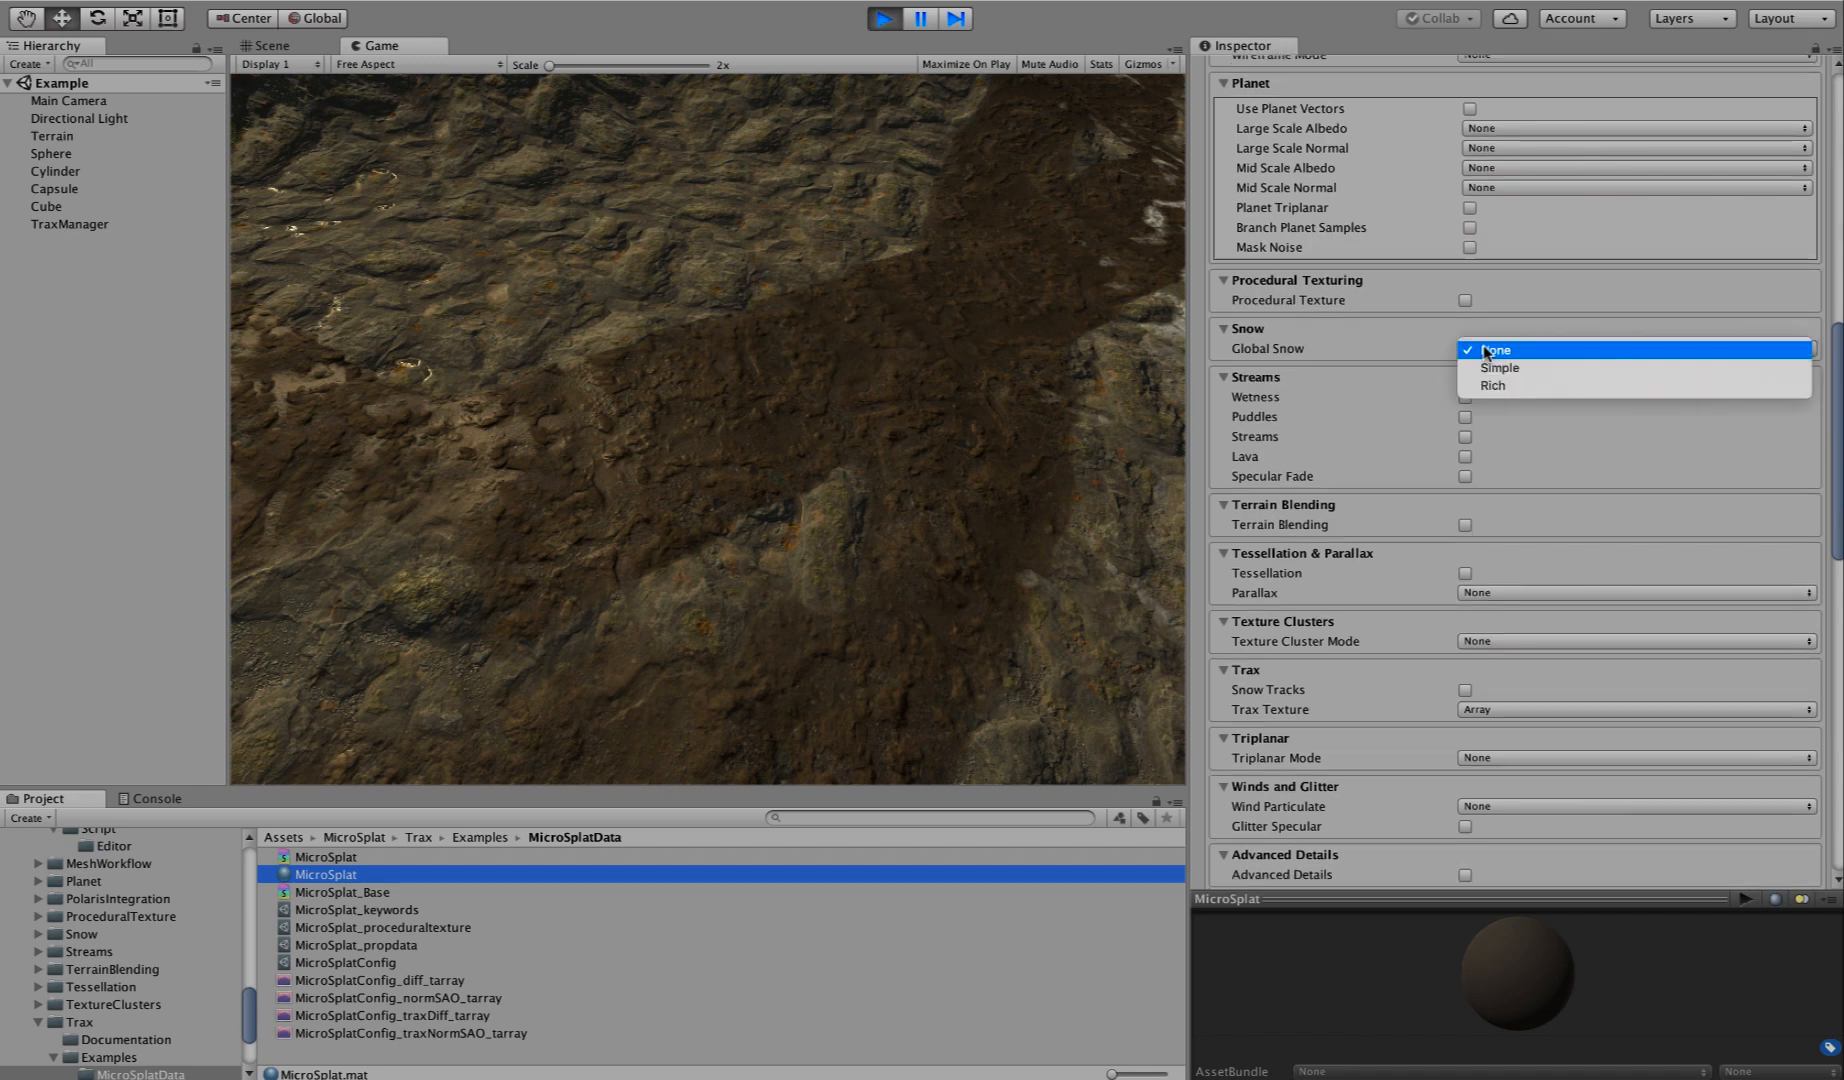
{"action": "left_click", "coordinate": [1490, 350]}
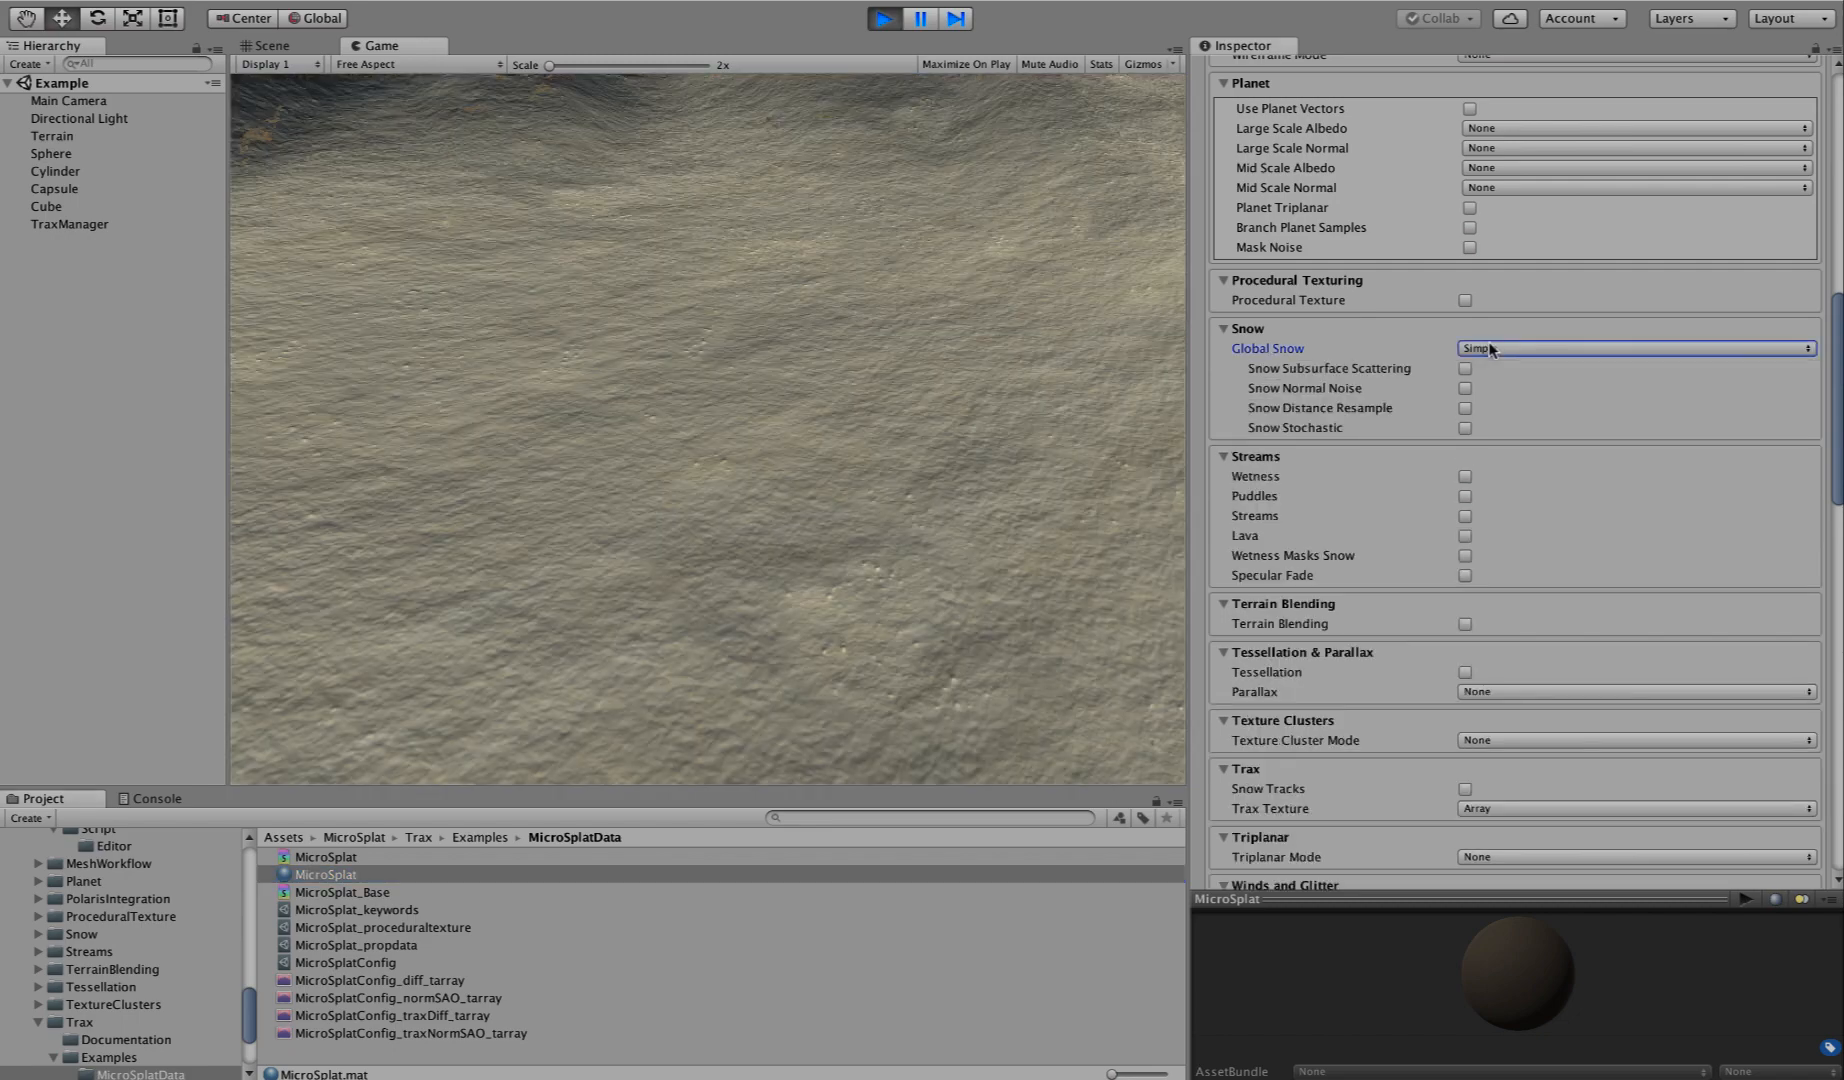
{"action": "left_click", "coordinate": [1484, 350]}
{"action": "left_click", "coordinate": [1480, 373]}
Enable Tessellation and the Trax Snow Tracks option on the material.
{"action": "scroll", "coordinate": [1395, 631], "scroll_direction": "down", "scroll_amount": 7}
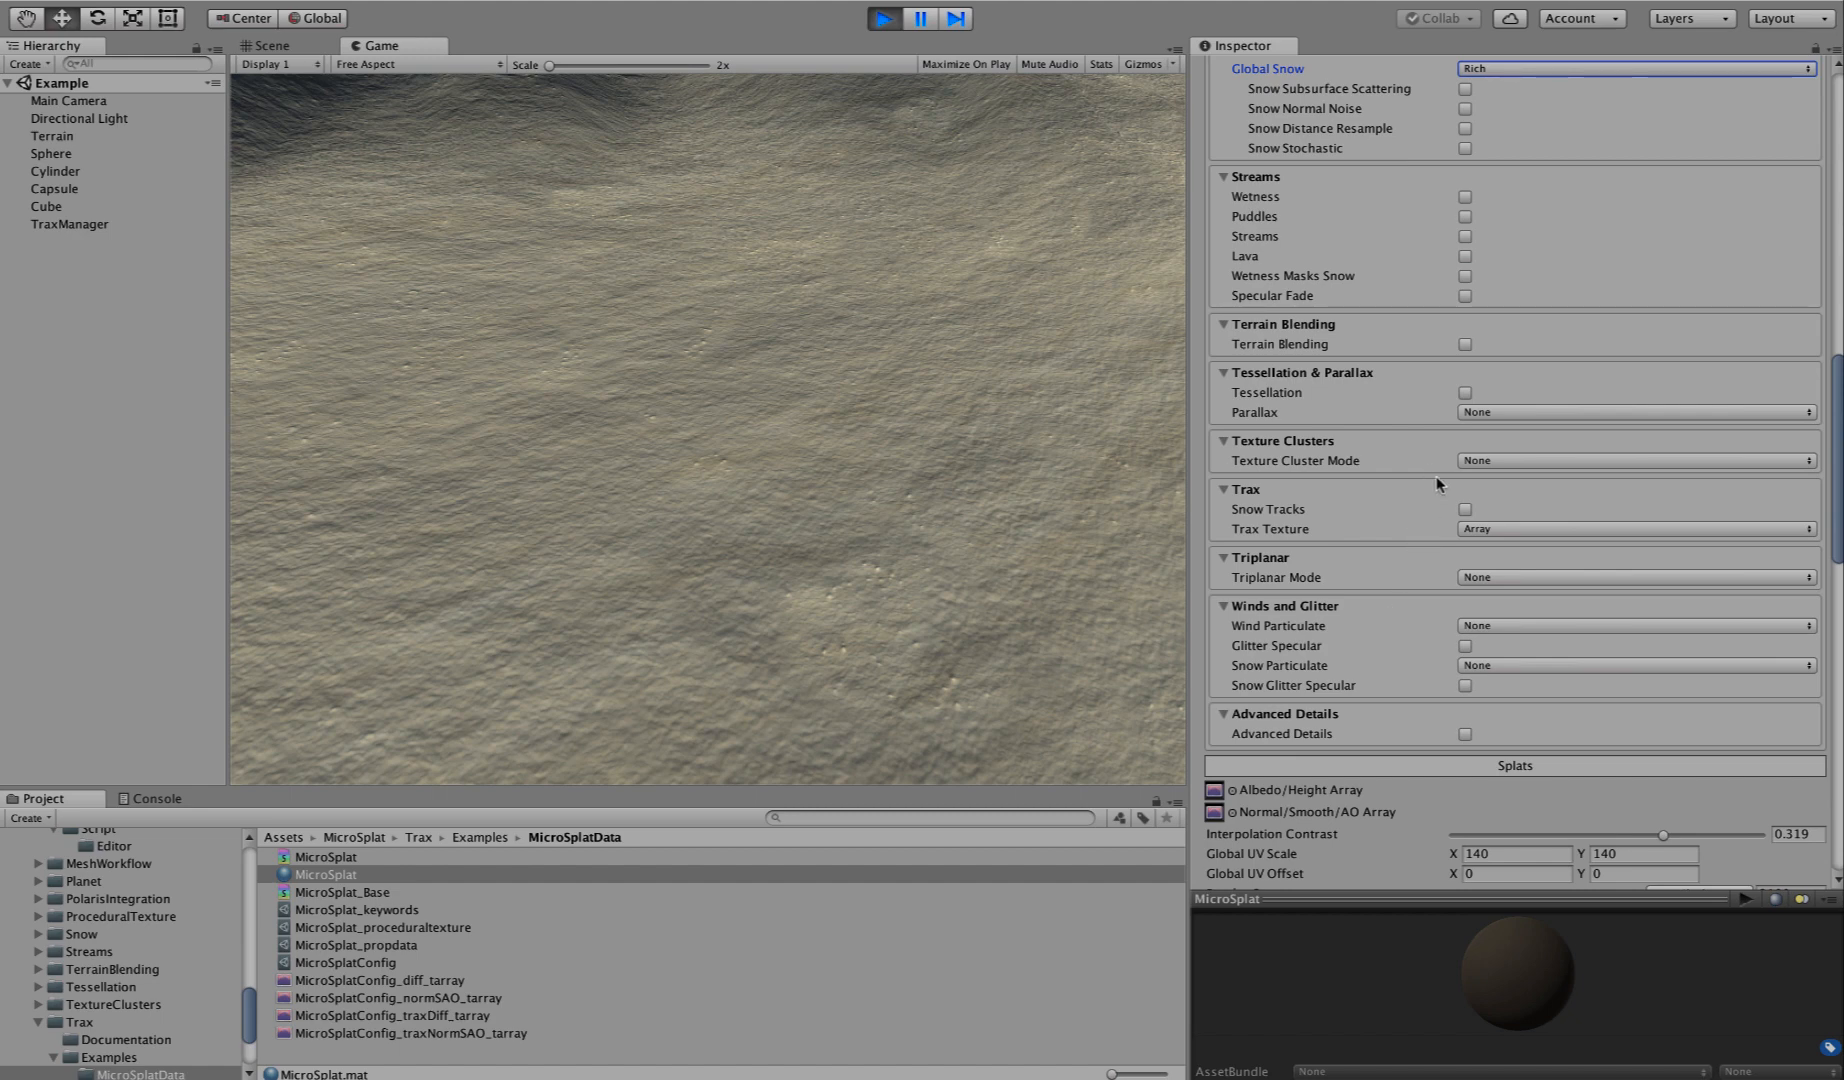
{"action": "left_click", "coordinate": [1465, 393]}
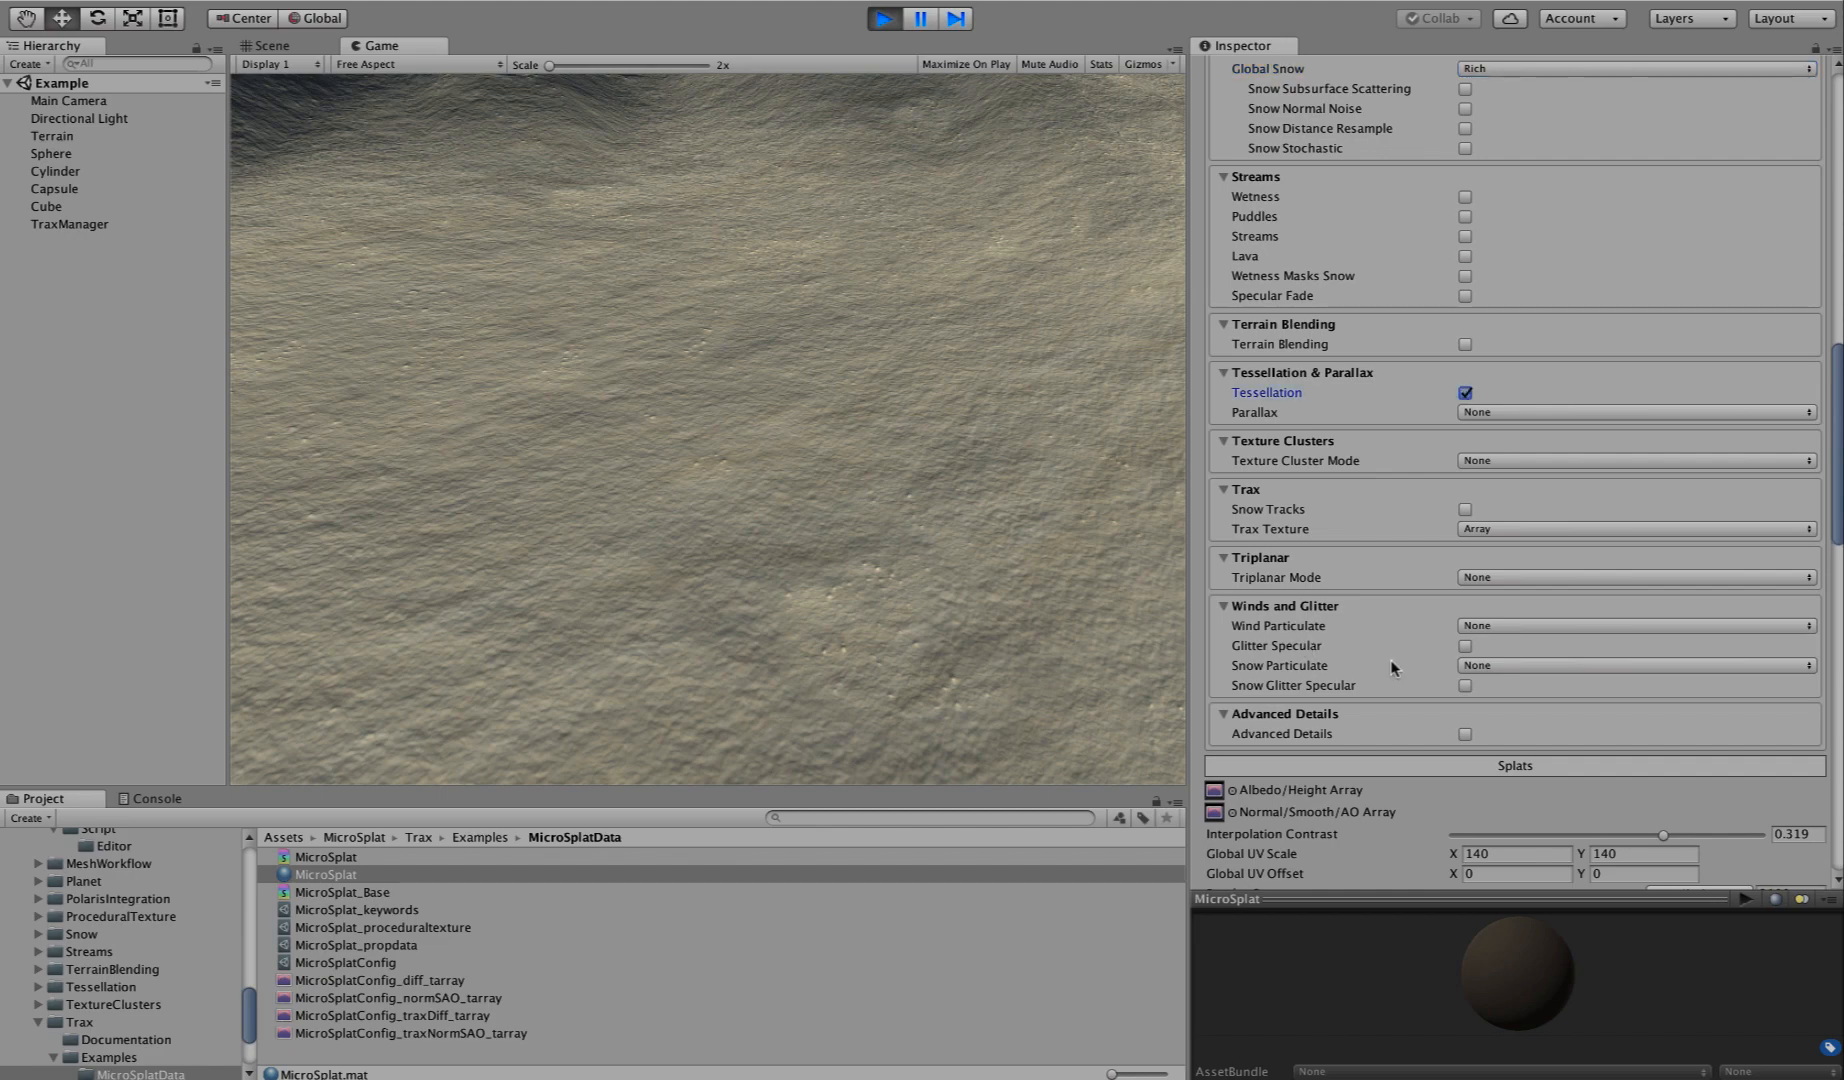
{"action": "left_click", "coordinate": [1465, 510]}
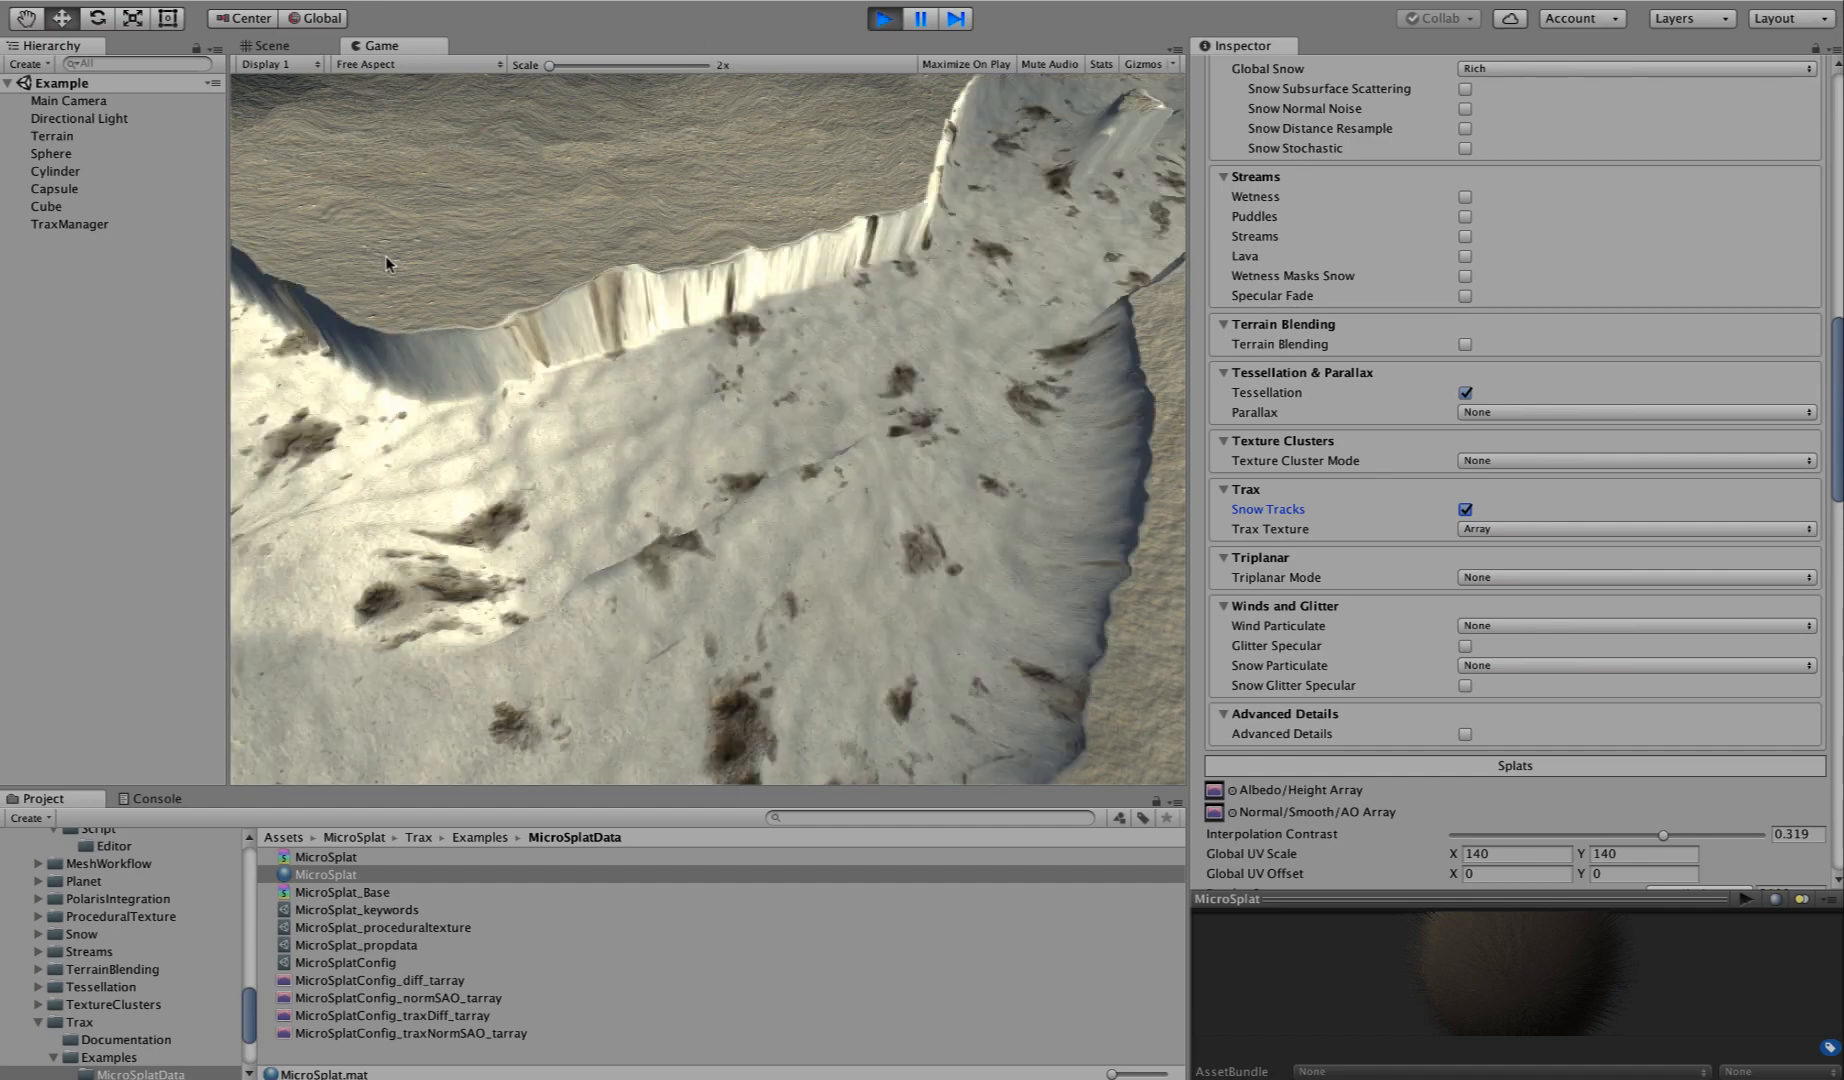
Turn the game camera to look along the snow tracks, and restart play mode with the new shader settings.
{"action": "left_click", "coordinate": [555, 345]}
{"action": "right_click_drag", "start_coordinate": [672, 502], "coordinate": [186, 393]}
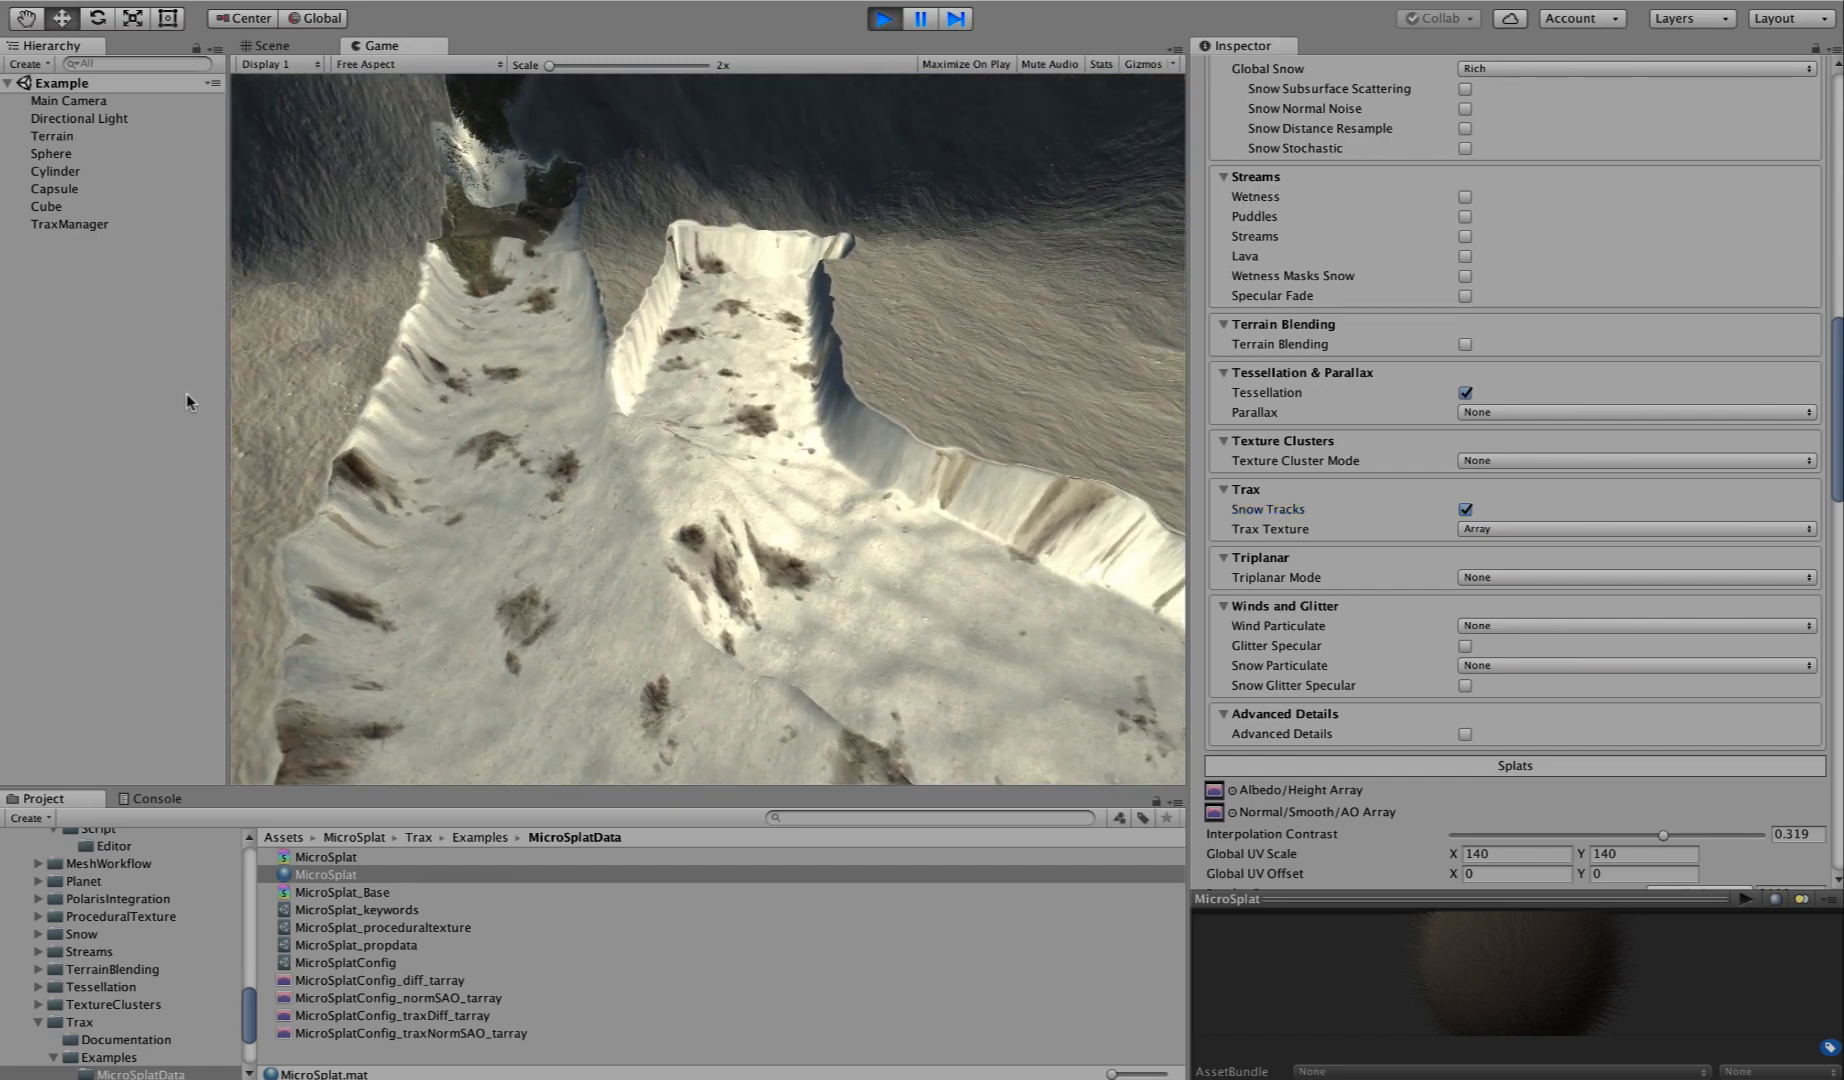
{"action": "left_click", "coordinate": [882, 20]}
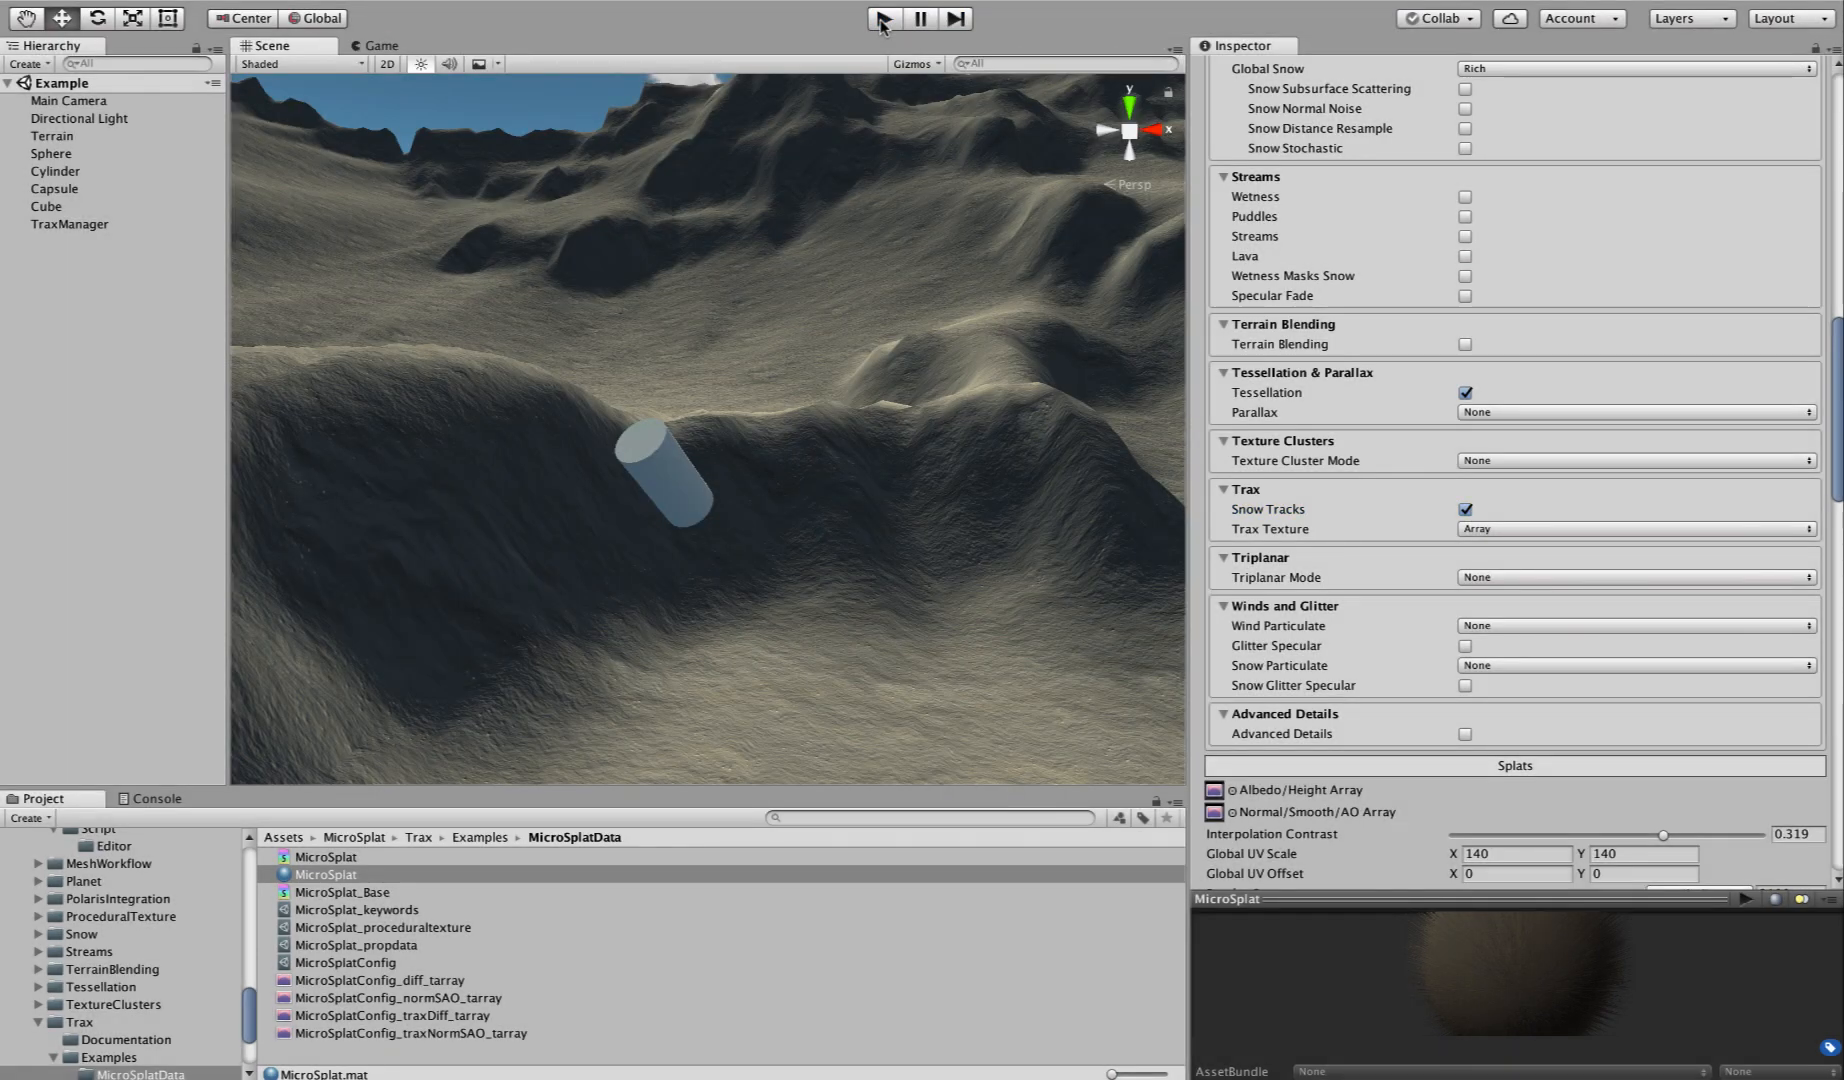
{"action": "left_click", "coordinate": [882, 20]}
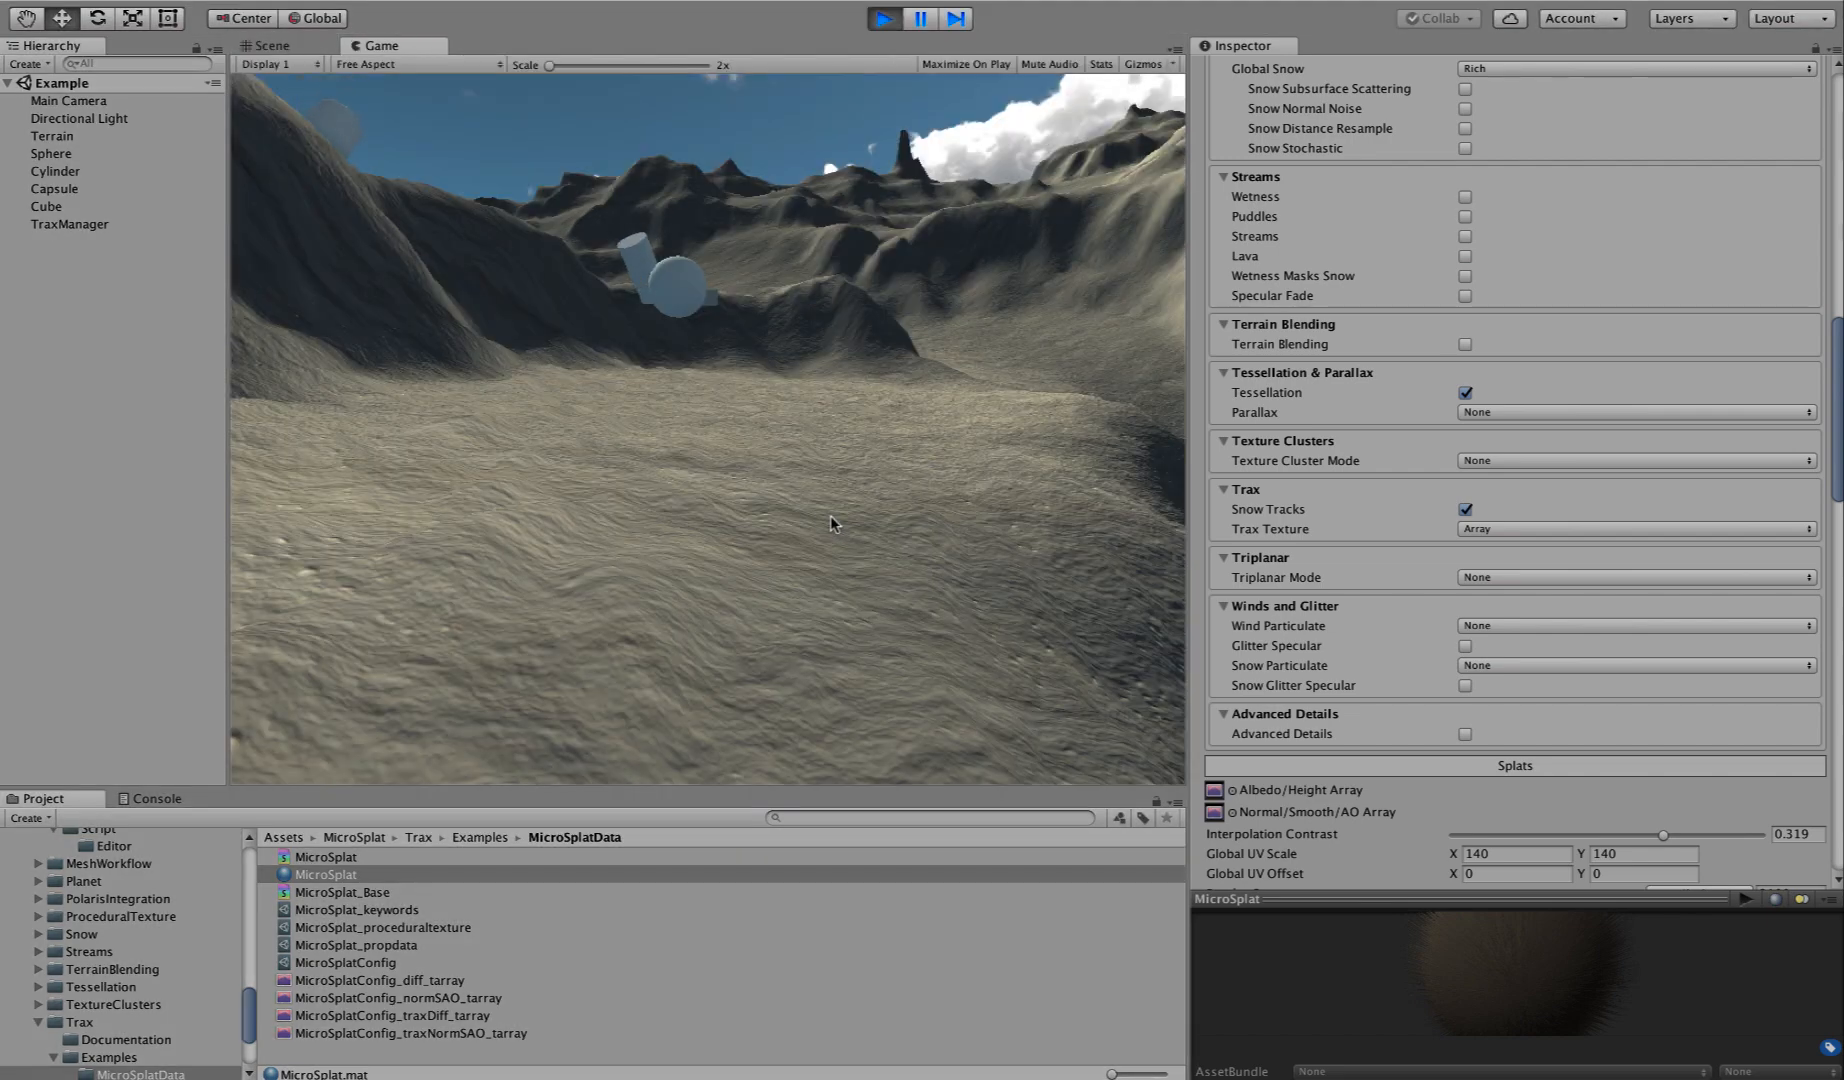
Fly the game camera around the rolling objects and along their trenches to examine the displaced snow tracks.
{"action": "right_click_drag", "start_coordinate": [831, 517], "coordinate": [934, 362]}
{"action": "key", "text": "w"}
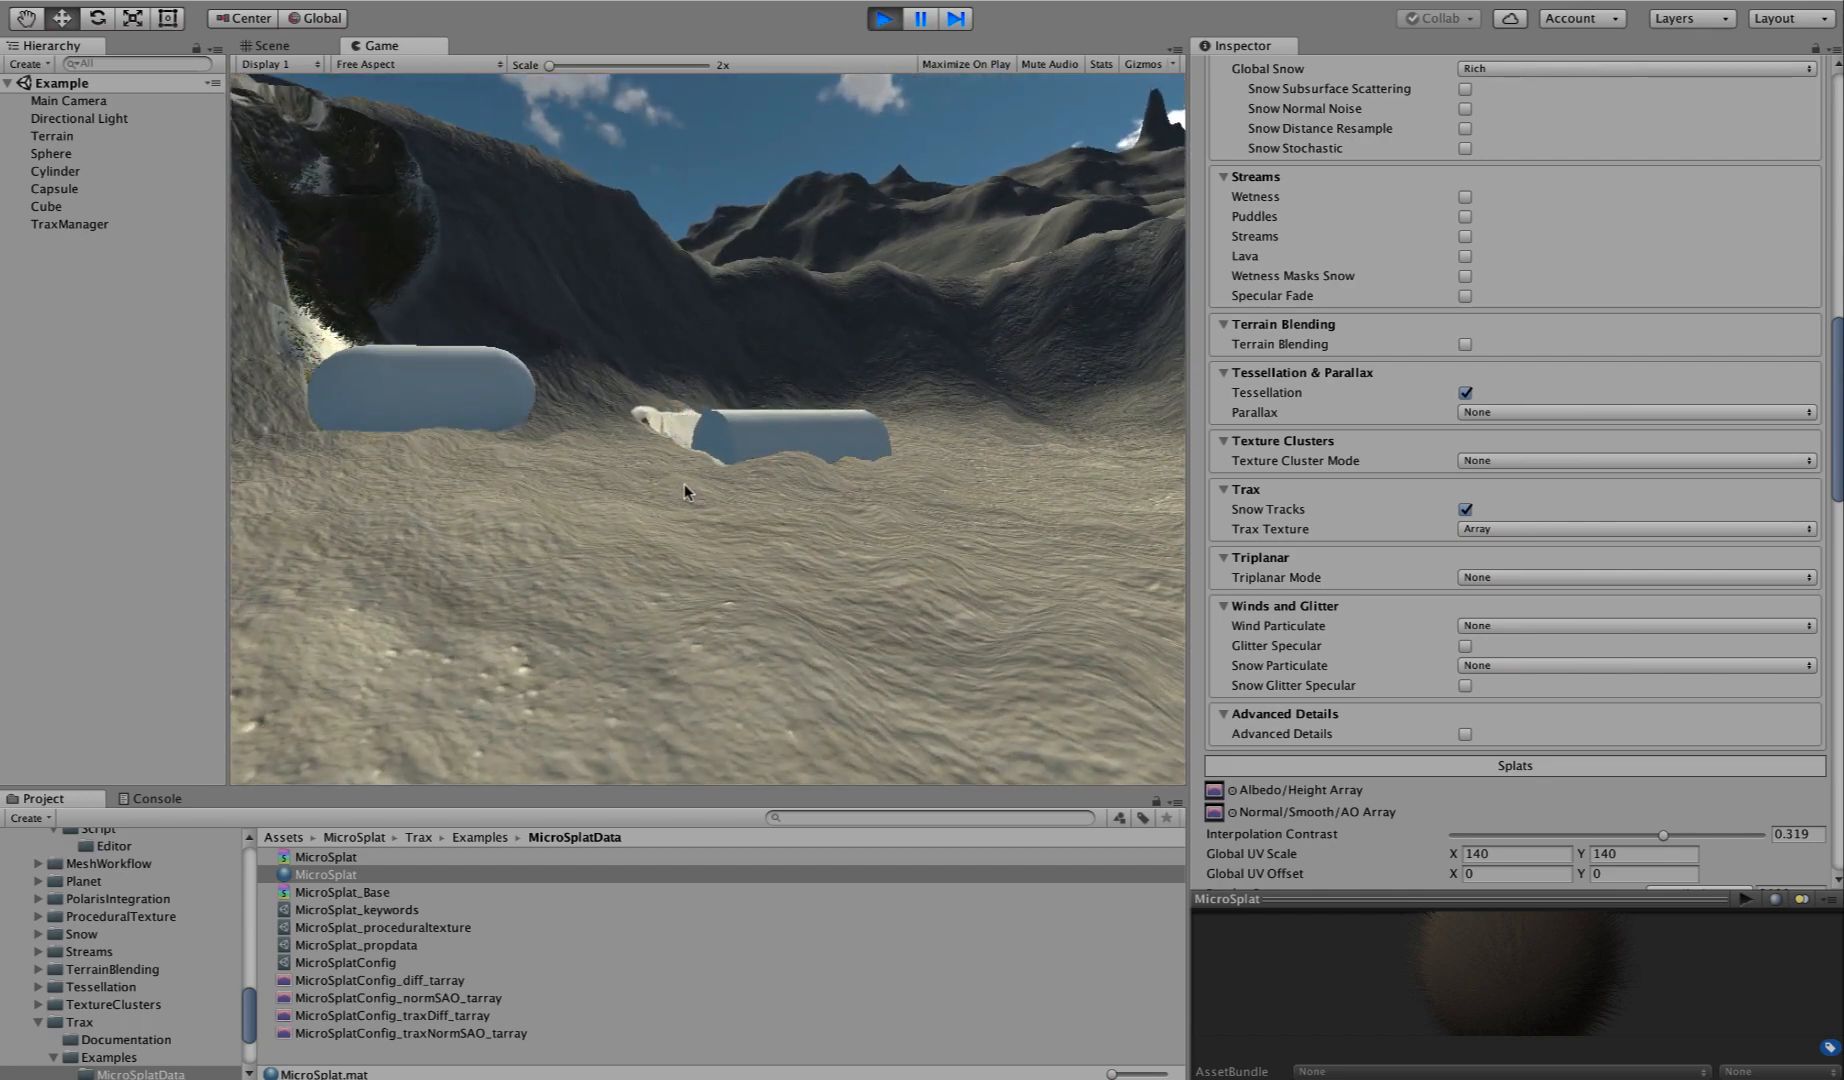
{"action": "key", "text": "a"}
{"action": "key", "text": "w"}
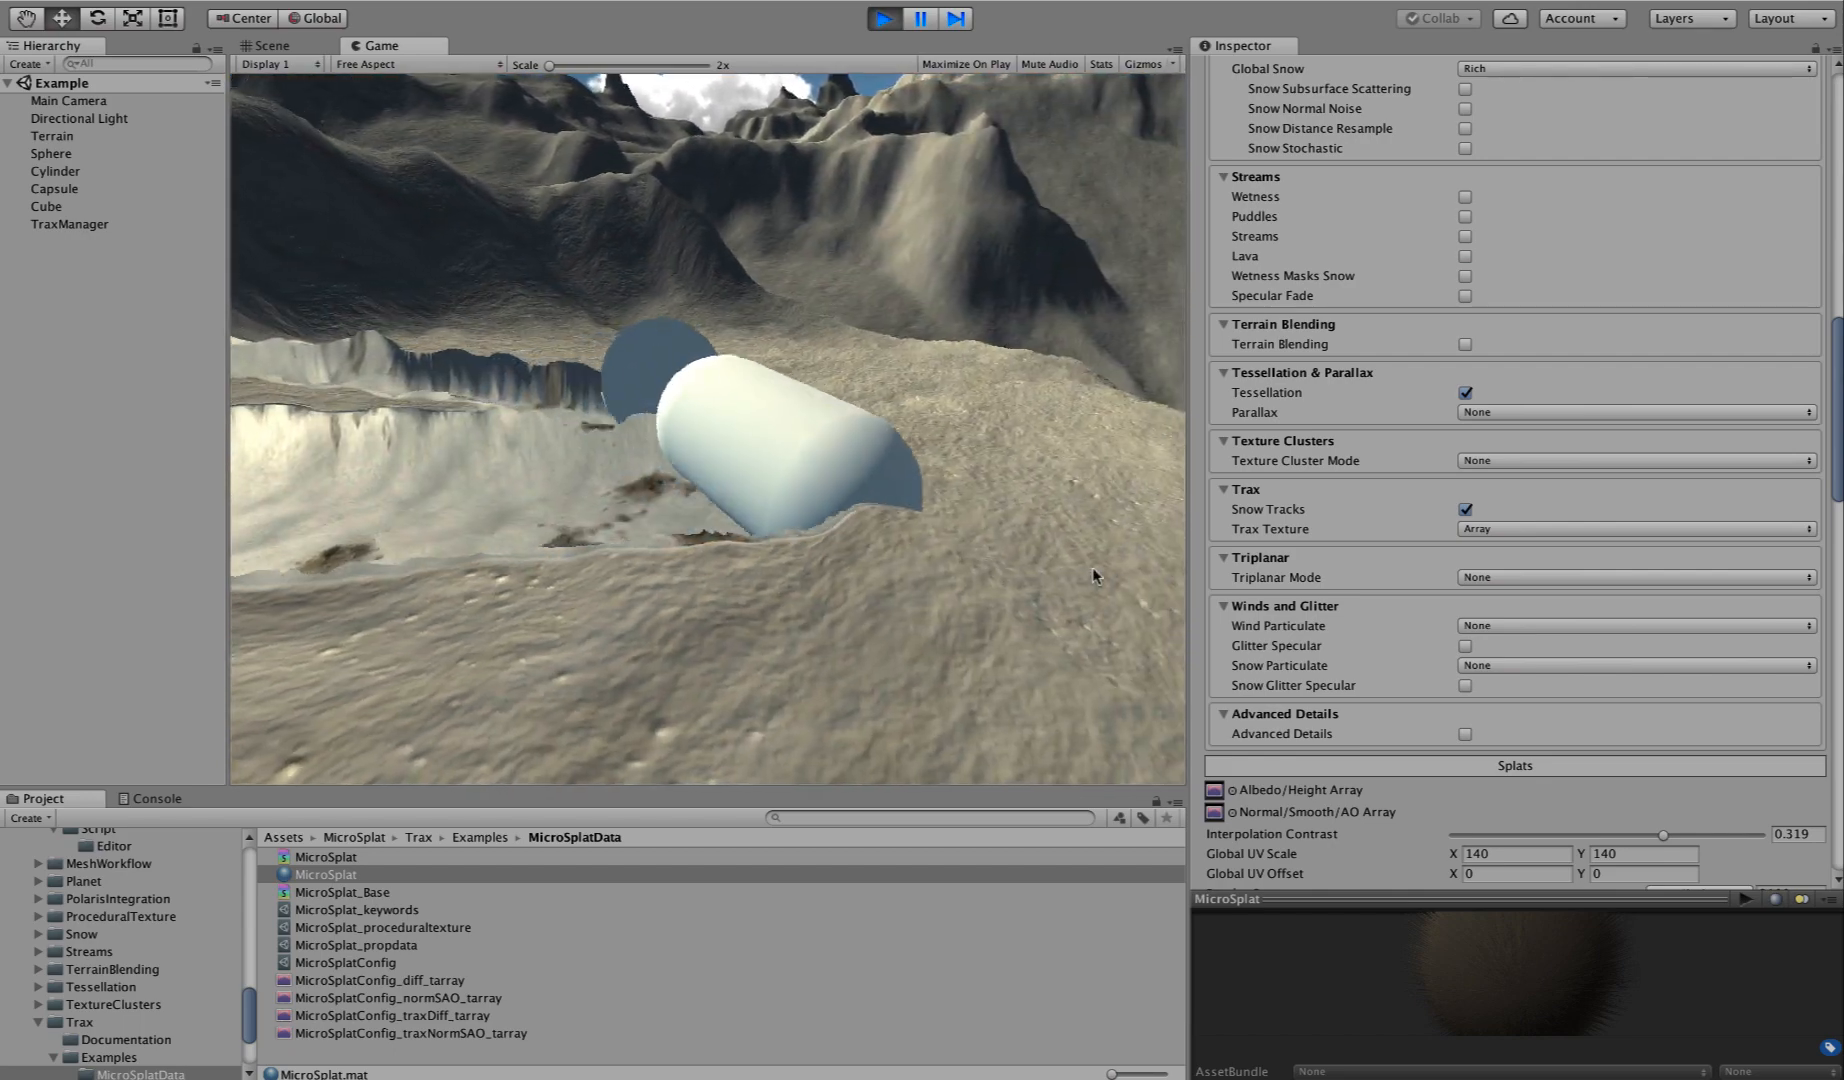
{"action": "key", "text": "a"}
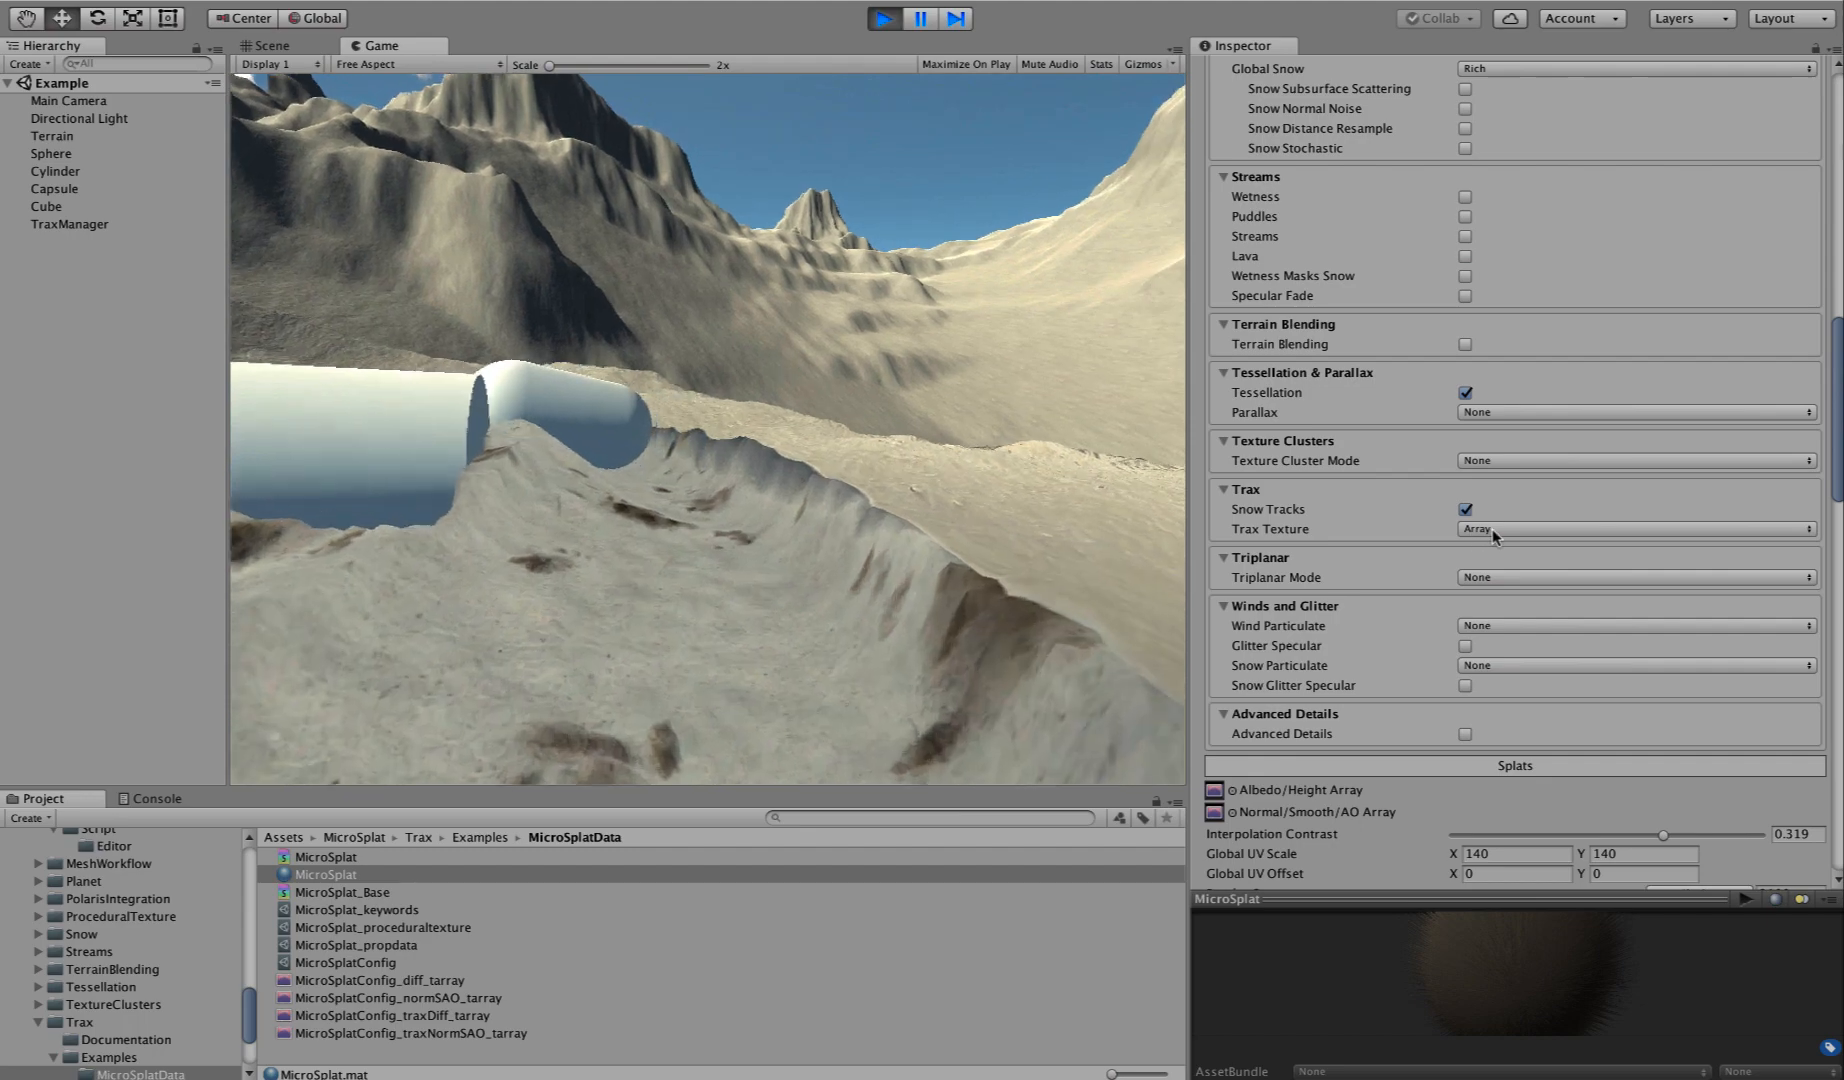
{"action": "key", "text": "w"}
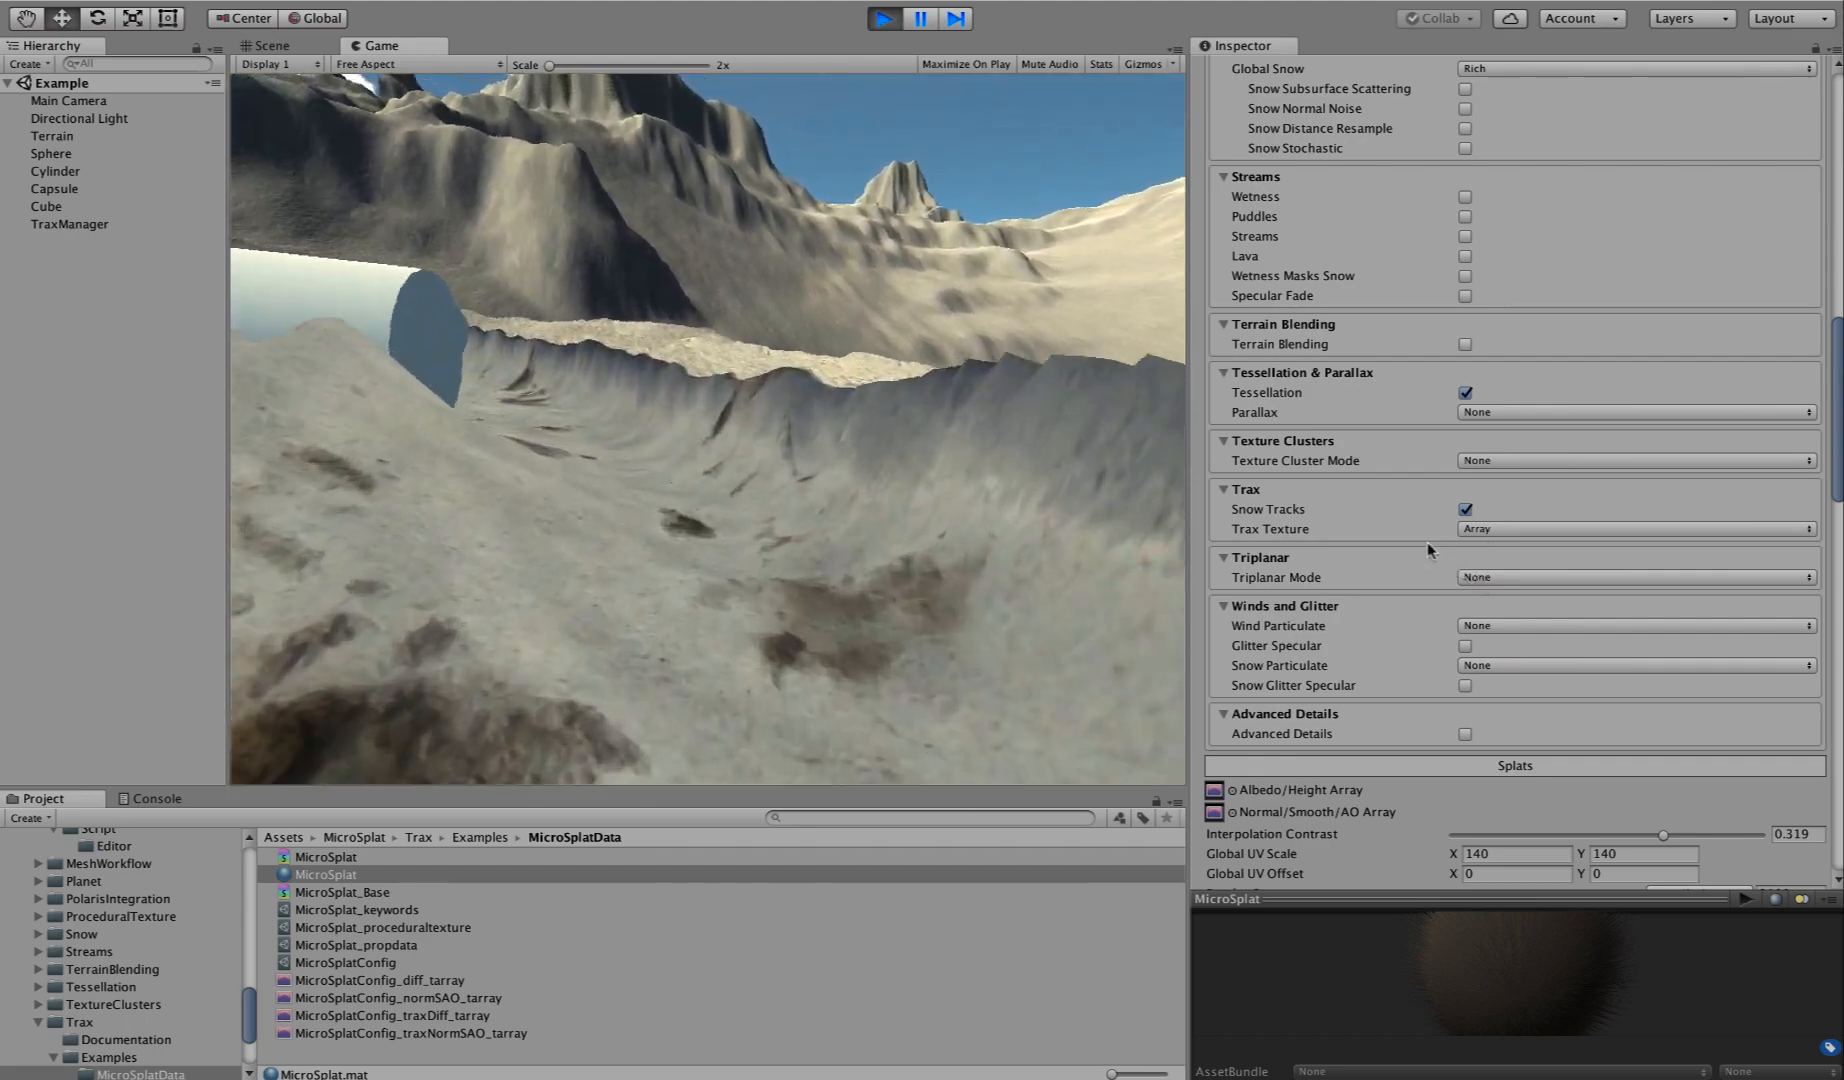
{"action": "key", "text": "s"}
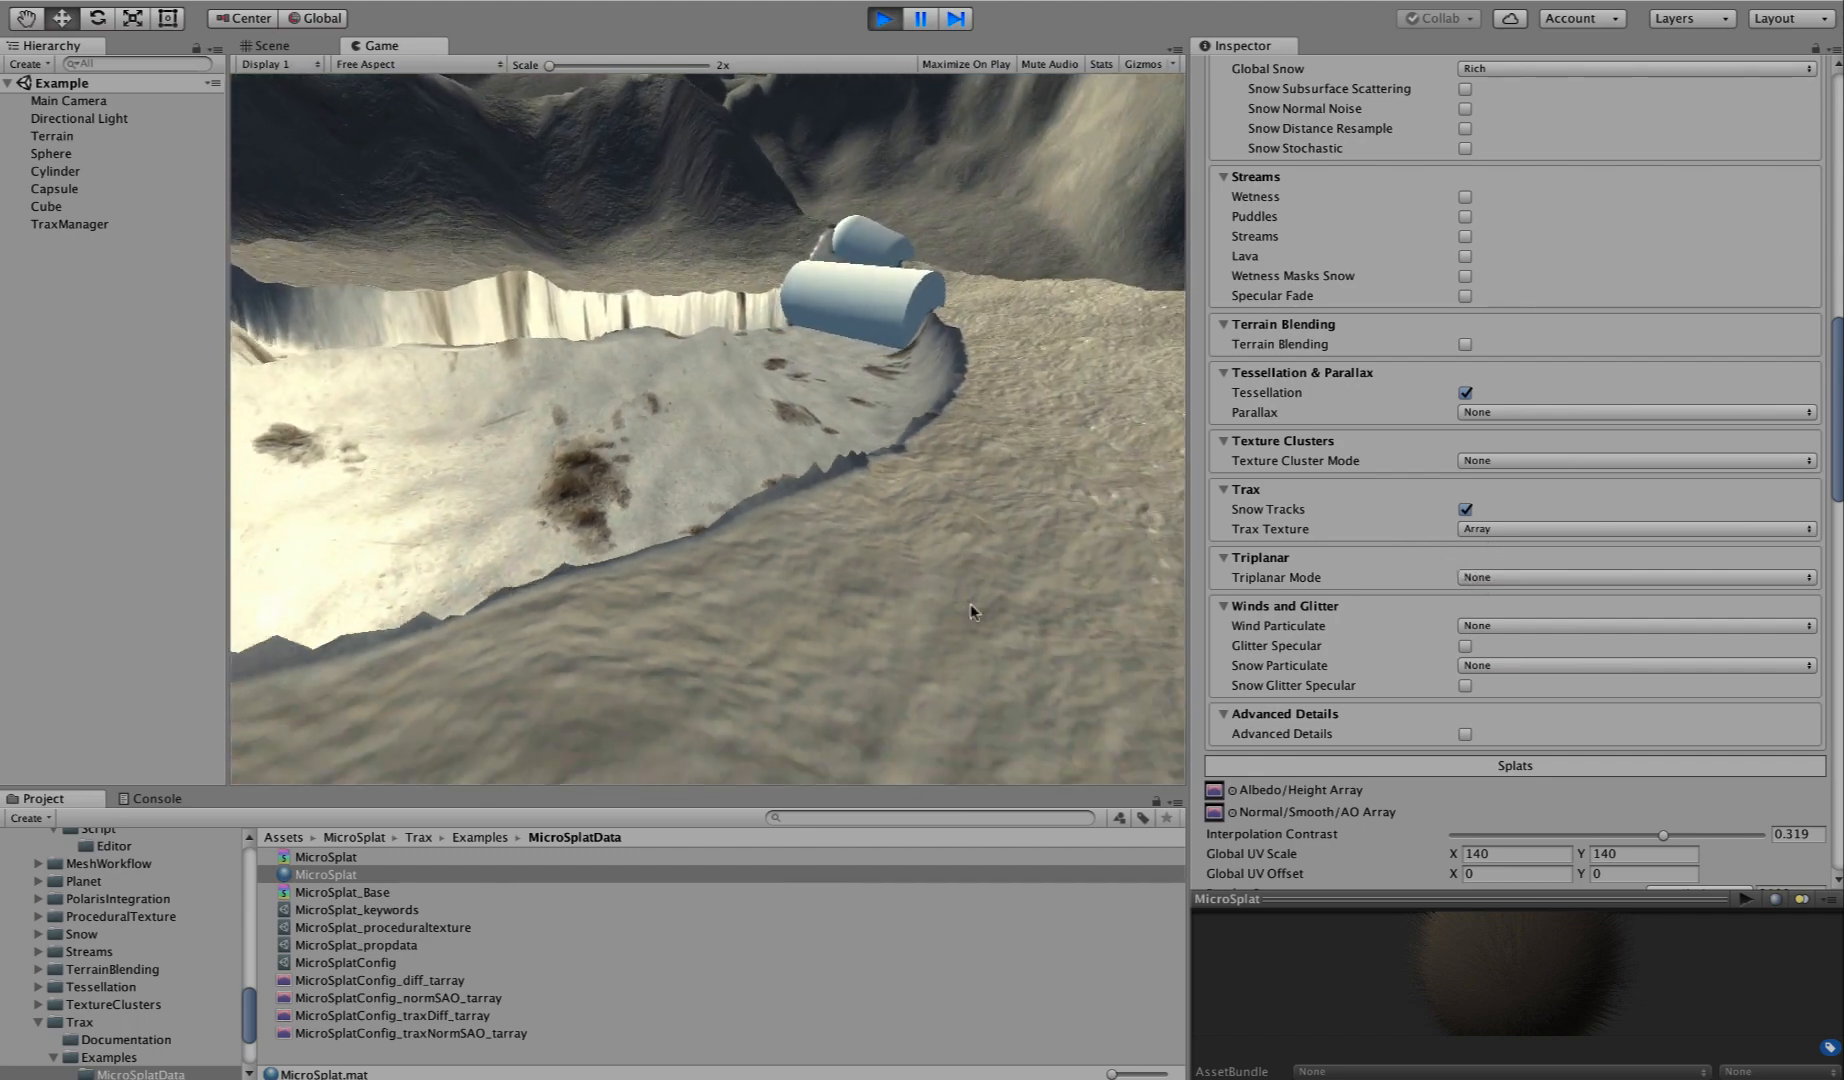
{"action": "key", "text": "w"}
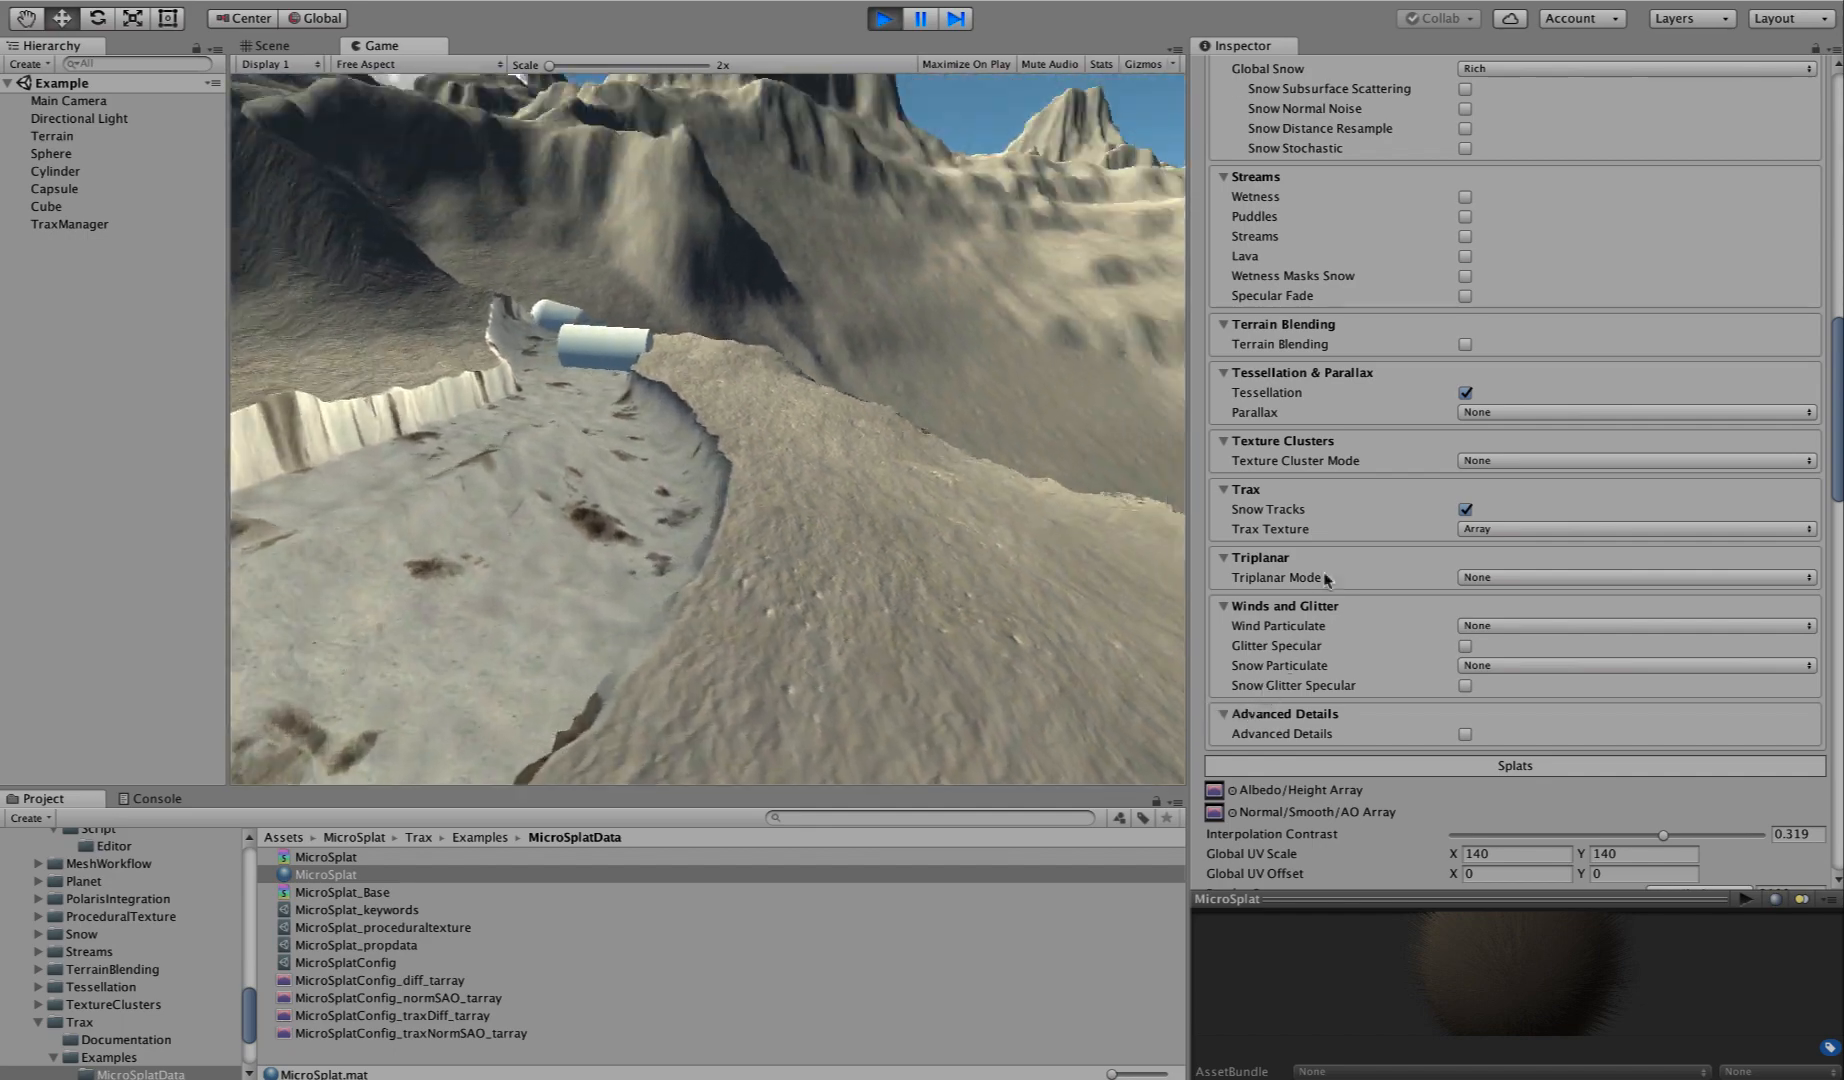
{"action": "key", "text": "w"}
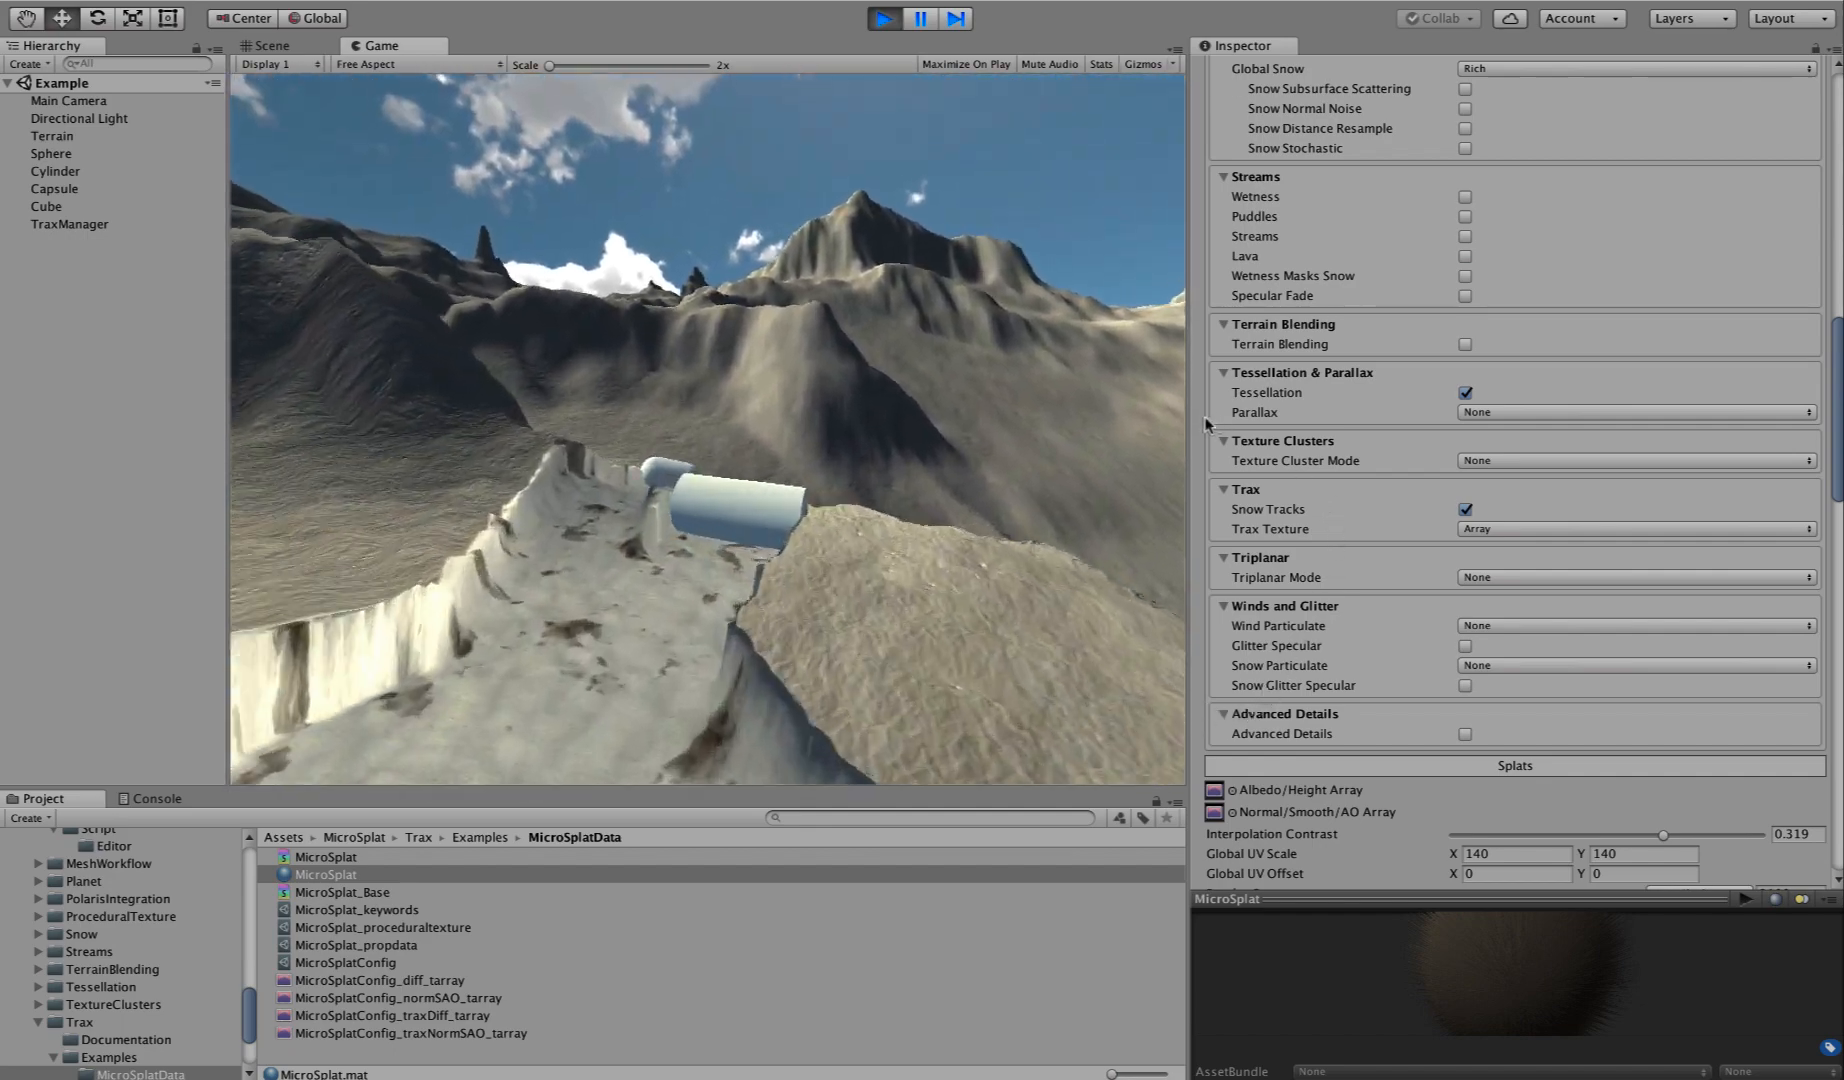
{"action": "key", "text": "w"}
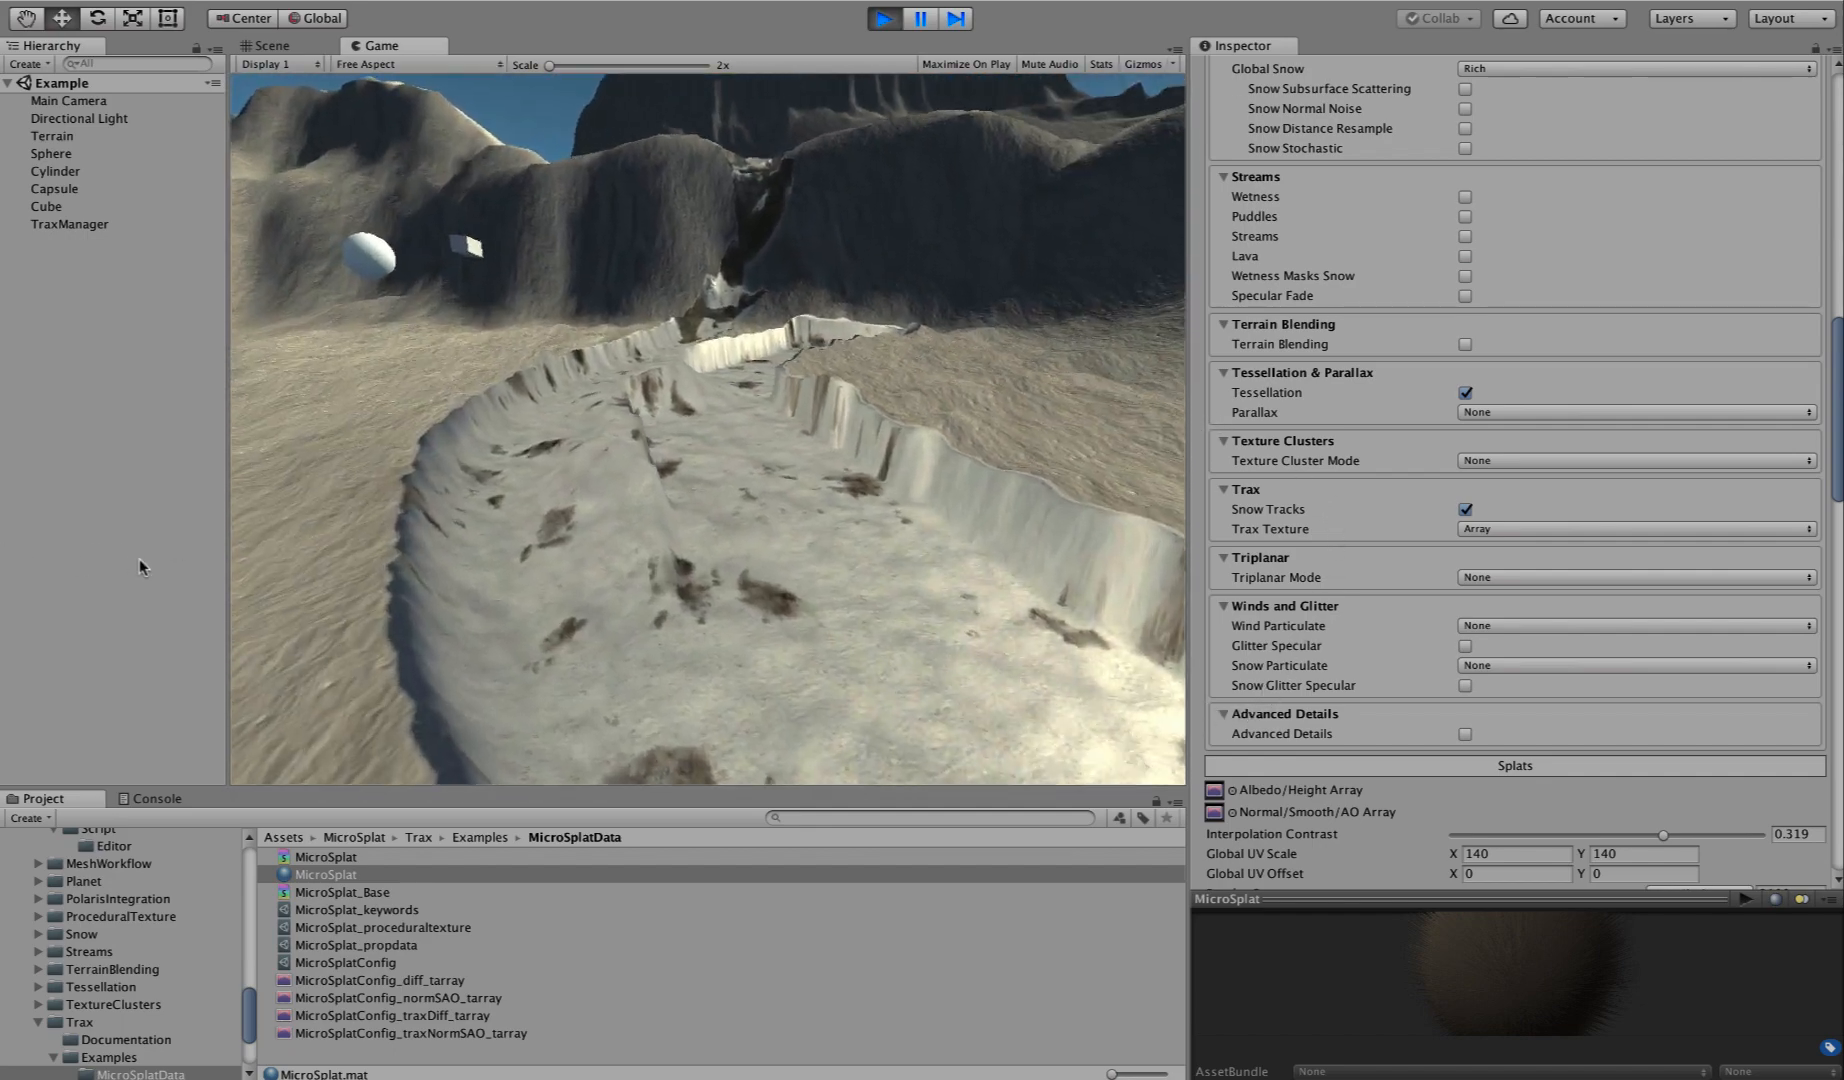
{"action": "key", "text": "a"}
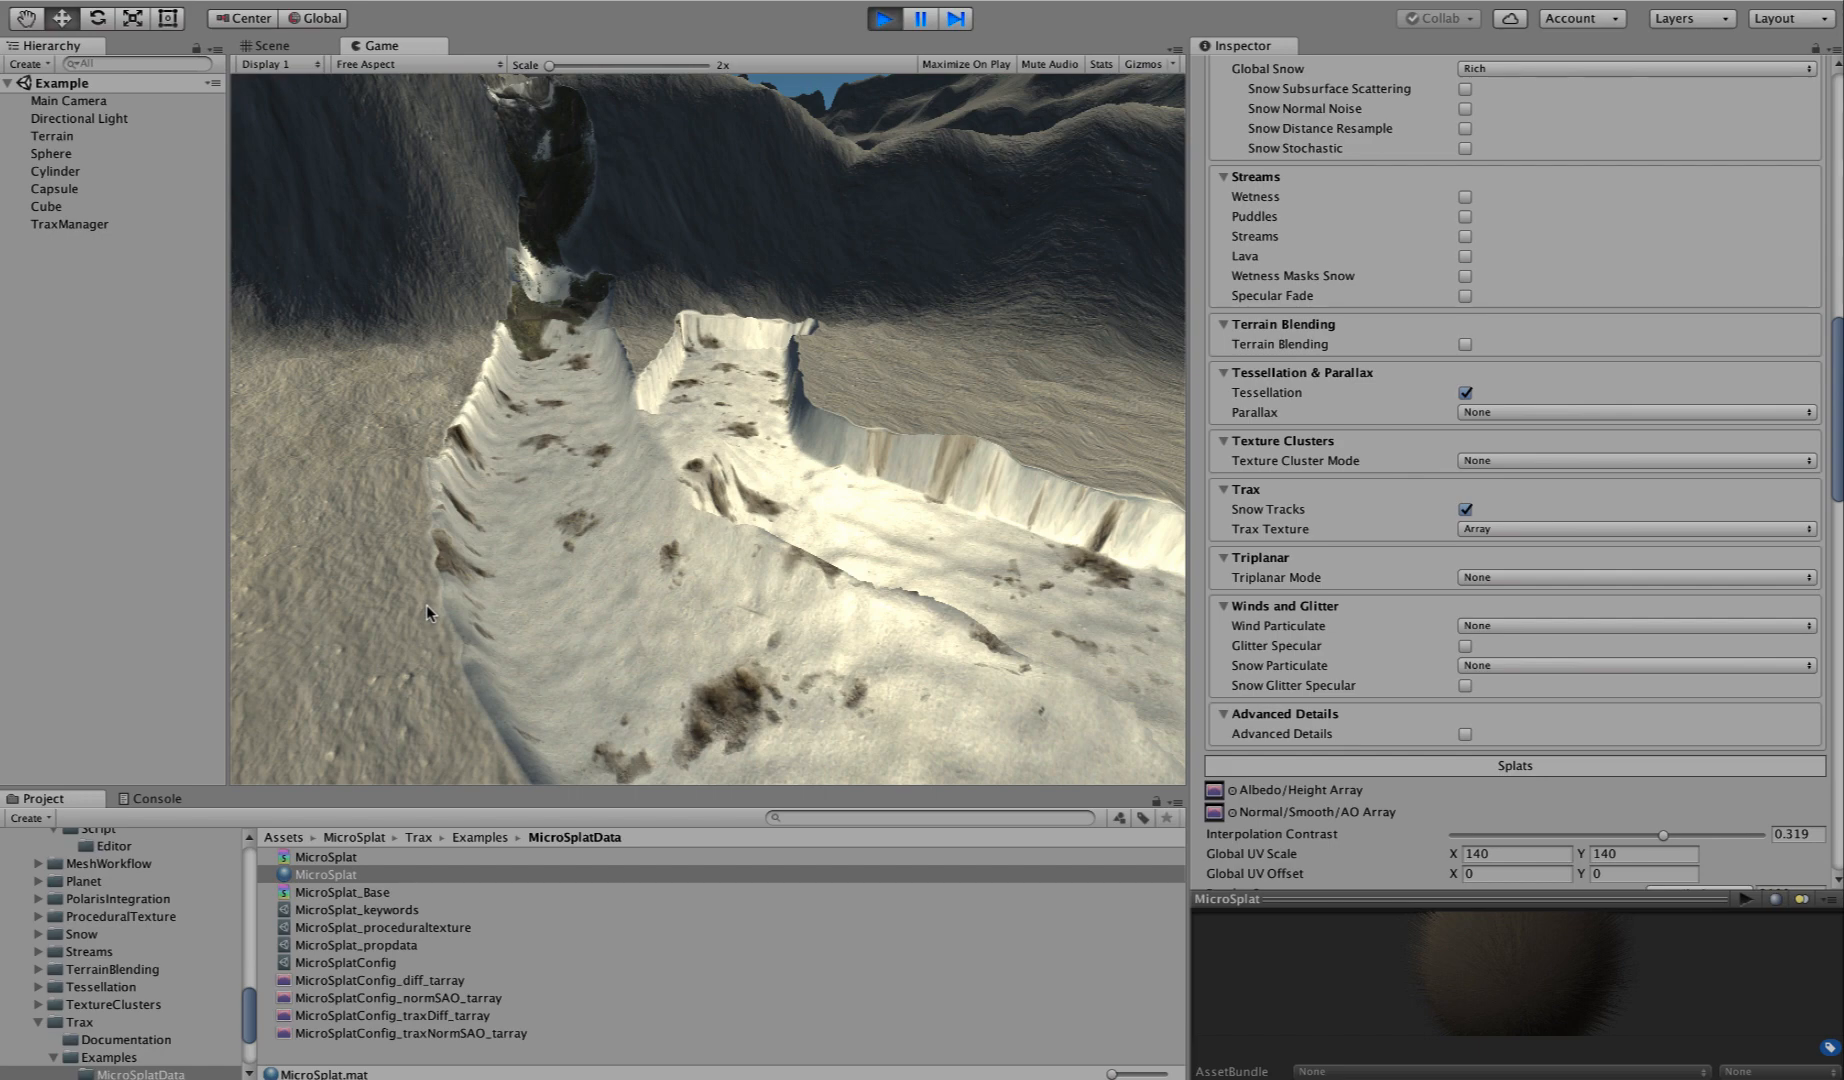
Review the material's Snow, Tessellation, Trax Array and Snow Trax properties.
{"action": "scroll", "coordinate": [1389, 580], "scroll_direction": "down", "scroll_amount": 10}
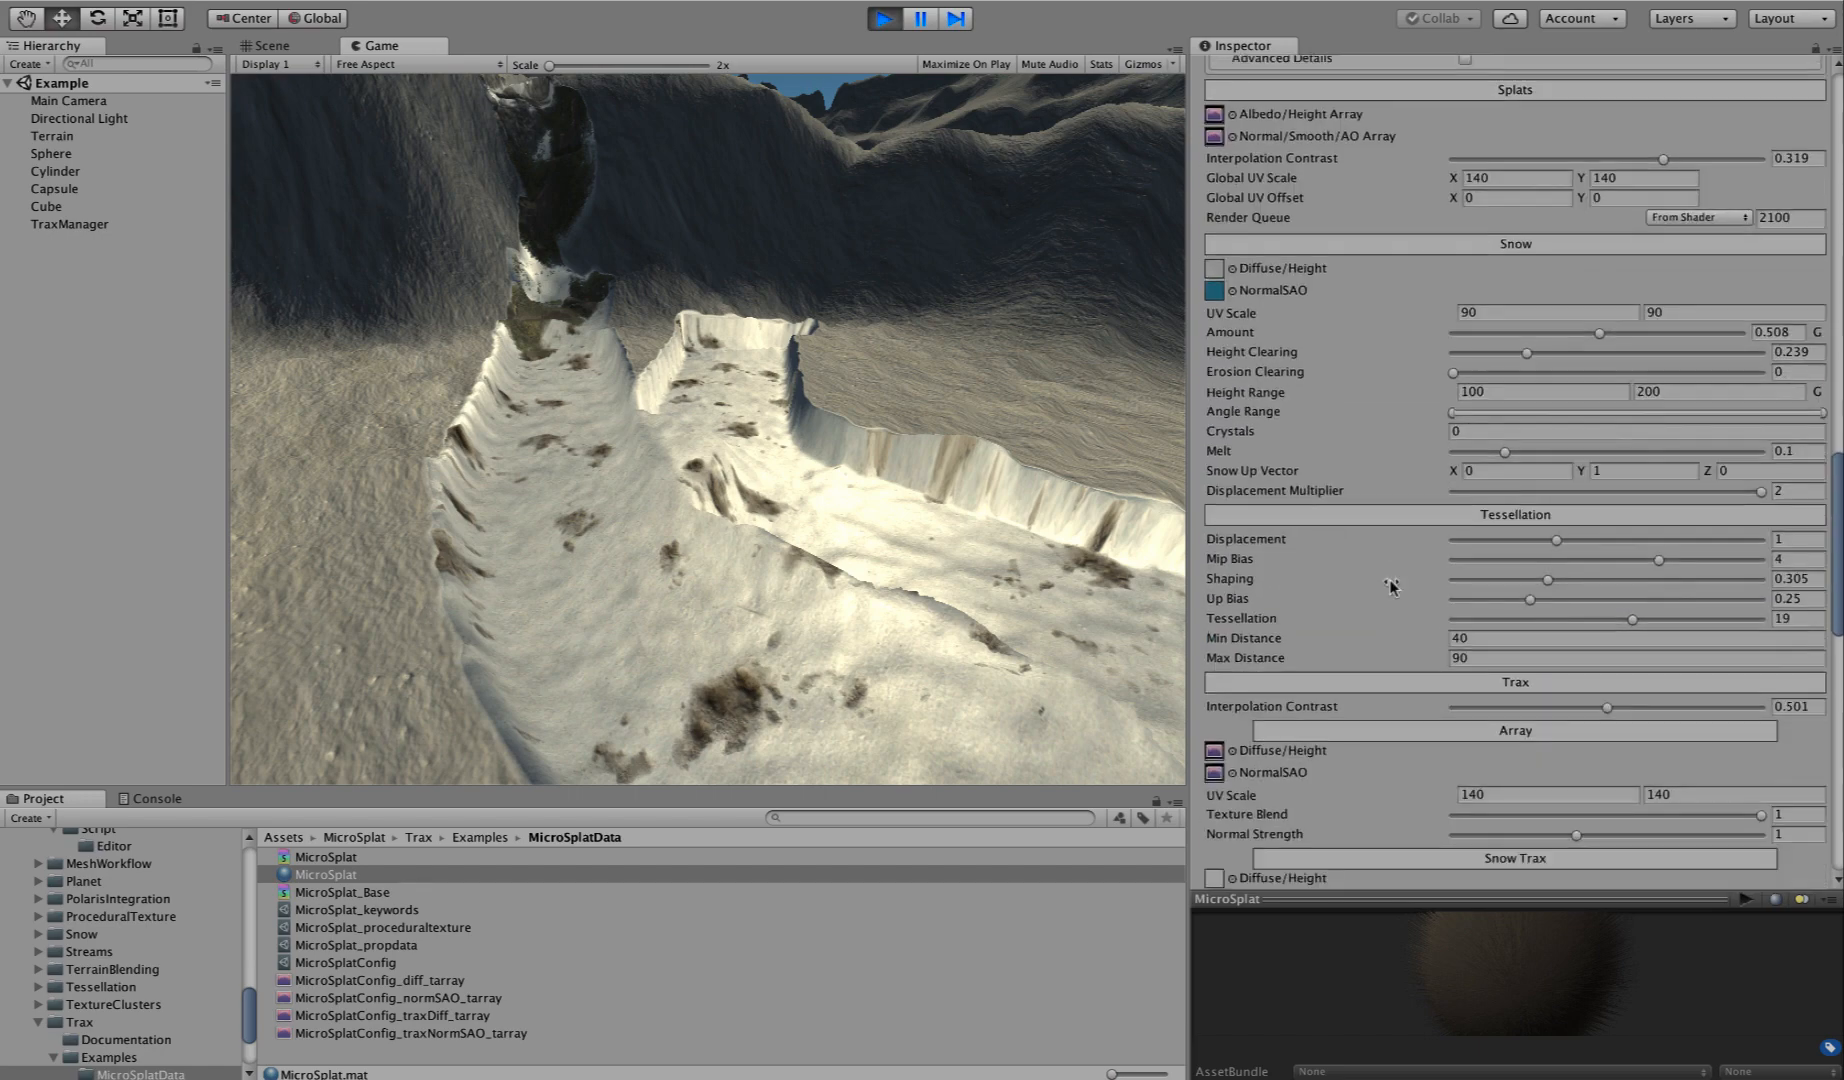
{"action": "scroll", "coordinate": [1391, 586], "scroll_direction": "down", "scroll_amount": 1}
{"action": "scroll", "coordinate": [1391, 586], "scroll_direction": "up", "scroll_amount": 1}
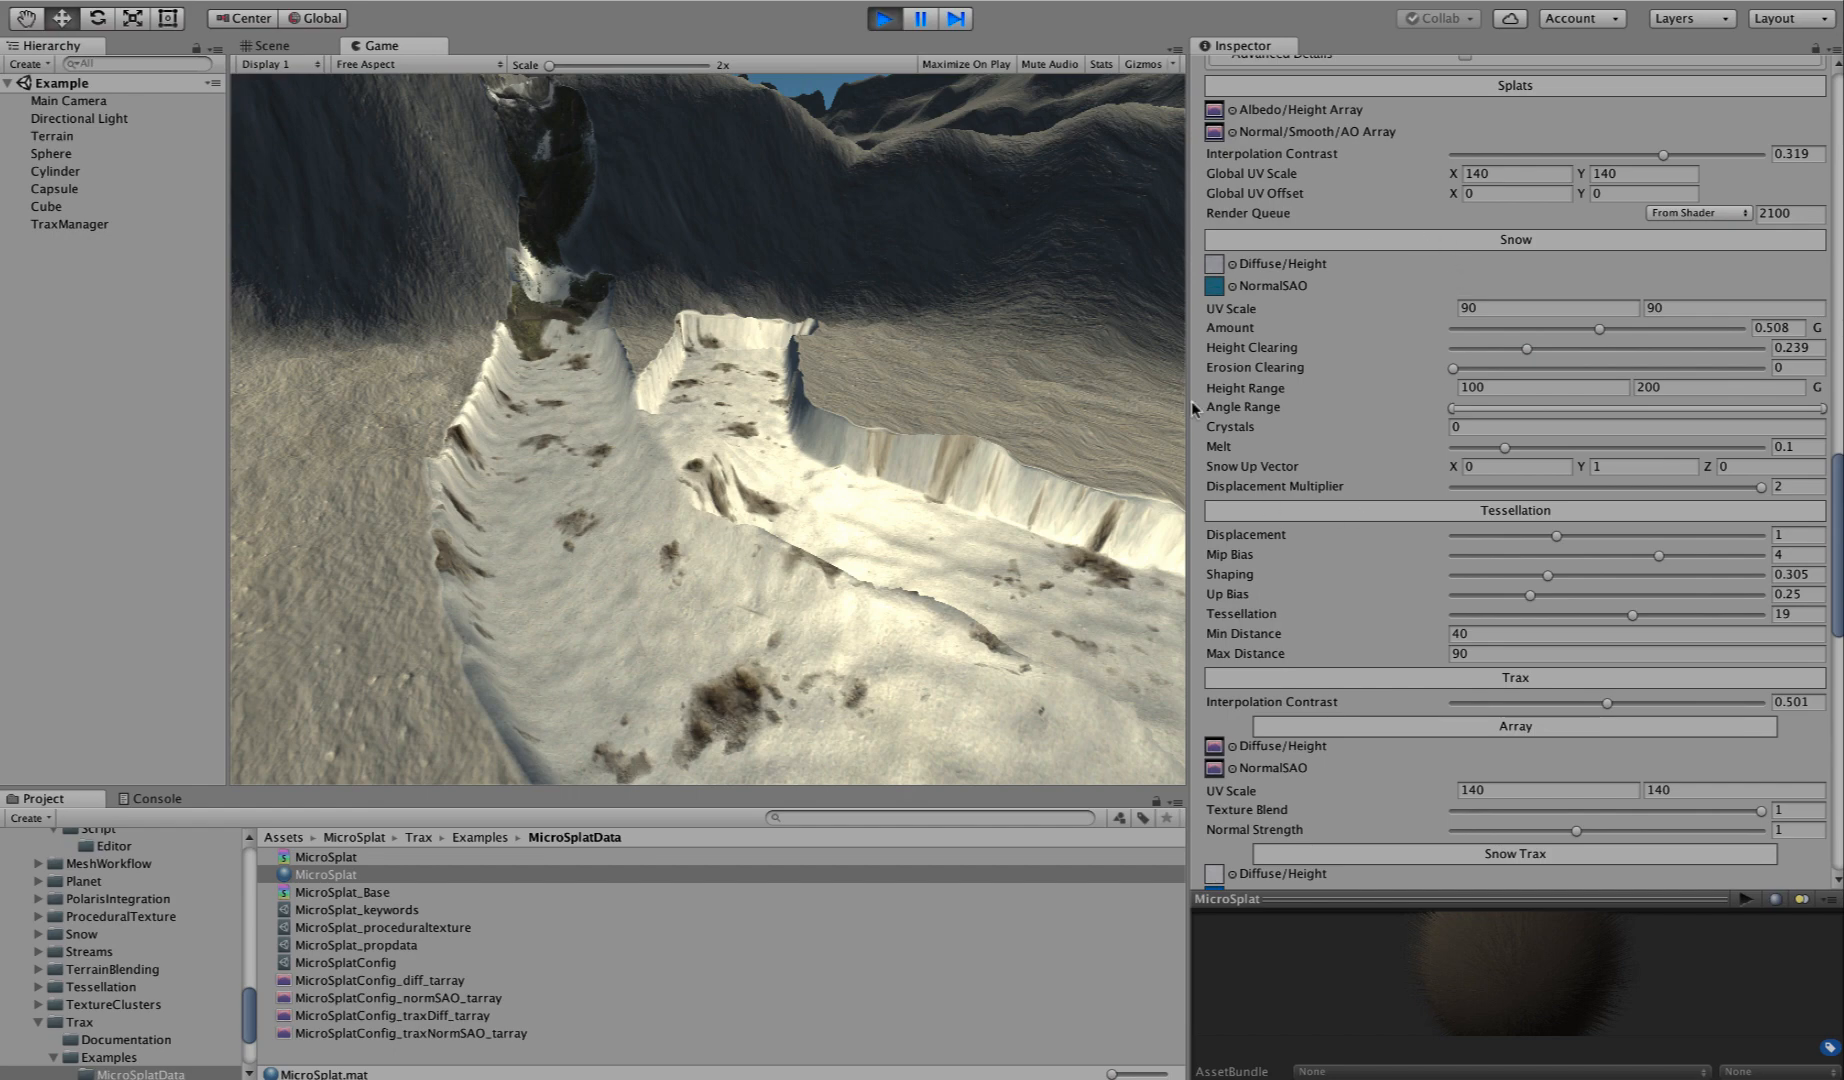
{"action": "scroll", "coordinate": [1436, 548], "scroll_direction": "down", "scroll_amount": 3}
{"action": "scroll", "coordinate": [1436, 548], "scroll_direction": "down", "scroll_amount": 6}
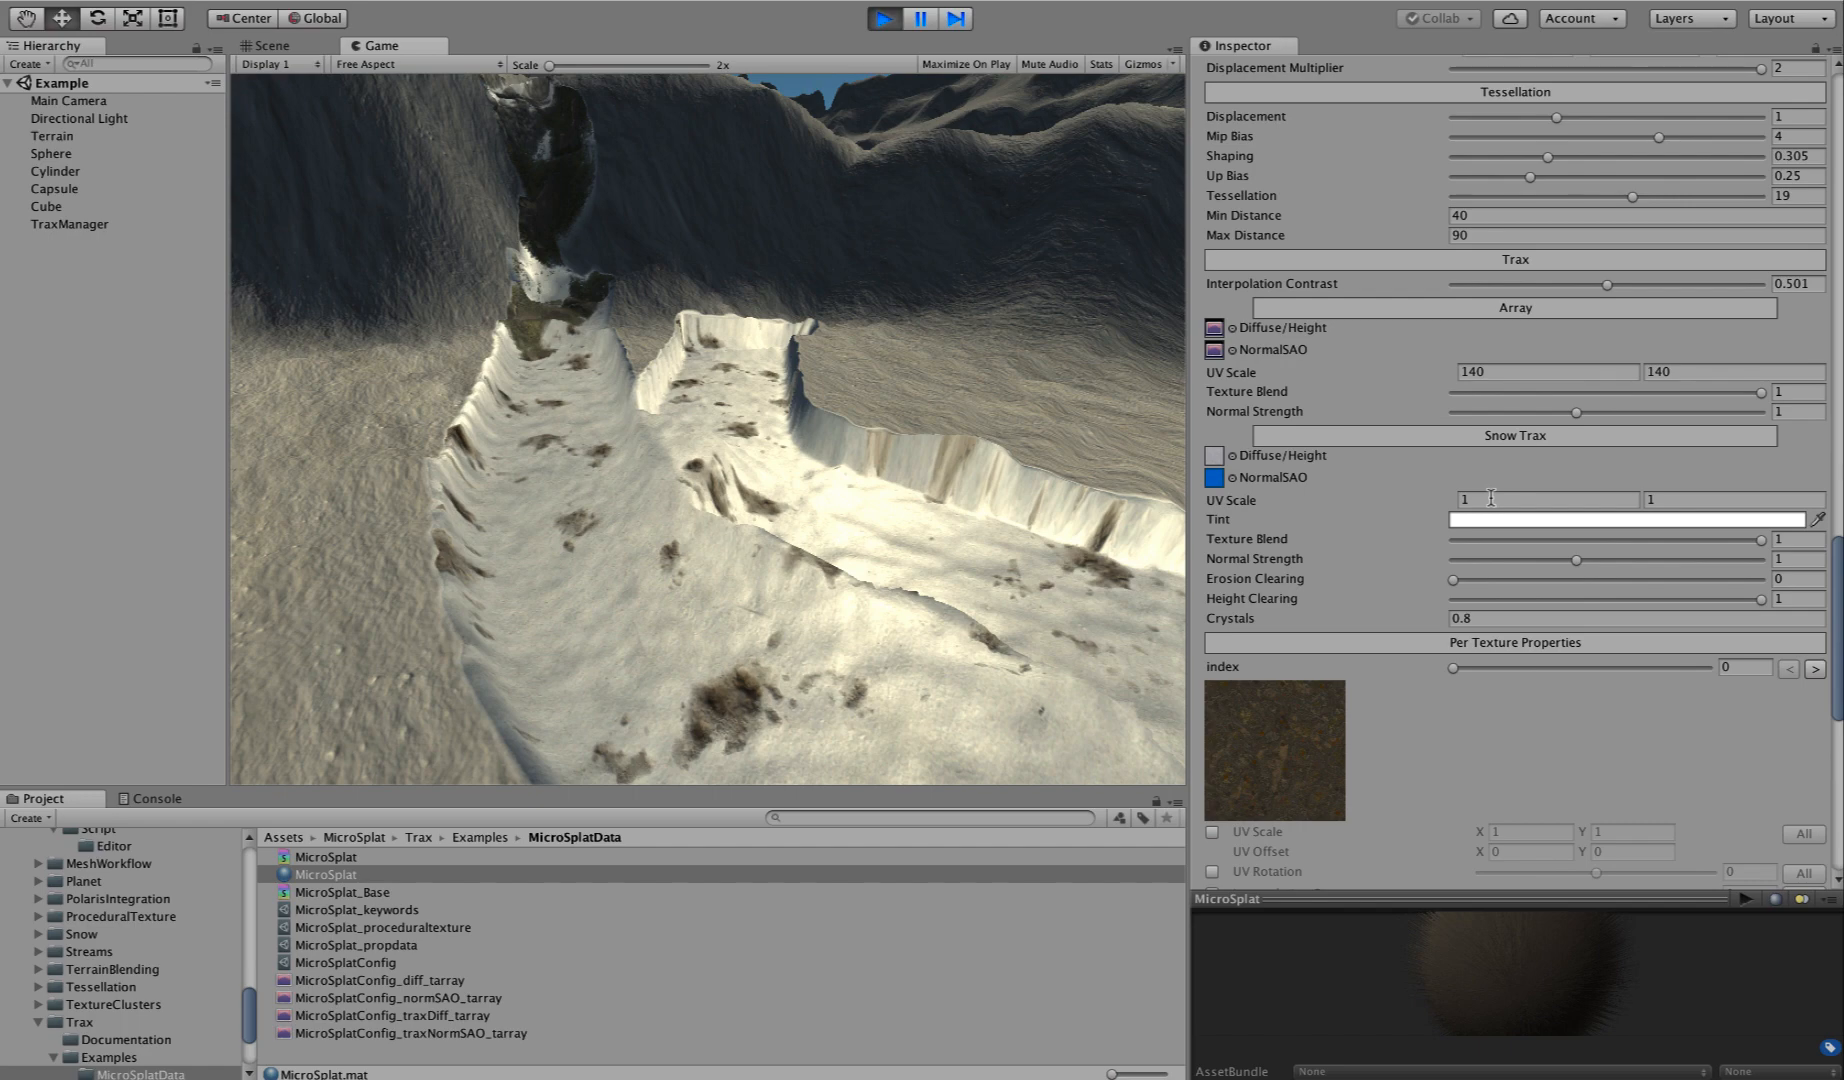
Try out the Snow Trax Tint colour, leaving it white.
{"action": "left_click", "coordinate": [1452, 521]}
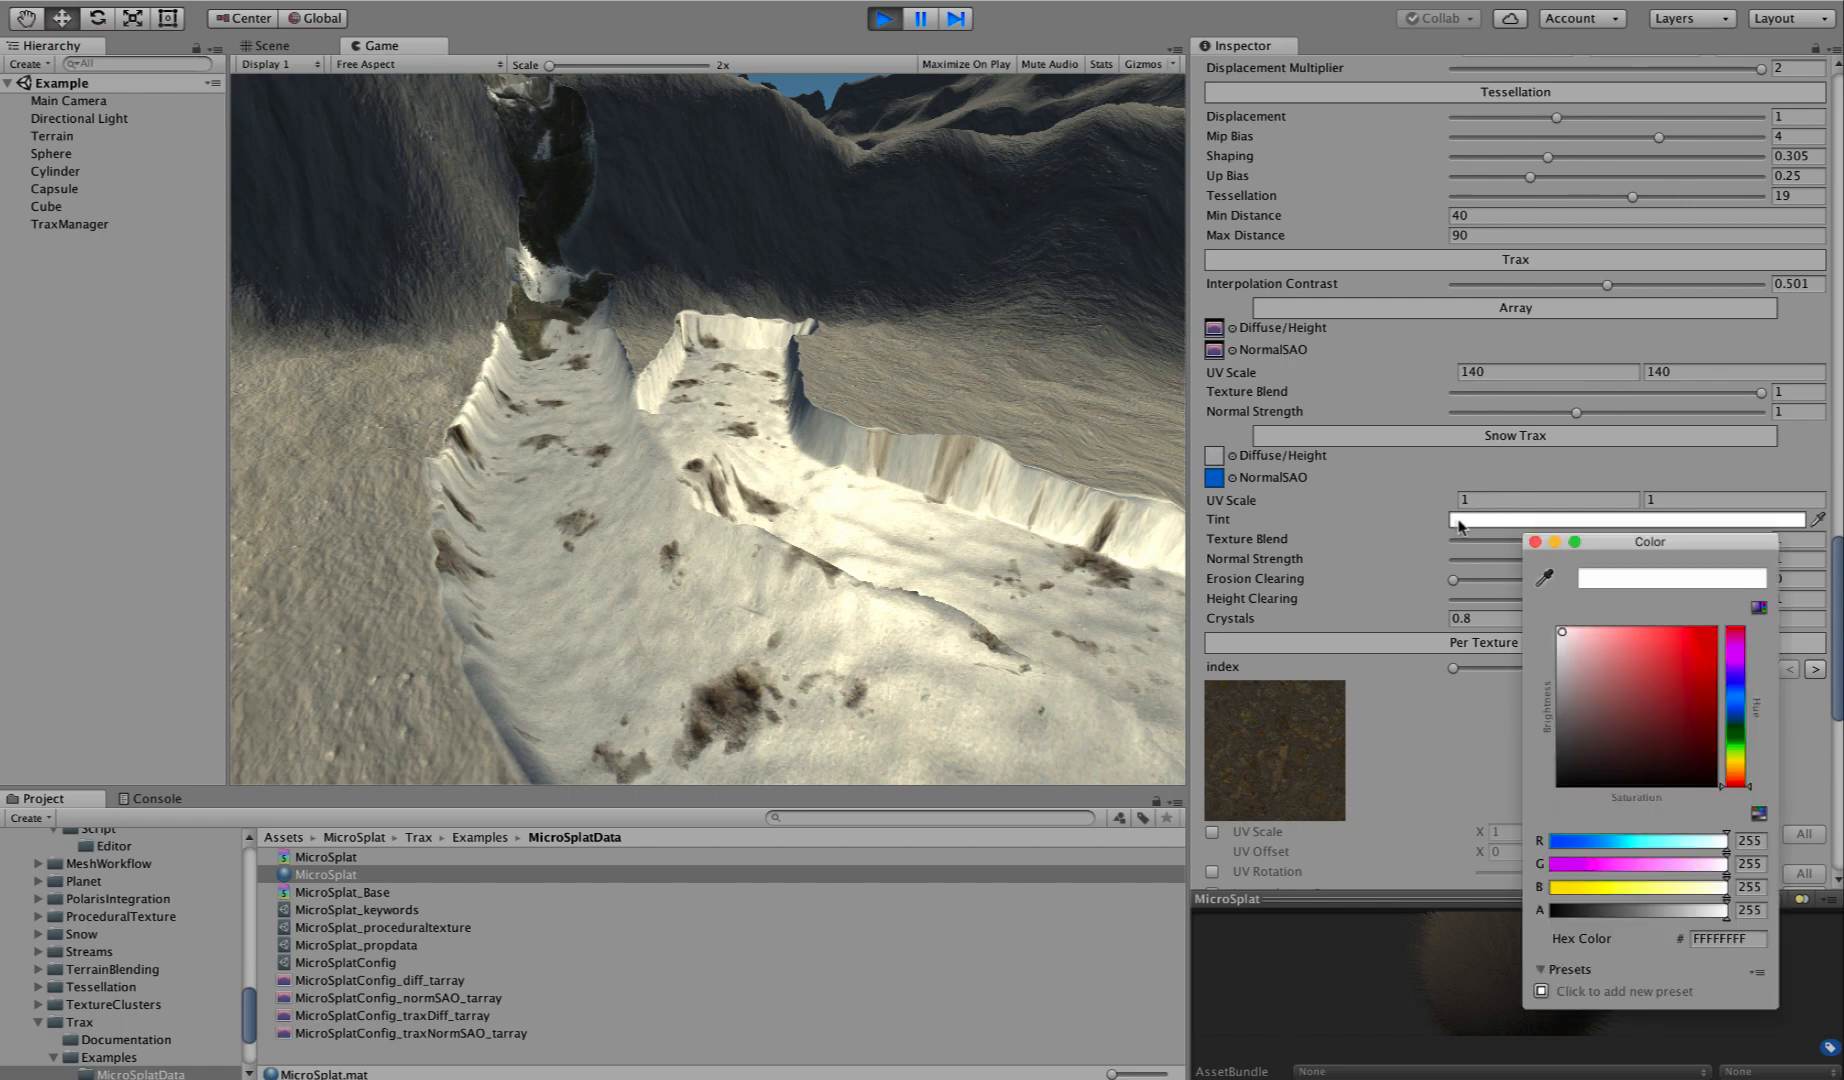
{"action": "left_click_drag", "start_coordinate": [1578, 658], "coordinate": [1517, 606]}
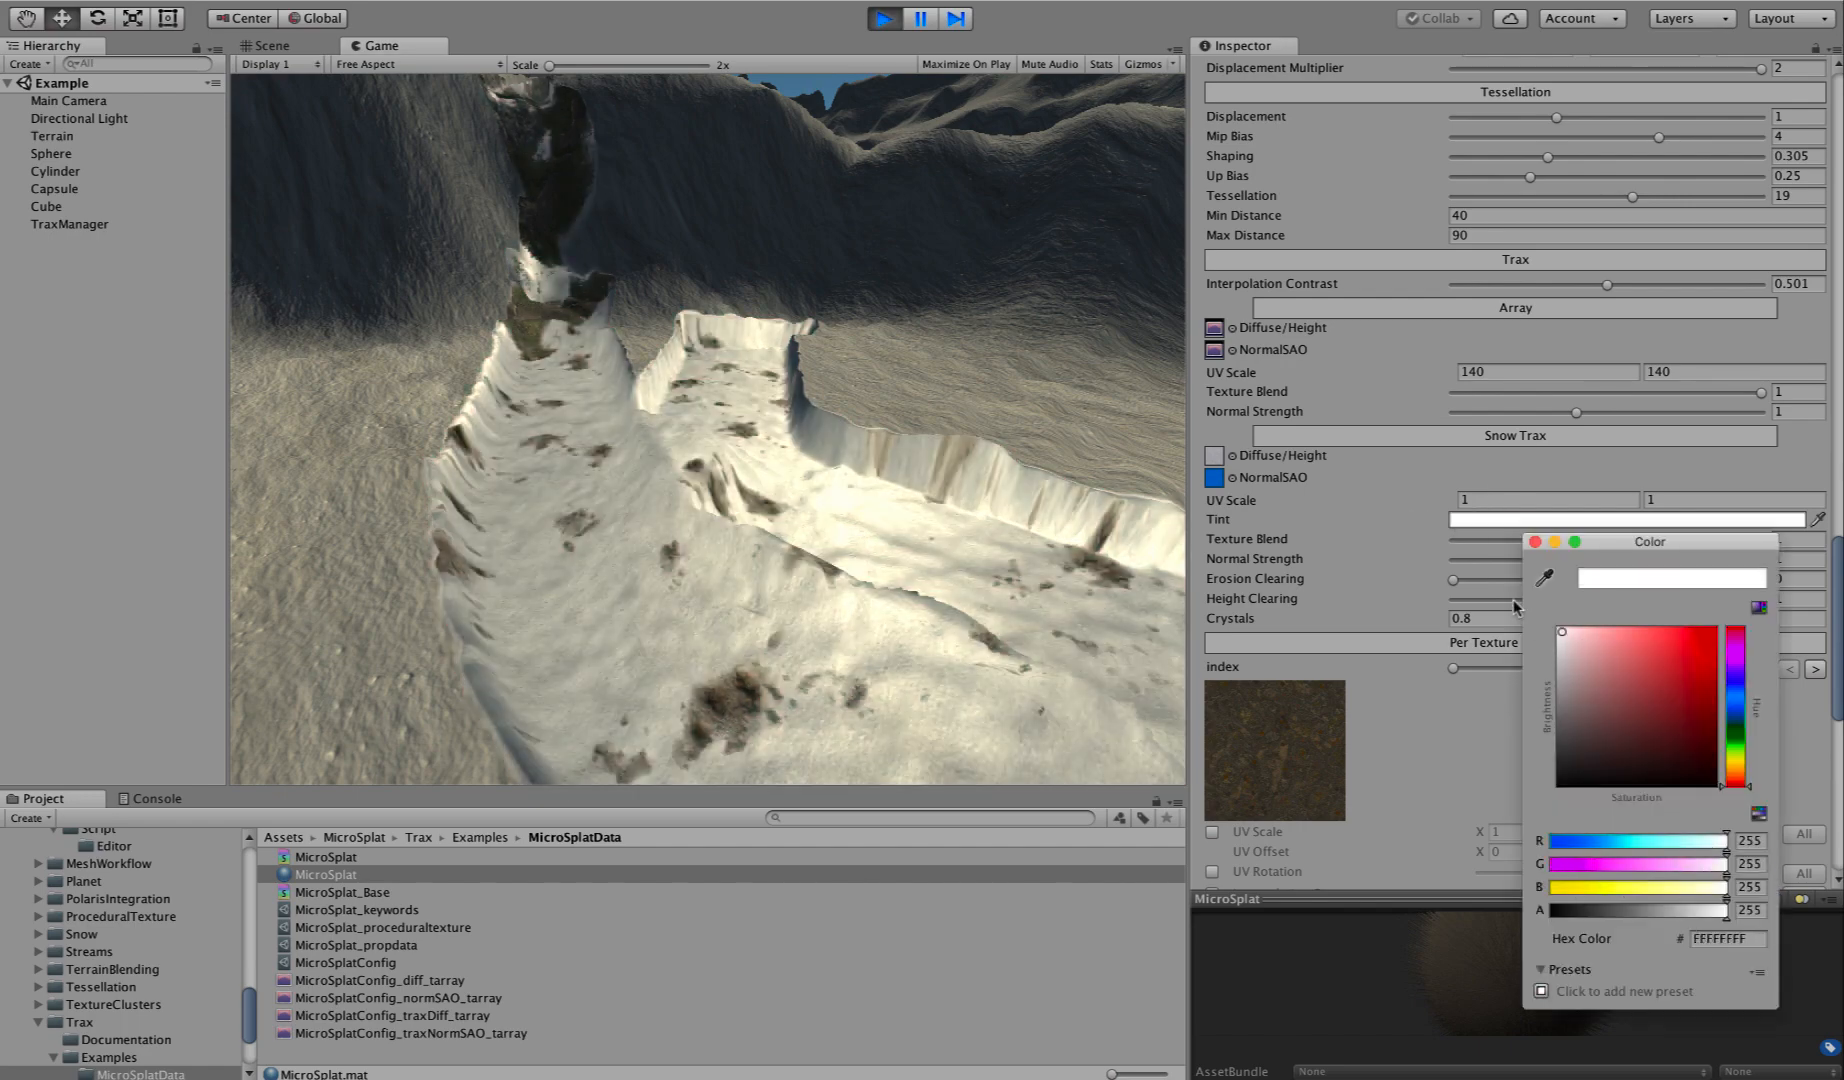
{"action": "left_click", "coordinate": [1535, 541]}
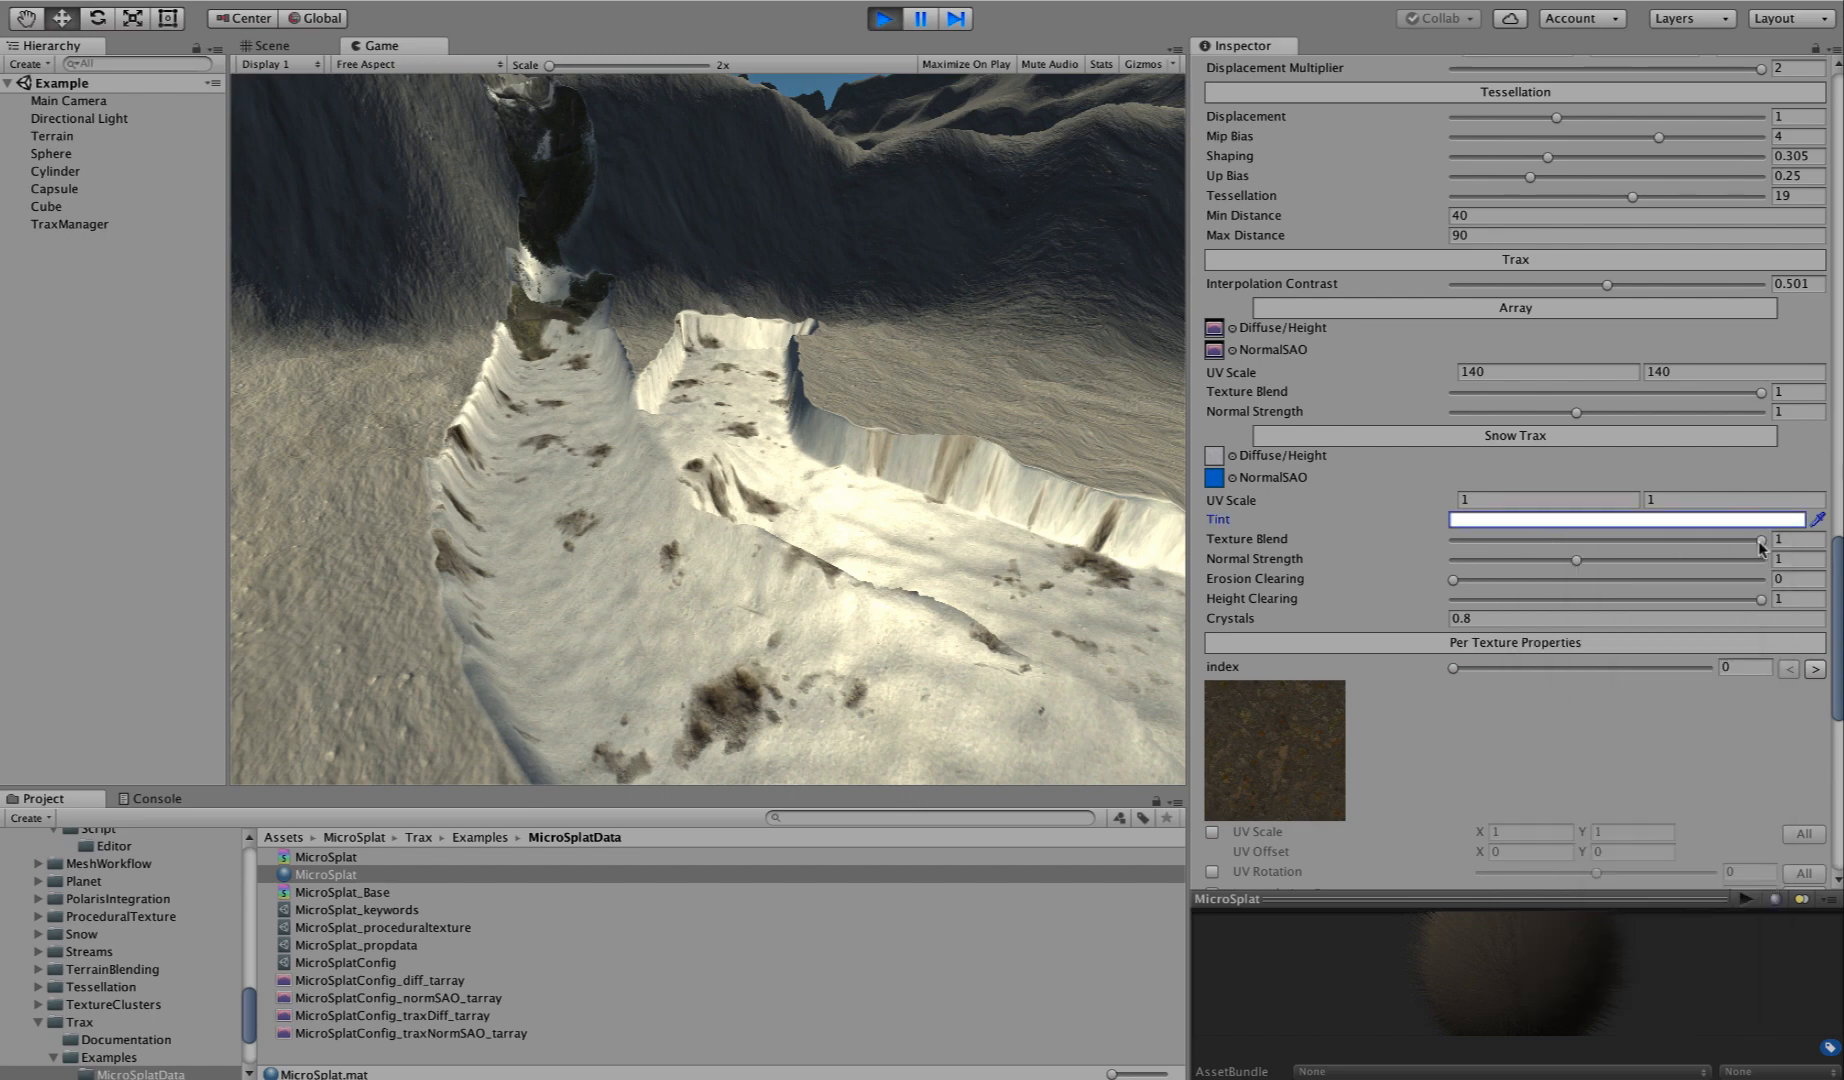
Try the Snow Trax Texture Blend at 0 and a slightly different Normal Strength, restoring both to 1.
{"action": "left_click_drag", "start_coordinate": [1761, 540], "coordinate": [1393, 540]}
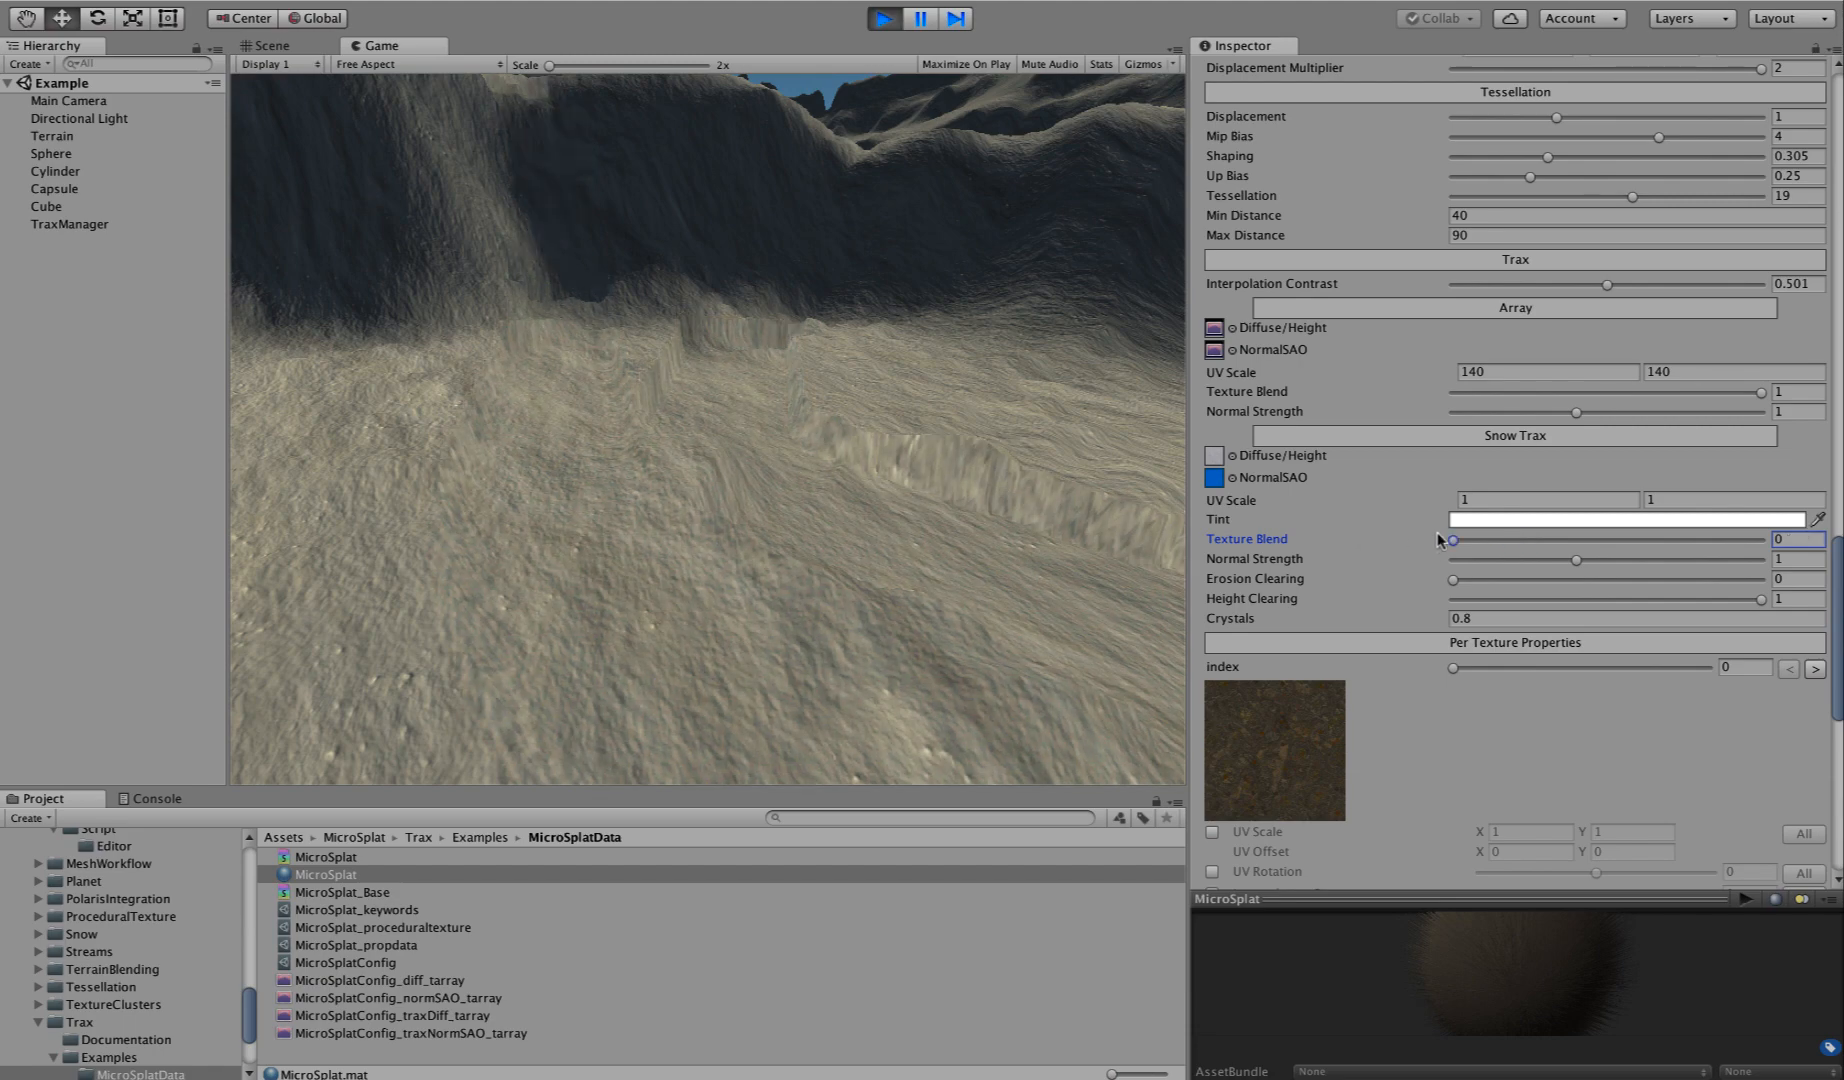
{"action": "left_click_drag", "start_coordinate": [1438, 540], "coordinate": [1824, 556]}
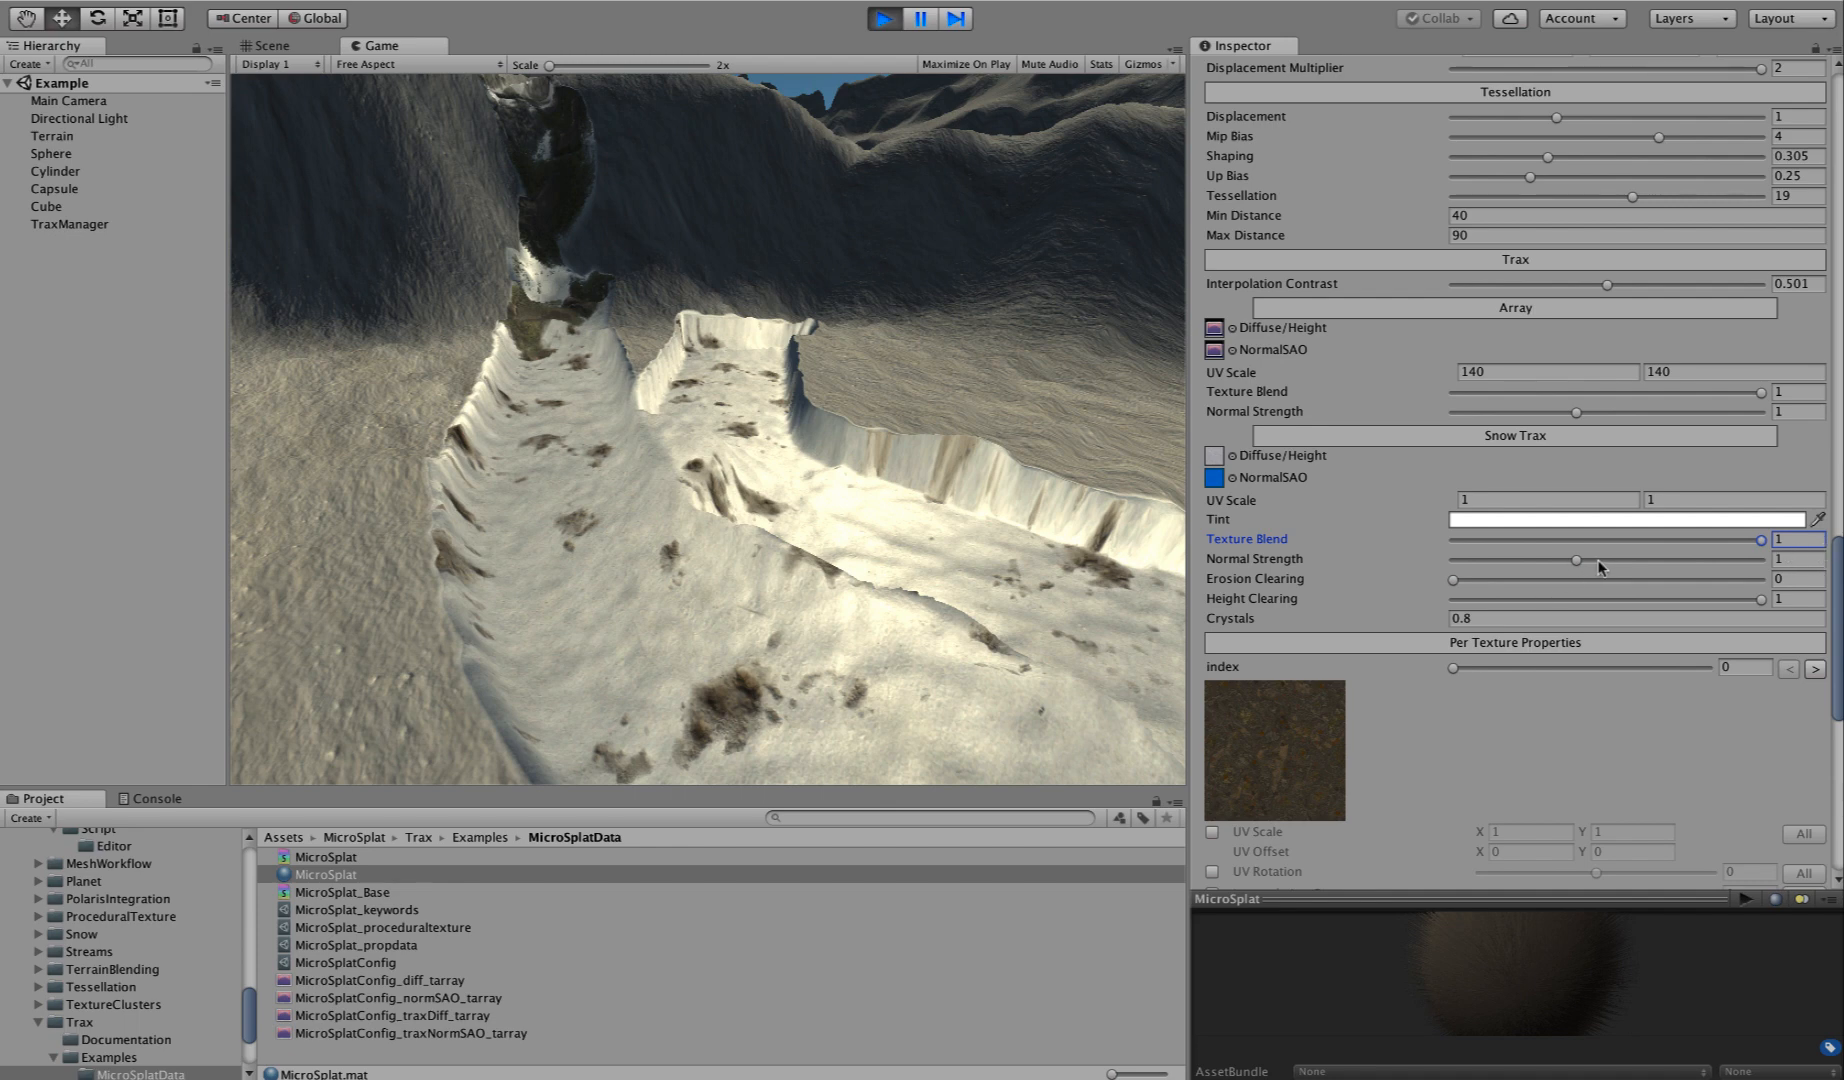
{"action": "mouse_move", "coordinate": [1573, 558]}
{"action": "left_mouse_down"}
{"action": "mouse_move", "coordinate": [1384, 559]}
{"action": "mouse_move", "coordinate": [1655, 555]}
{"action": "mouse_move", "coordinate": [1482, 558]}
{"action": "mouse_move", "coordinate": [1647, 566]}
{"action": "mouse_move", "coordinate": [1578, 563]}
{"action": "left_mouse_up"}
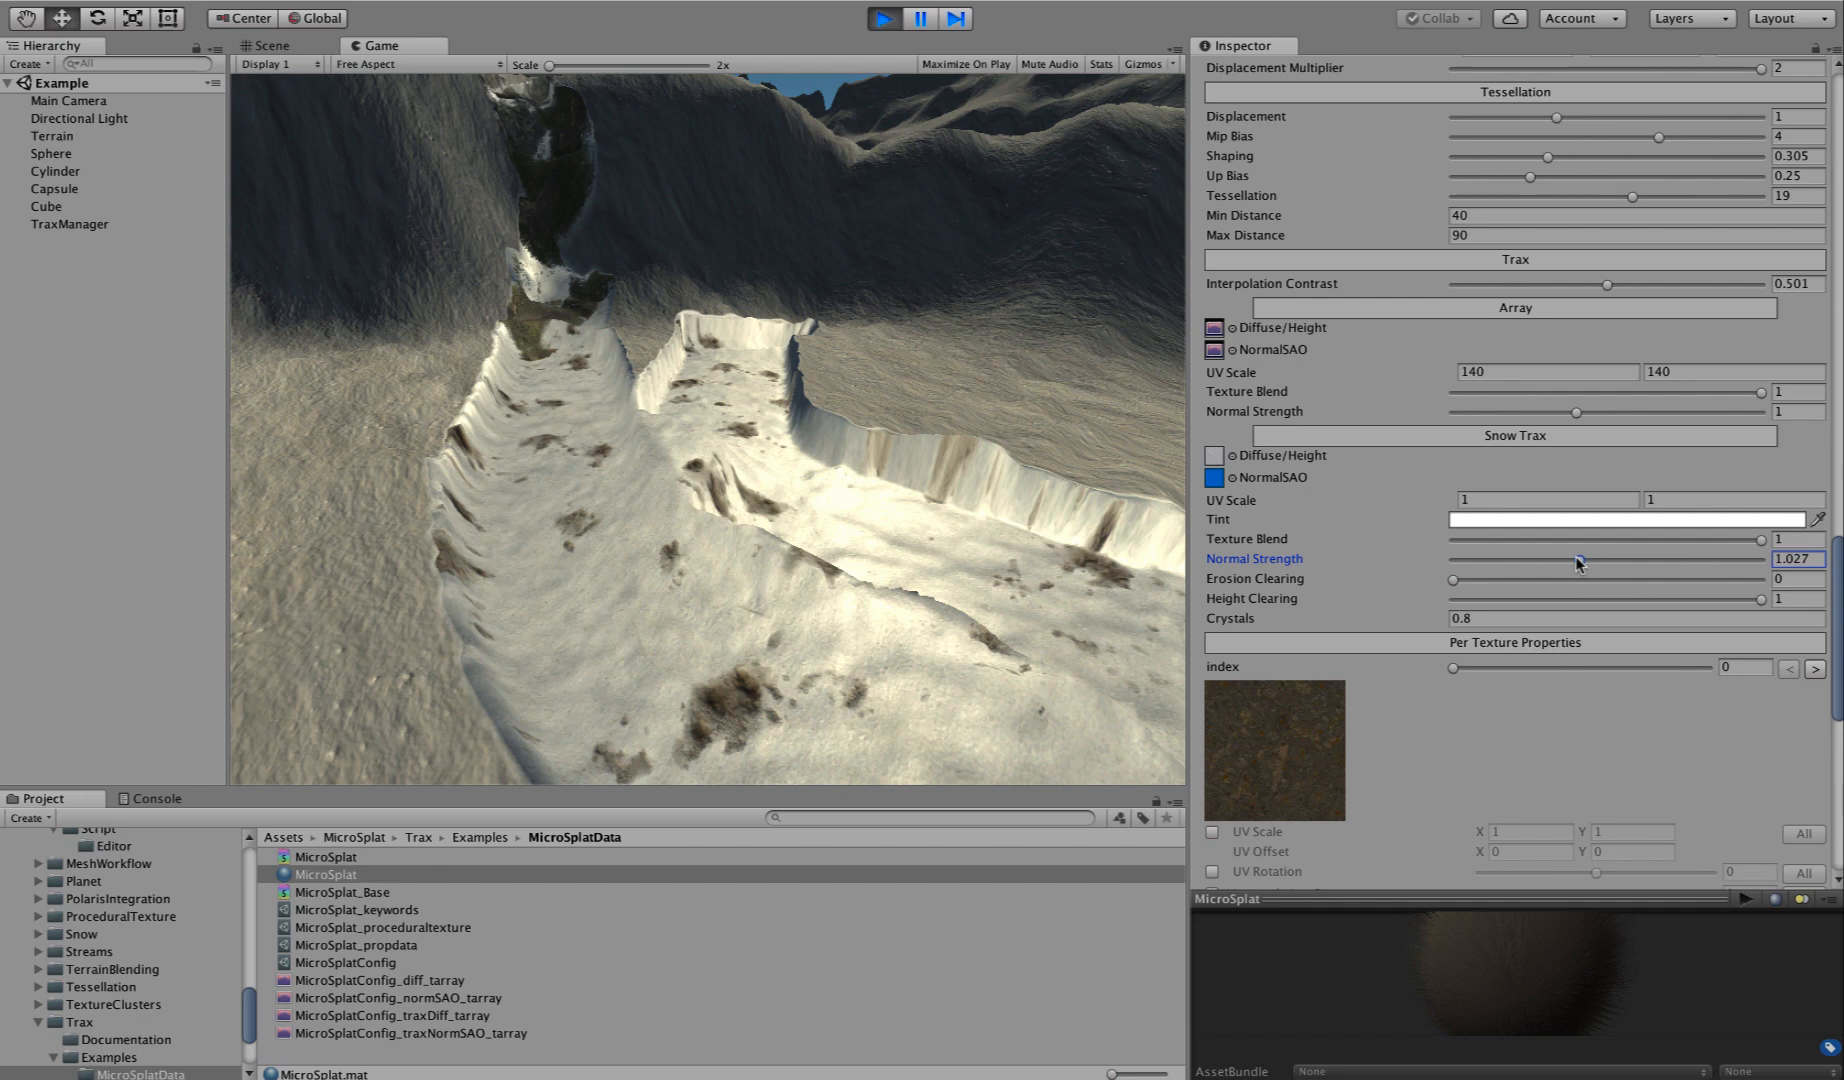
{"action": "left_click", "coordinate": [1797, 558]}
{"action": "type", "text": "1"}
Set the Snow Trax Height Clearing to 0.
{"action": "left_click_drag", "start_coordinate": [1760, 600], "coordinate": [1428, 606]}
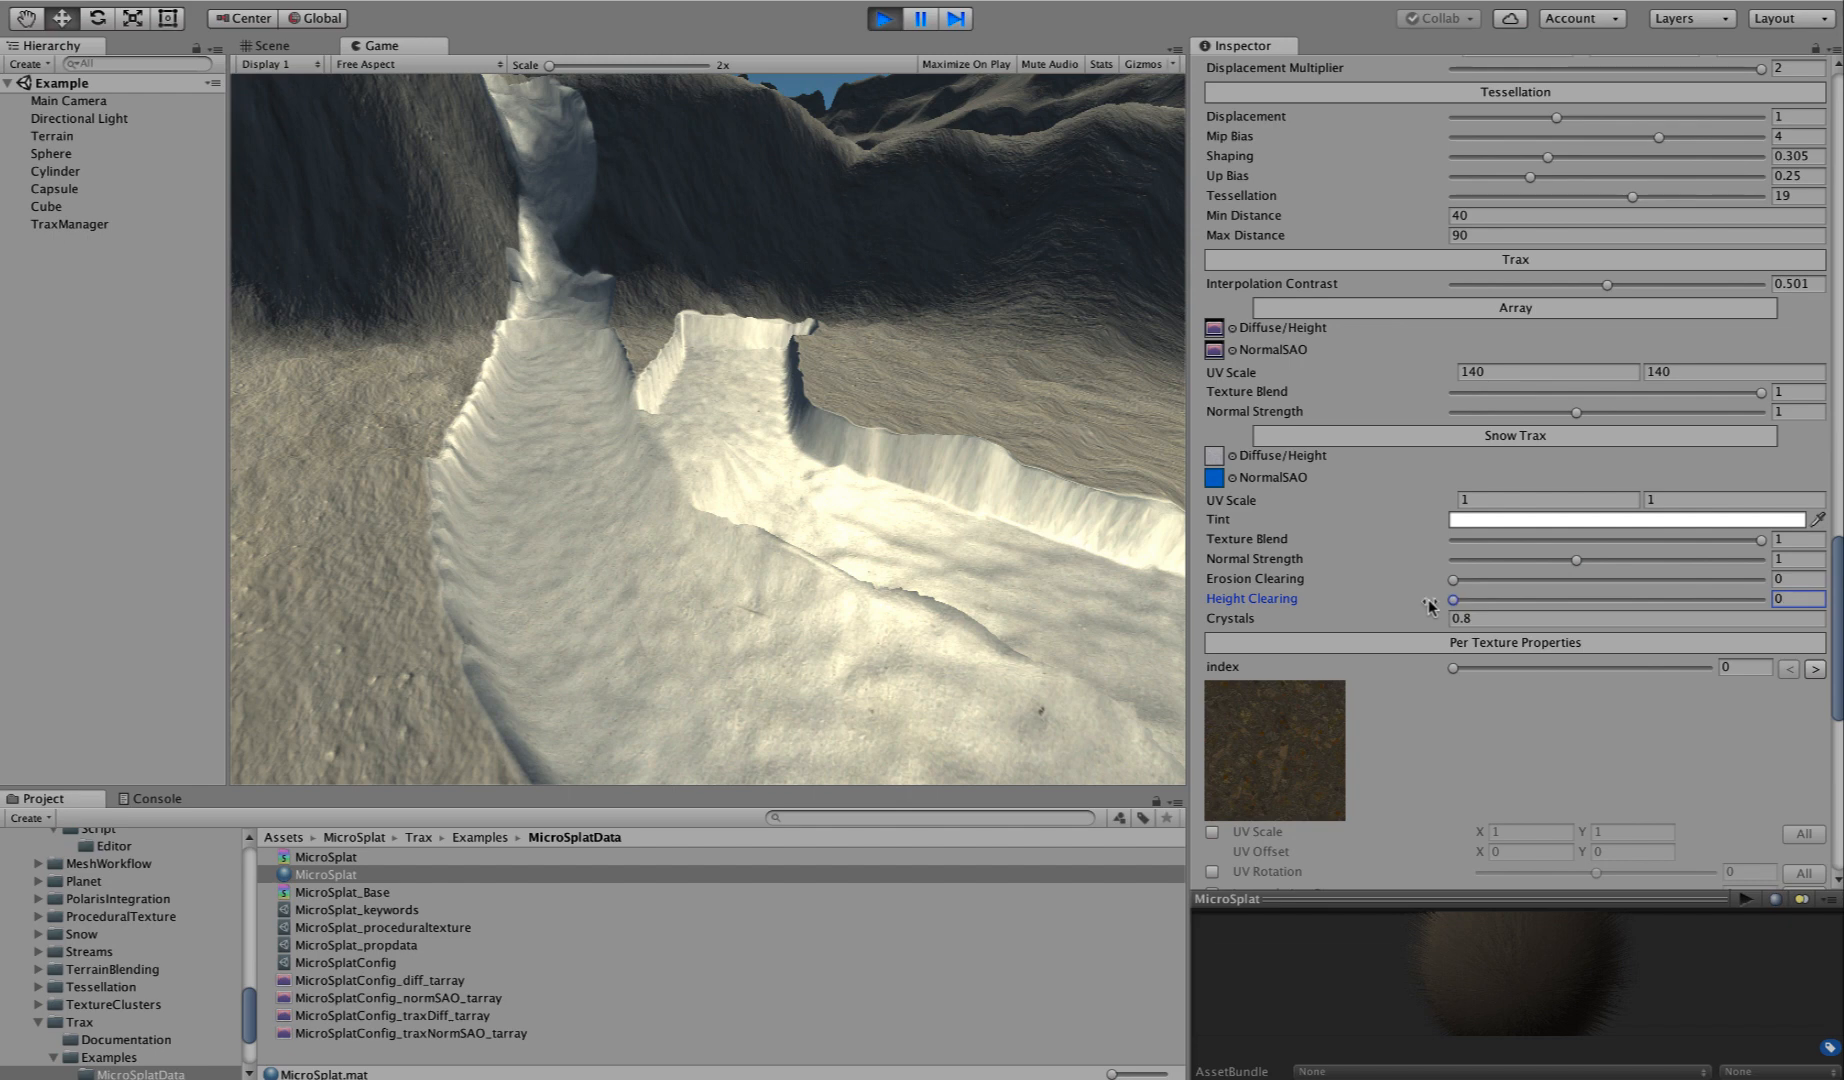
Try the Snow Trax Height Clearing at its maximum of 1 and bring it down to 0.038.
{"action": "left_click_drag", "start_coordinate": [1458, 598], "coordinate": [1768, 595]}
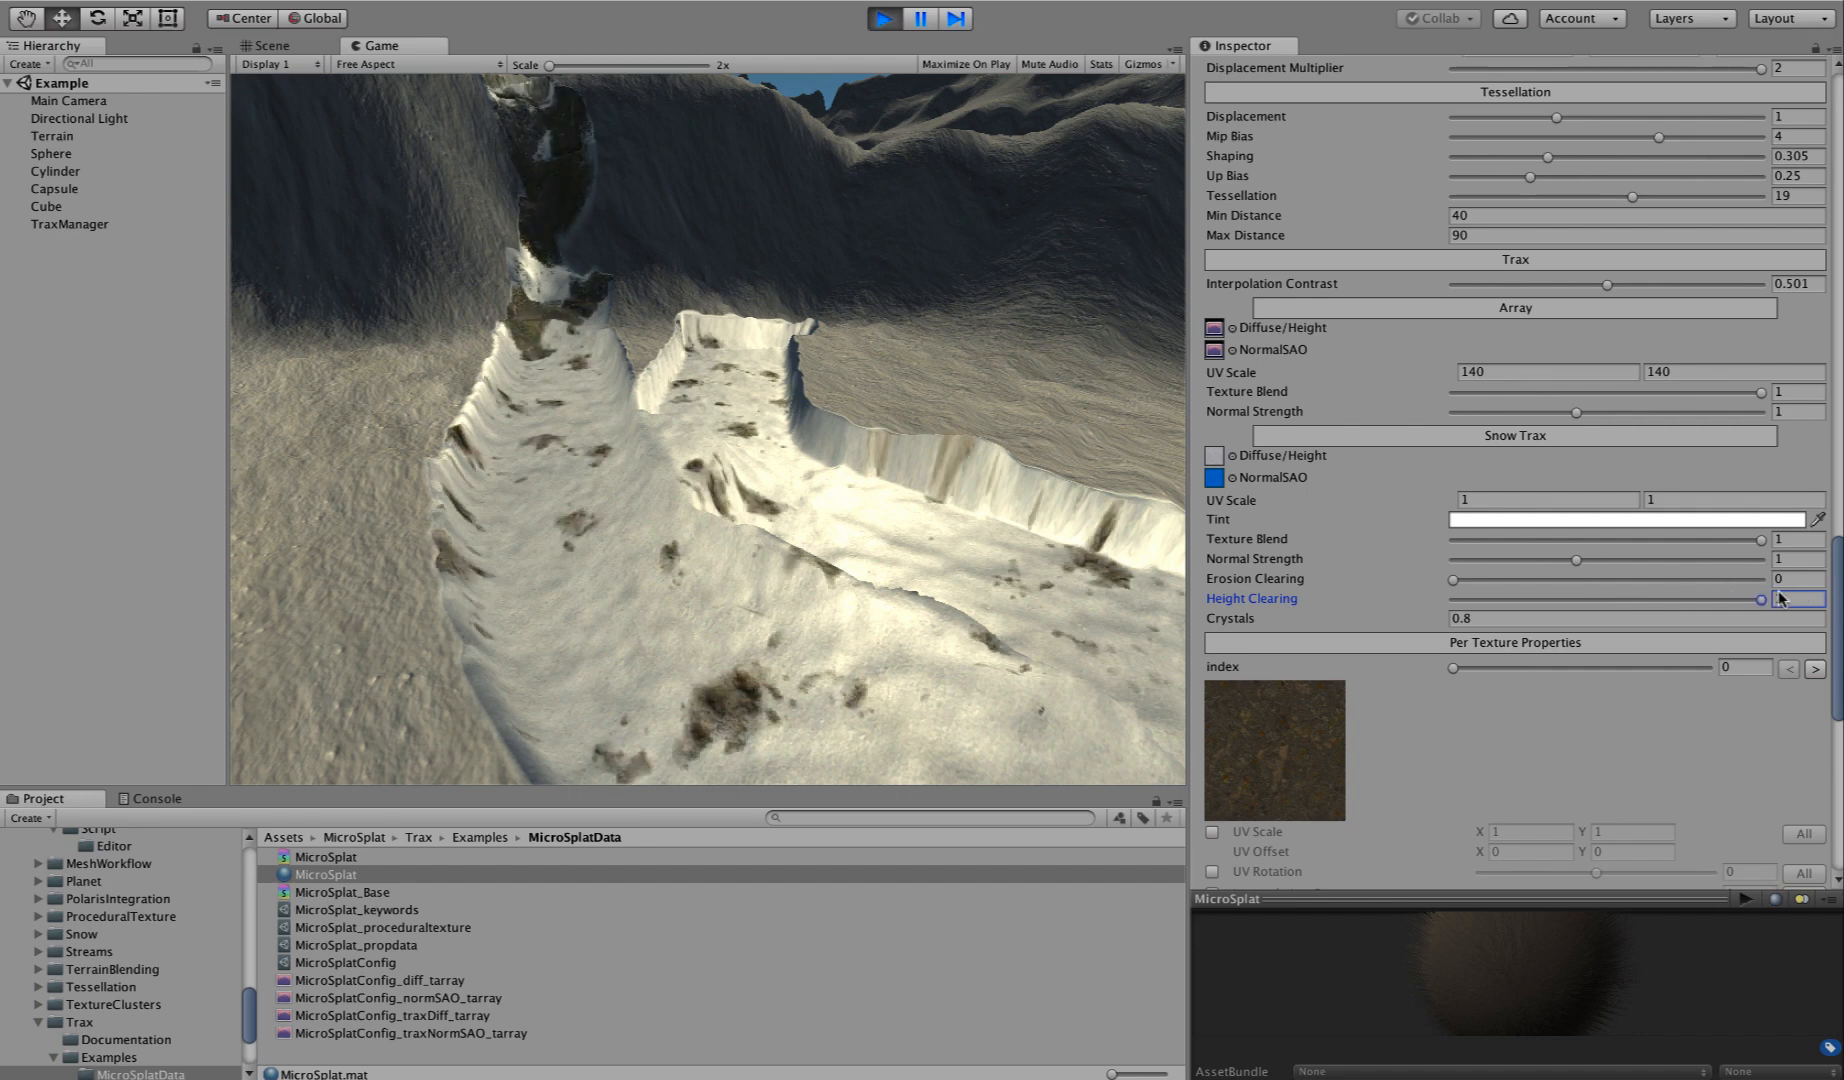
{"action": "left_click_drag", "start_coordinate": [1466, 600], "coordinate": [1765, 599]}
{"action": "mouse_move", "coordinate": [1724, 603]}
{"action": "left_mouse_down"}
{"action": "mouse_move", "coordinate": [1465, 600]}
{"action": "mouse_move", "coordinate": [1405, 622]}
{"action": "mouse_move", "coordinate": [1430, 628]}
{"action": "mouse_move", "coordinate": [1182, 637]}
{"action": "mouse_move", "coordinate": [1051, 624]}
{"action": "mouse_move", "coordinate": [1461, 622]}
{"action": "left_mouse_up"}
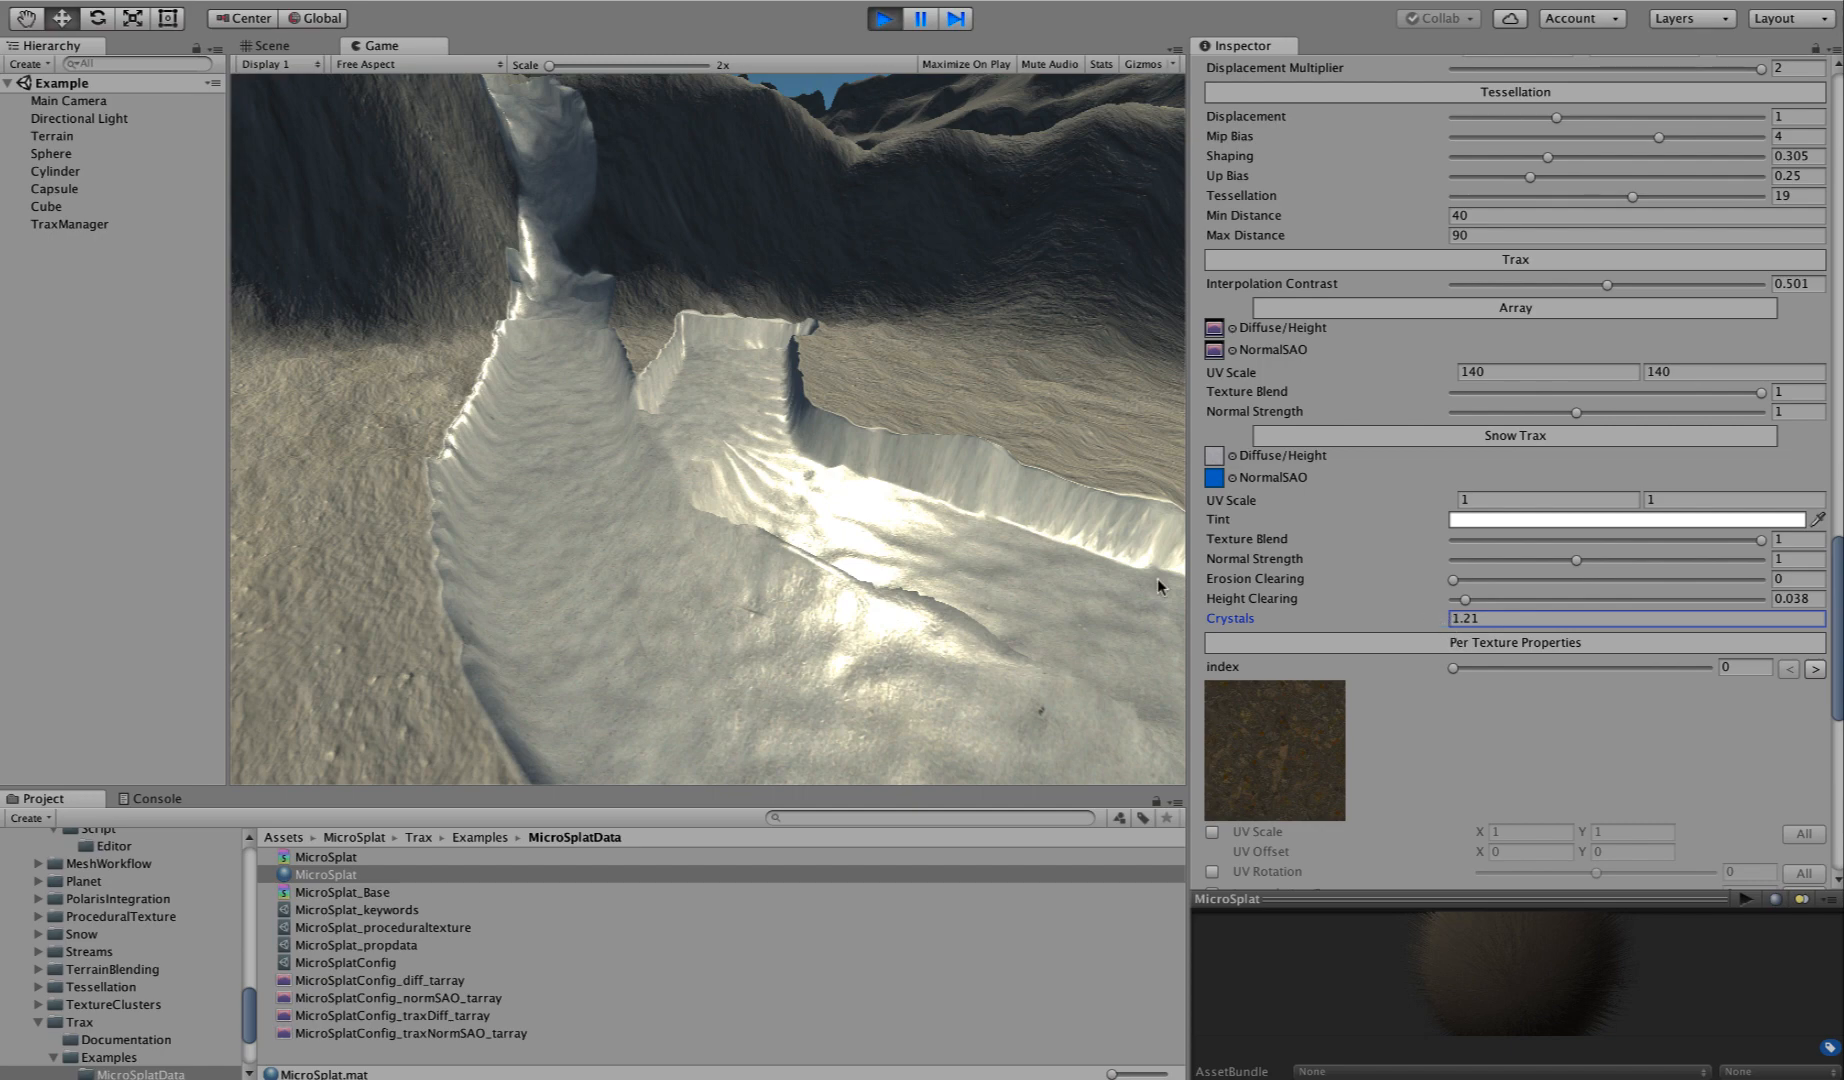
Set the Snow Trax Crystals to 0.8 and compare the snow tracks' shine from different camera angles.
{"action": "left_click", "coordinate": [707, 570]}
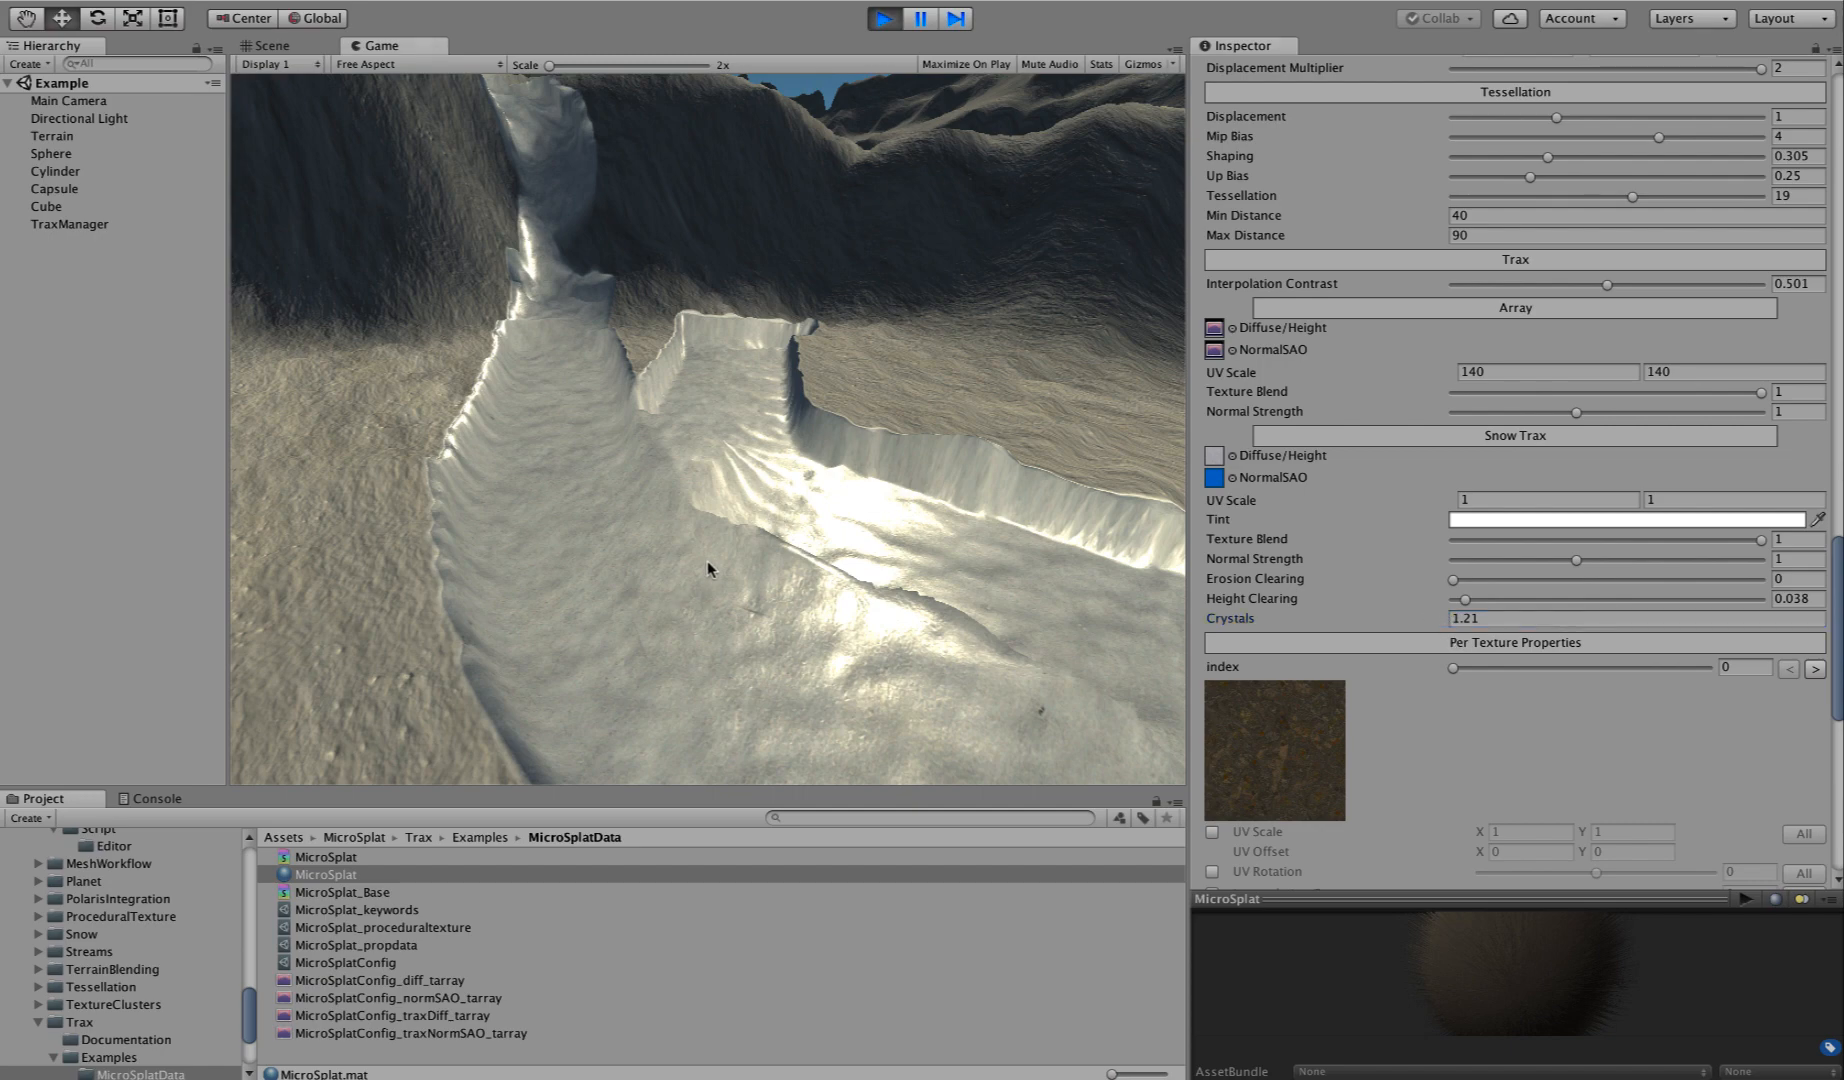
{"action": "left_click_drag", "start_coordinate": [707, 568], "coordinate": [796, 528]}
{"action": "key", "text": "d"}
{"action": "key", "text": "a"}
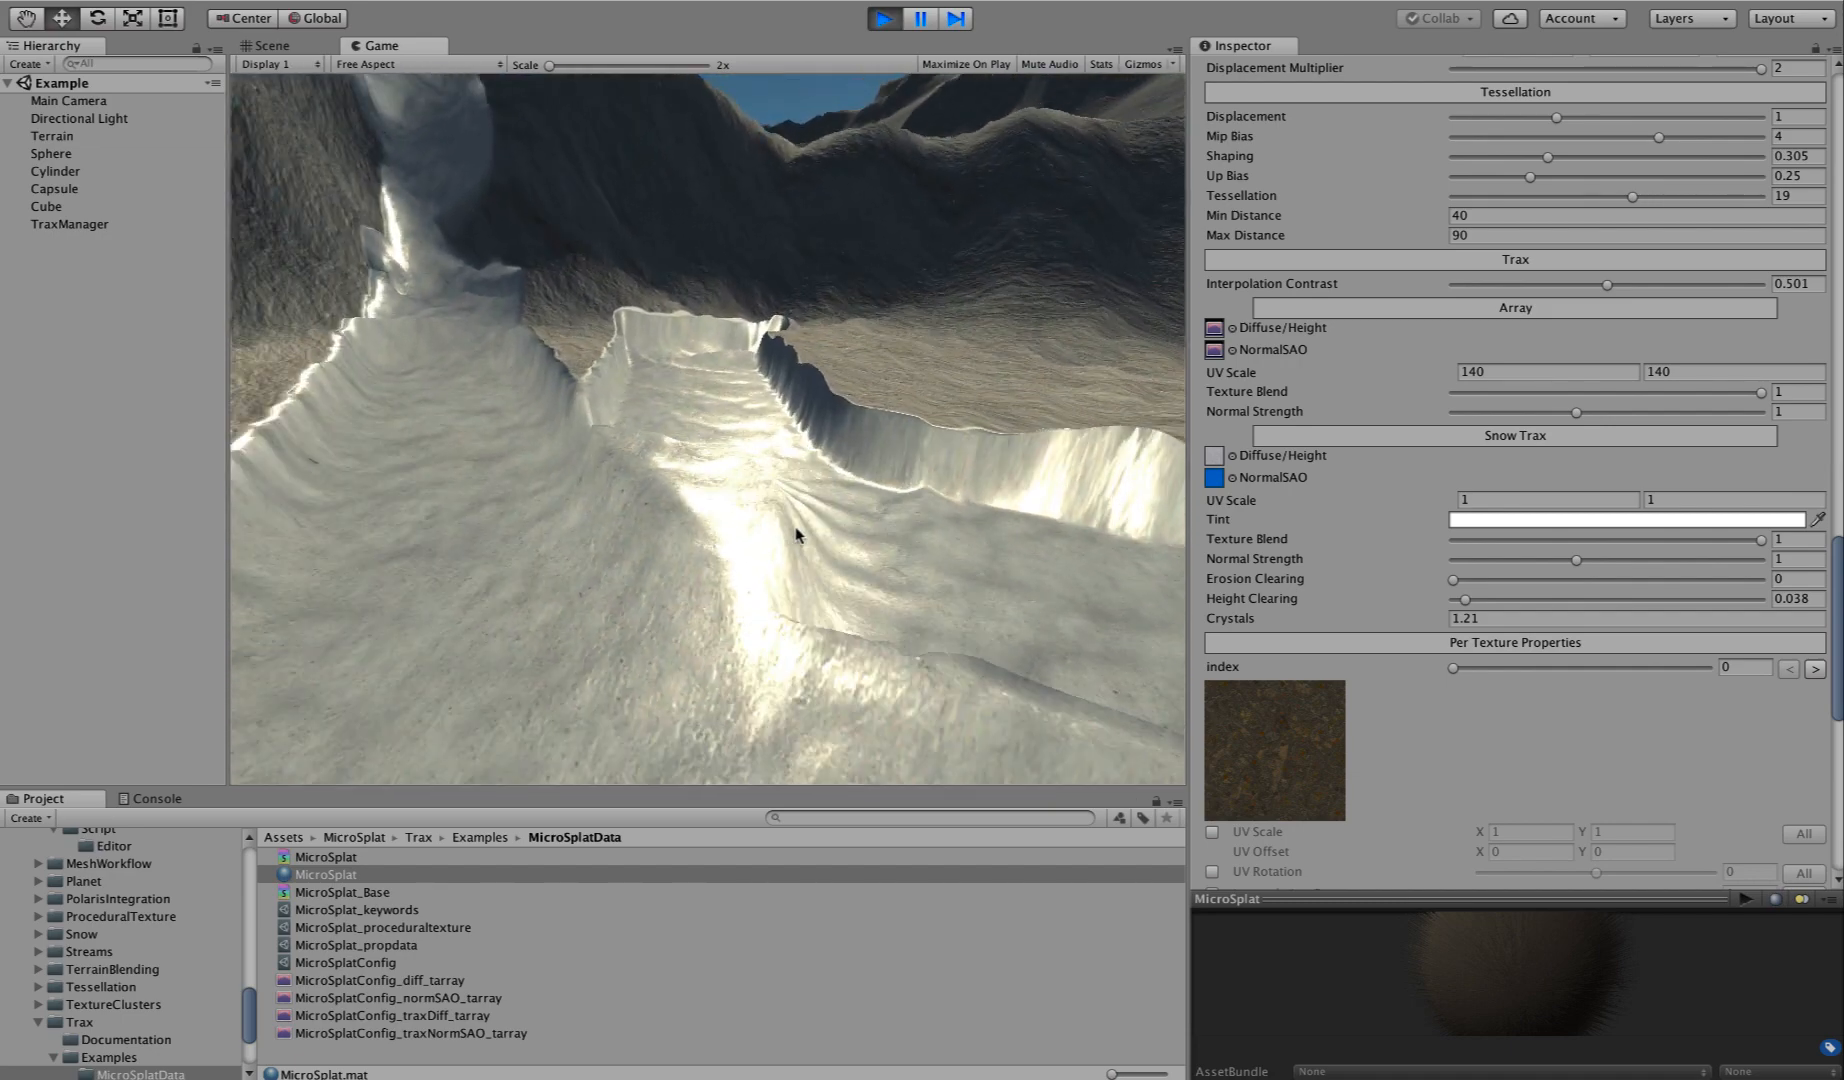
{"action": "scroll", "coordinate": [1307, 488], "scroll_direction": "up", "scroll_amount": 6}
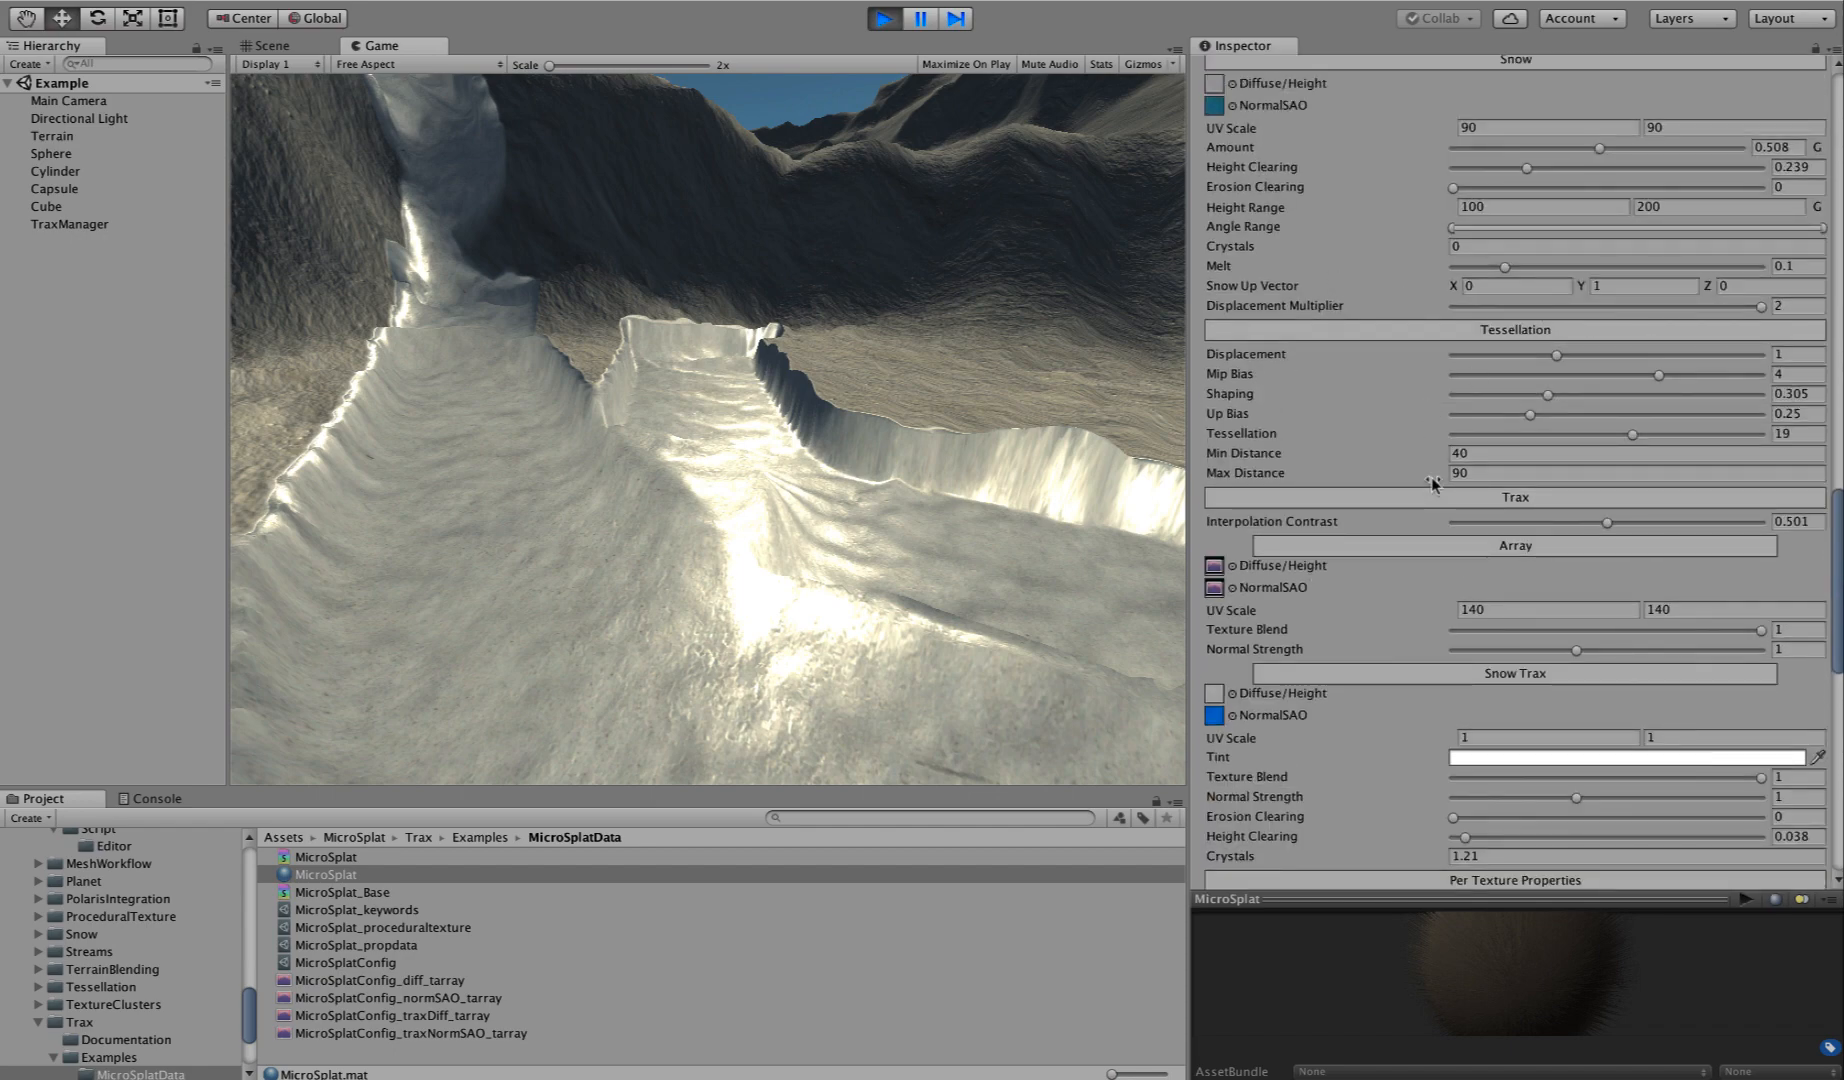
{"action": "scroll", "coordinate": [1431, 477], "scroll_direction": "down", "scroll_amount": 6}
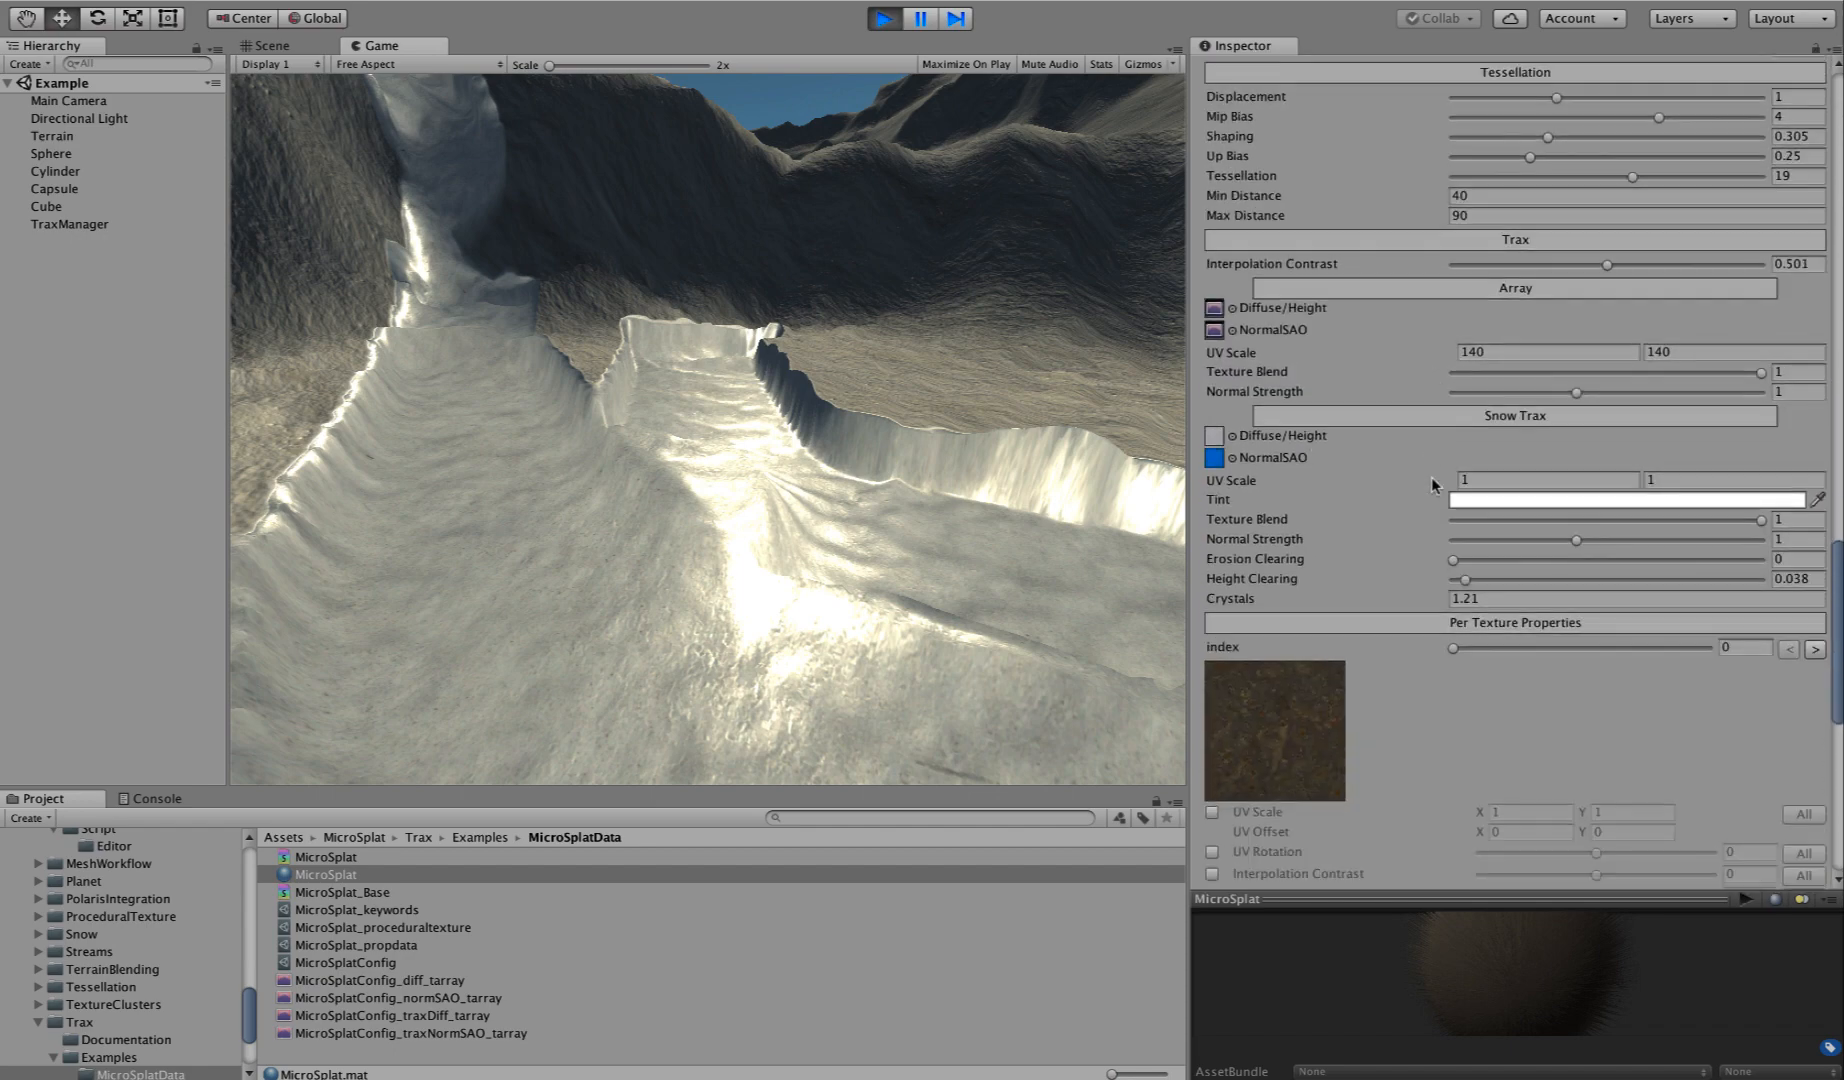
{"action": "left_click", "coordinate": [1508, 598]}
{"action": "type", "text": "0.8"}
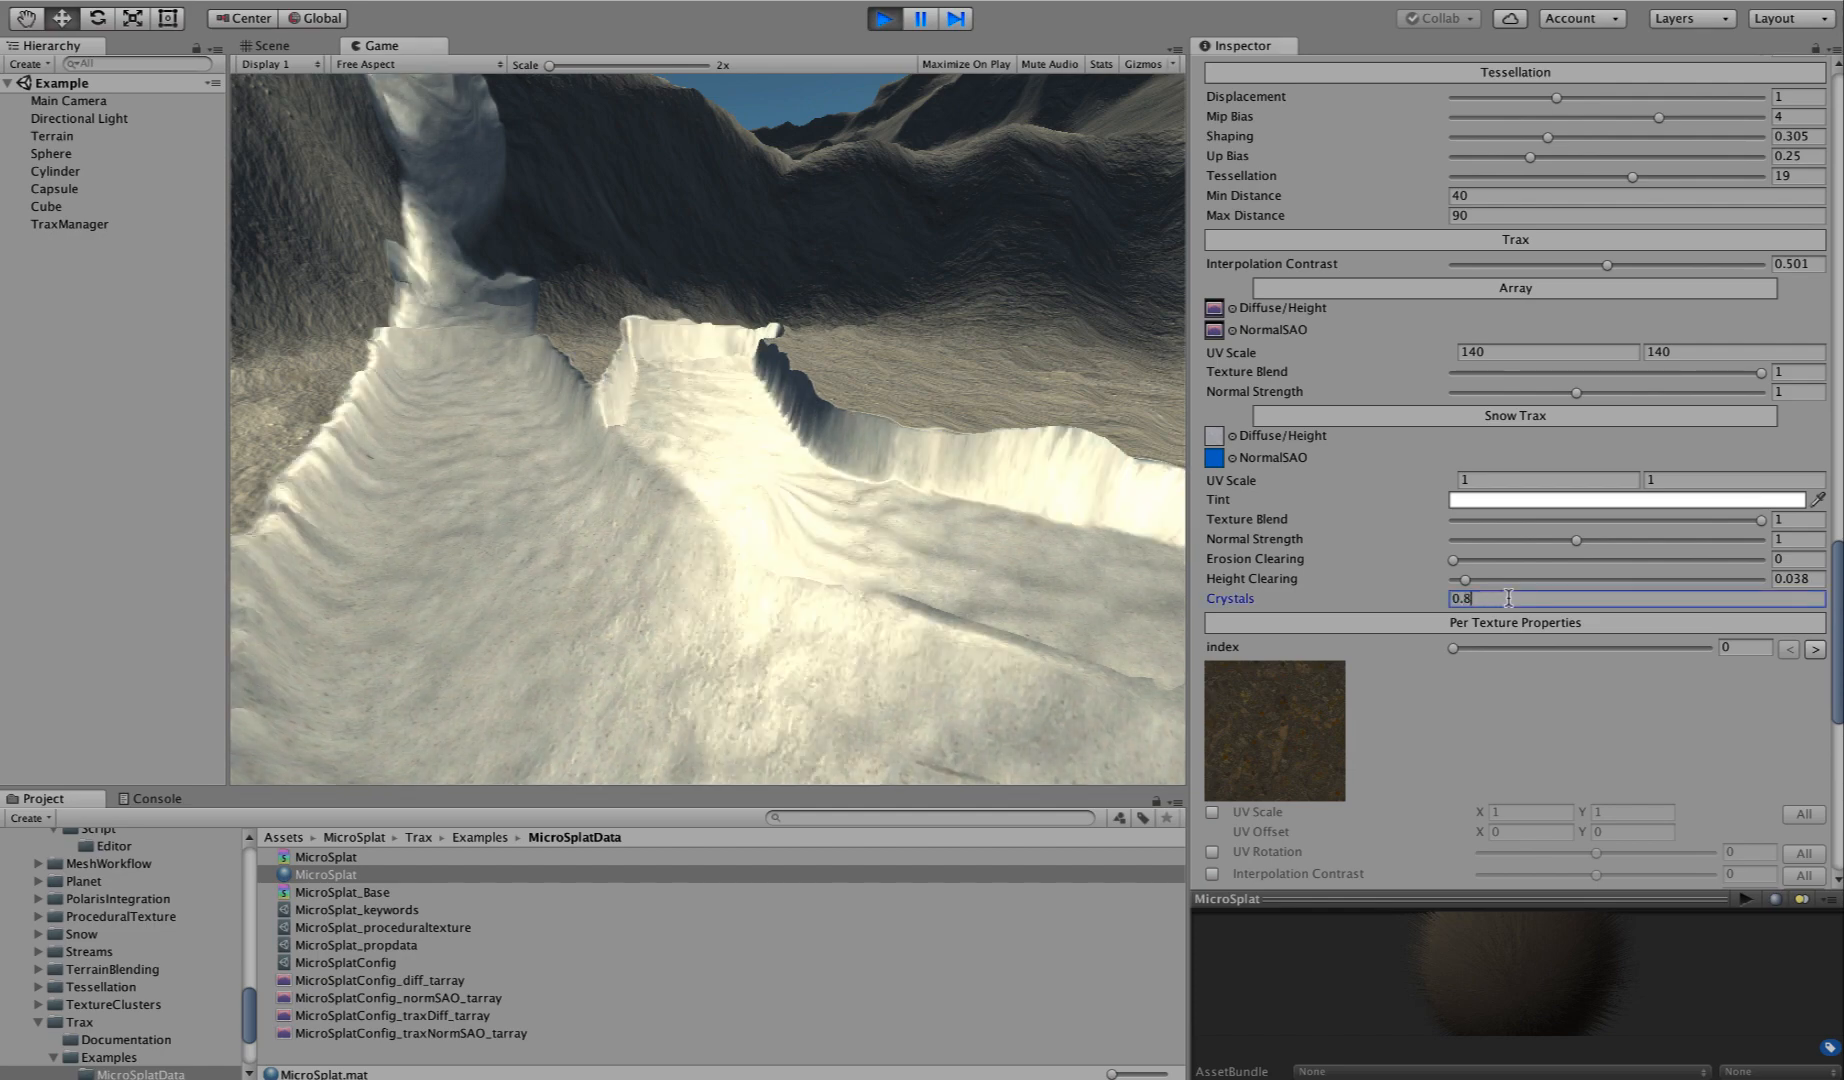
{"action": "left_click", "coordinate": [720, 643]}
{"action": "left_click_drag", "start_coordinate": [760, 581], "coordinate": [495, 643]}
{"action": "key", "text": "a"}
{"action": "key", "text": "d"}
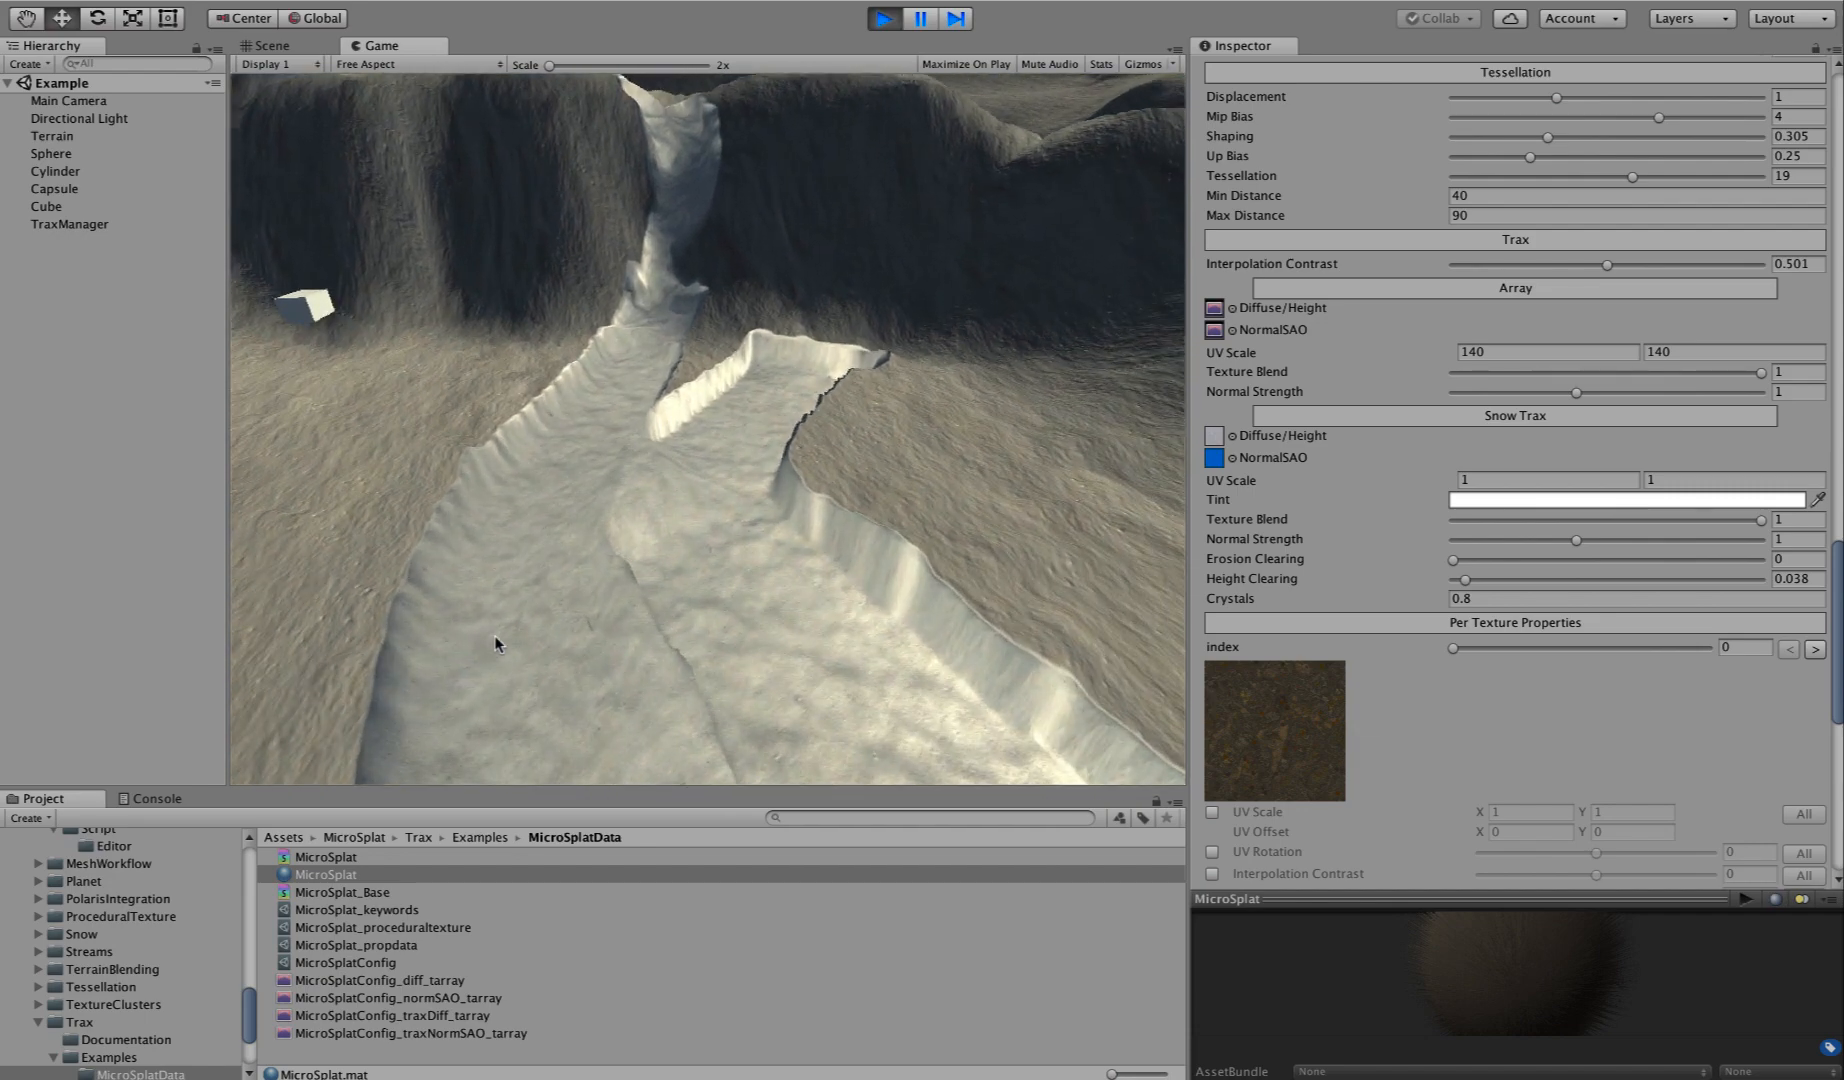
Try a lower per-texture Trax Opacity on the texture at index 0 and restore it to 1.
{"action": "scroll", "coordinate": [1517, 668], "scroll_direction": "down", "scroll_amount": 15}
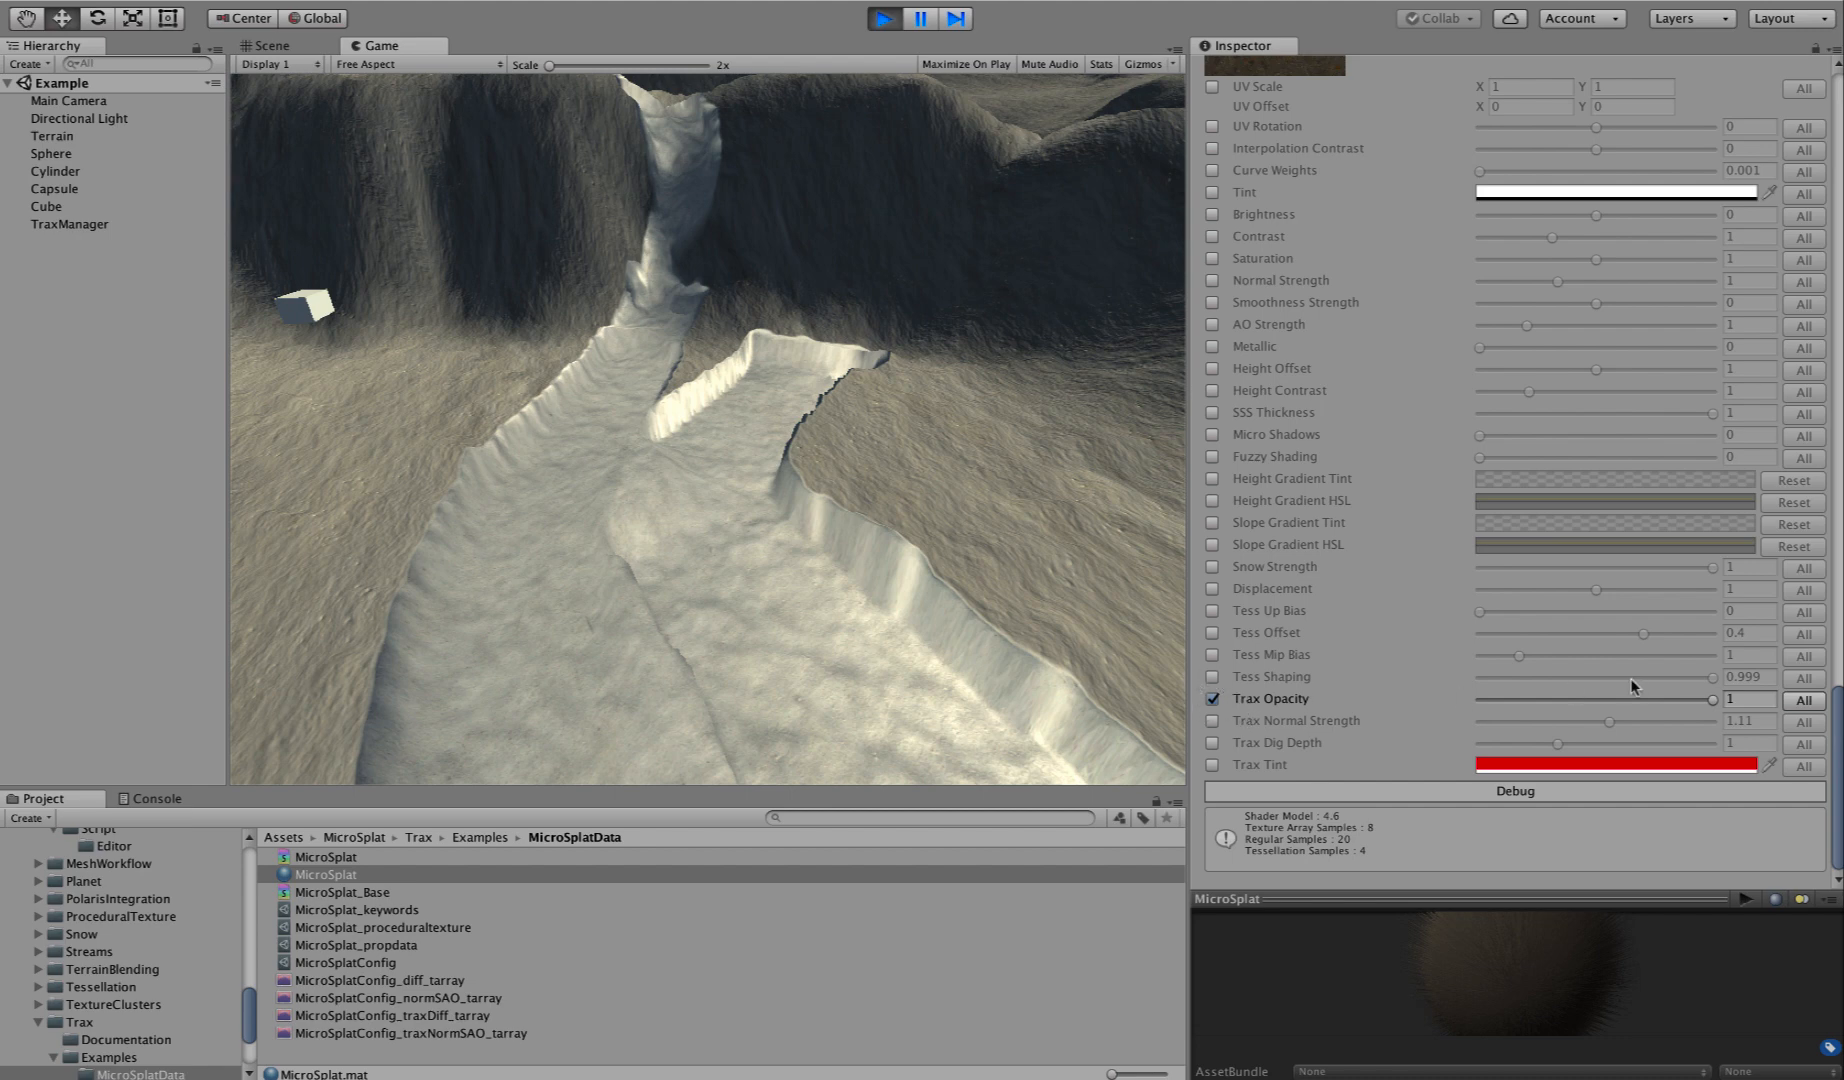
{"action": "left_click_drag", "start_coordinate": [1710, 701], "coordinate": [1425, 707]}
{"action": "left_click_drag", "start_coordinate": [1820, 687], "coordinate": [1843, 686]}
{"action": "scroll", "coordinate": [1548, 416], "scroll_direction": "up", "scroll_amount": 6}
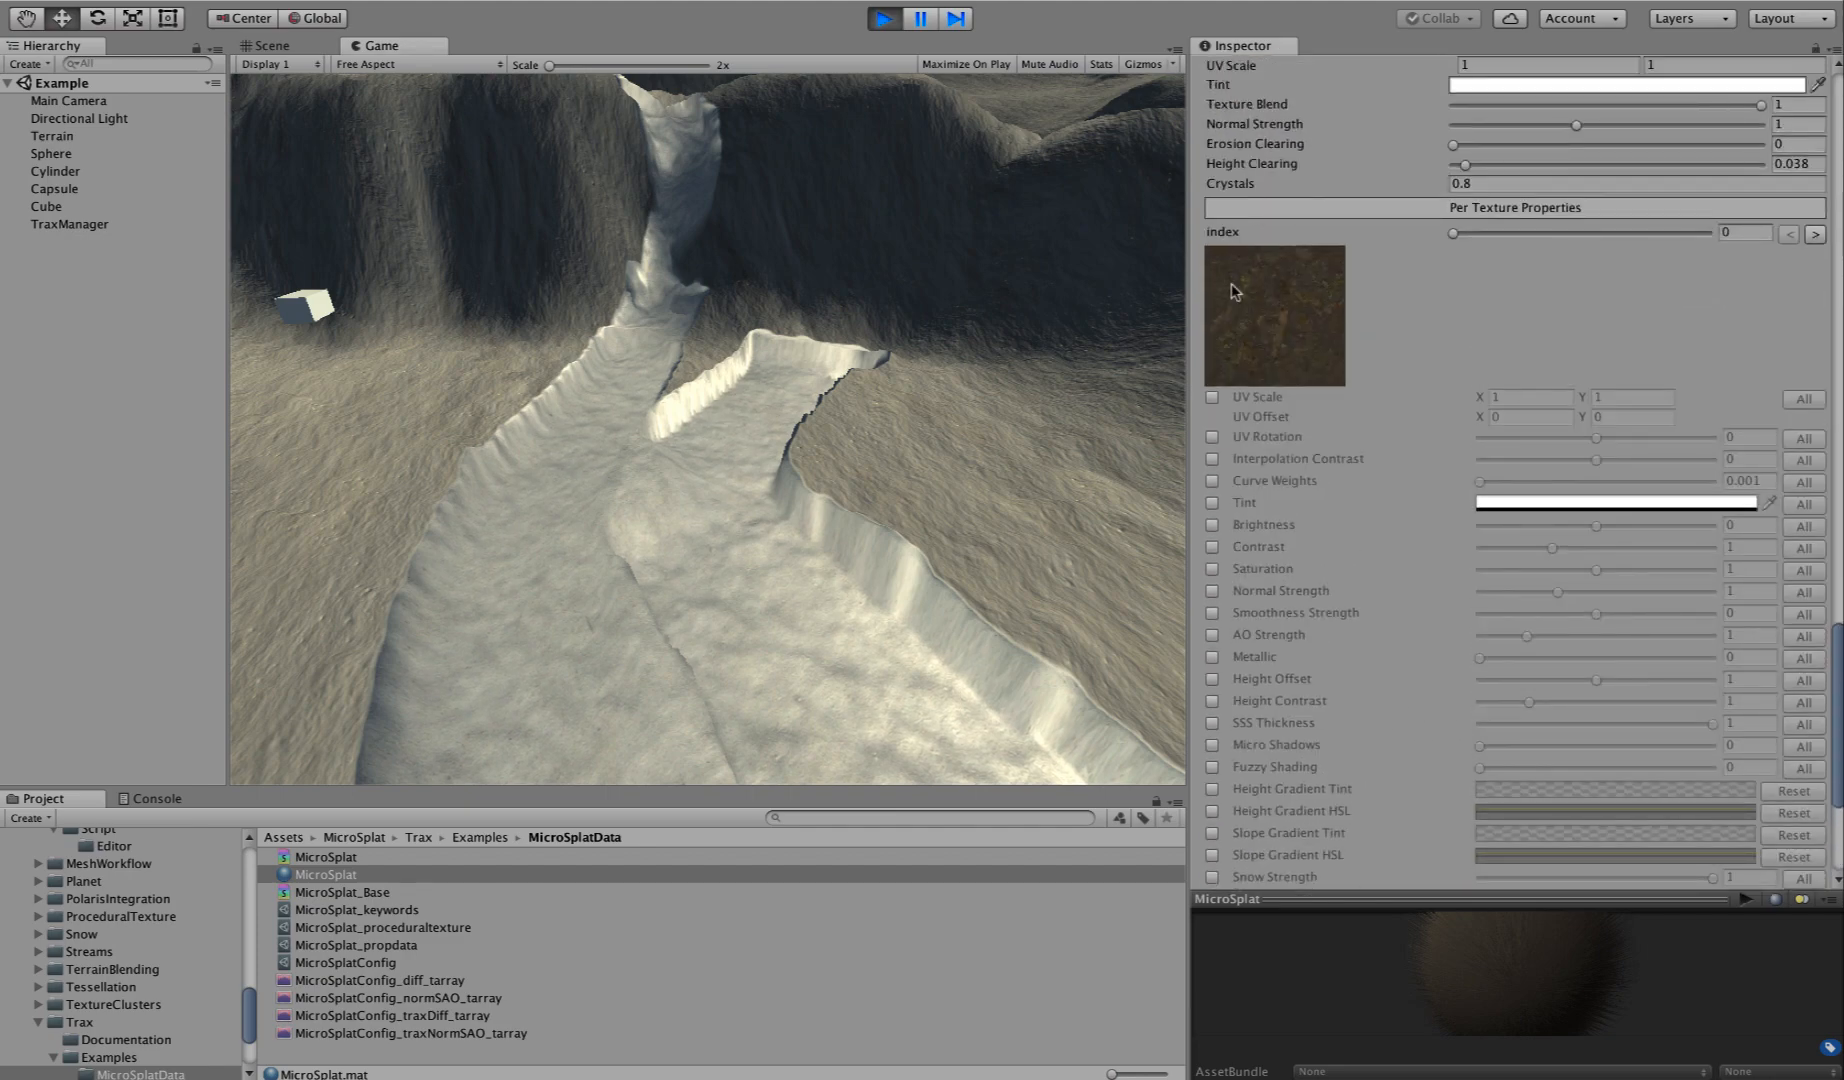
{"action": "scroll", "coordinate": [1294, 590], "scroll_direction": "down", "scroll_amount": 6}
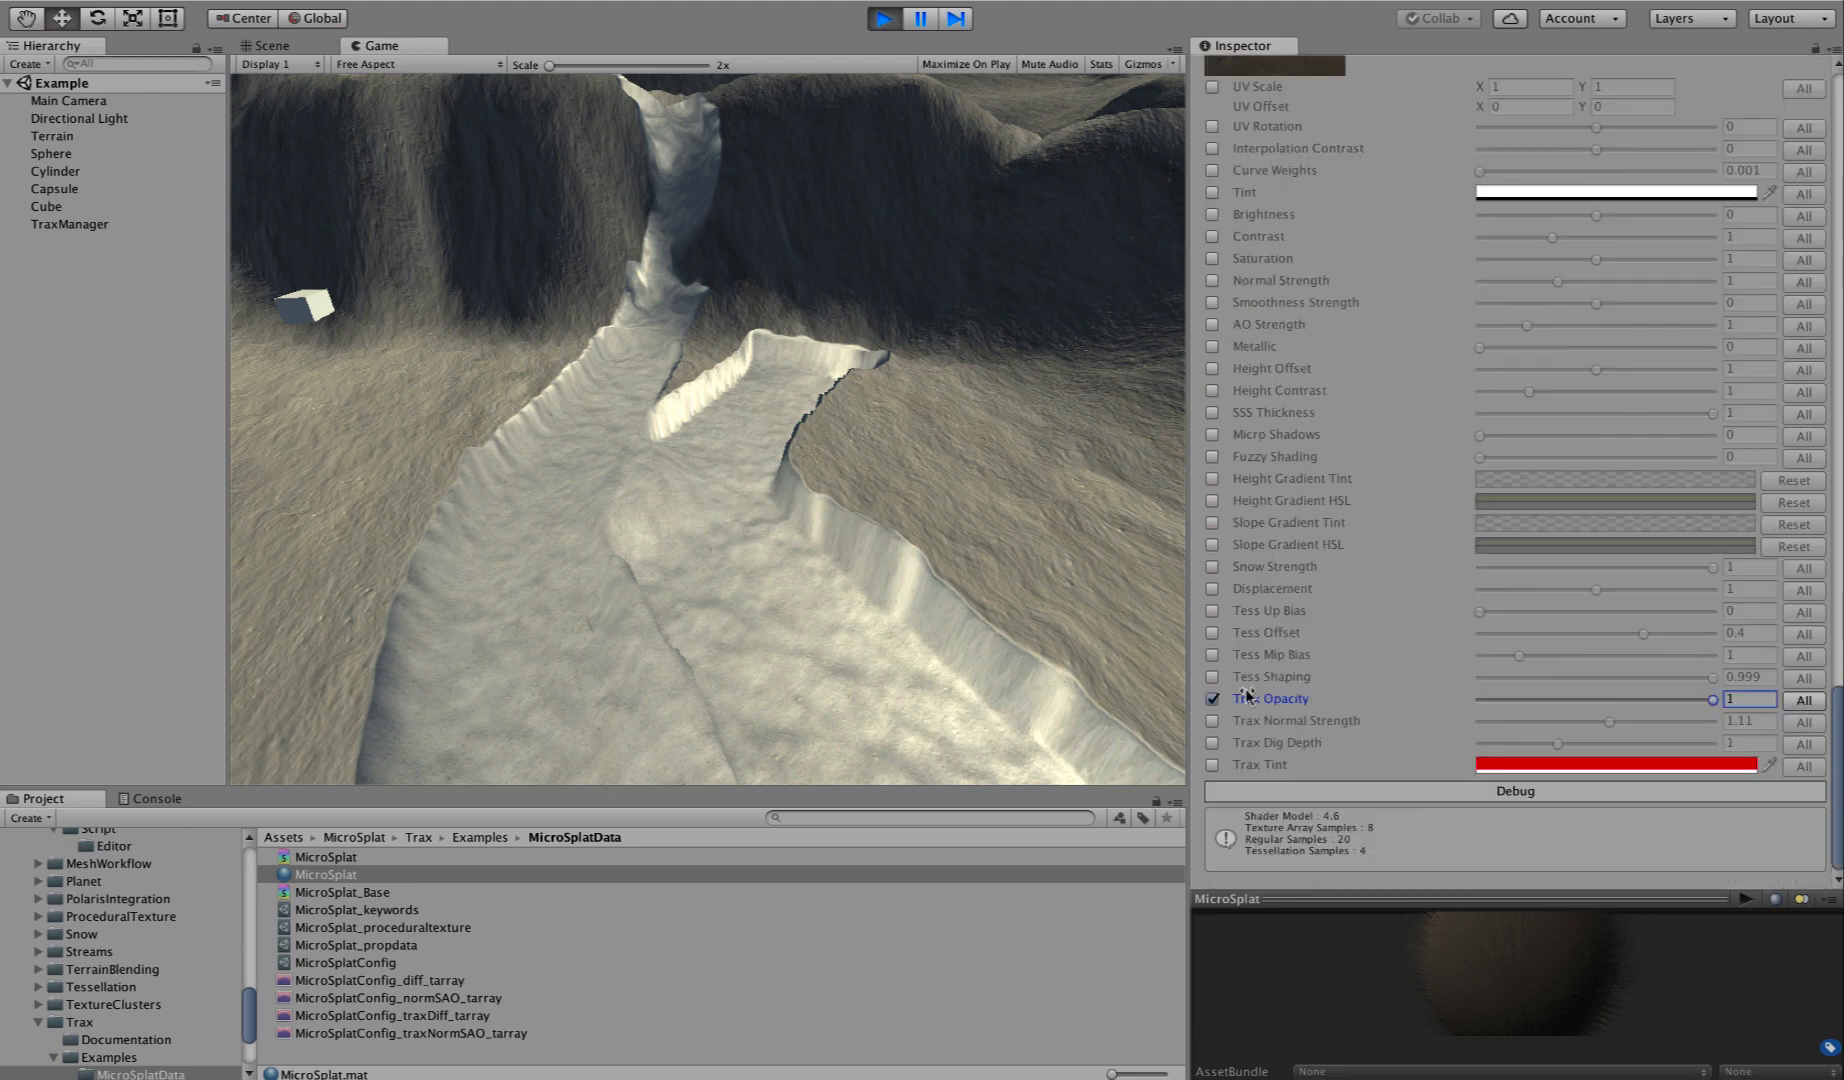
Enable the per-texture Trax Dig Depth, try different depths ending at 1.33, and disable it again.
{"action": "left_click", "coordinate": [1212, 743]}
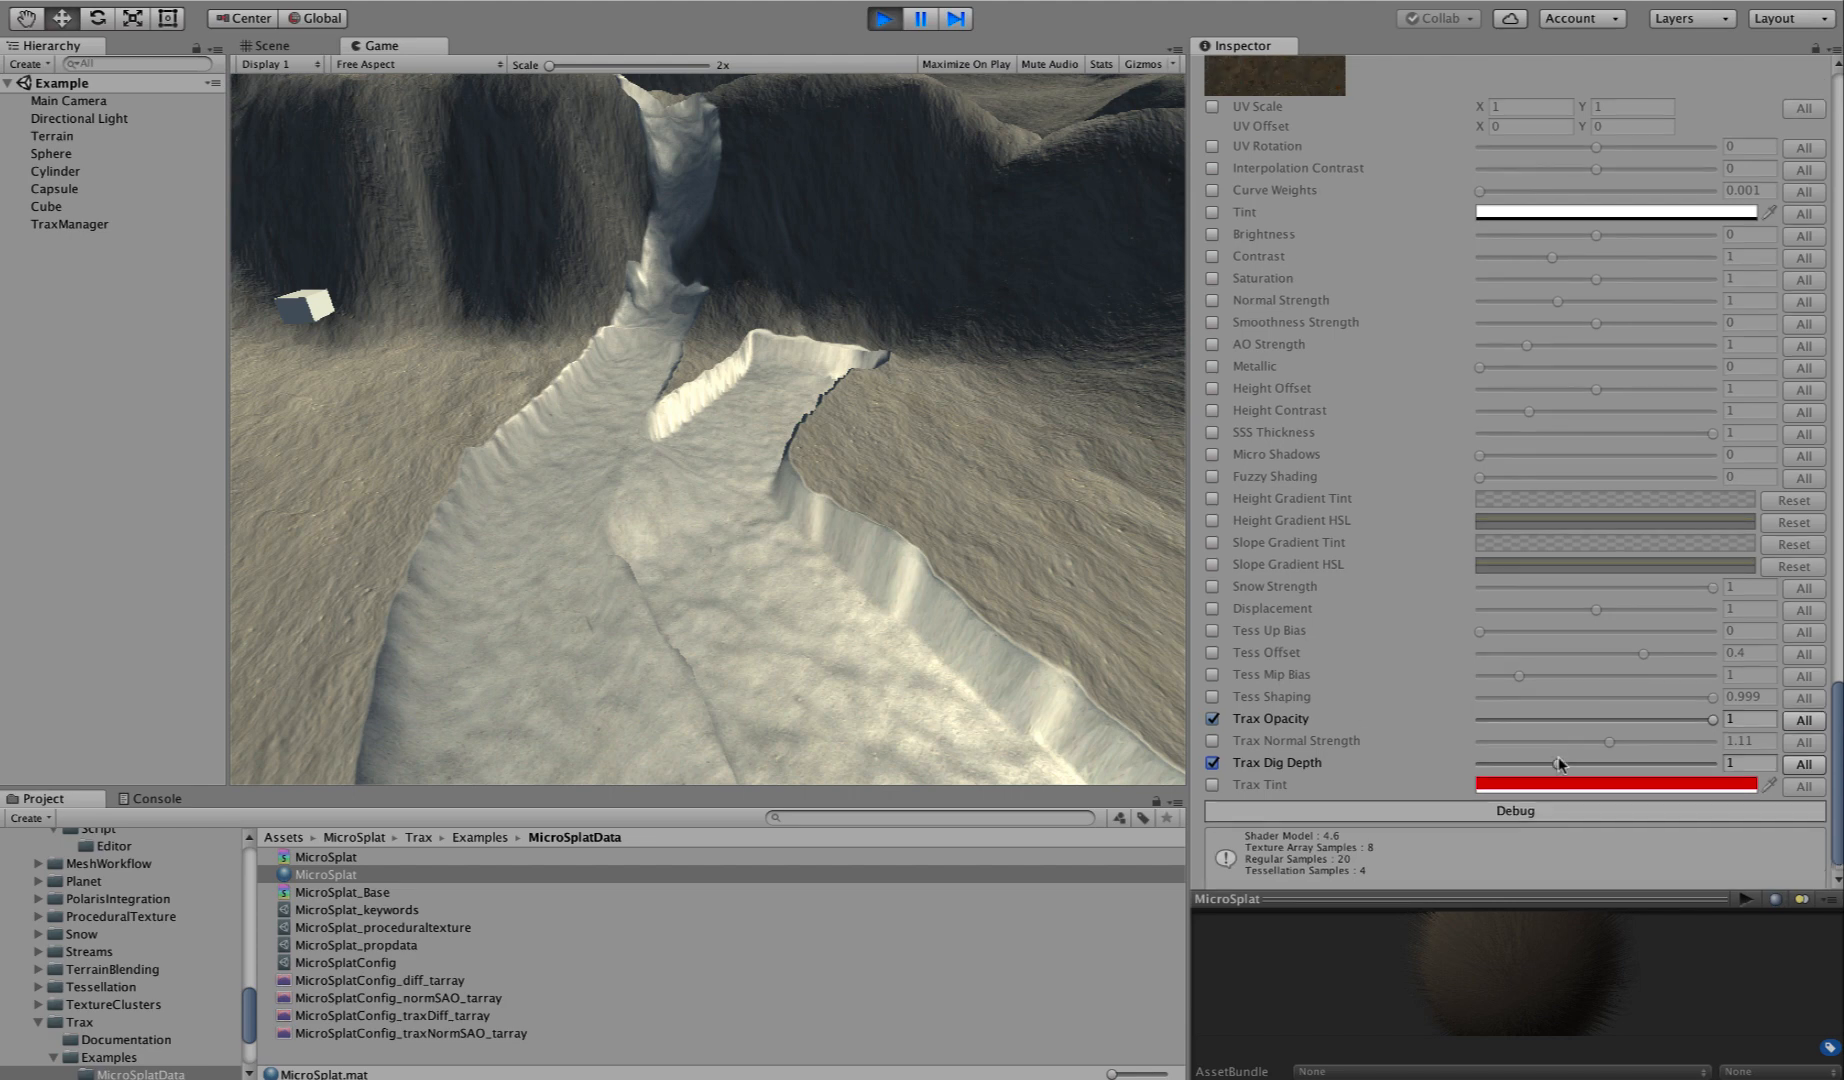
{"action": "left_click_drag", "start_coordinate": [1558, 762], "coordinate": [1843, 762]}
{"action": "left_click_drag", "start_coordinate": [1690, 808], "coordinate": [1583, 768]}
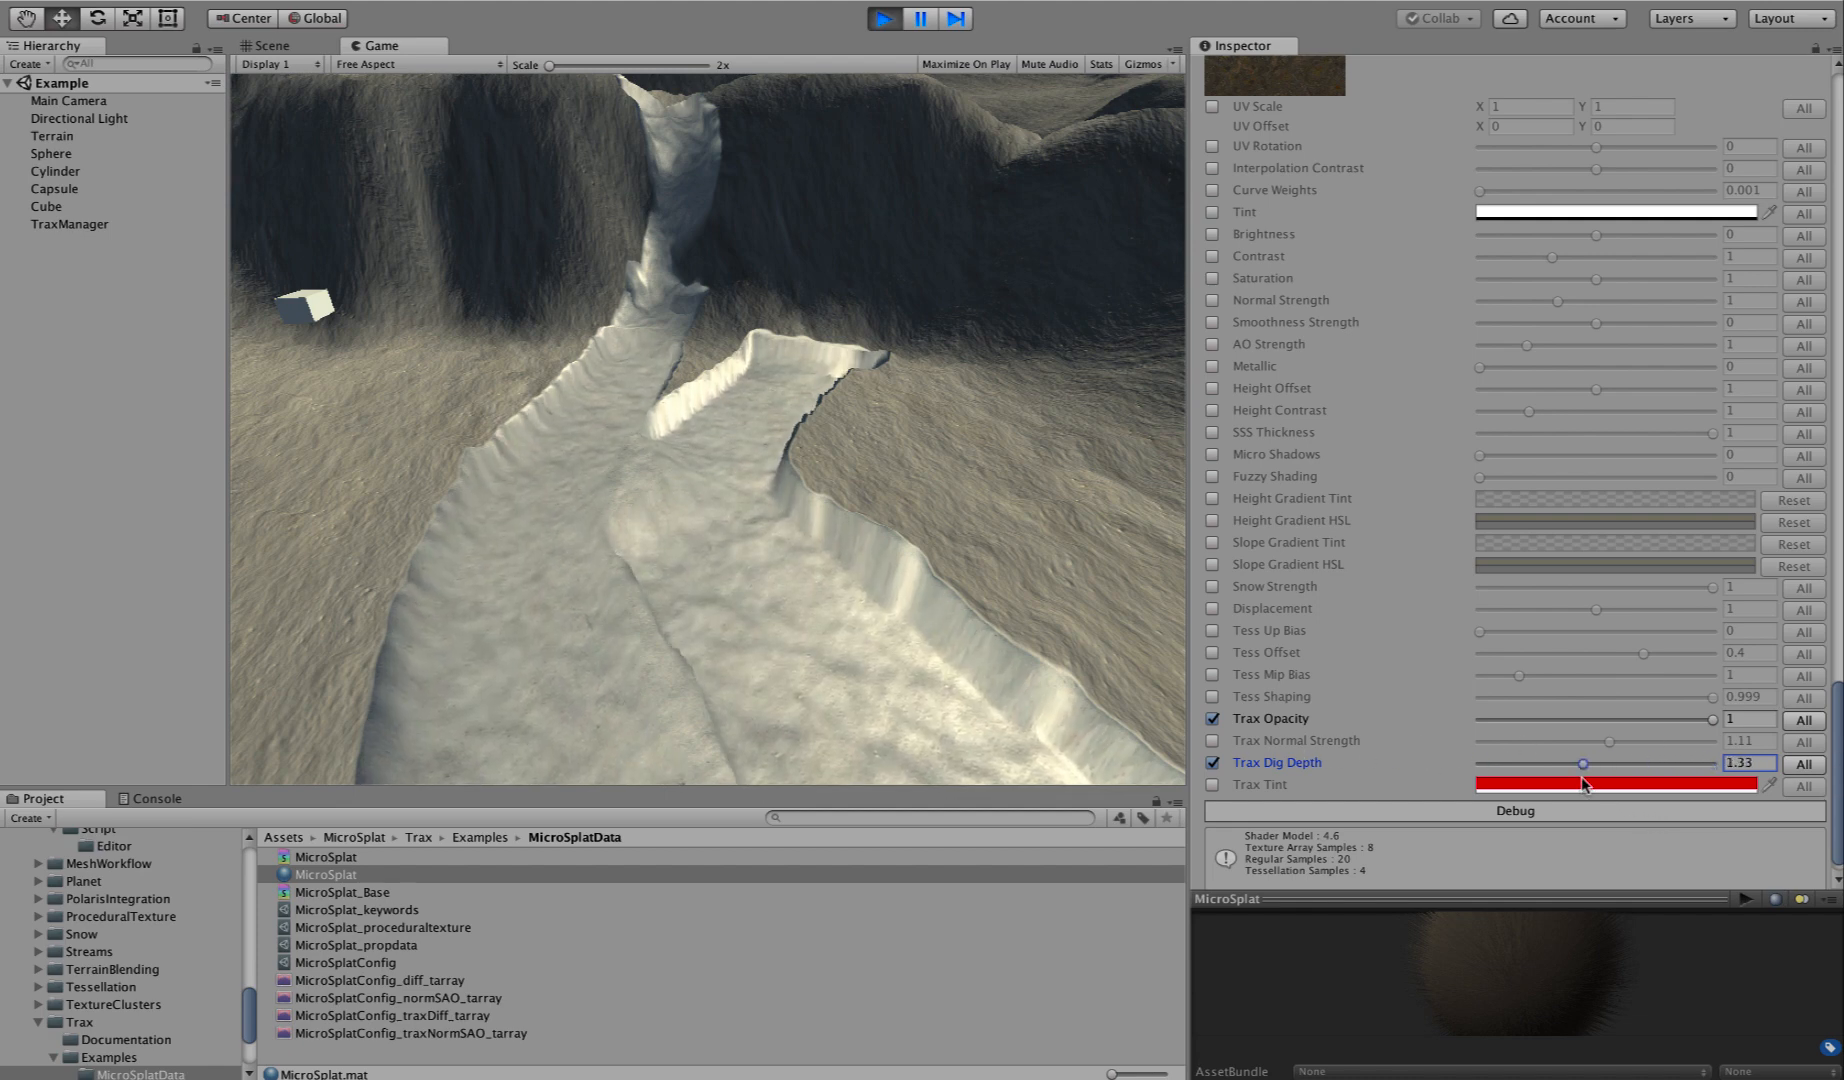
{"action": "left_click", "coordinate": [1213, 786]}
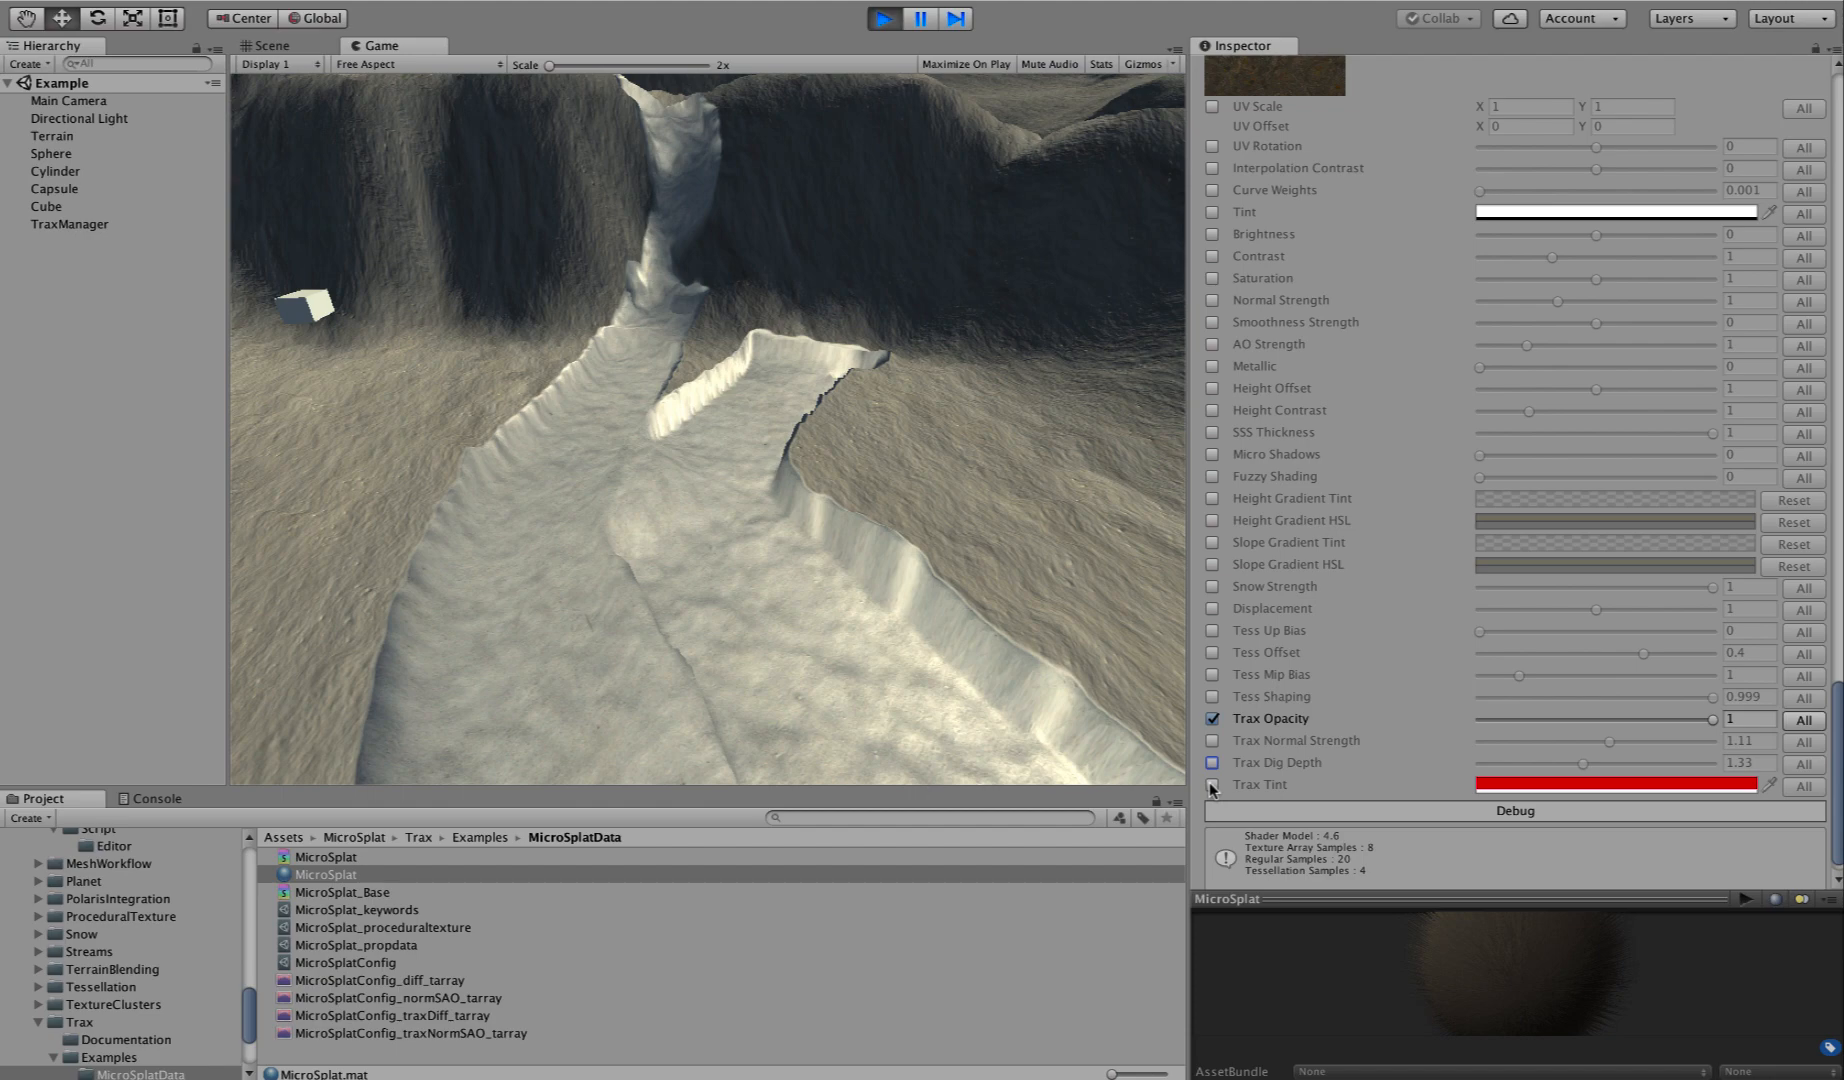
Turn off the material's snow by setting Global Snow to None.
{"action": "scroll", "coordinate": [1390, 430], "scroll_direction": "up", "scroll_amount": 5}
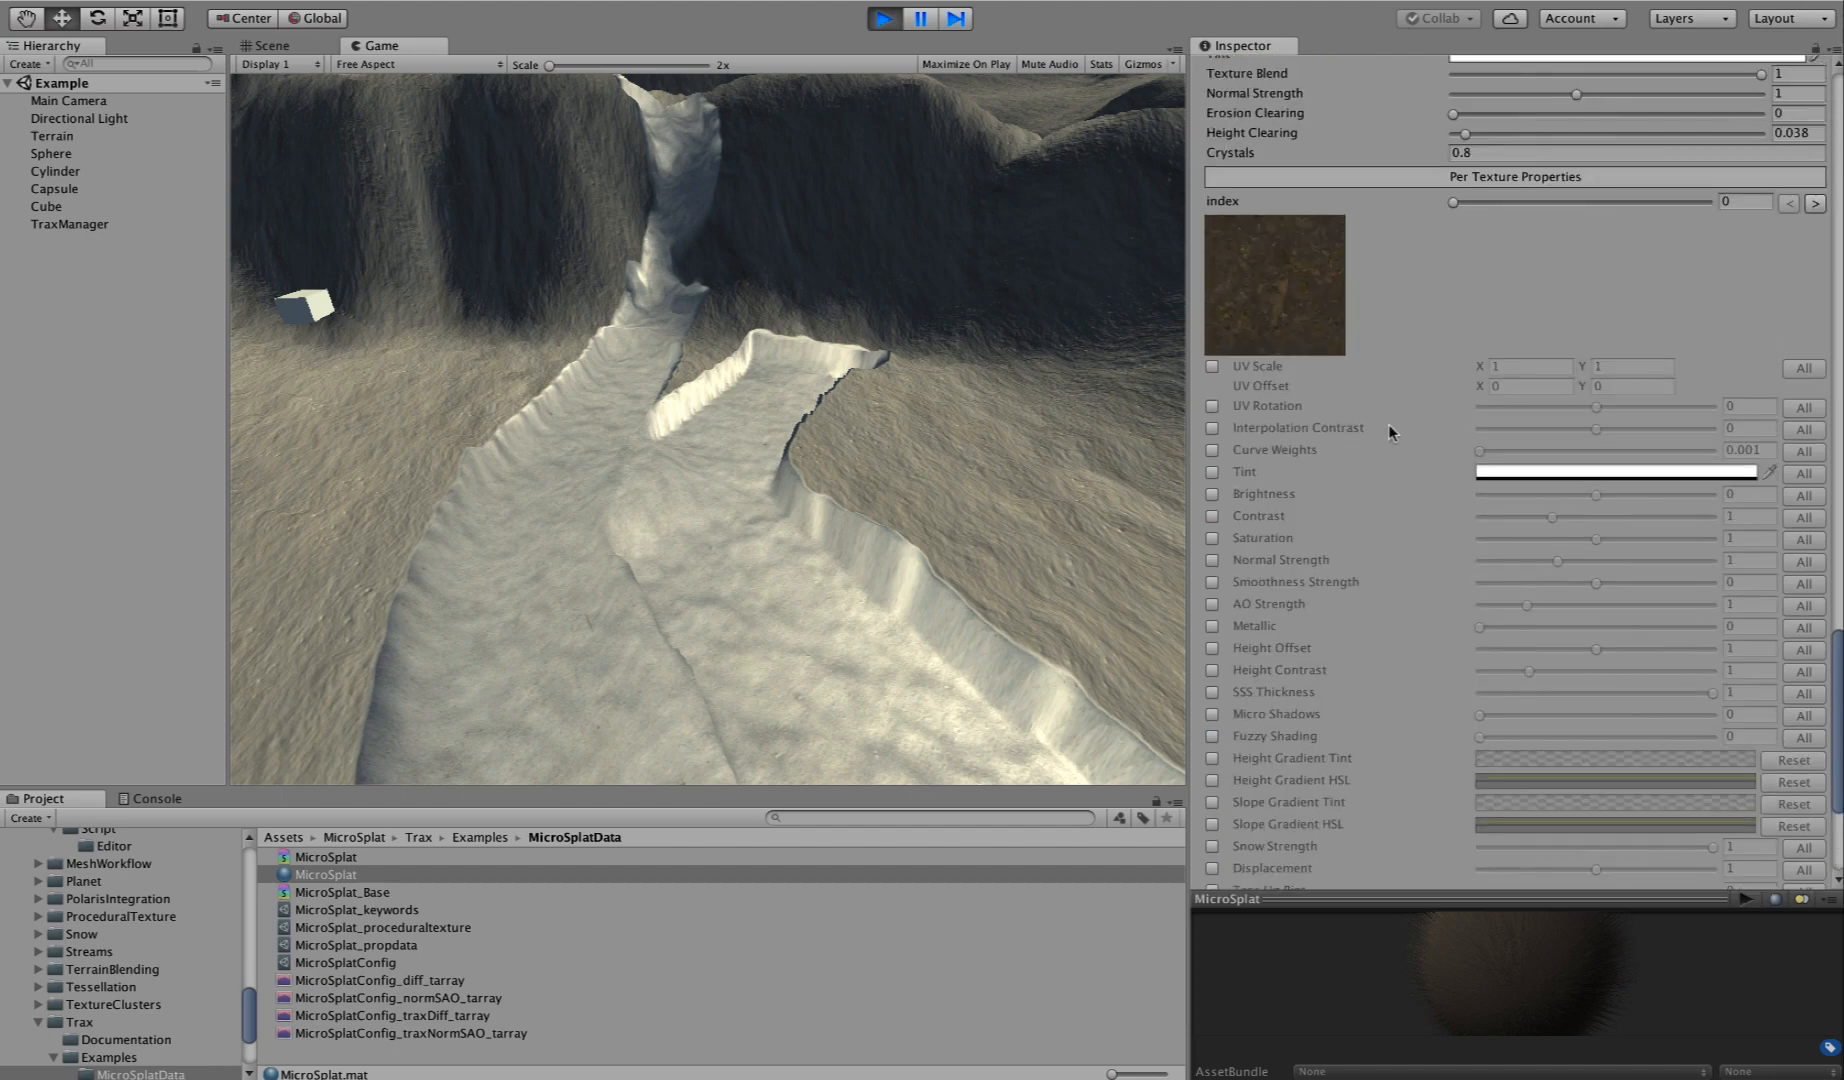
{"action": "scroll", "coordinate": [1389, 431], "scroll_direction": "up", "scroll_amount": 6}
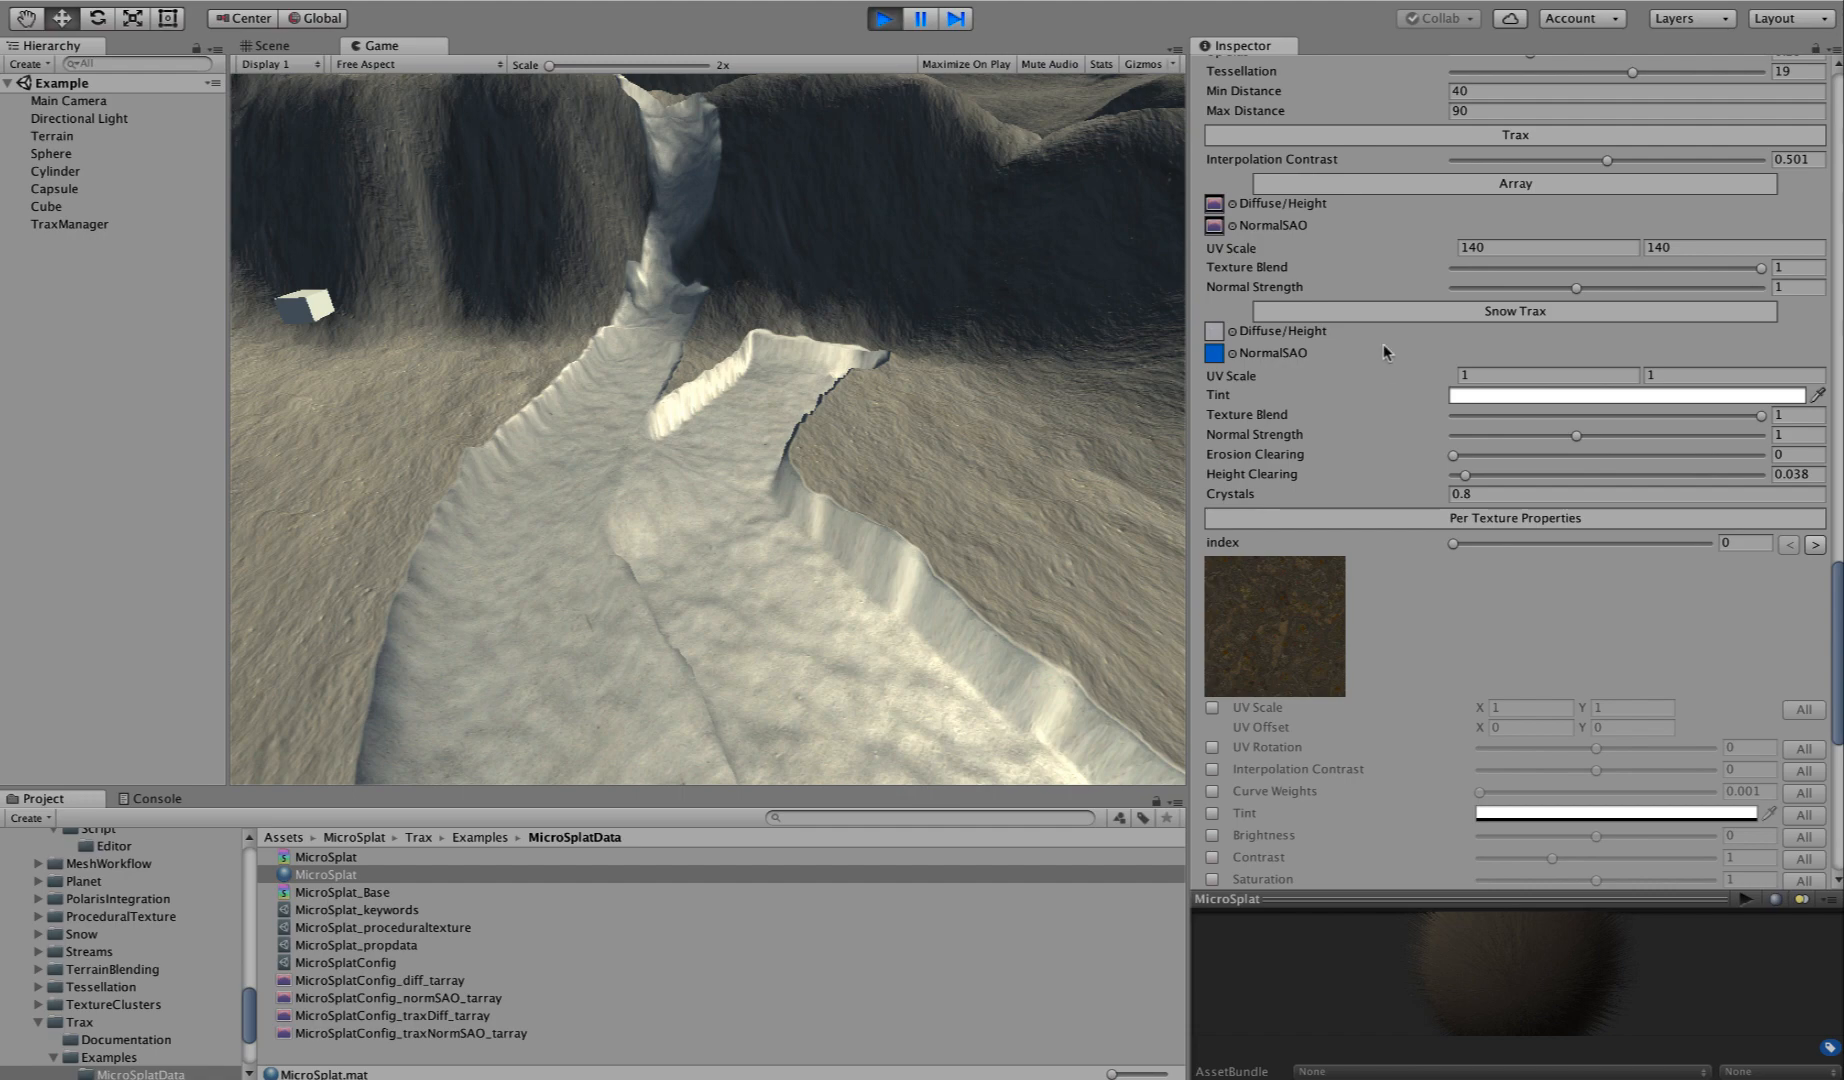
{"action": "scroll", "coordinate": [1383, 344], "scroll_direction": "up", "scroll_amount": 6}
{"action": "scroll", "coordinate": [1383, 344], "scroll_direction": "down", "scroll_amount": 3}
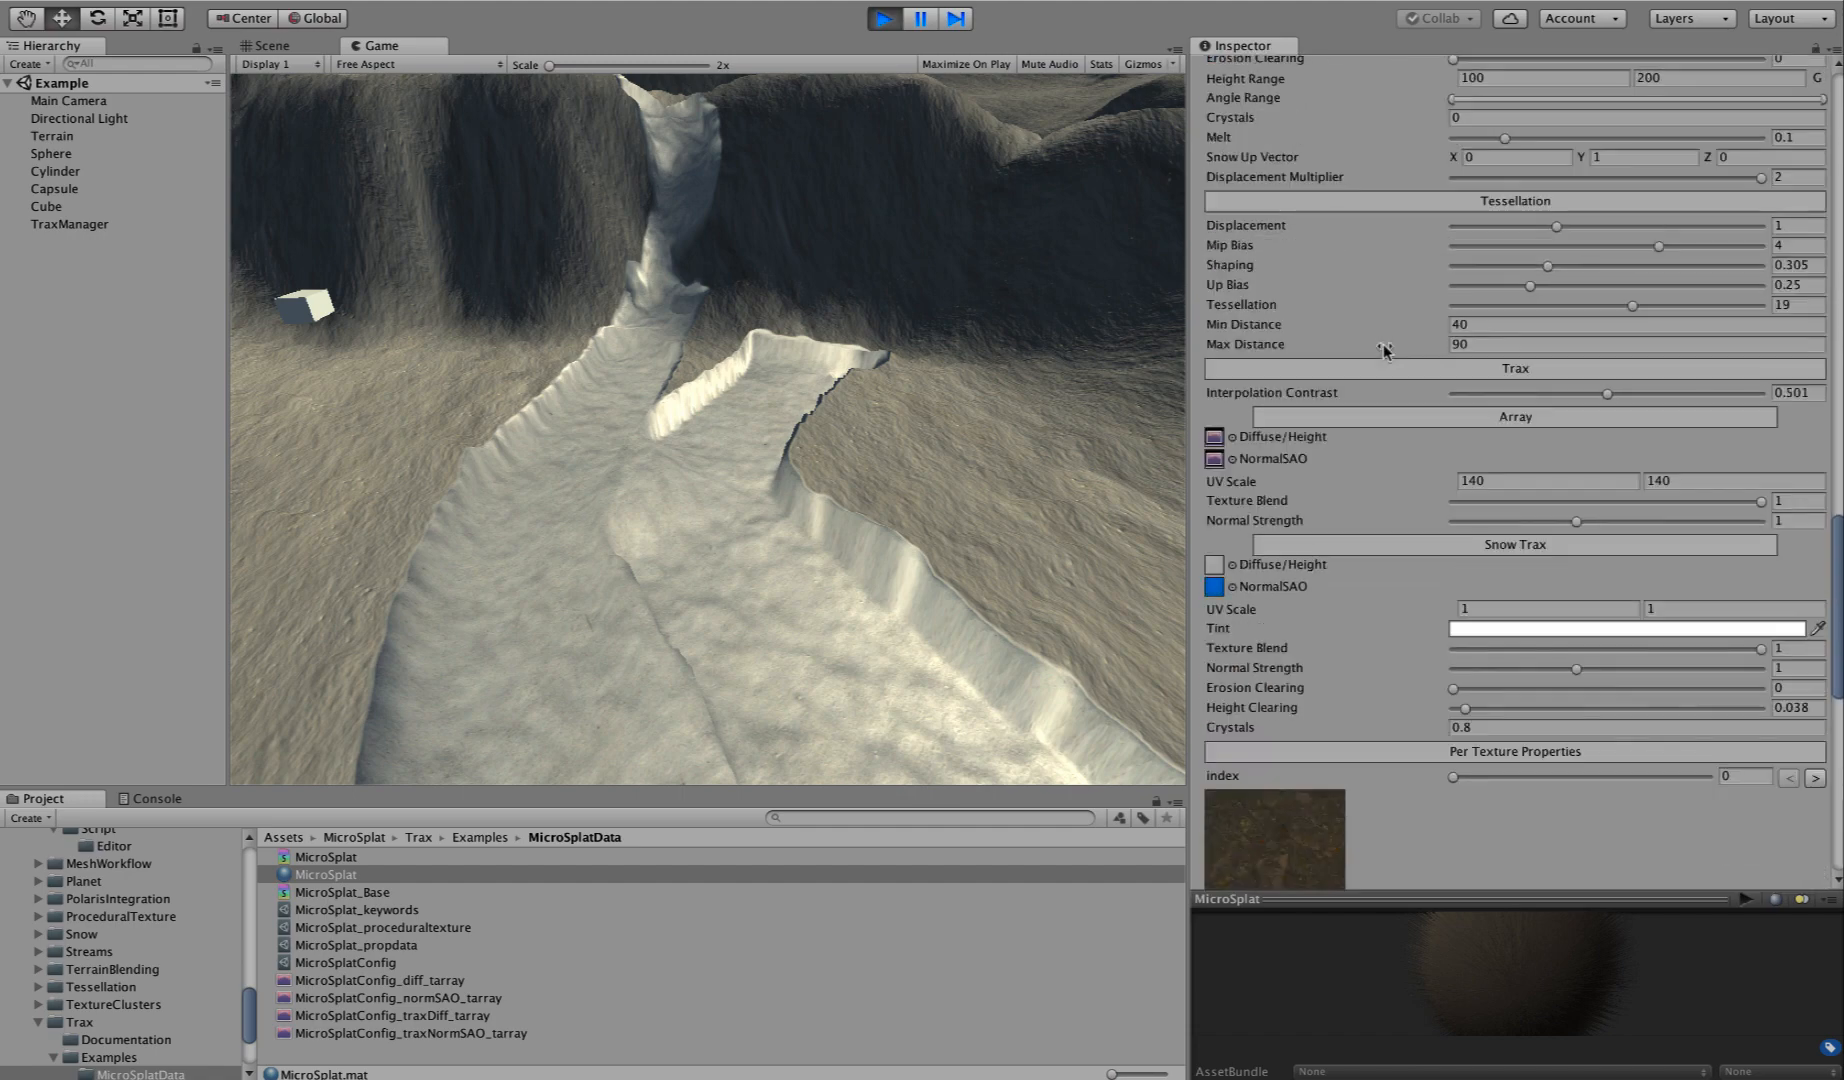
{"action": "scroll", "coordinate": [1383, 344], "scroll_direction": "up", "scroll_amount": 4}
{"action": "scroll", "coordinate": [1384, 350], "scroll_direction": "up", "scroll_amount": 6}
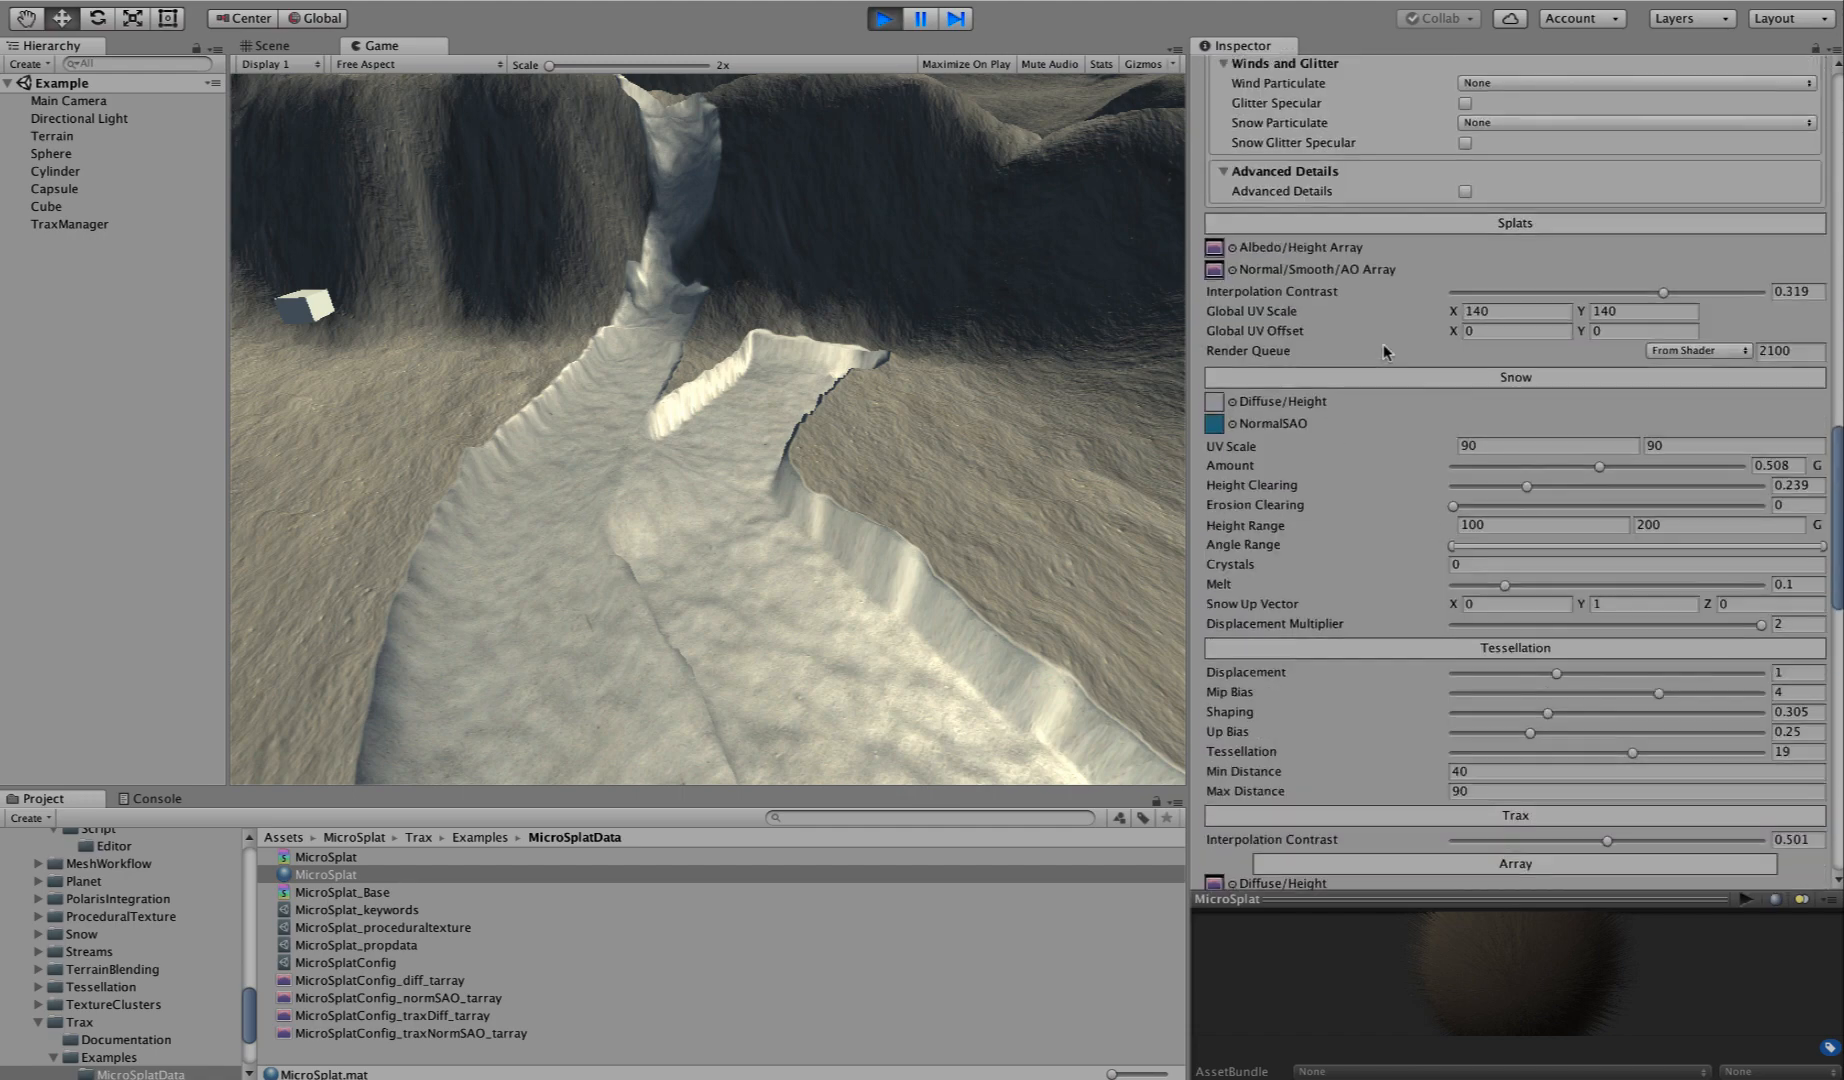
{"action": "scroll", "coordinate": [1523, 388], "scroll_direction": "up", "scroll_amount": 12}
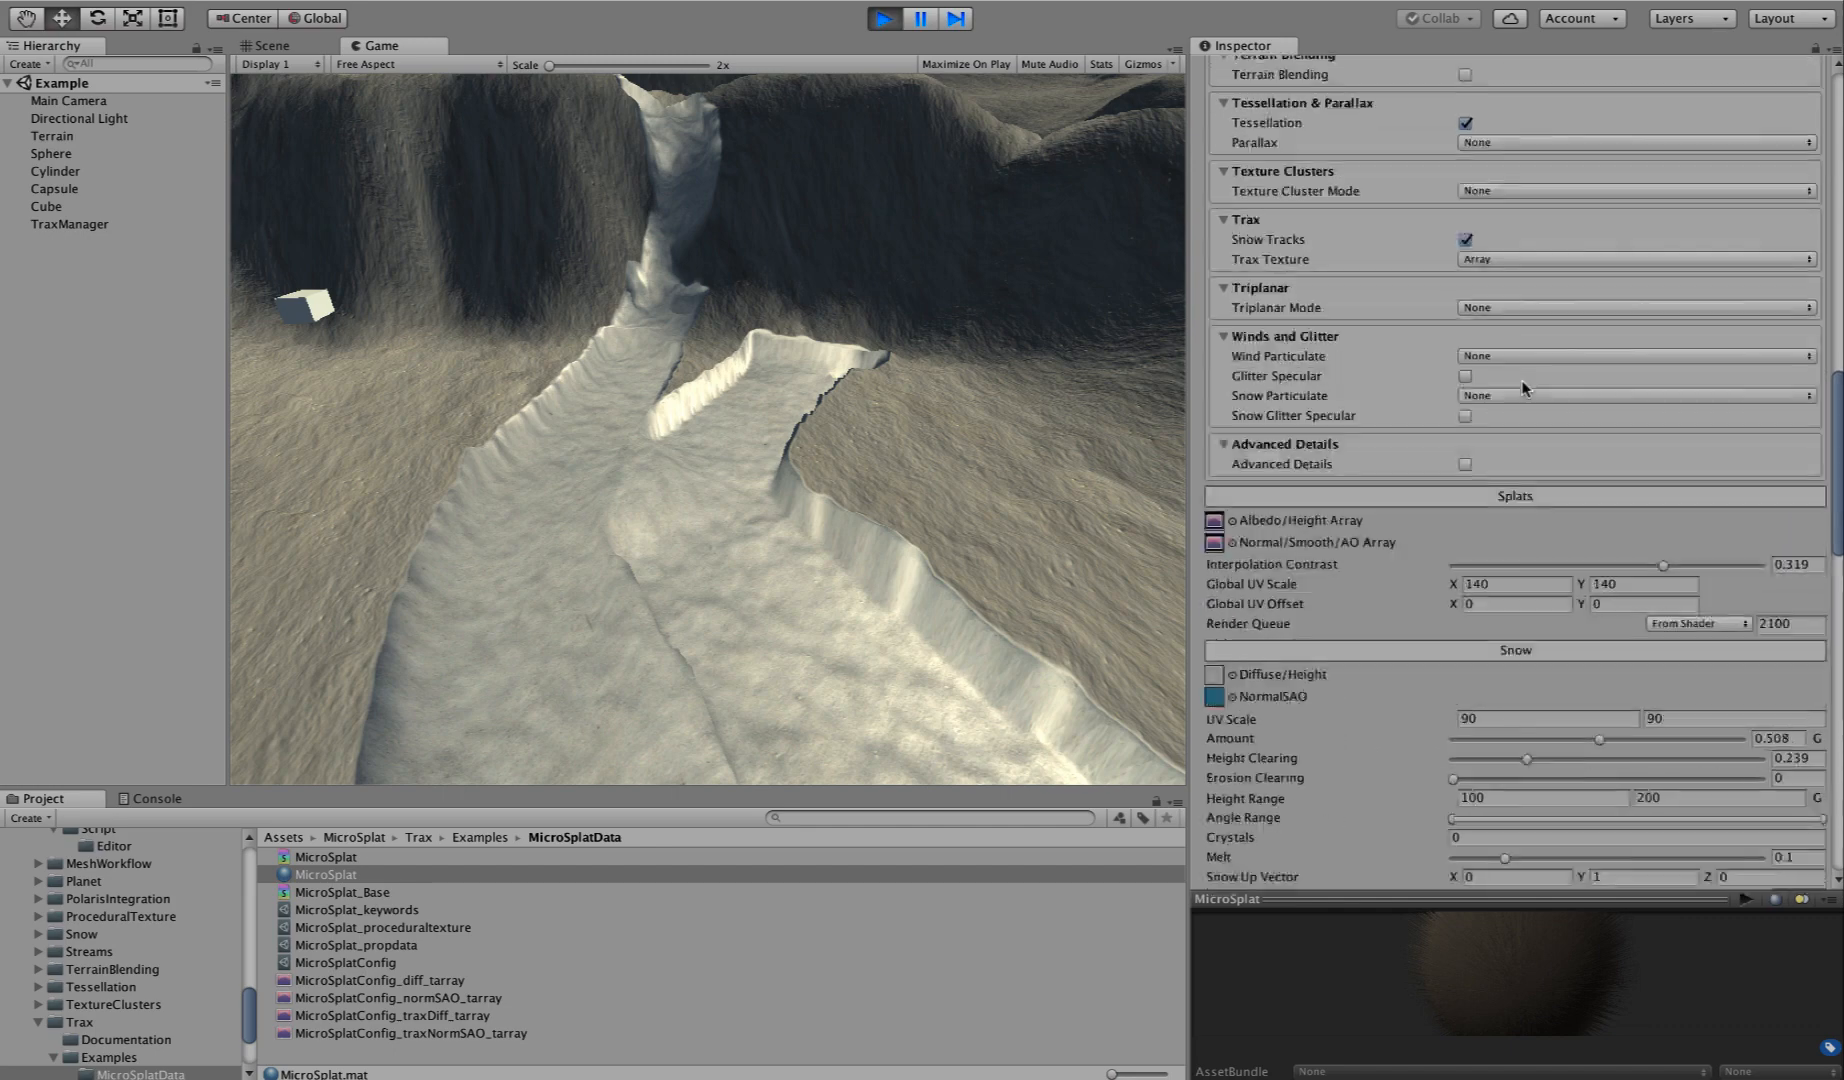
{"action": "scroll", "coordinate": [1523, 388], "scroll_direction": "up", "scroll_amount": 1}
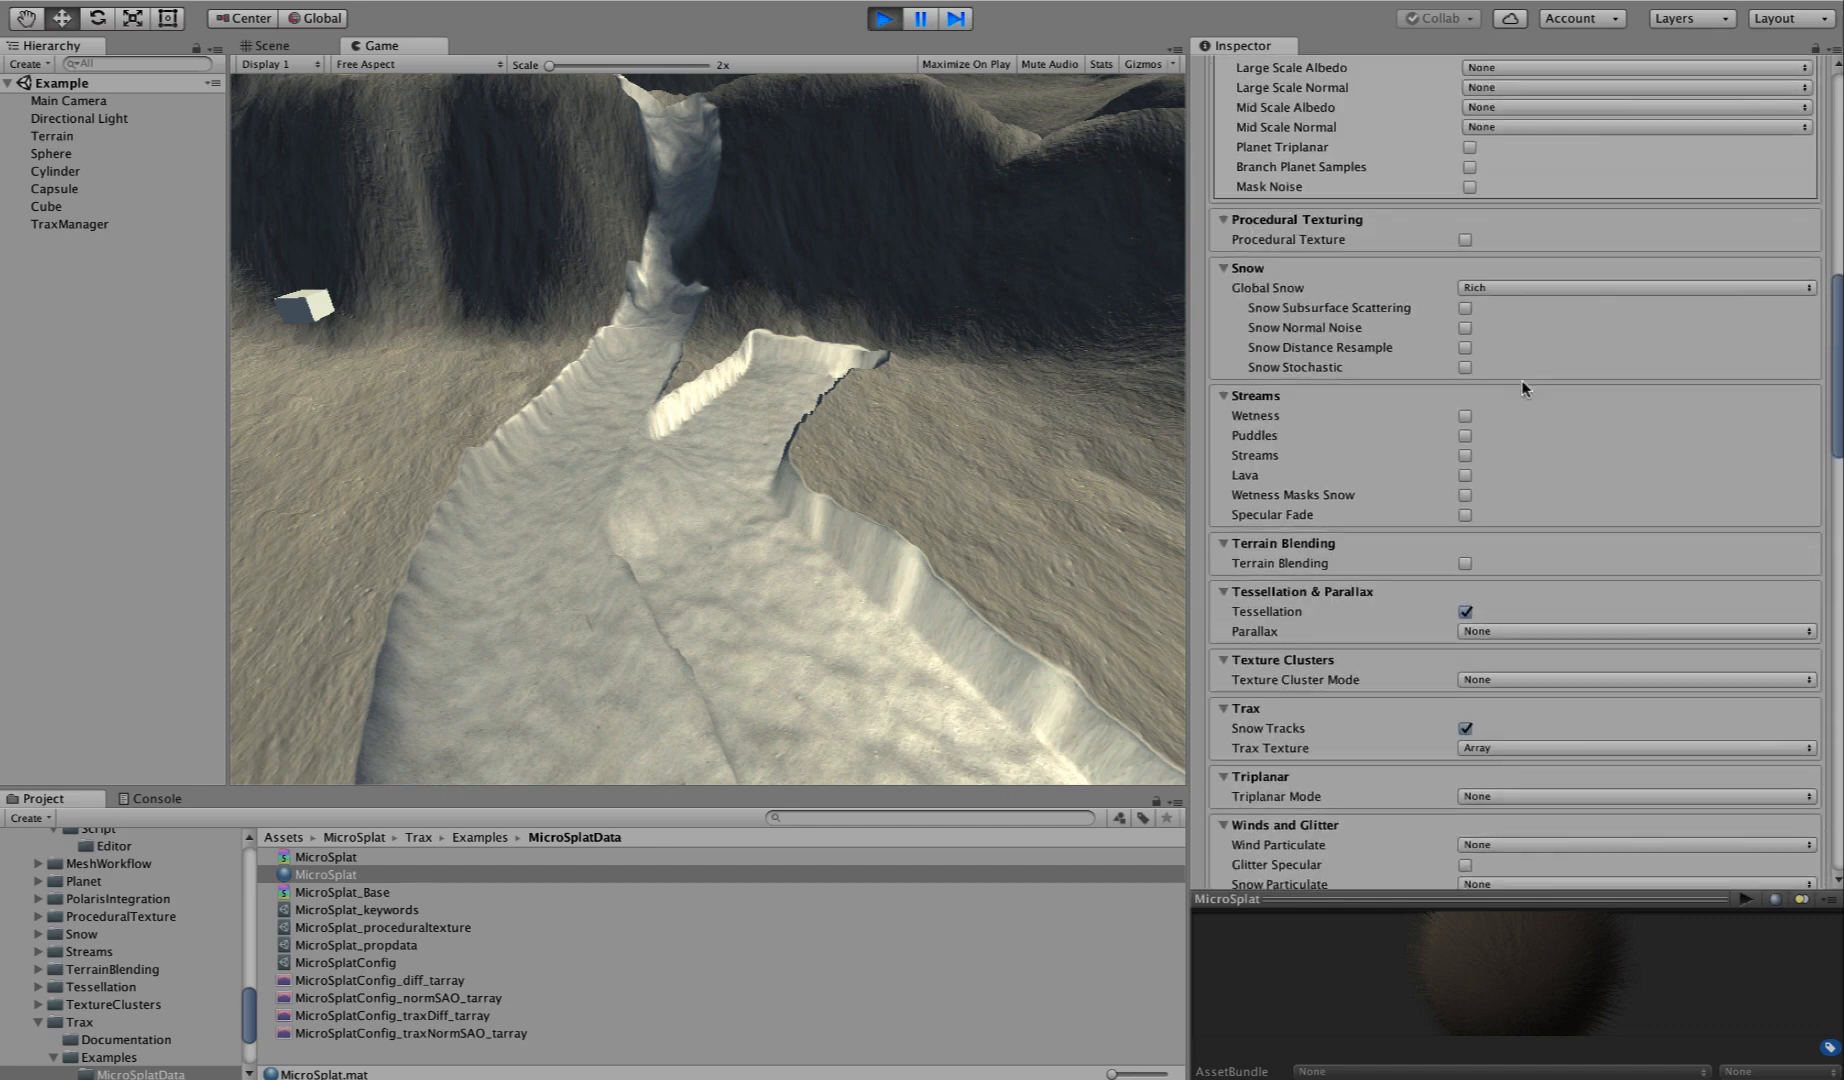
{"action": "left_click", "coordinate": [1485, 287]}
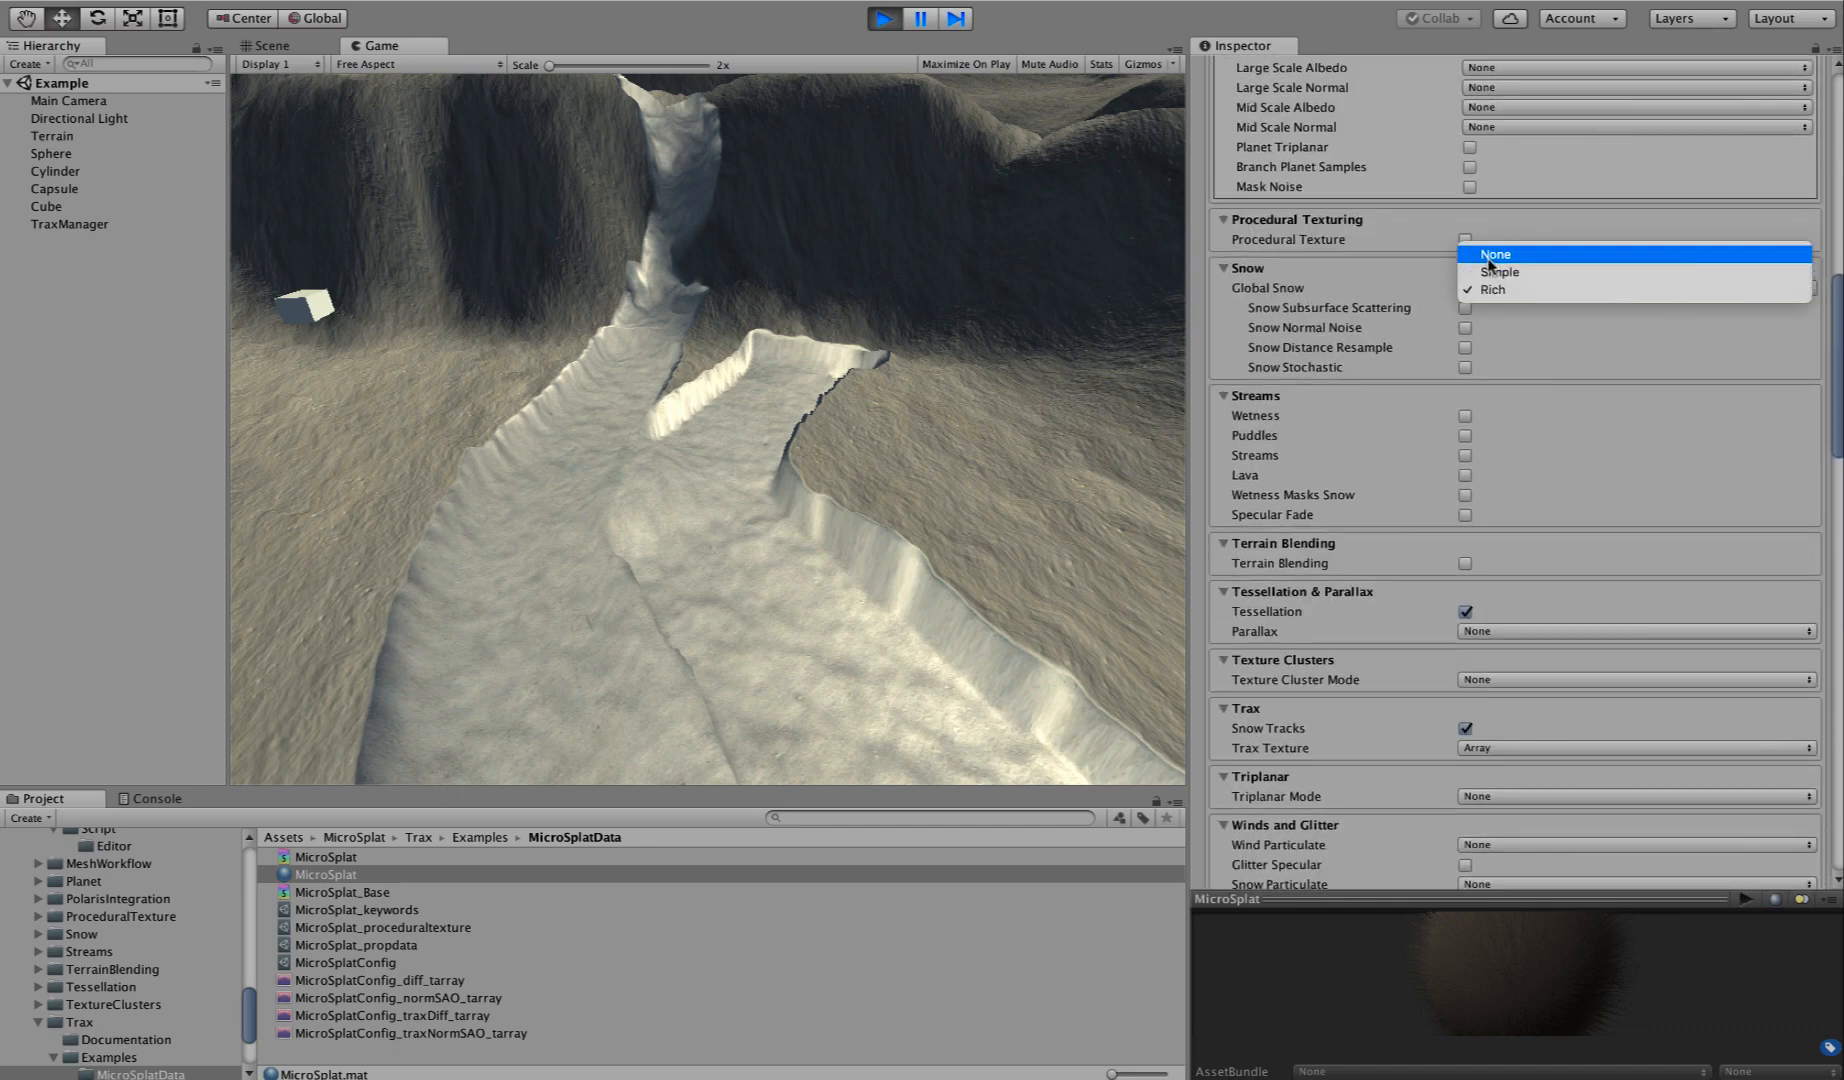
{"action": "left_click", "coordinate": [1487, 256]}
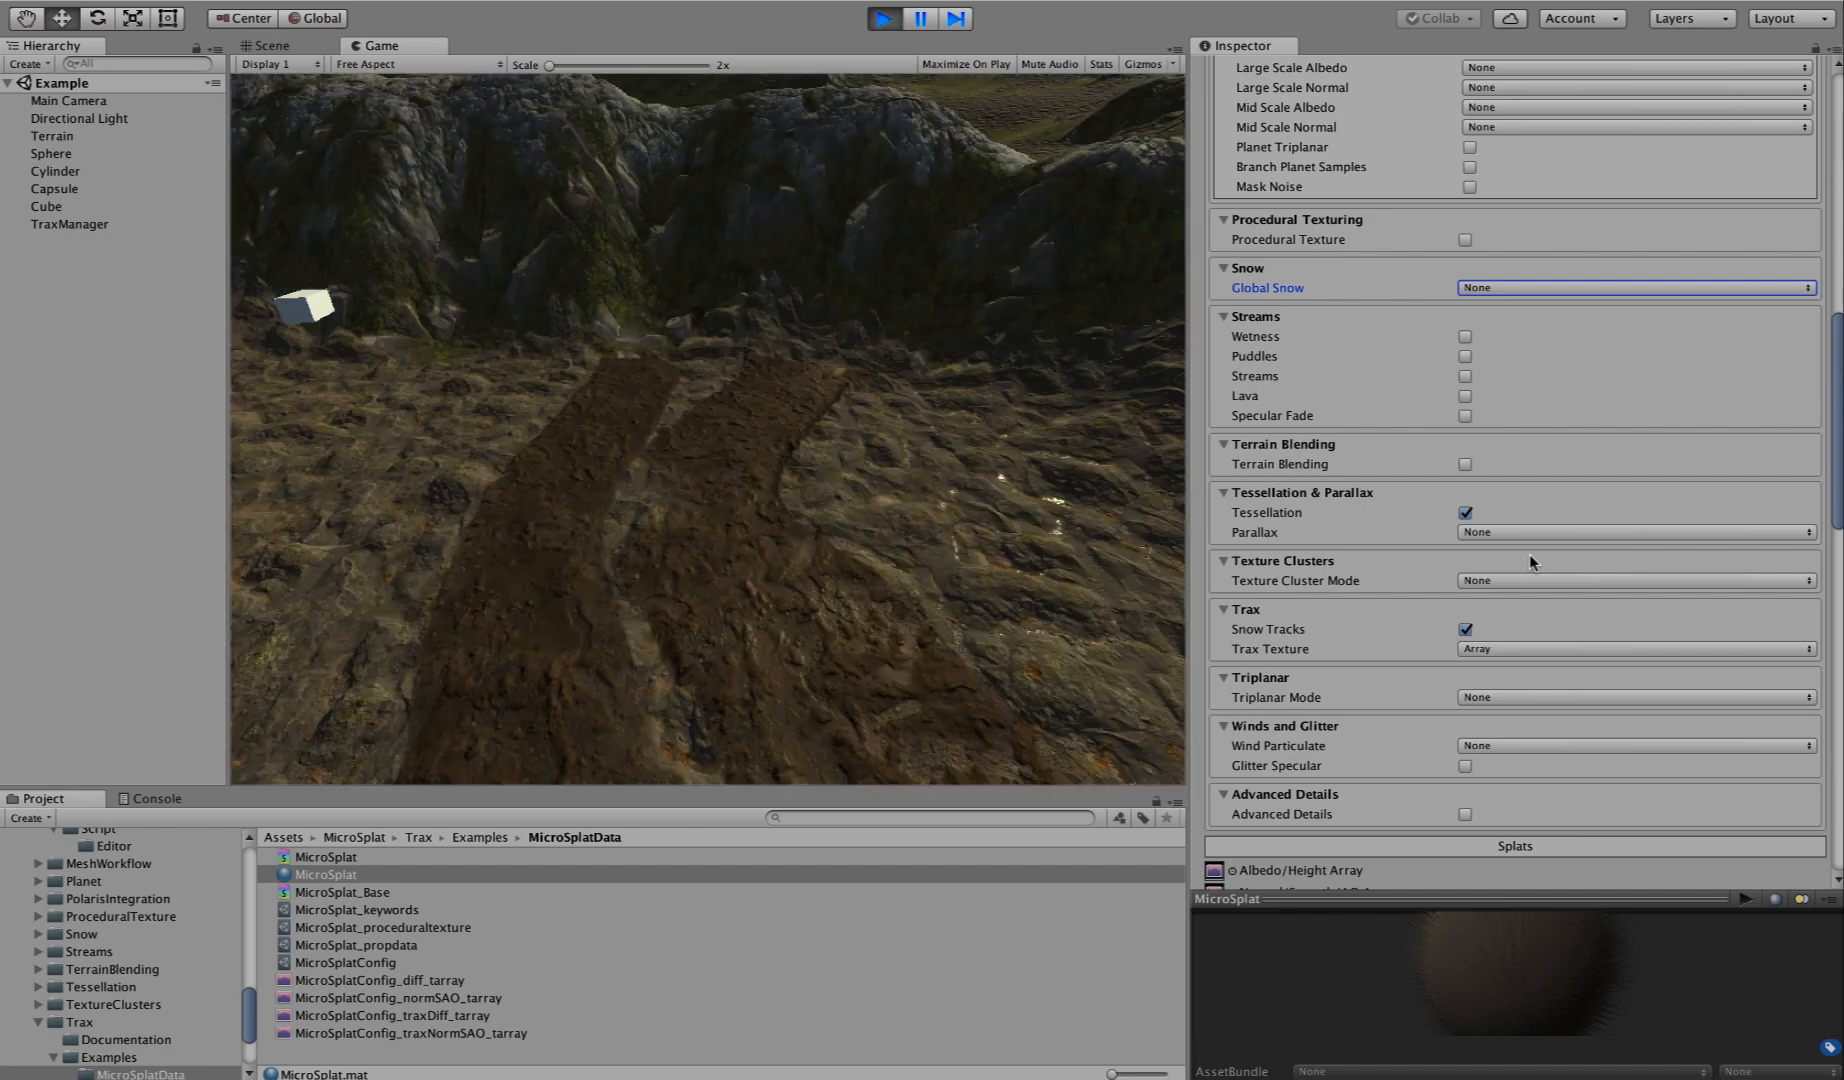
Enable the Lava feature for the material and set the W component of Trax Levels to 1.
{"action": "left_click", "coordinate": [1465, 396]}
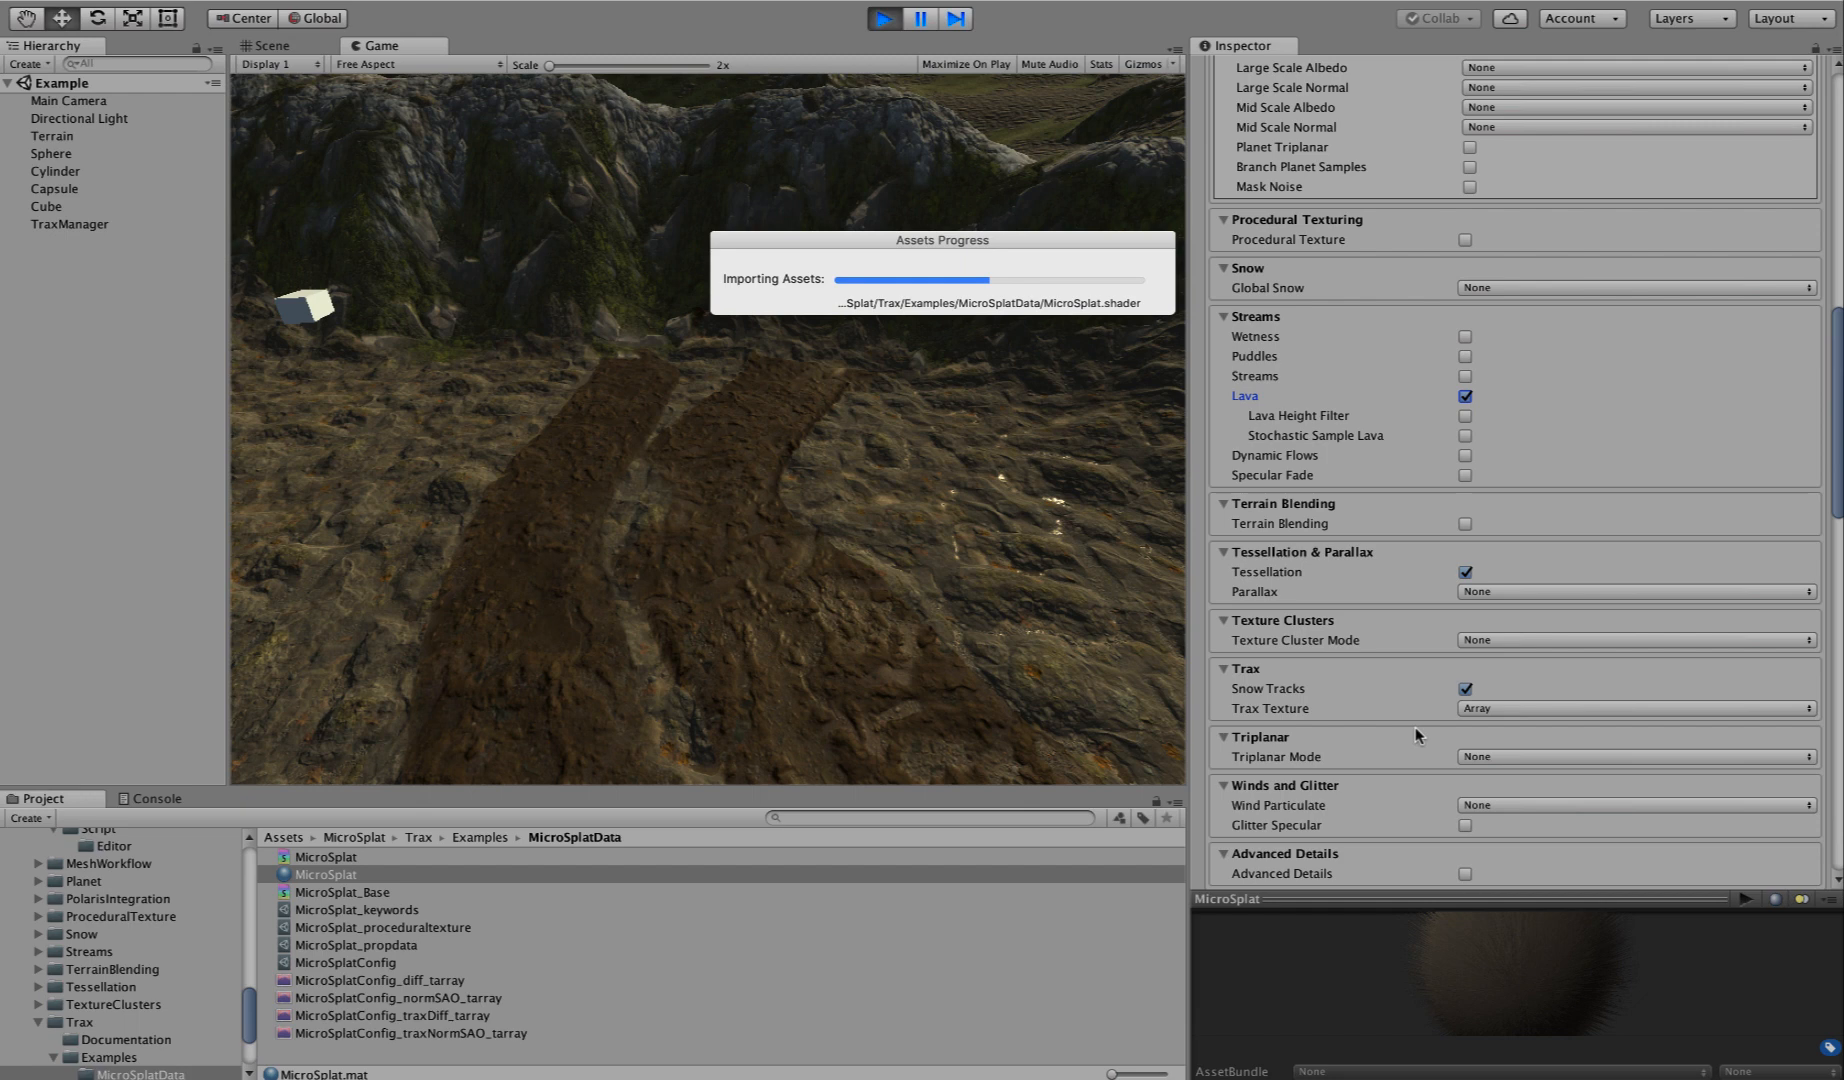
{"action": "scroll", "coordinate": [1415, 728], "scroll_direction": "down", "scroll_amount": 5}
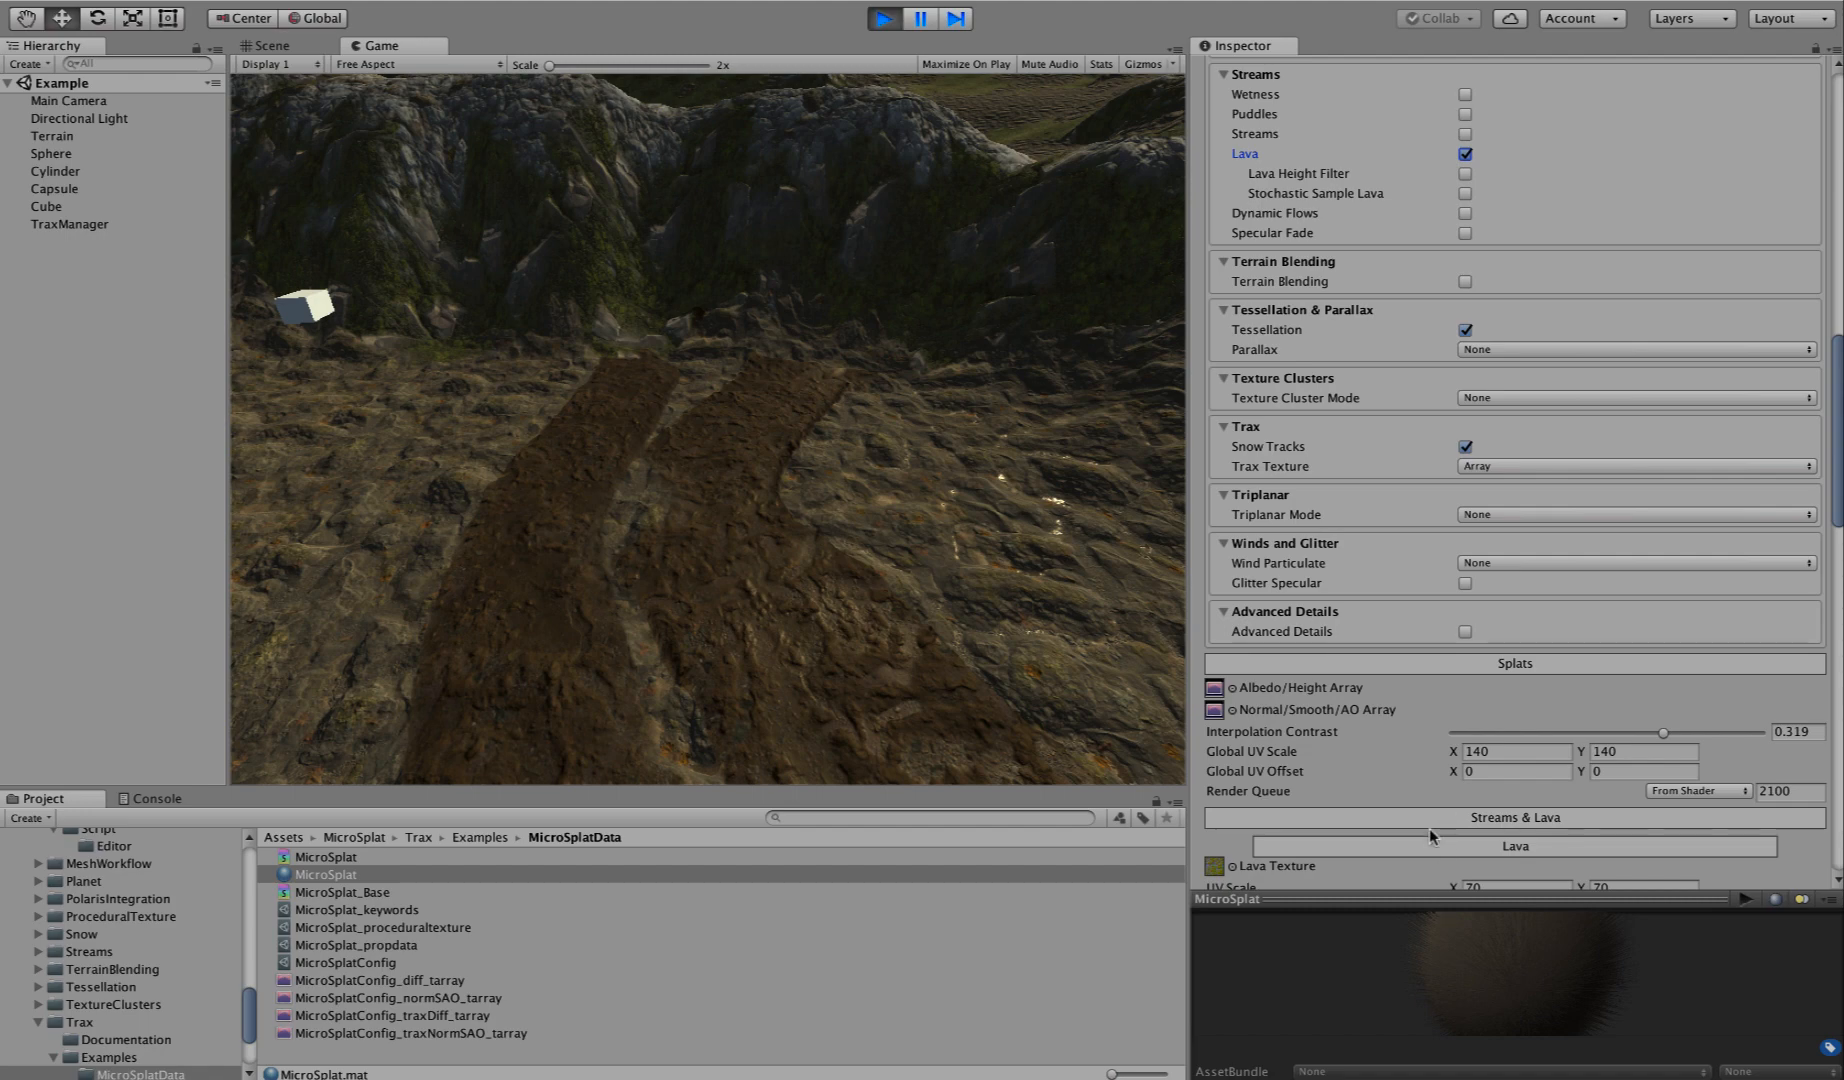
{"action": "scroll", "coordinate": [1425, 810], "scroll_direction": "down", "scroll_amount": 10}
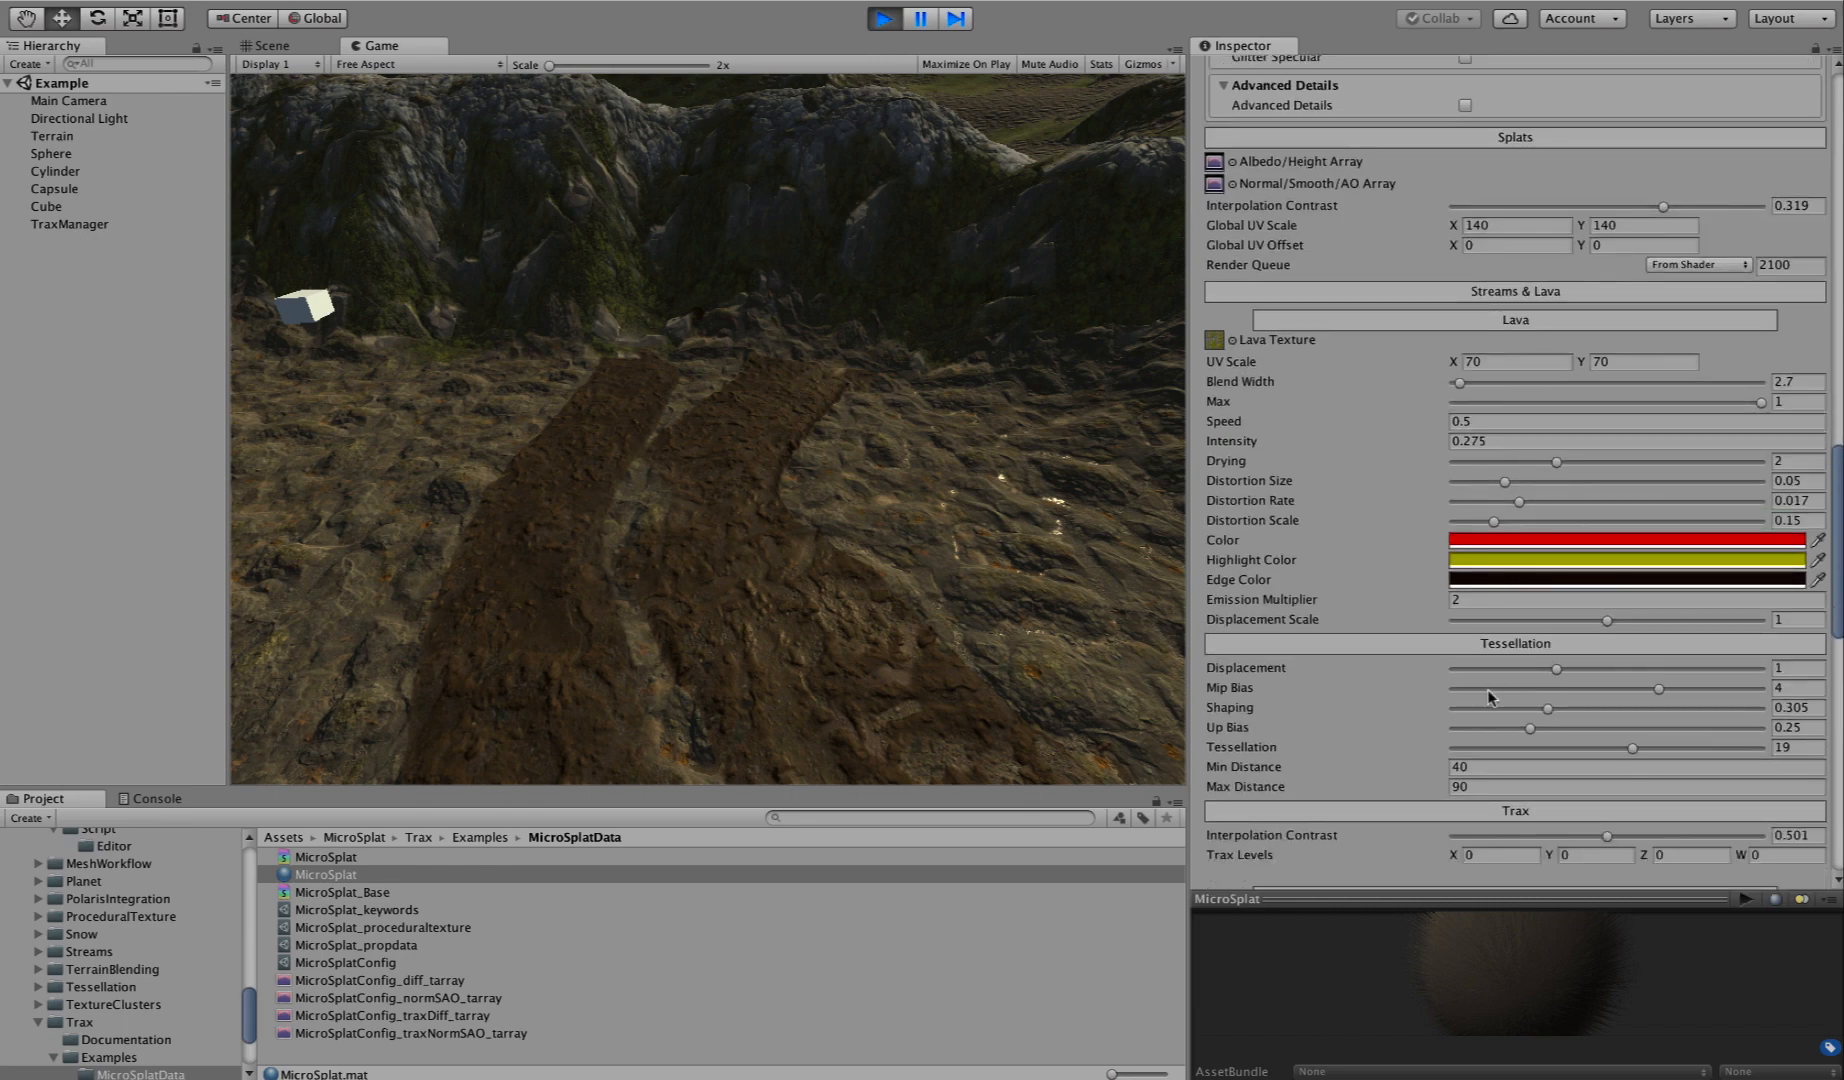
{"action": "scroll", "coordinate": [1487, 689], "scroll_direction": "down", "scroll_amount": 6}
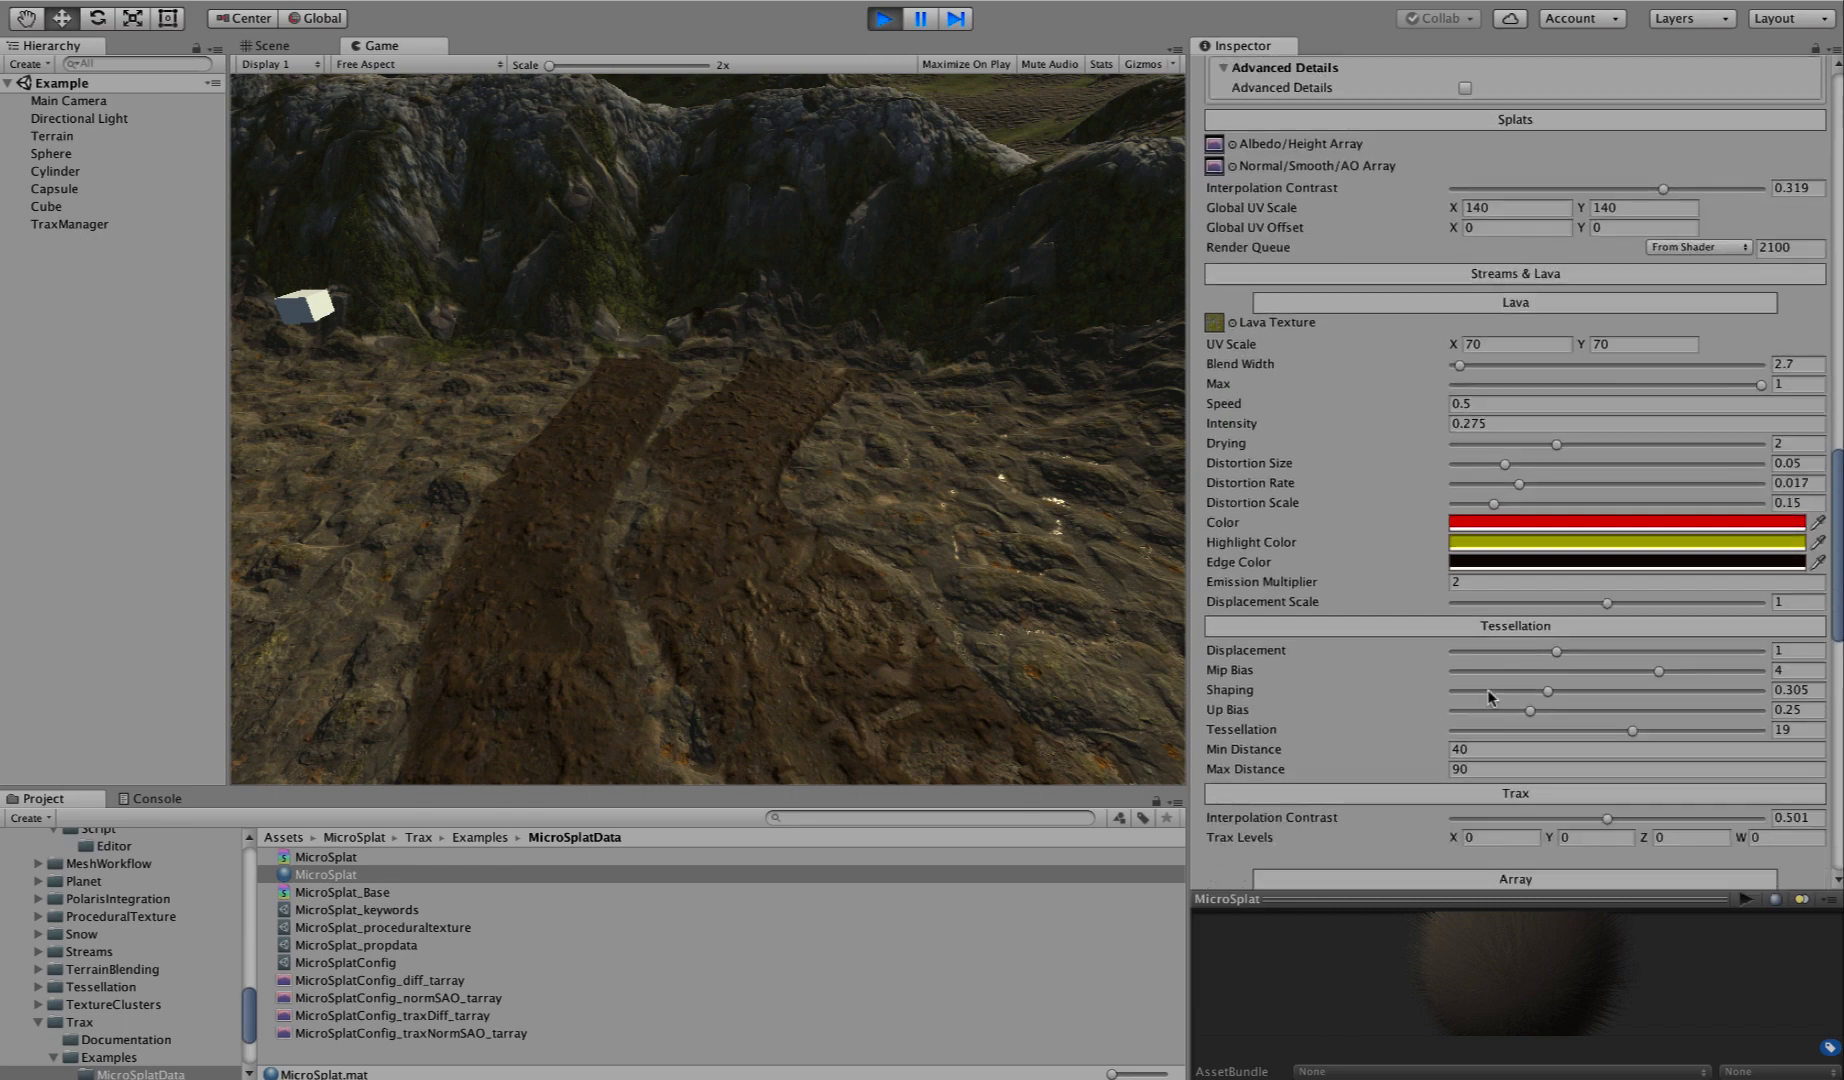
{"action": "scroll", "coordinate": [1487, 697], "scroll_direction": "down", "scroll_amount": 1}
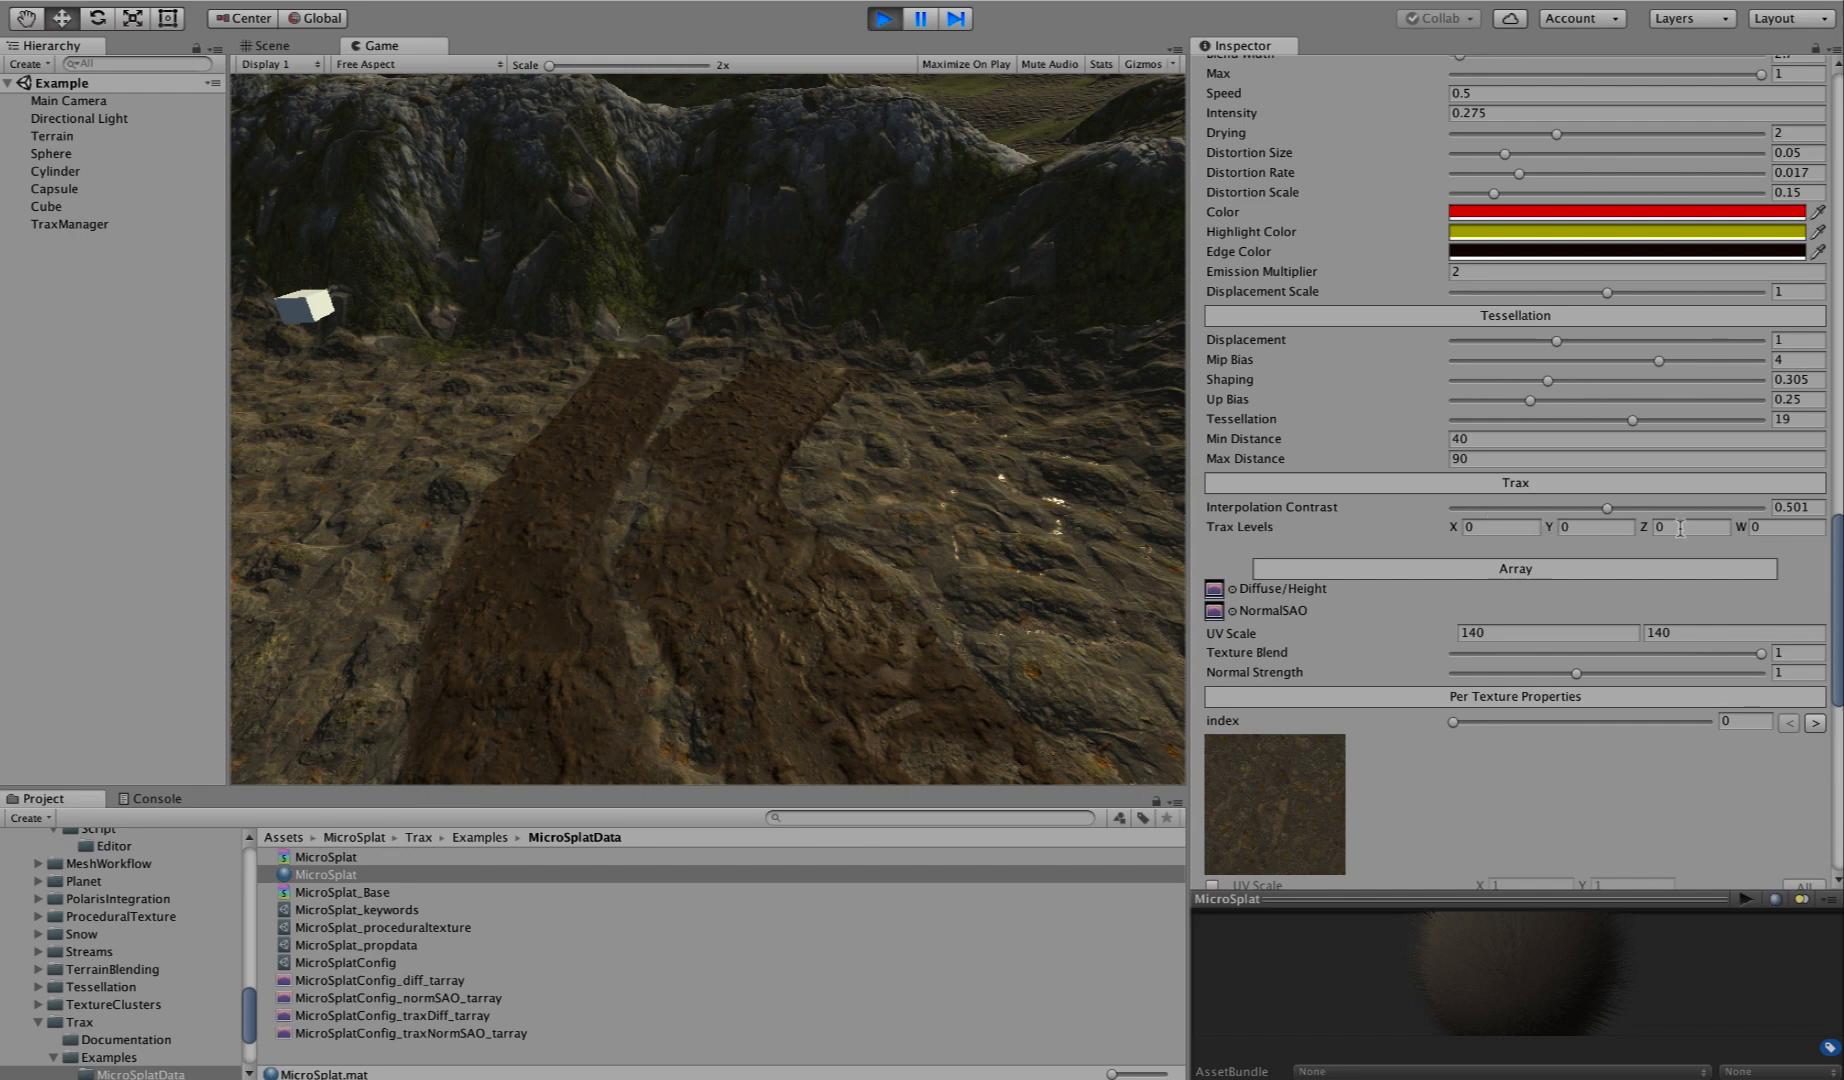
{"action": "left_click", "coordinate": [1784, 524]}
{"action": "type", "text": "1"}
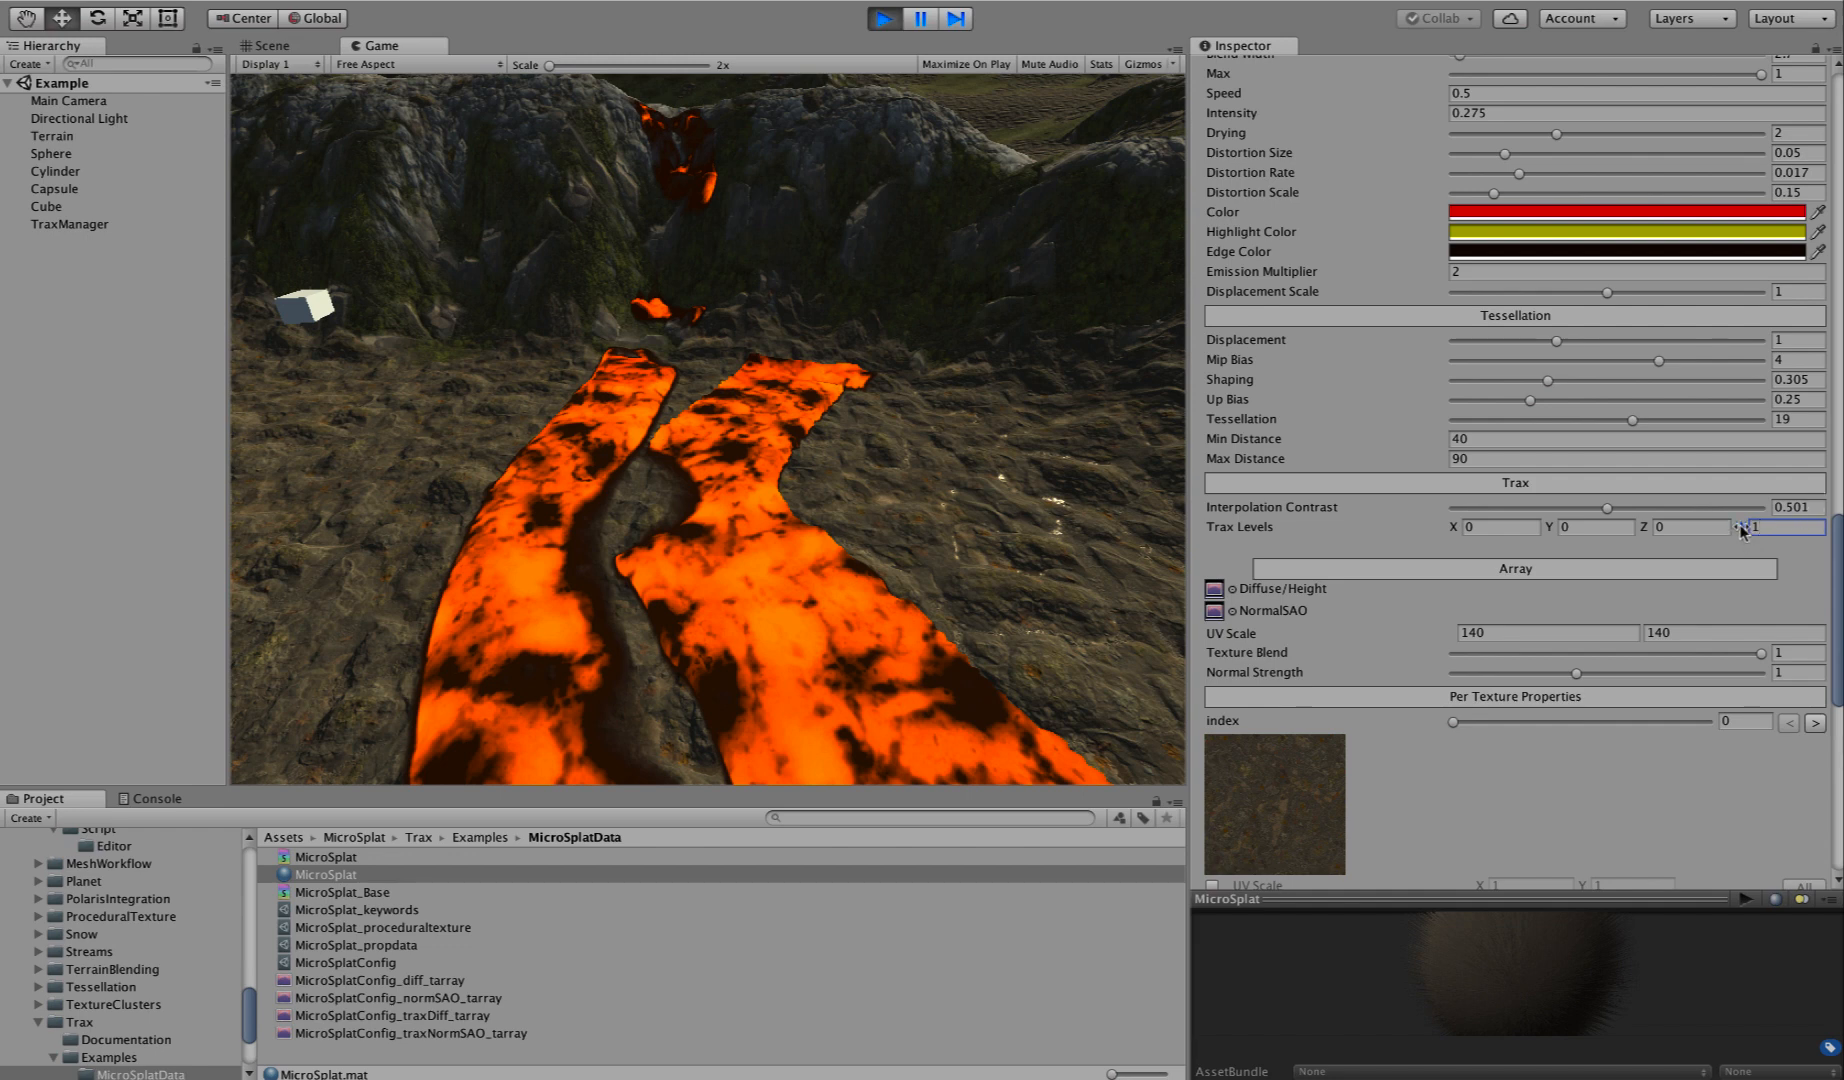
Try reducing the Trax Levels W component to -0.47 and set it to 0.
{"action": "left_click_drag", "start_coordinate": [1742, 528], "coordinate": [1683, 528]}
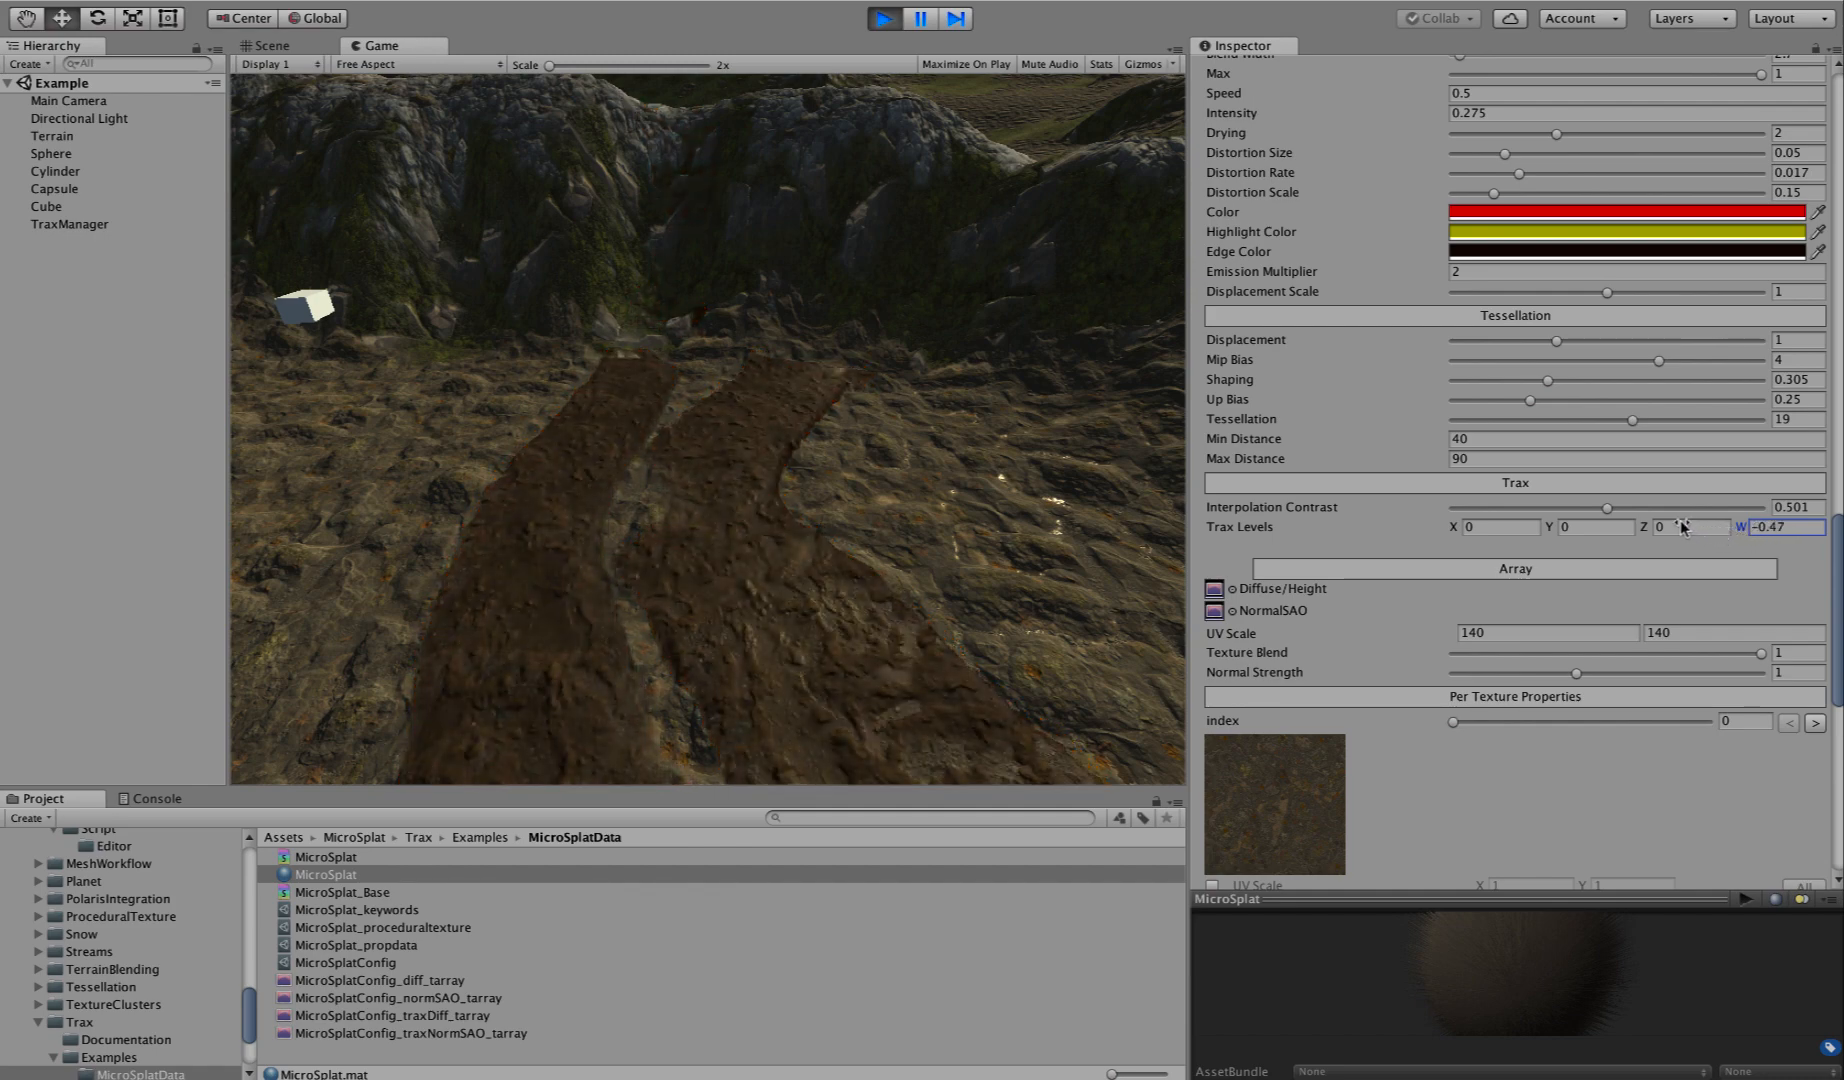
{"action": "left_click", "coordinate": [1803, 534]}
{"action": "type", "text": "0"}
Review the material's per-texture, feature and lava properties, and set the Trax Levels W component back to 1.
{"action": "scroll", "coordinate": [1399, 680], "scroll_direction": "down", "scroll_amount": 5}
{"action": "scroll", "coordinate": [1399, 680], "scroll_direction": "down", "scroll_amount": 3}
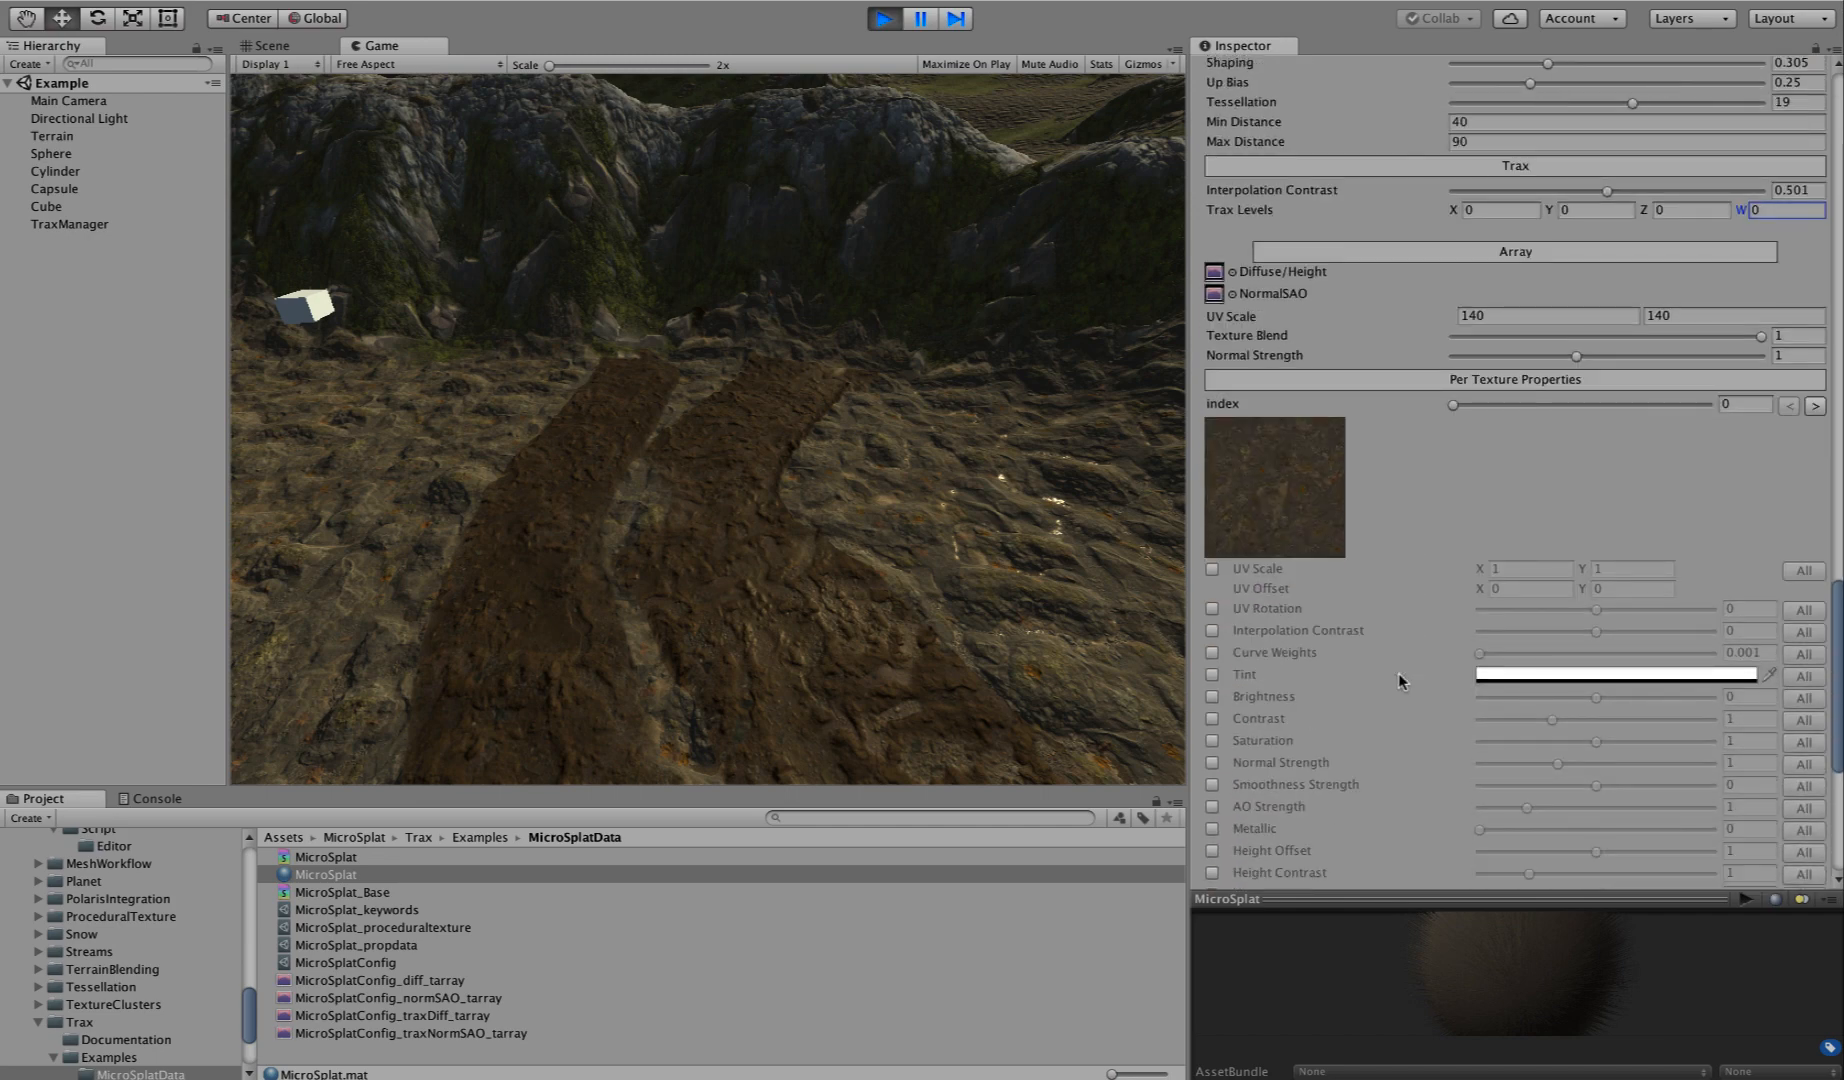
{"action": "scroll", "coordinate": [1399, 680], "scroll_direction": "up", "scroll_amount": 15}
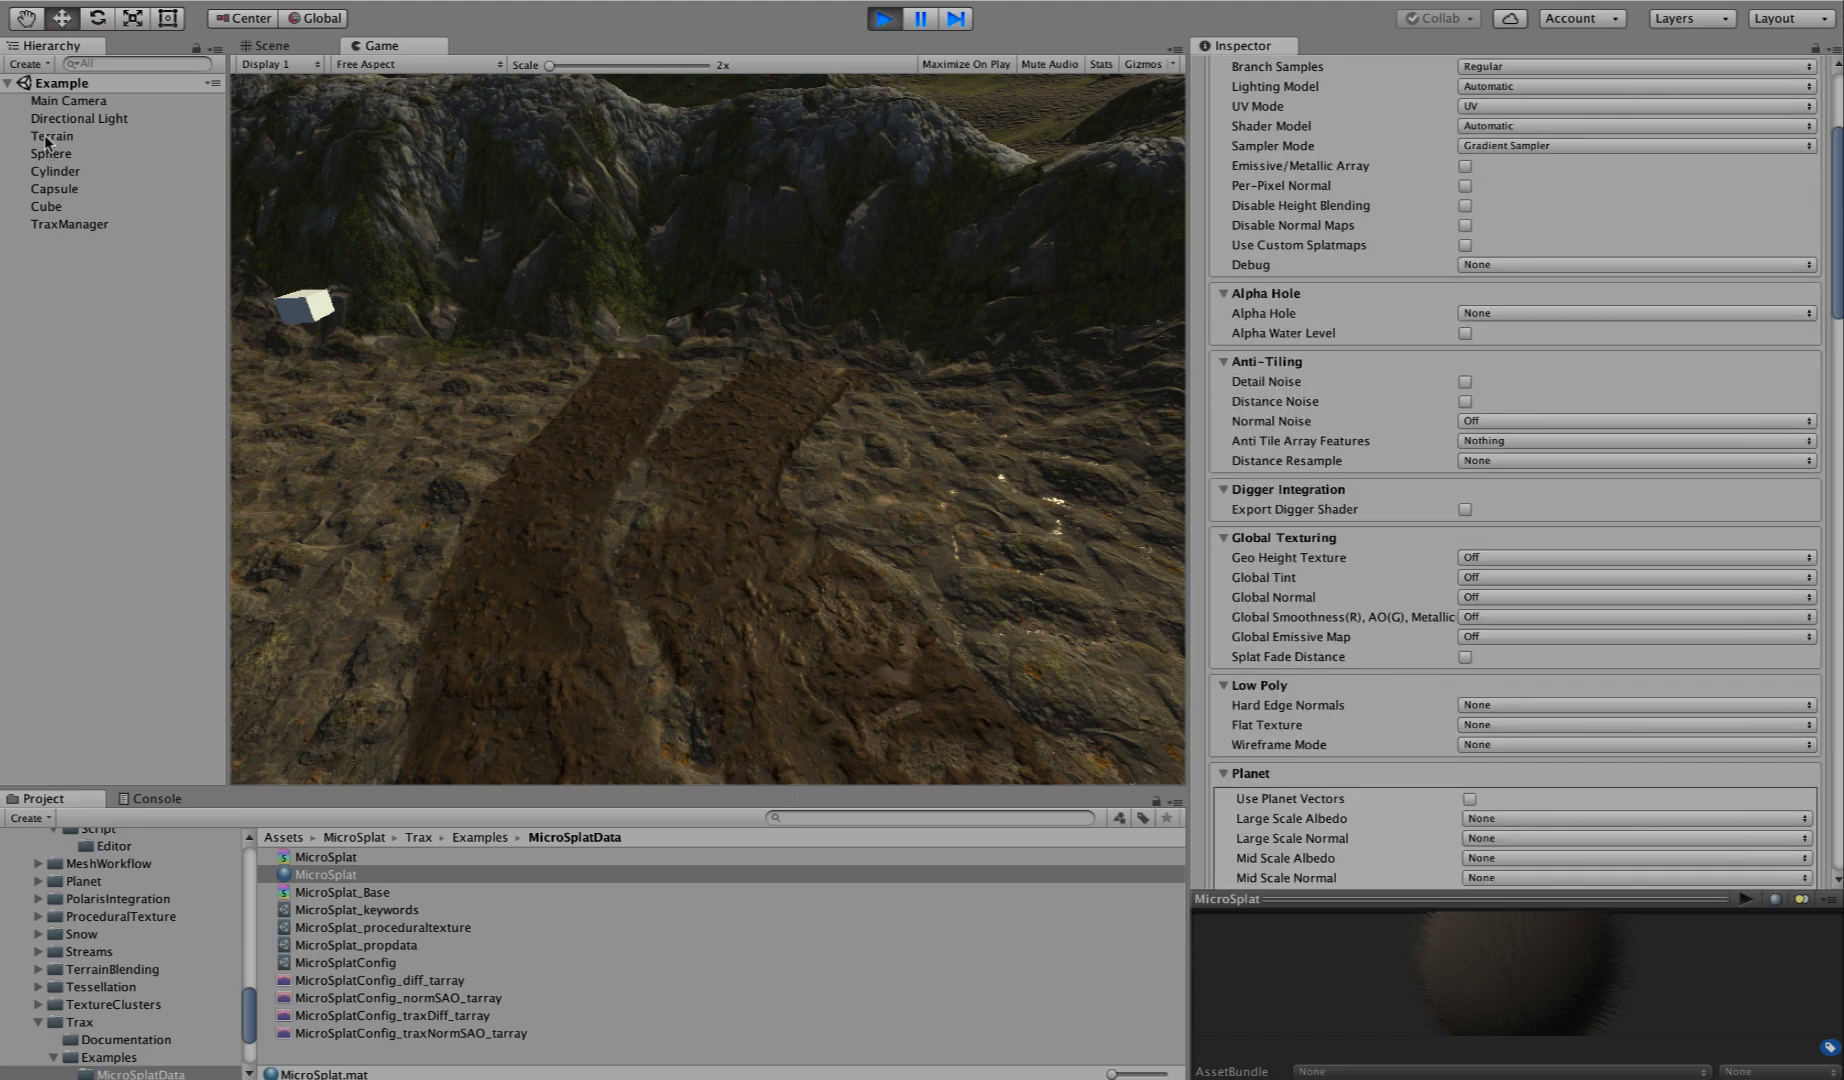
{"action": "scroll", "coordinate": [1360, 602], "scroll_direction": "down", "scroll_amount": 20}
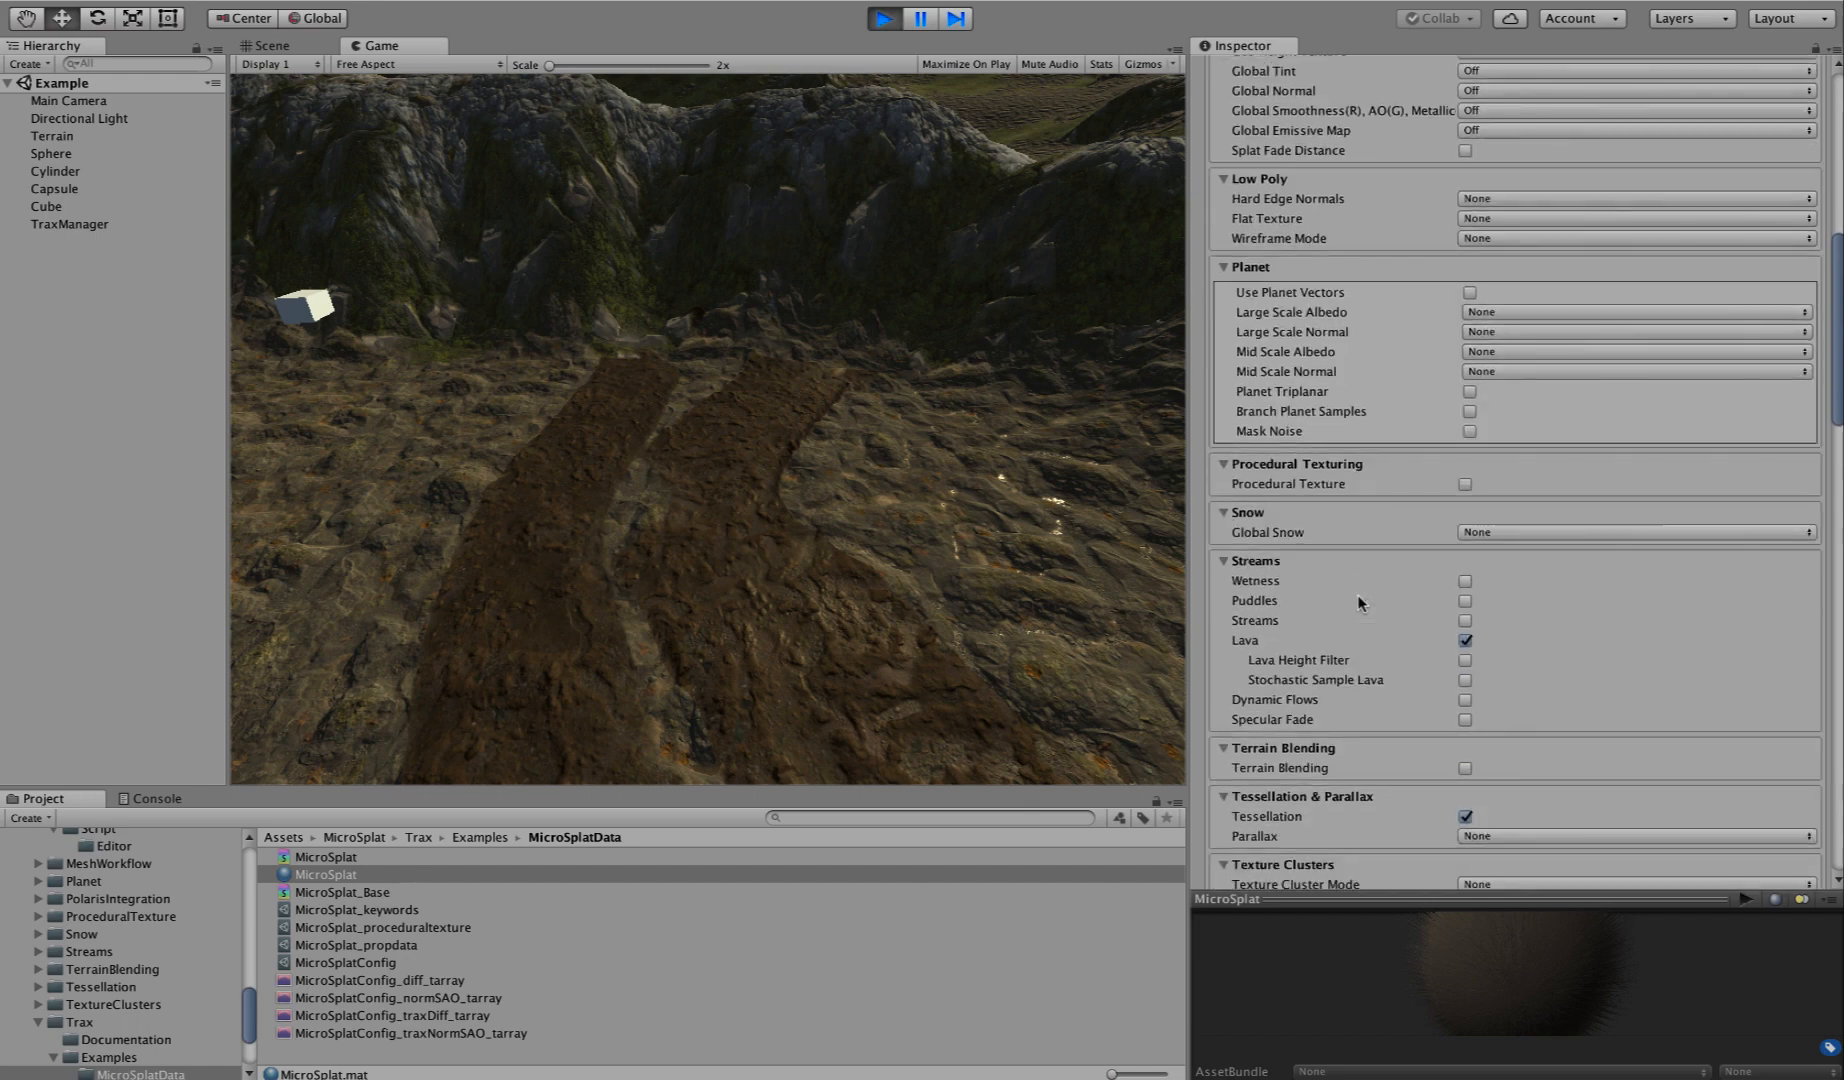
{"action": "scroll", "coordinate": [1360, 602], "scroll_direction": "down", "scroll_amount": 5}
{"action": "scroll", "coordinate": [1360, 602], "scroll_direction": "down", "scroll_amount": 12}
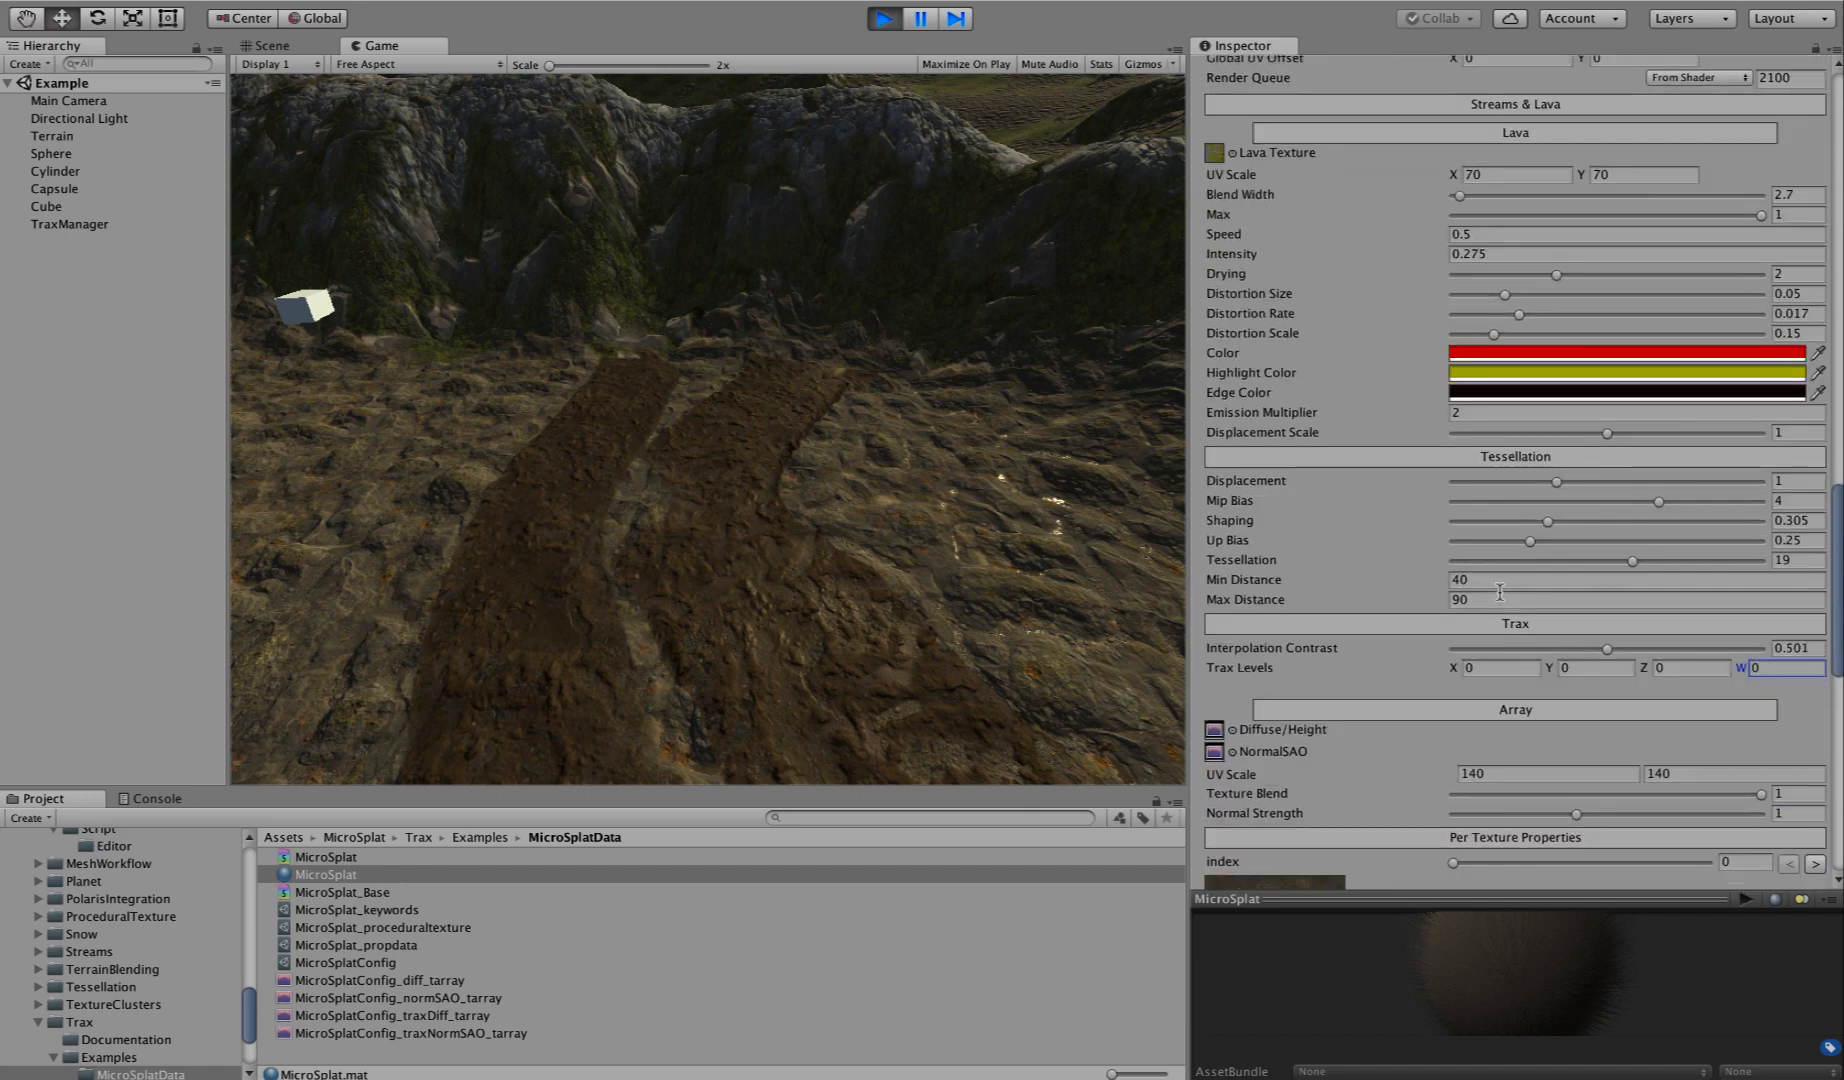
{"action": "scroll", "coordinate": [1499, 591], "scroll_direction": "down", "scroll_amount": 8}
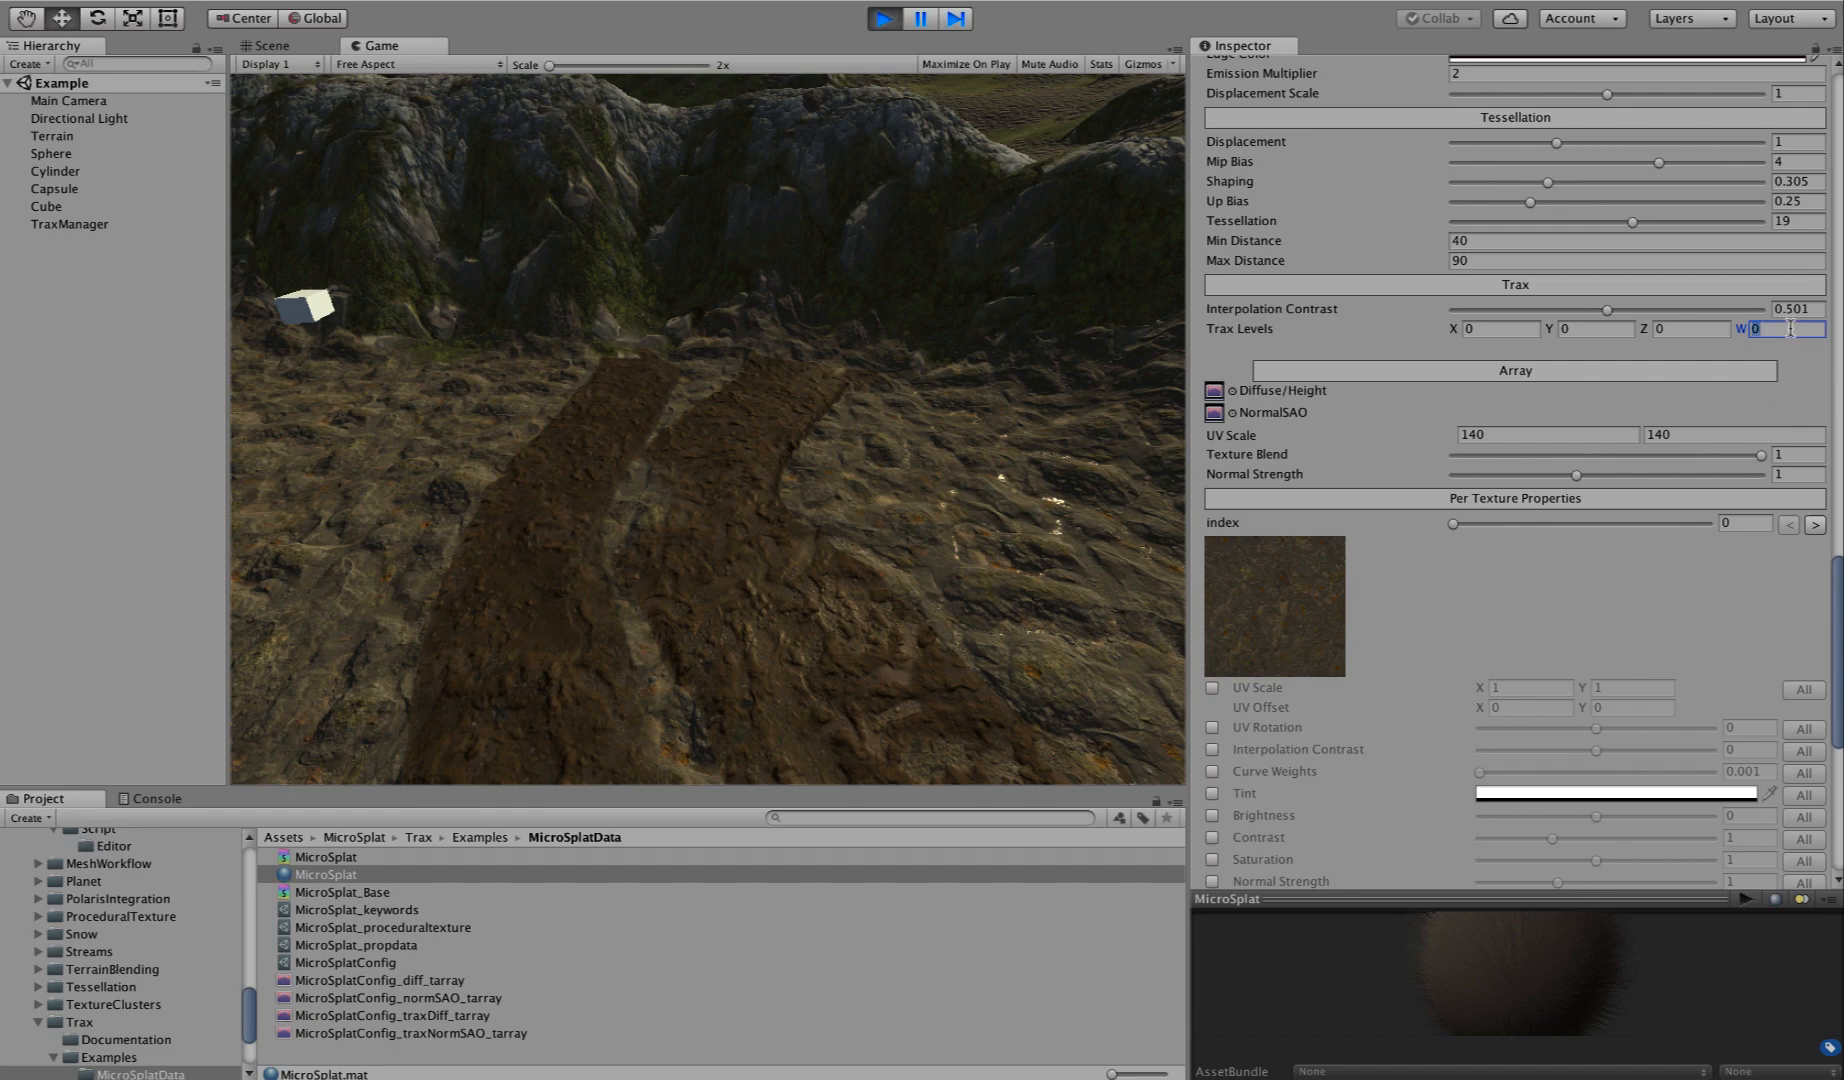
{"action": "type", "text": "1"}
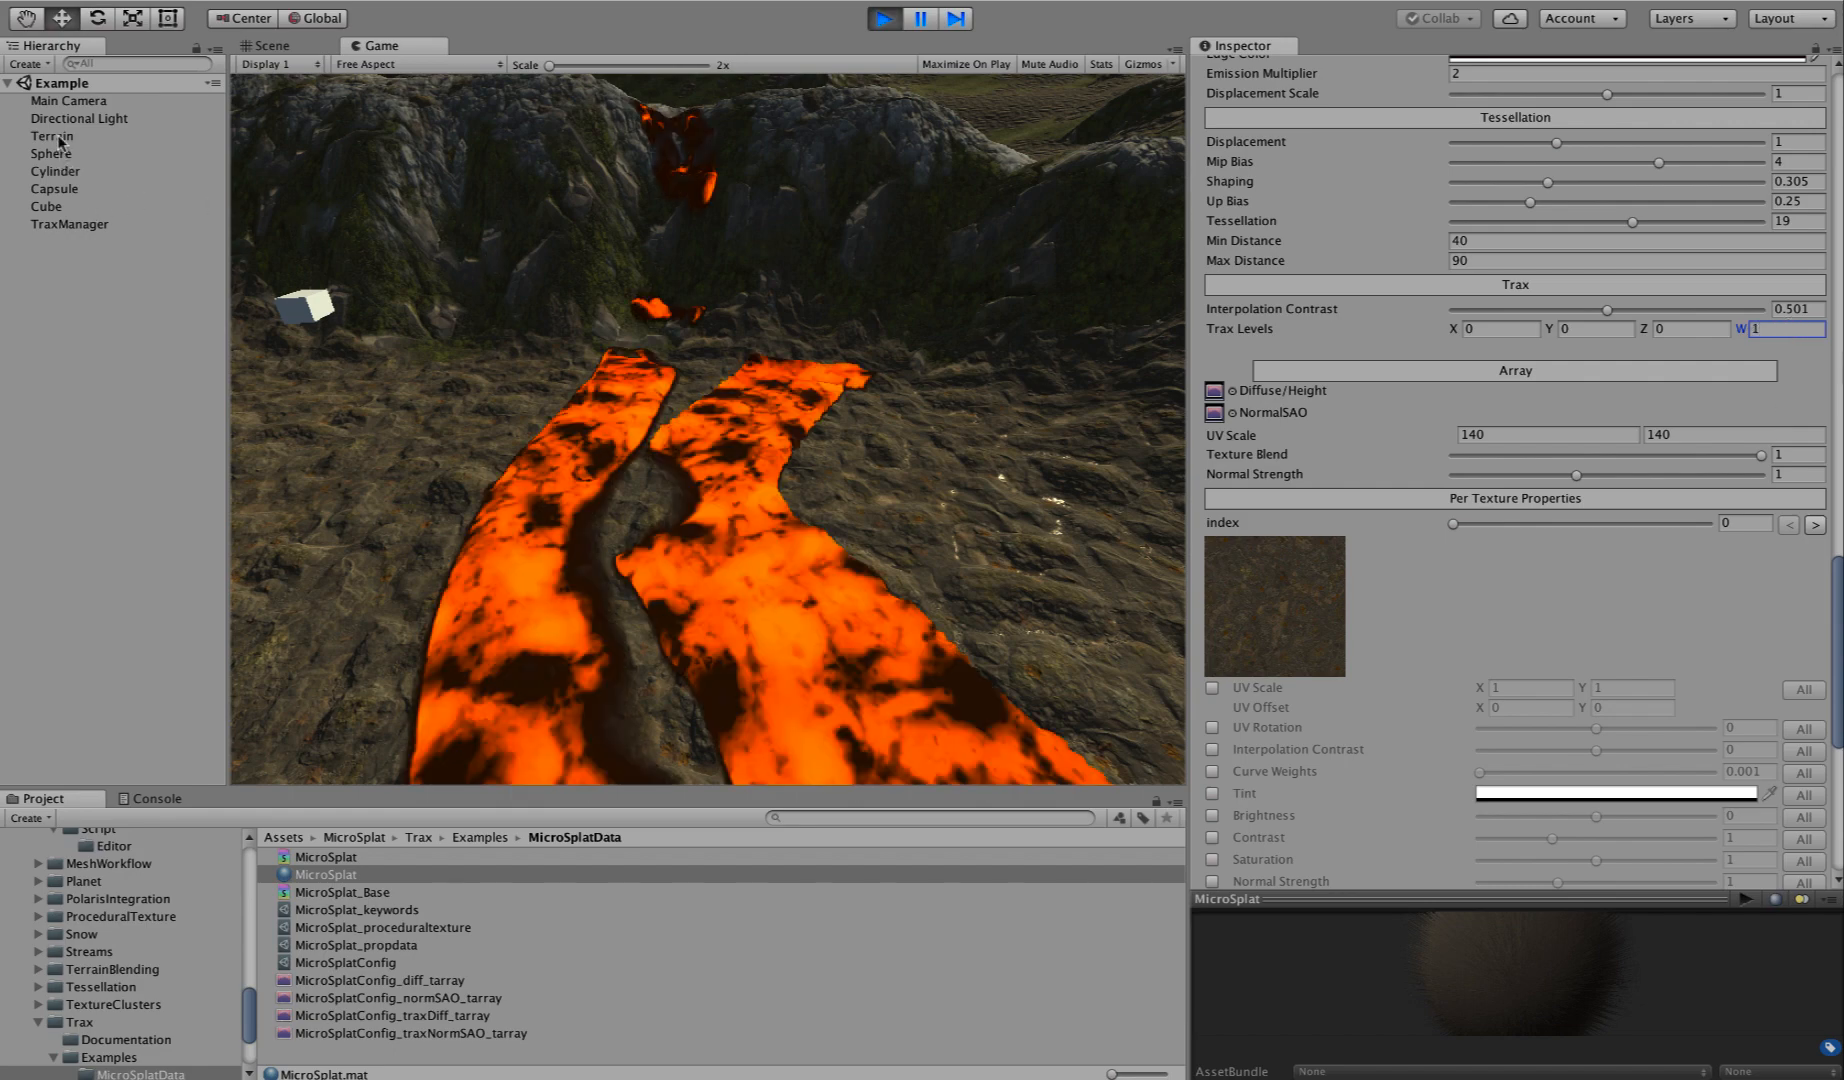
Stop the running scene and enable Time Manager on the TraxManager object.
{"action": "left_click", "coordinate": [50, 224]}
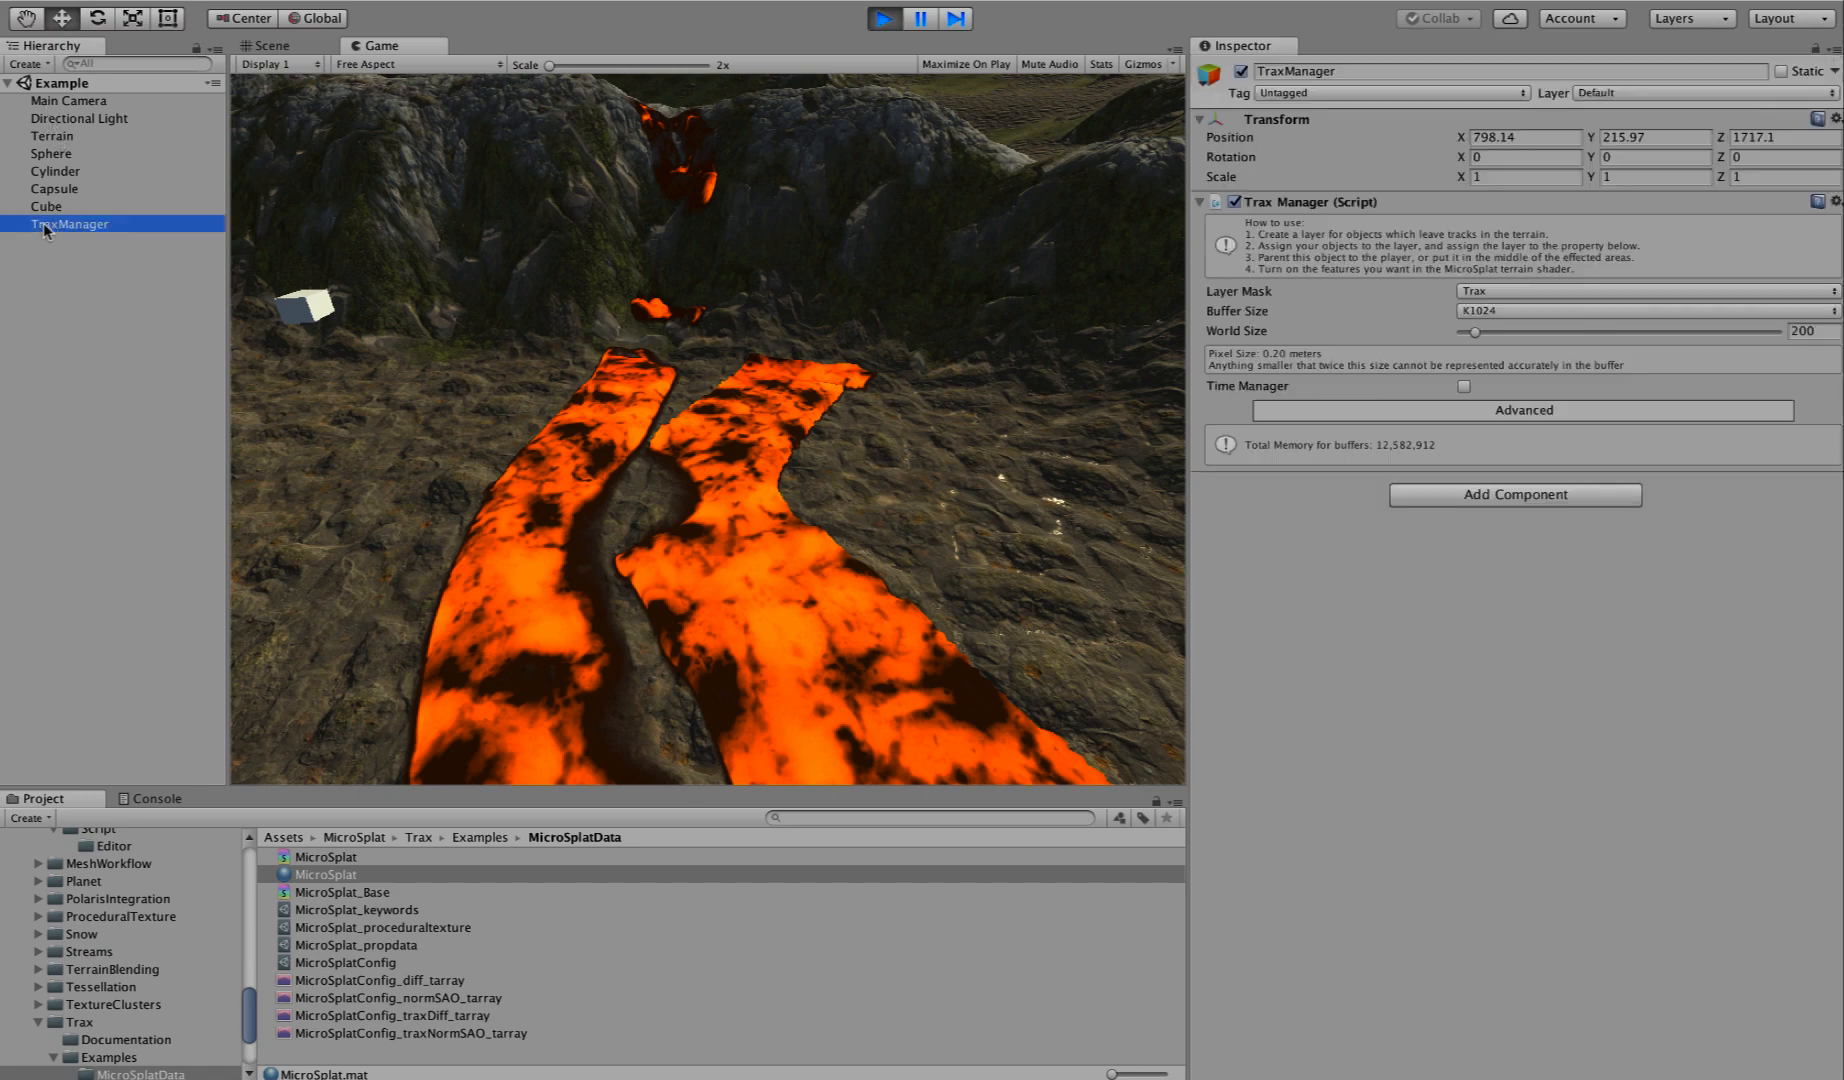
{"action": "left_click", "coordinate": [884, 18]}
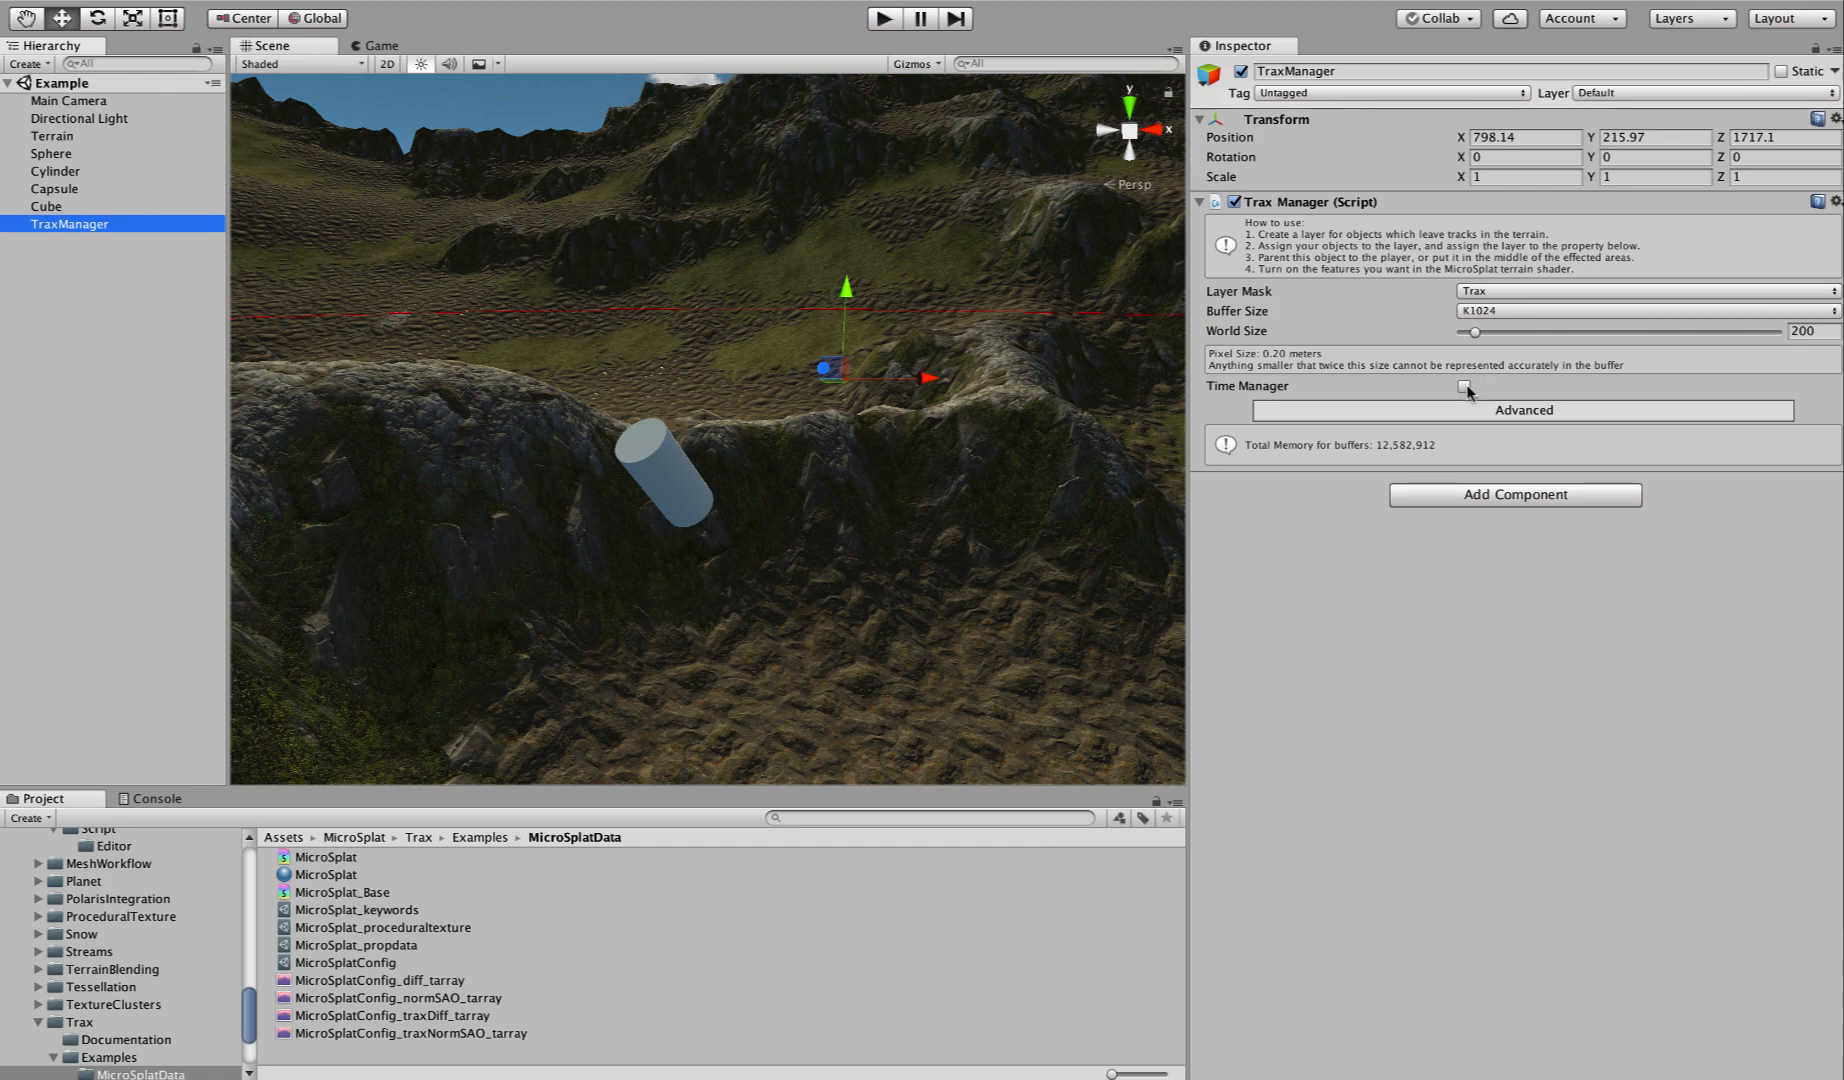
{"action": "left_click", "coordinate": [1464, 387]}
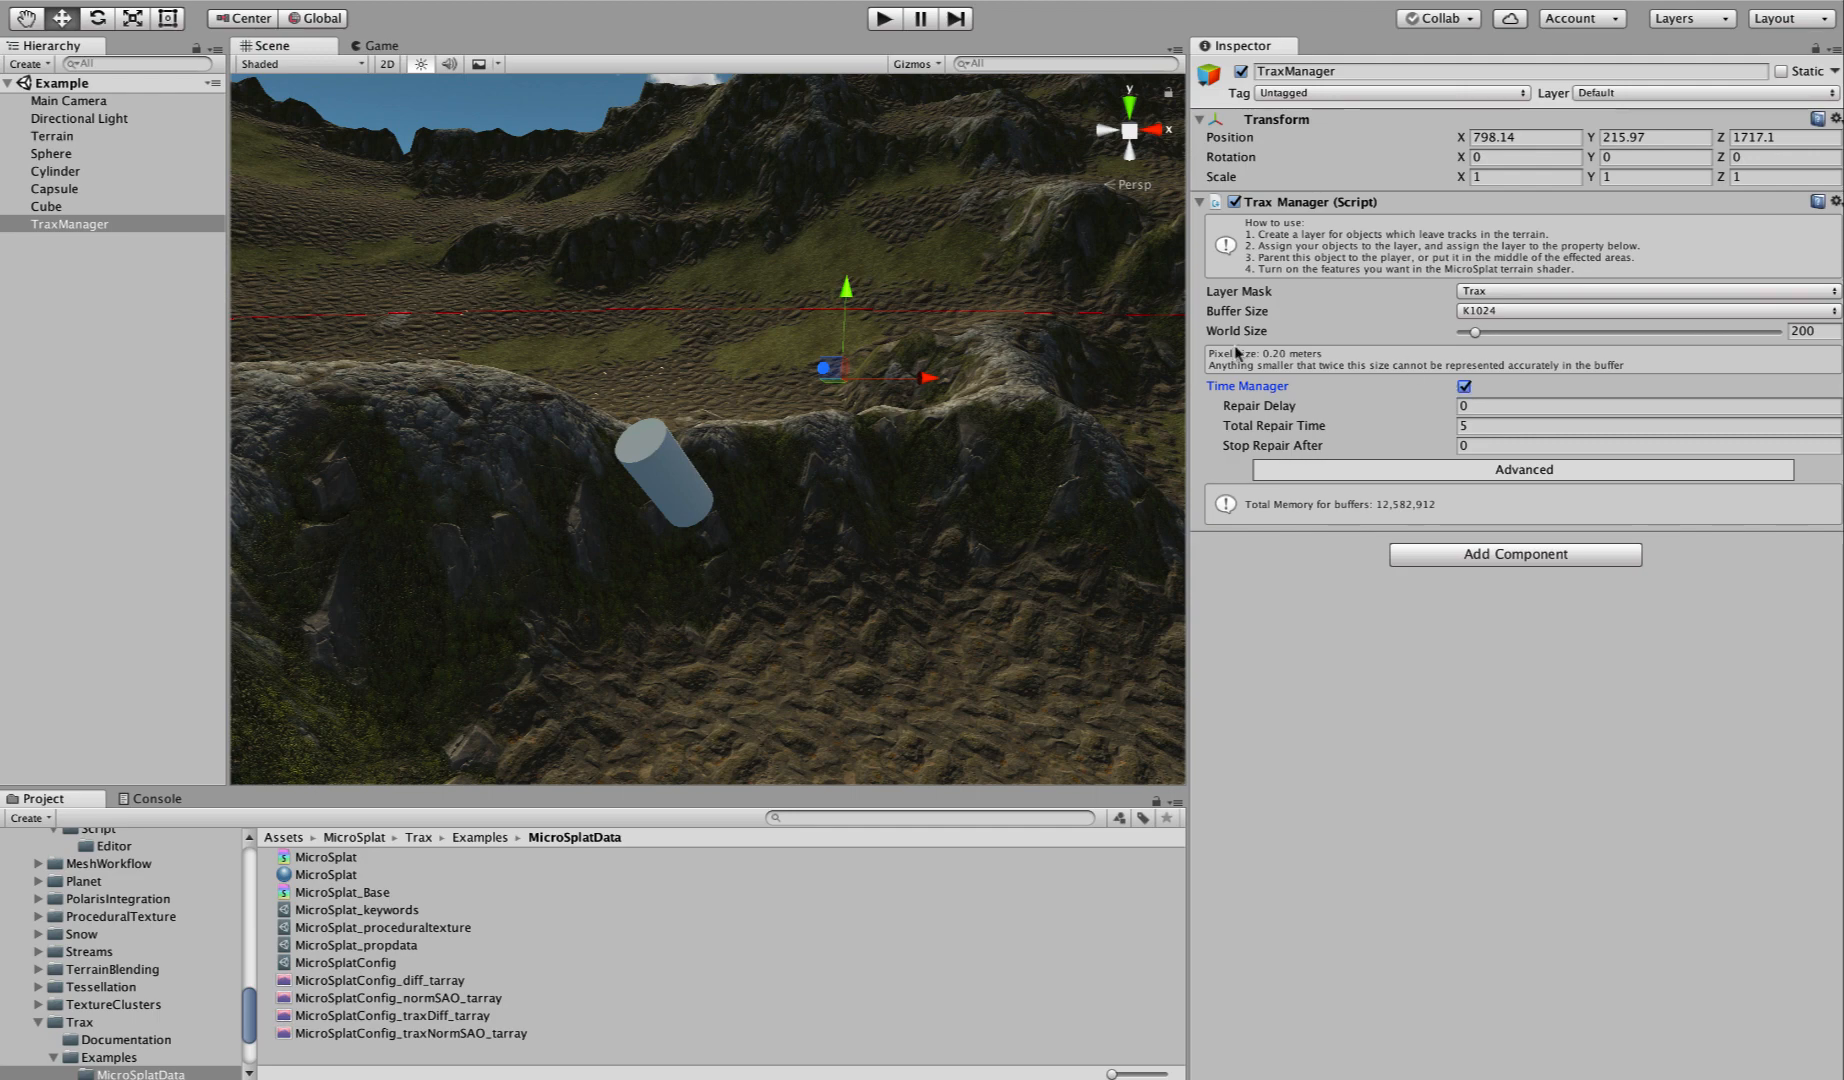
Play the scene, move around the terrain to watch how the lava tracks change over time, and stop playback.
{"action": "left_click", "coordinate": [883, 19]}
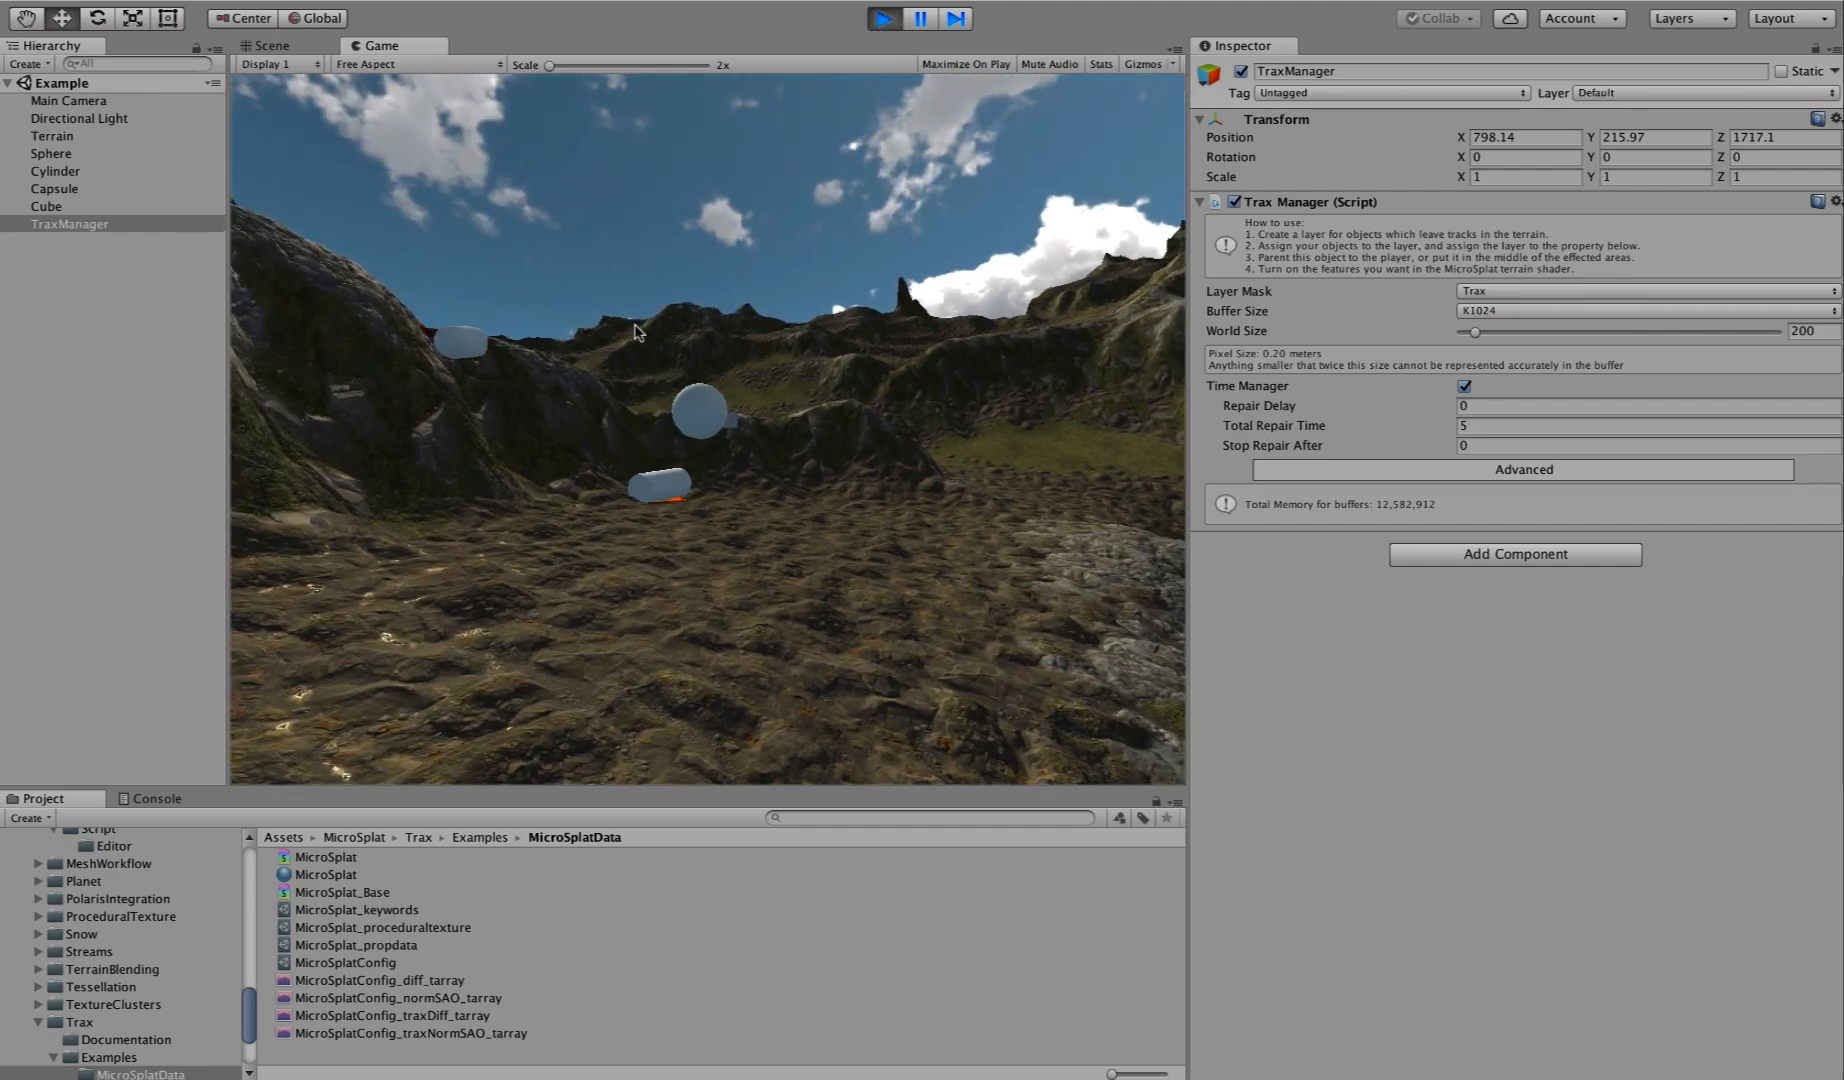
{"action": "key", "text": "w"}
{"action": "key", "text": "w"}
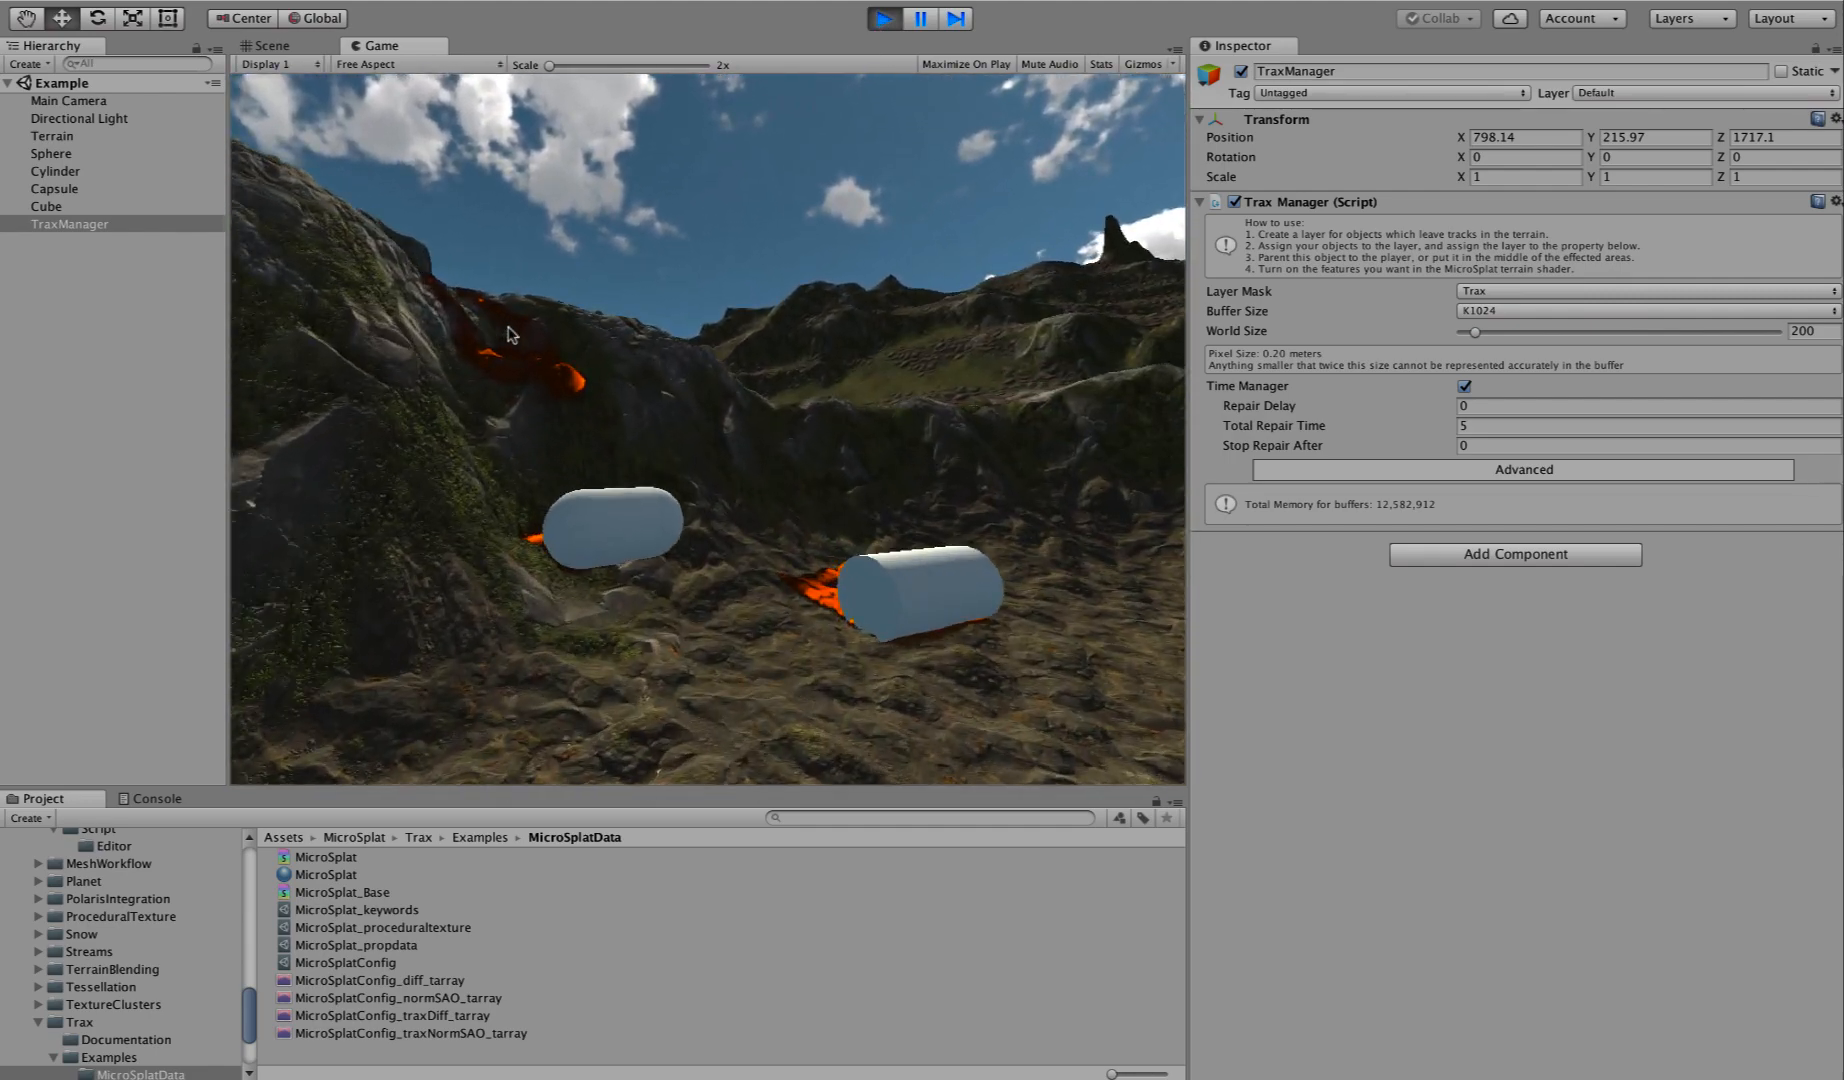
{"action": "key", "text": "w"}
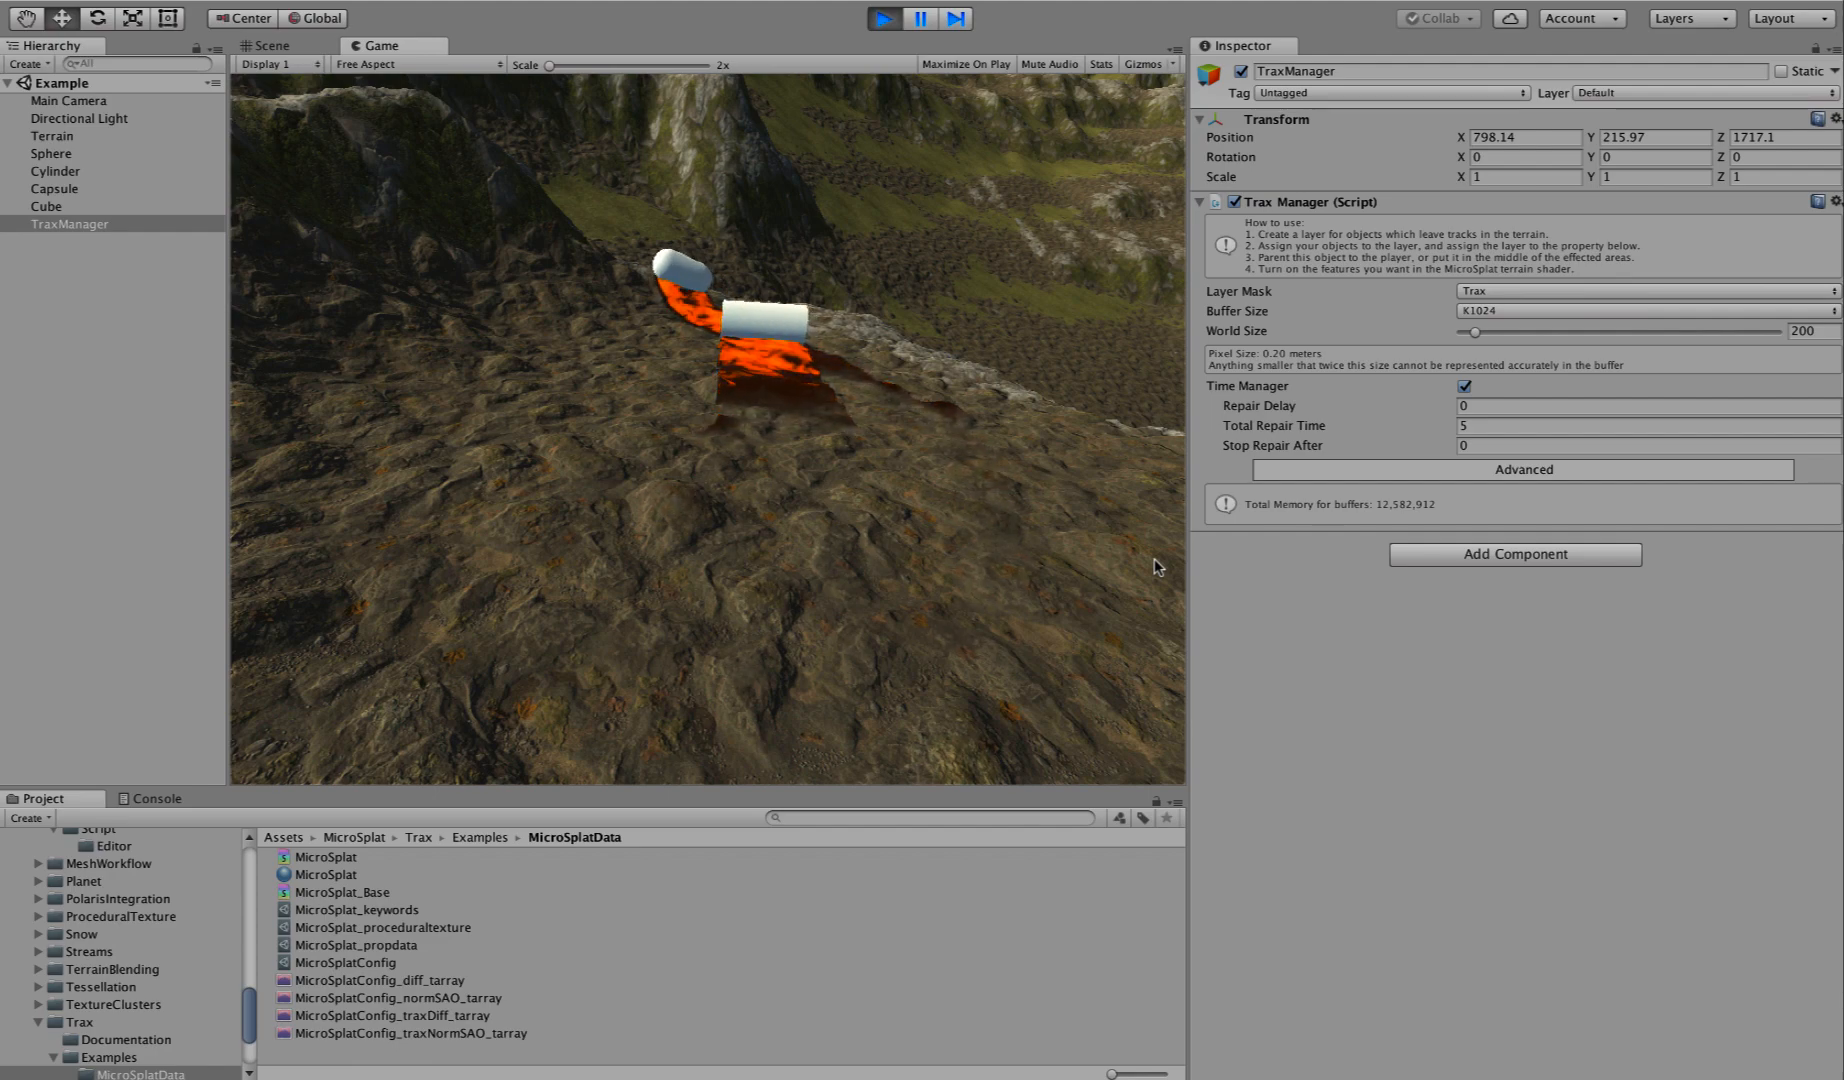
{"action": "key", "text": "d"}
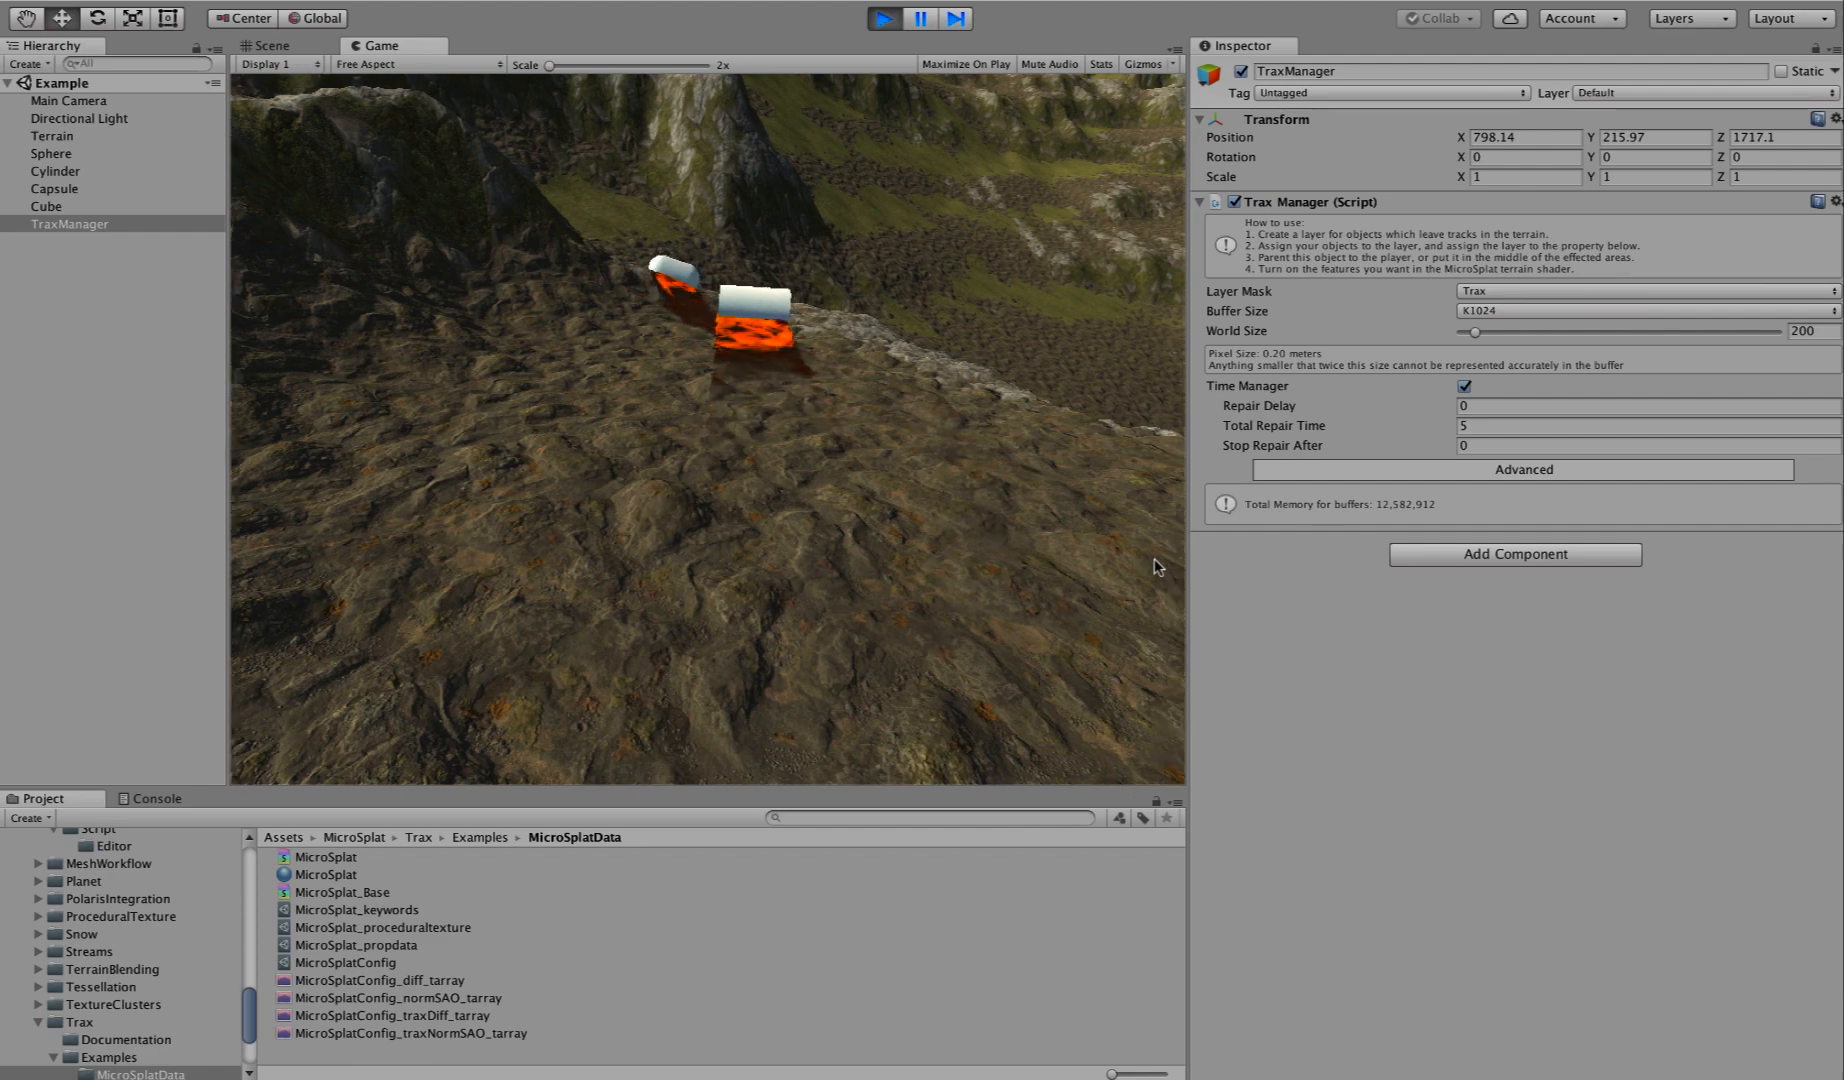
{"action": "key", "text": "w"}
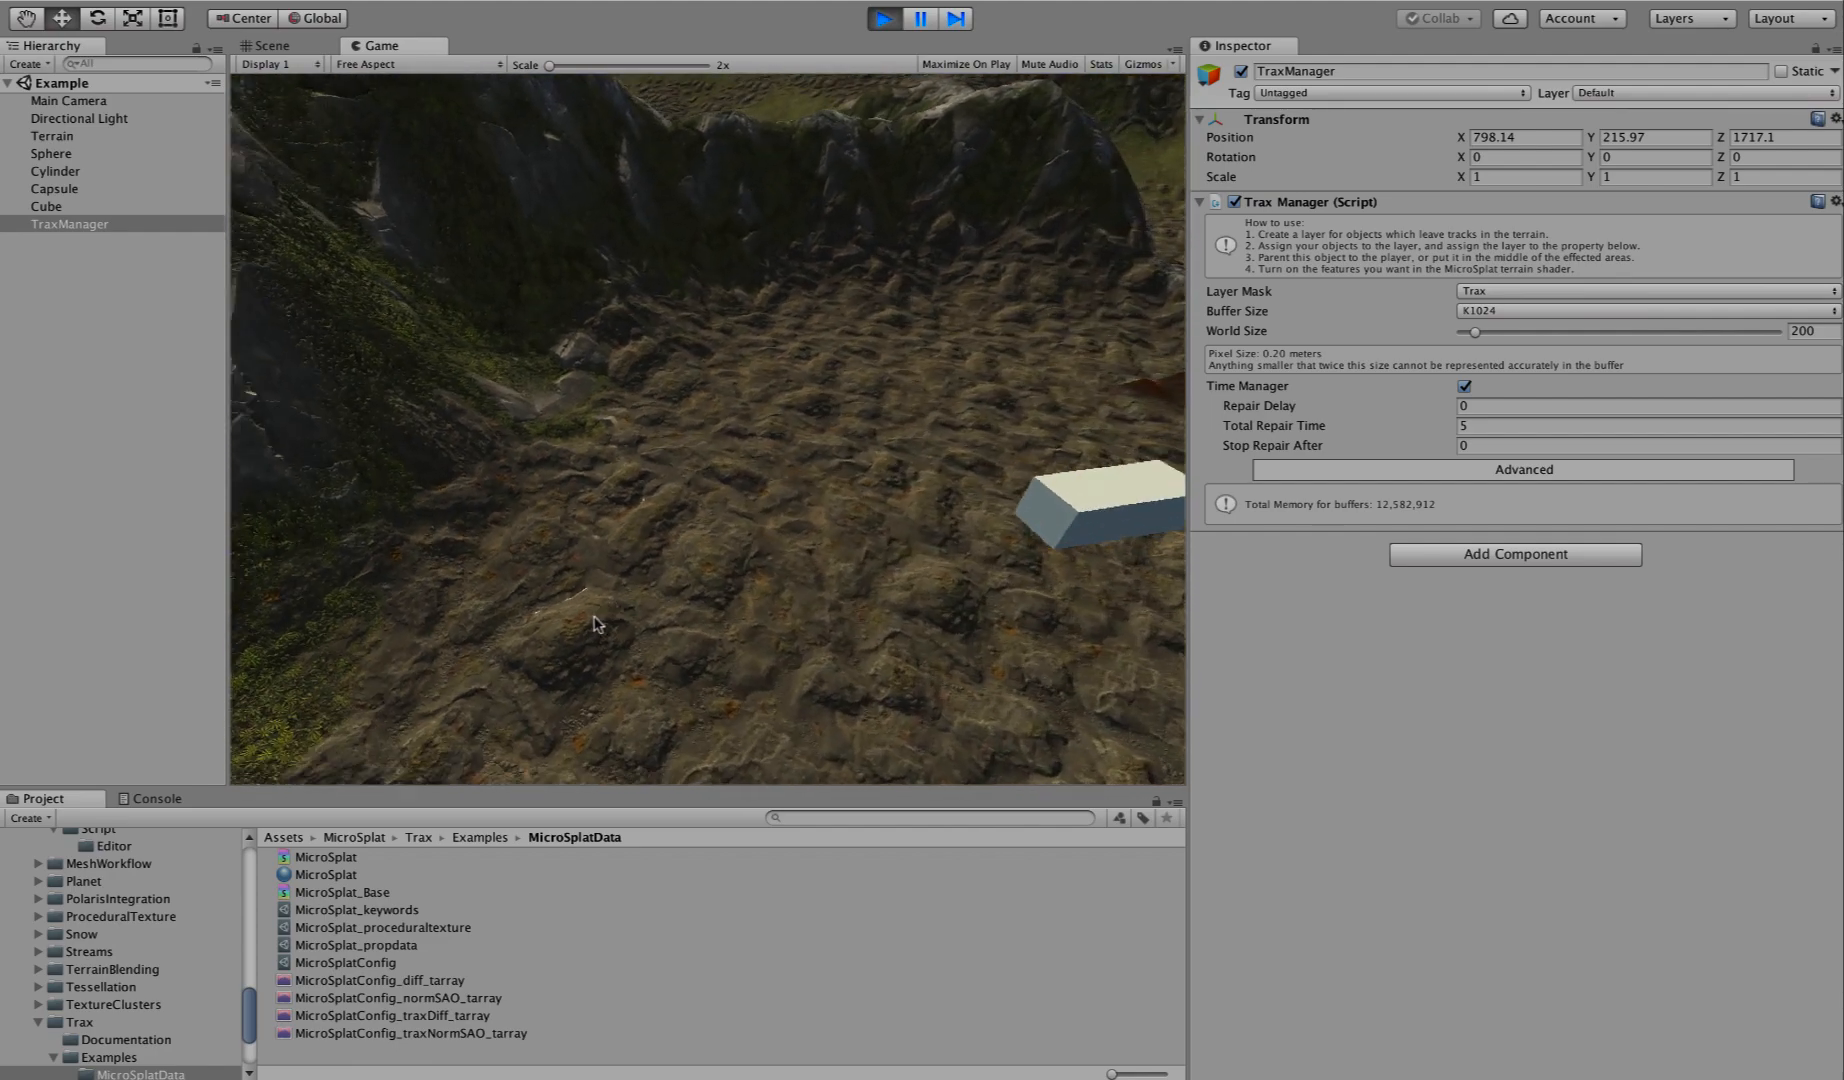
{"action": "key", "text": "w"}
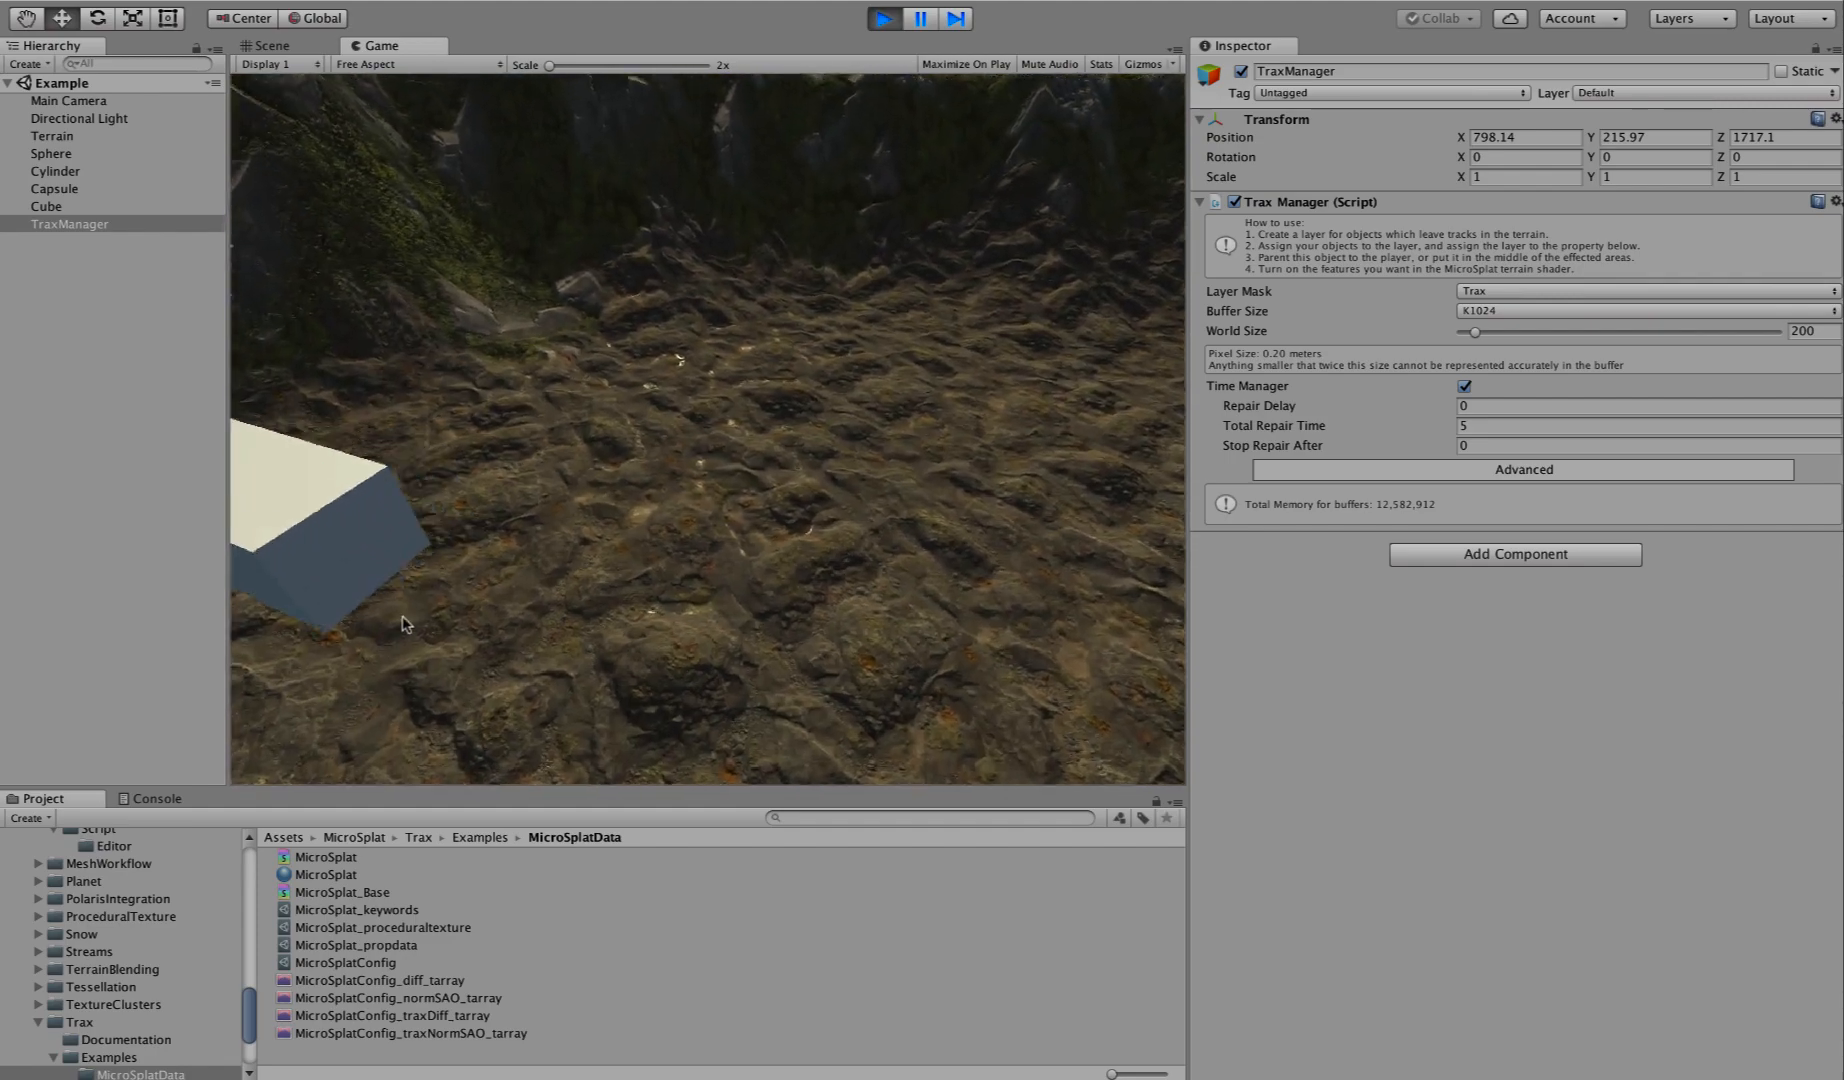
{"action": "key", "text": "s"}
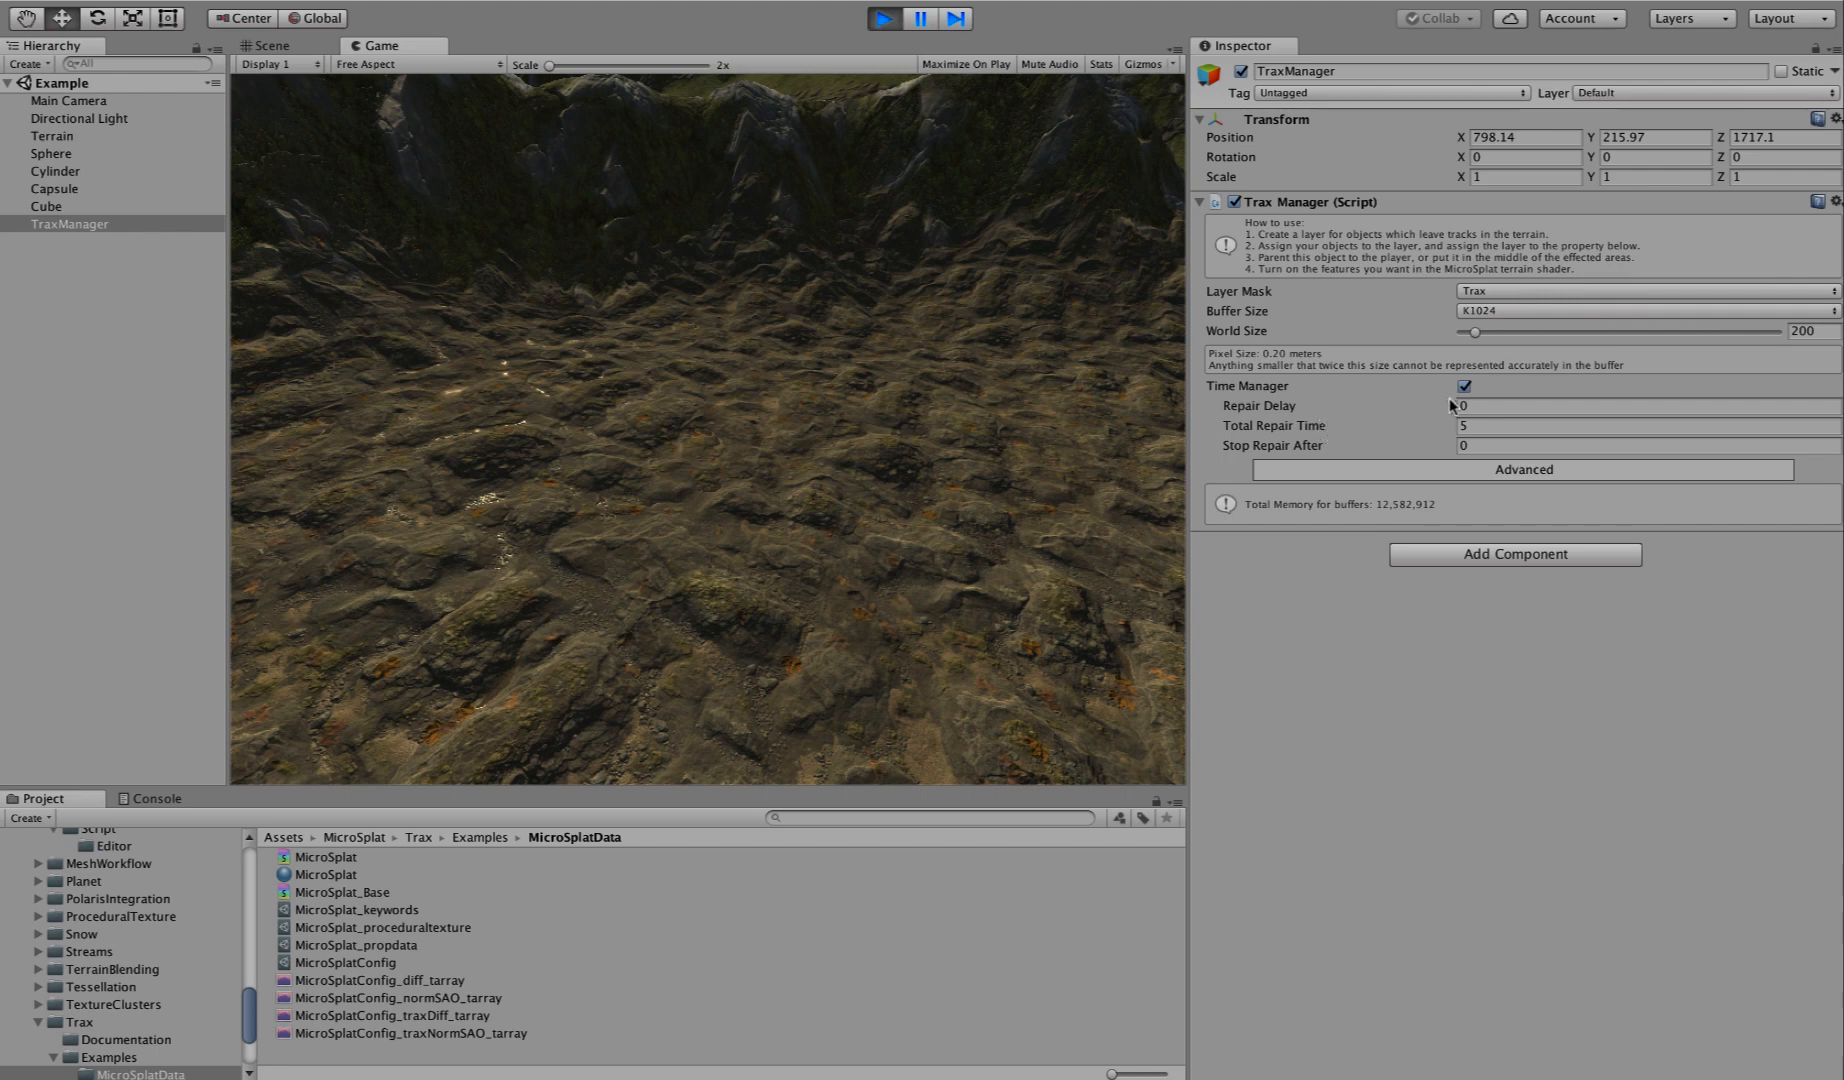
{"action": "left_click", "coordinate": [884, 26]}
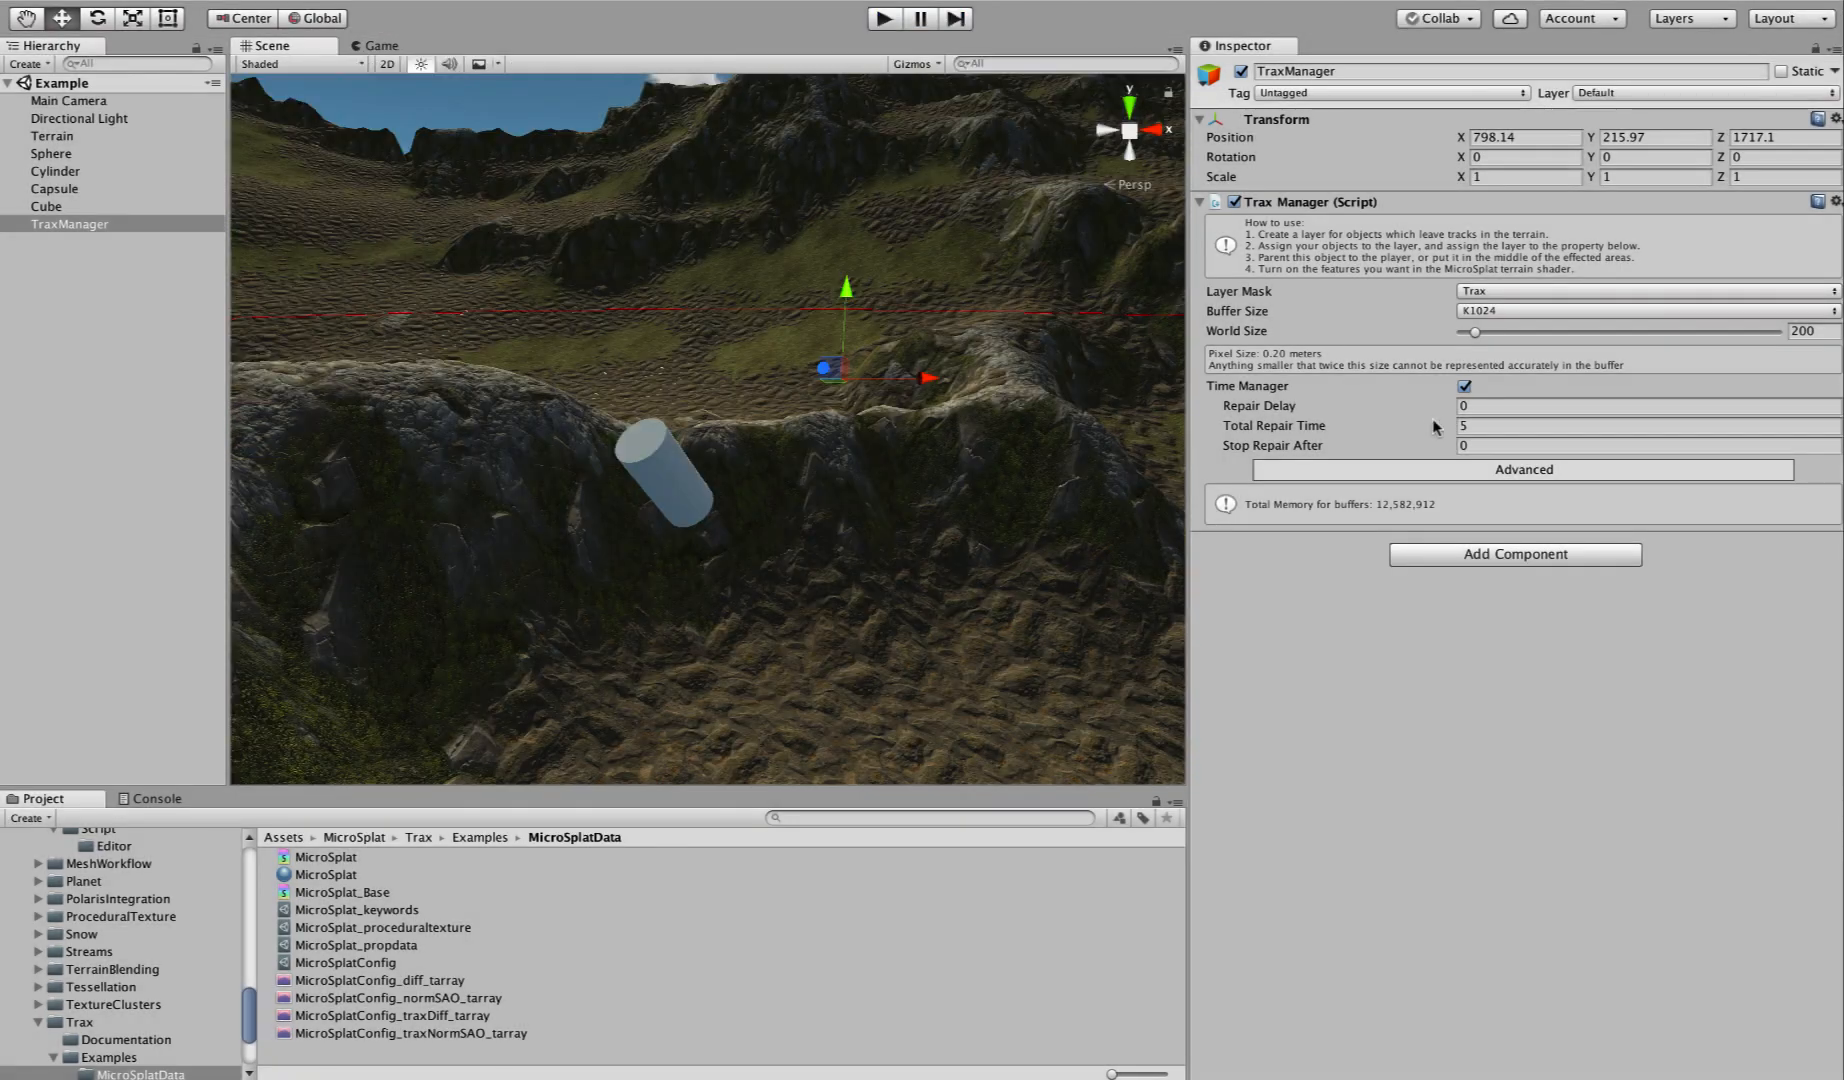
Set the Trax Manager's Stop Repair After to 2 and Repair Delay first to 3, finally to 1.
{"action": "left_click", "coordinate": [1489, 406]}
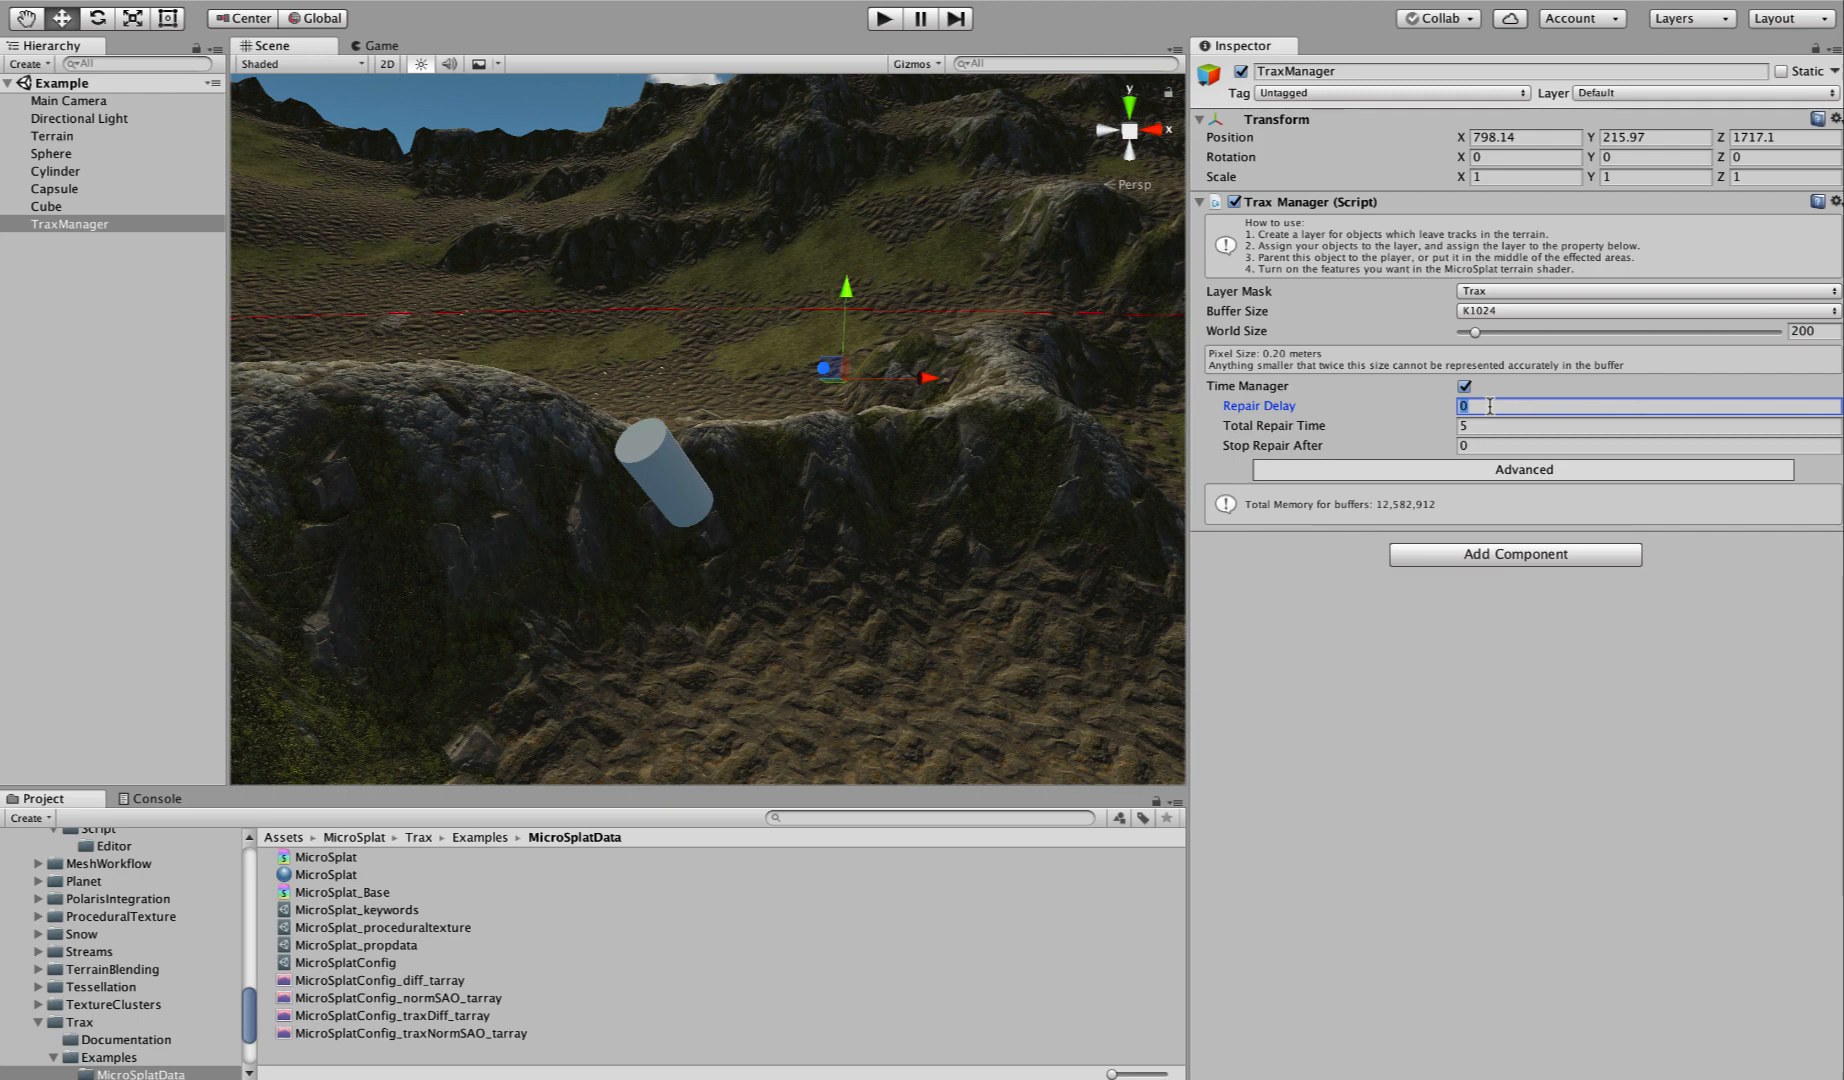
{"action": "type", "text": "3"}
{"action": "left_click", "coordinate": [1485, 444]}
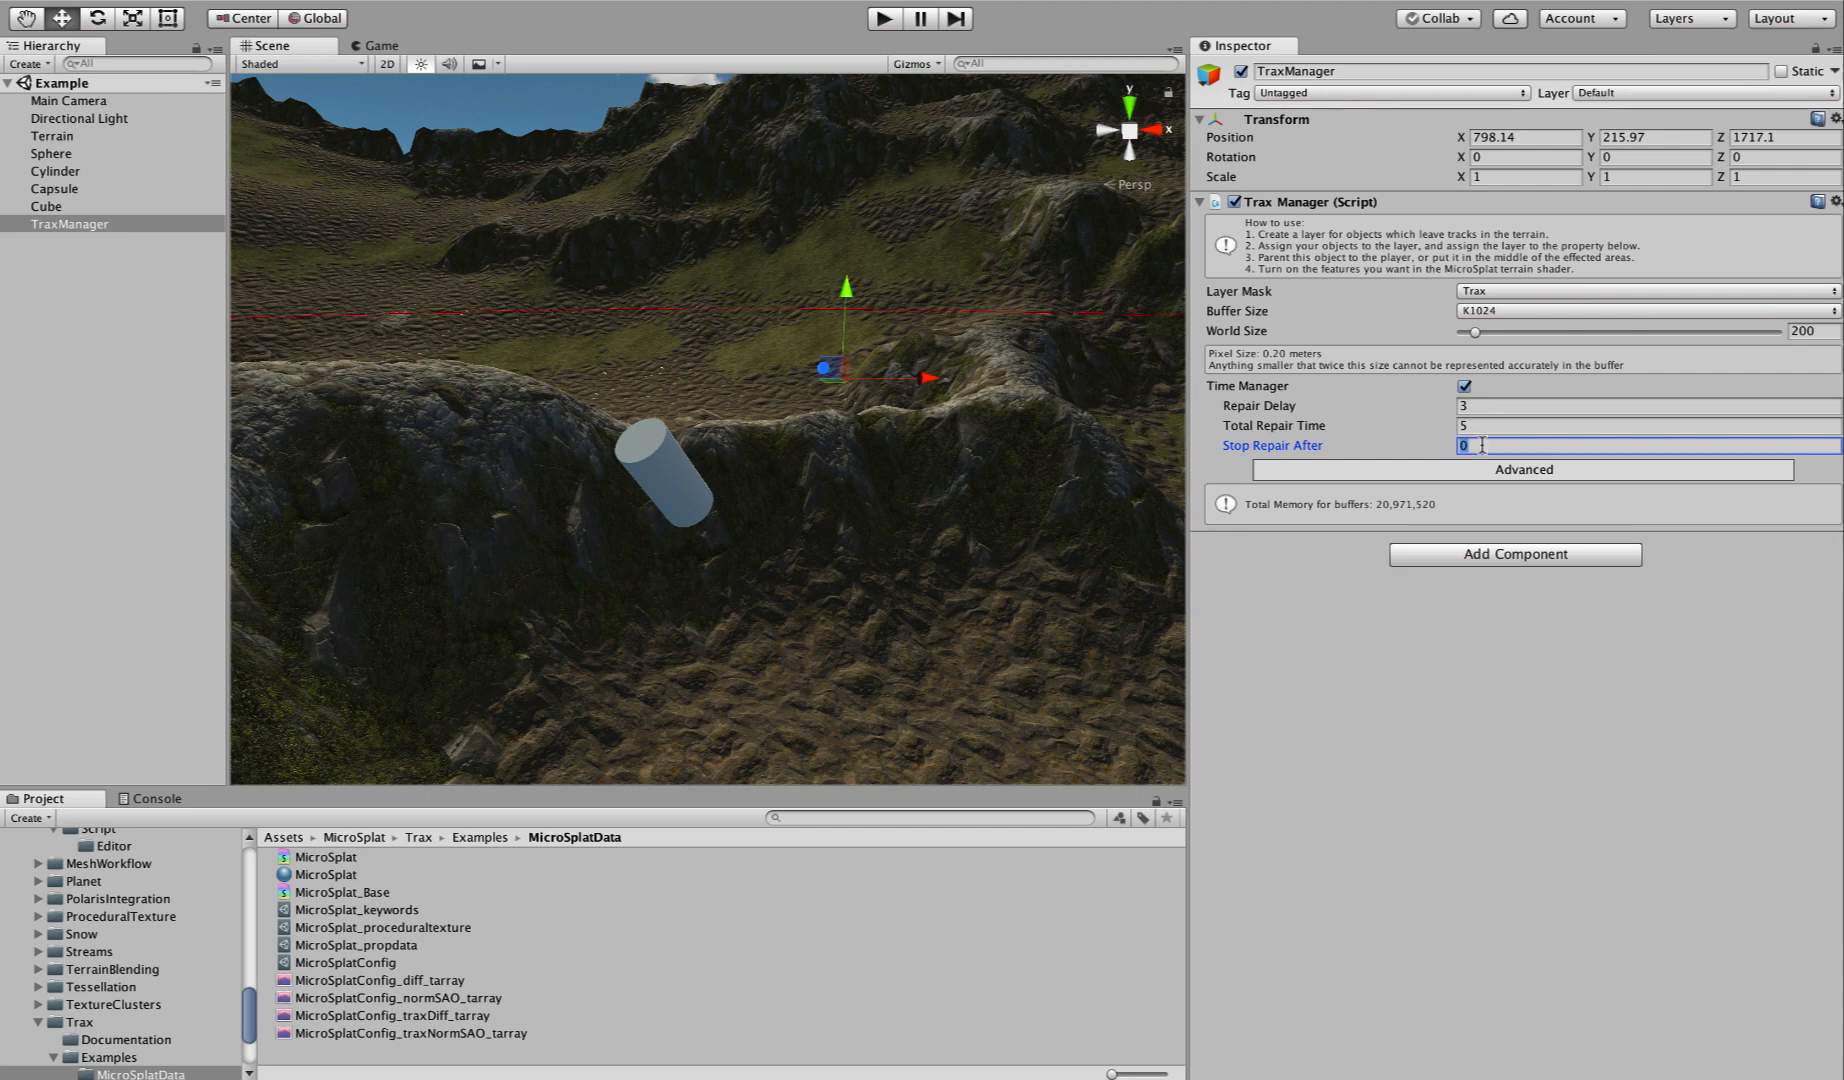
{"action": "type", "text": "2"}
{"action": "left_click", "coordinate": [1478, 406]}
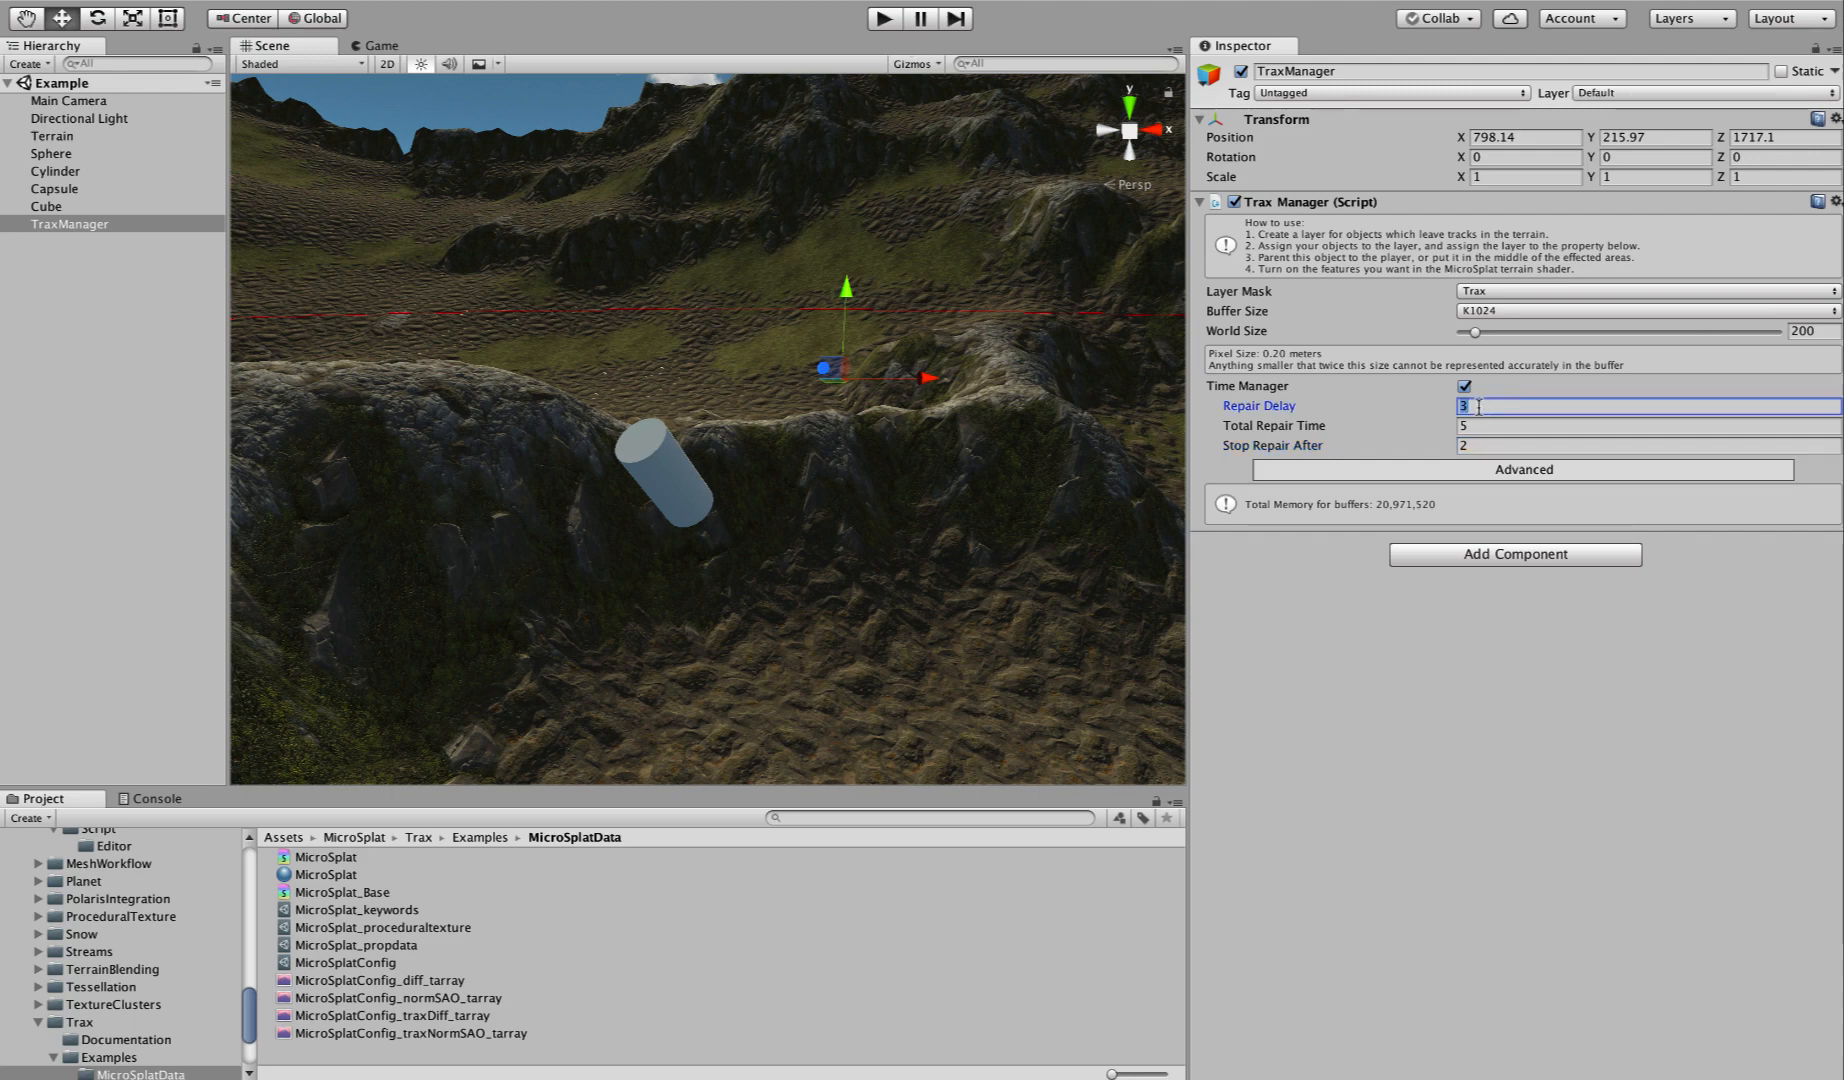
{"action": "type", "text": "1"}
Play the scene to check how the lava tracks repair with the changed timing, and stop playback.
{"action": "left_click", "coordinate": [885, 22]}
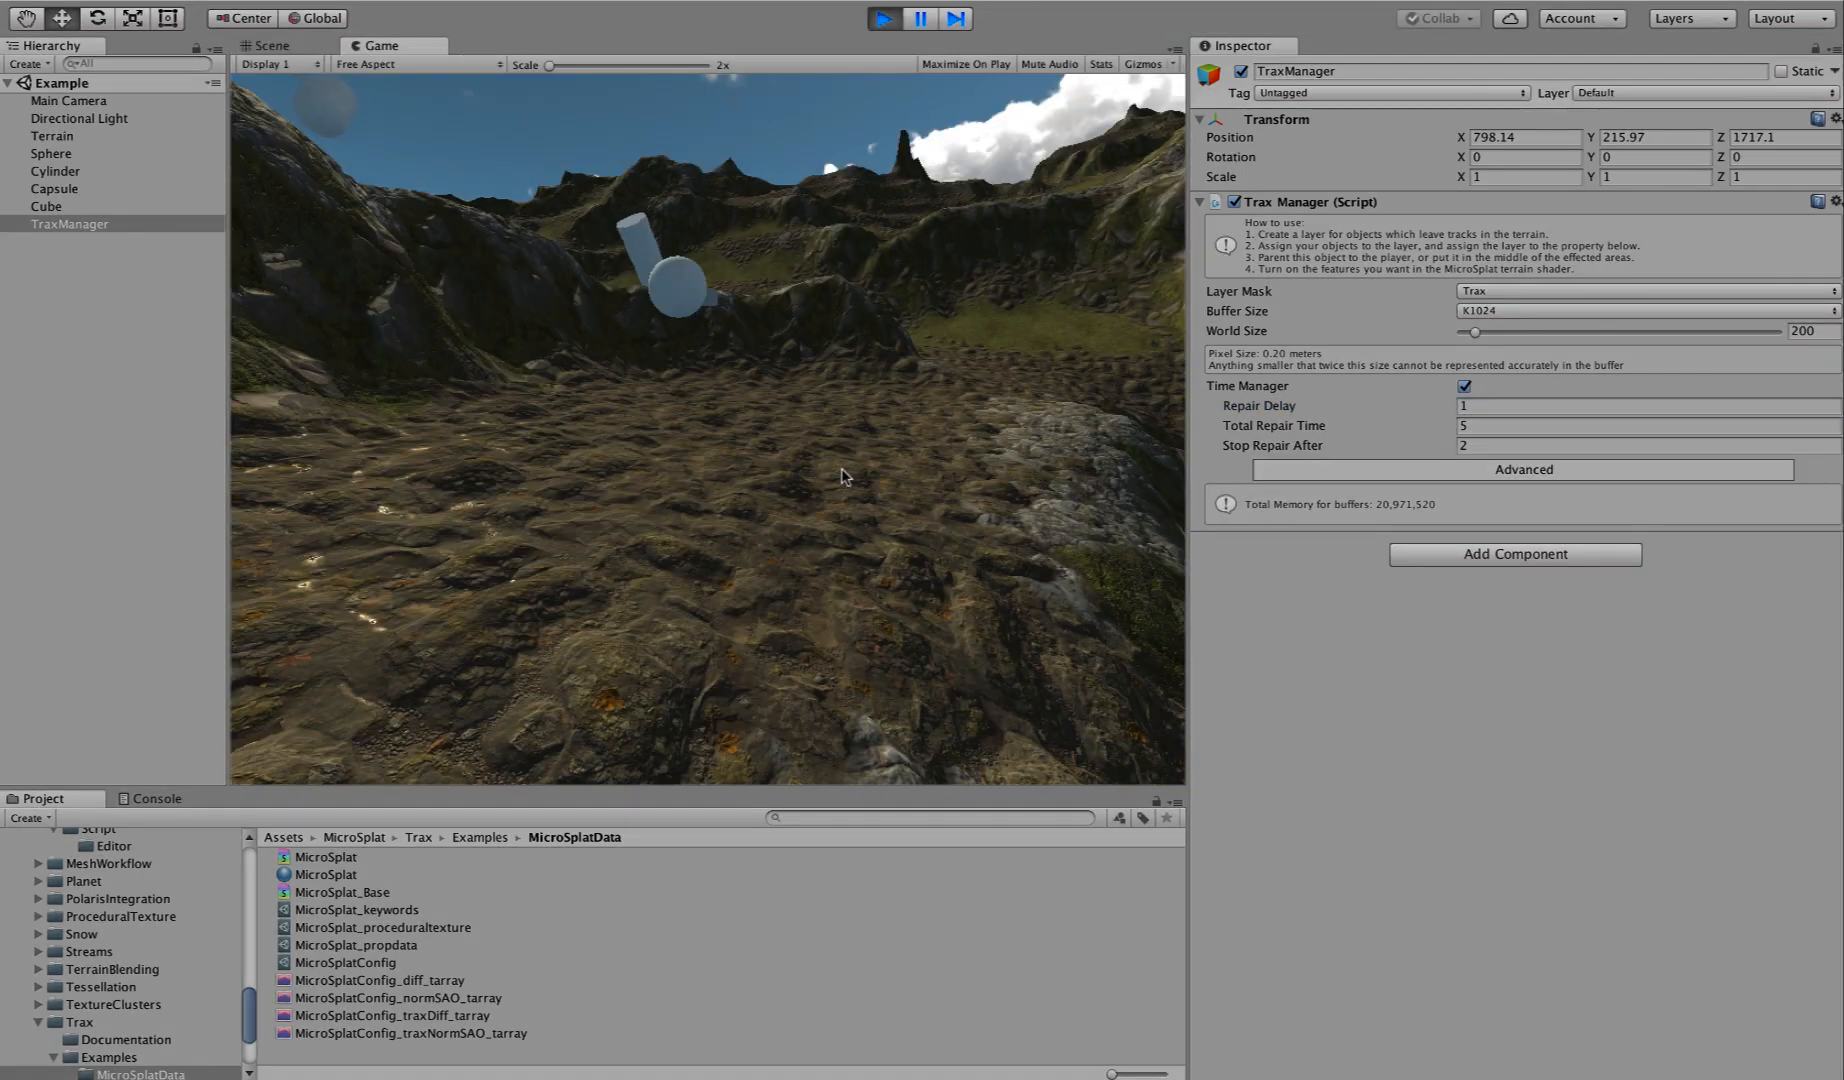
{"action": "key", "text": "w"}
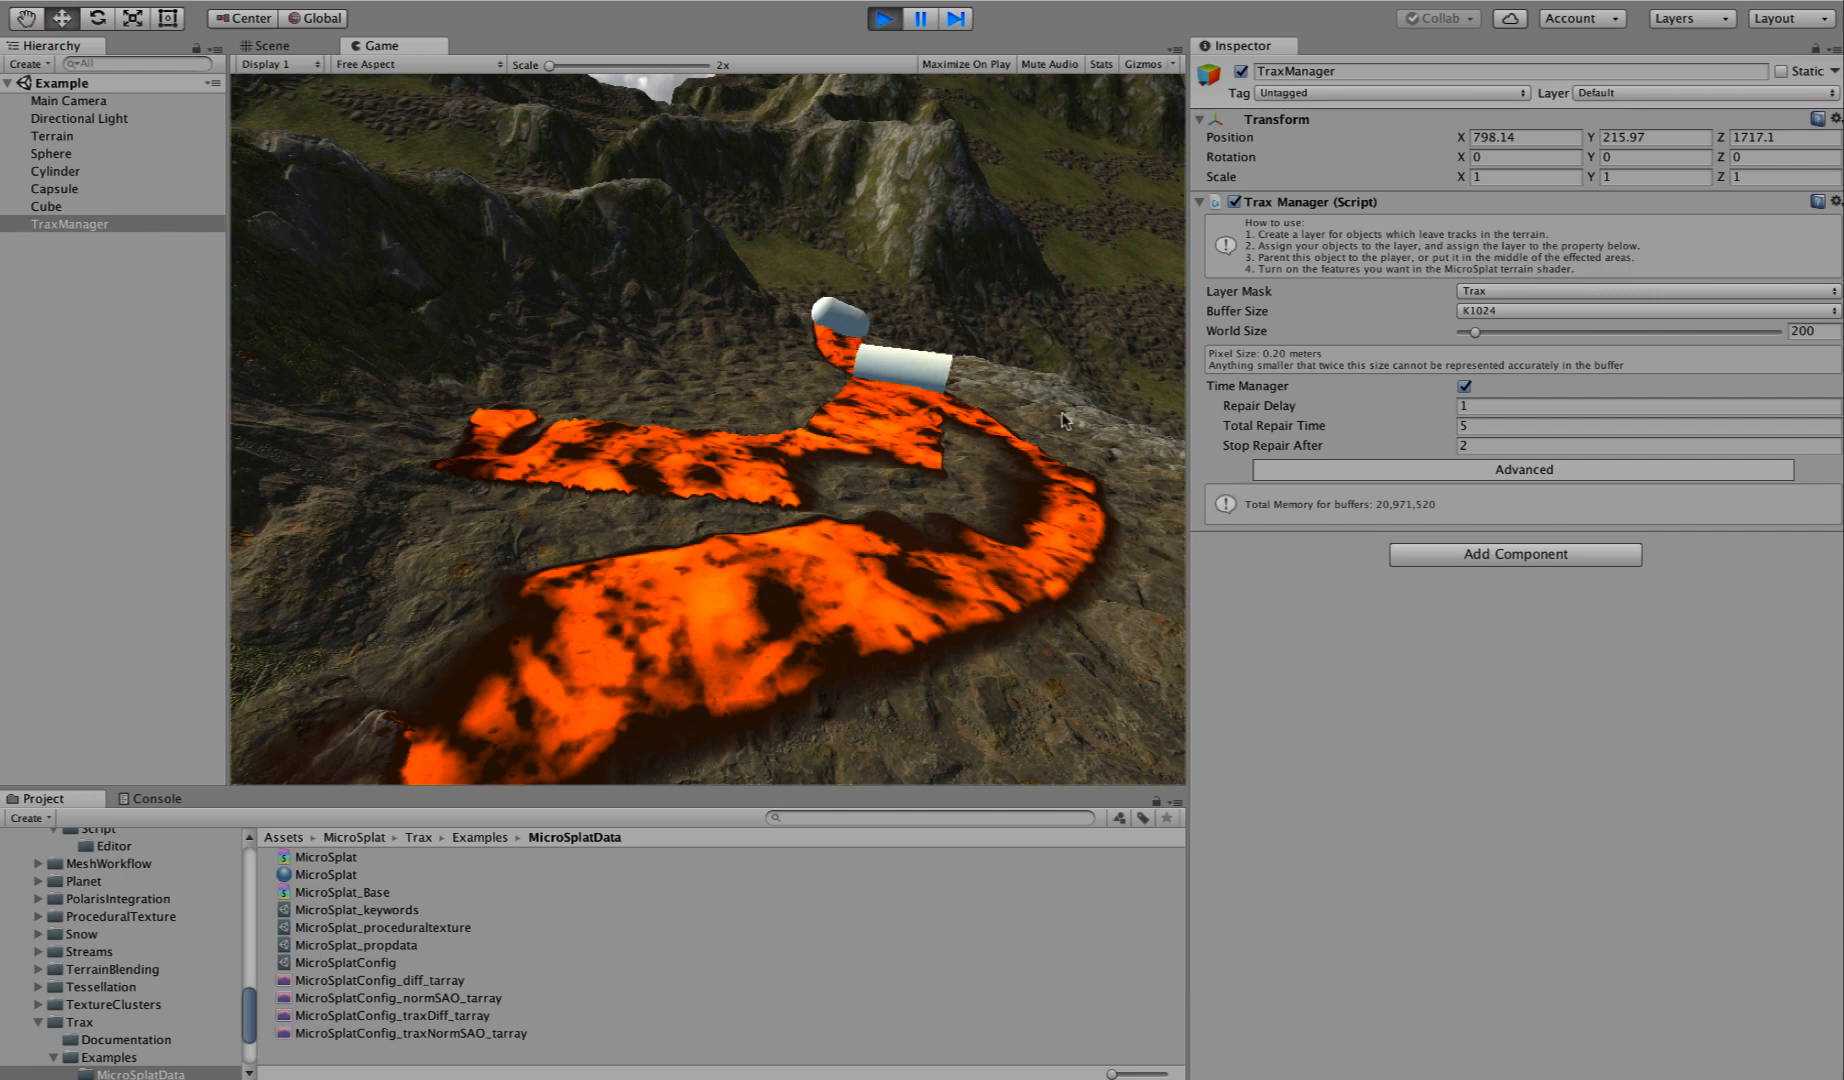
{"action": "left_click", "coordinate": [884, 20]}
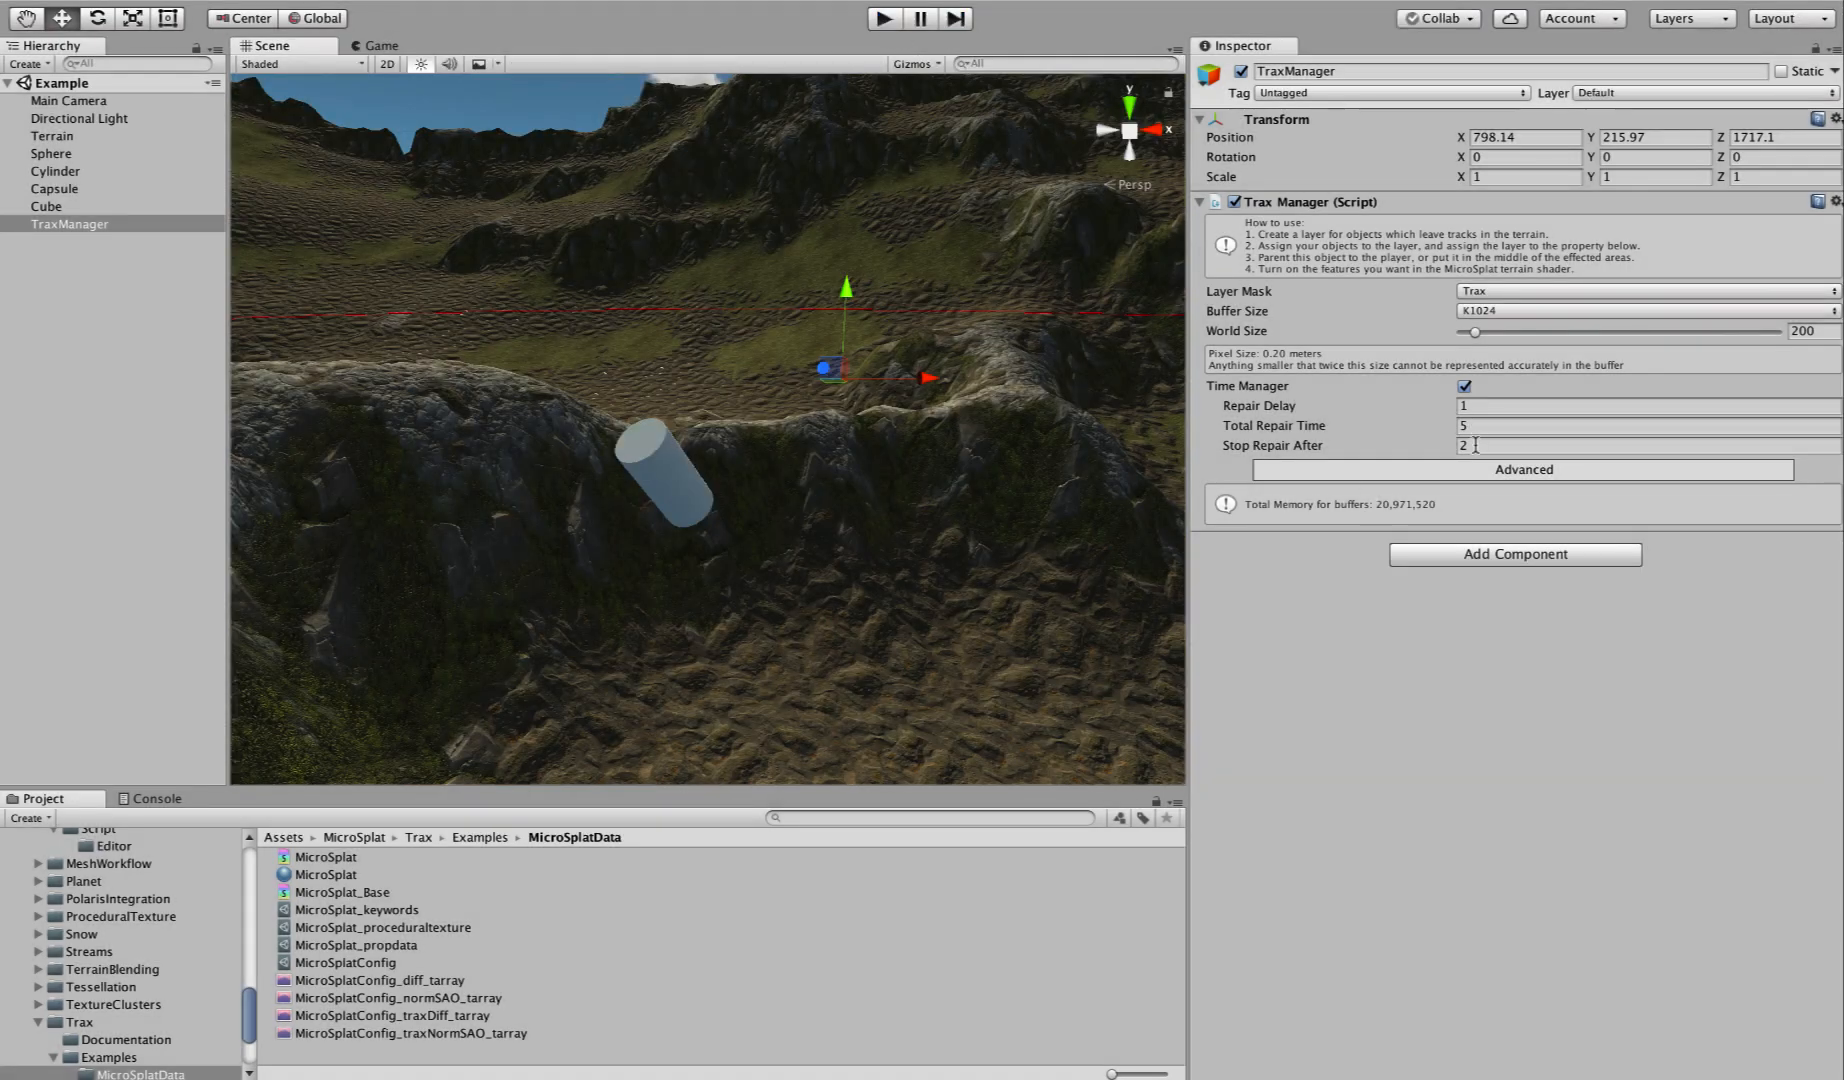
Set Stop Repair After to 3 and test the partial repair of the lava tracks in a play run.
{"action": "left_click", "coordinate": [1475, 446]}
{"action": "type", "text": "3"}
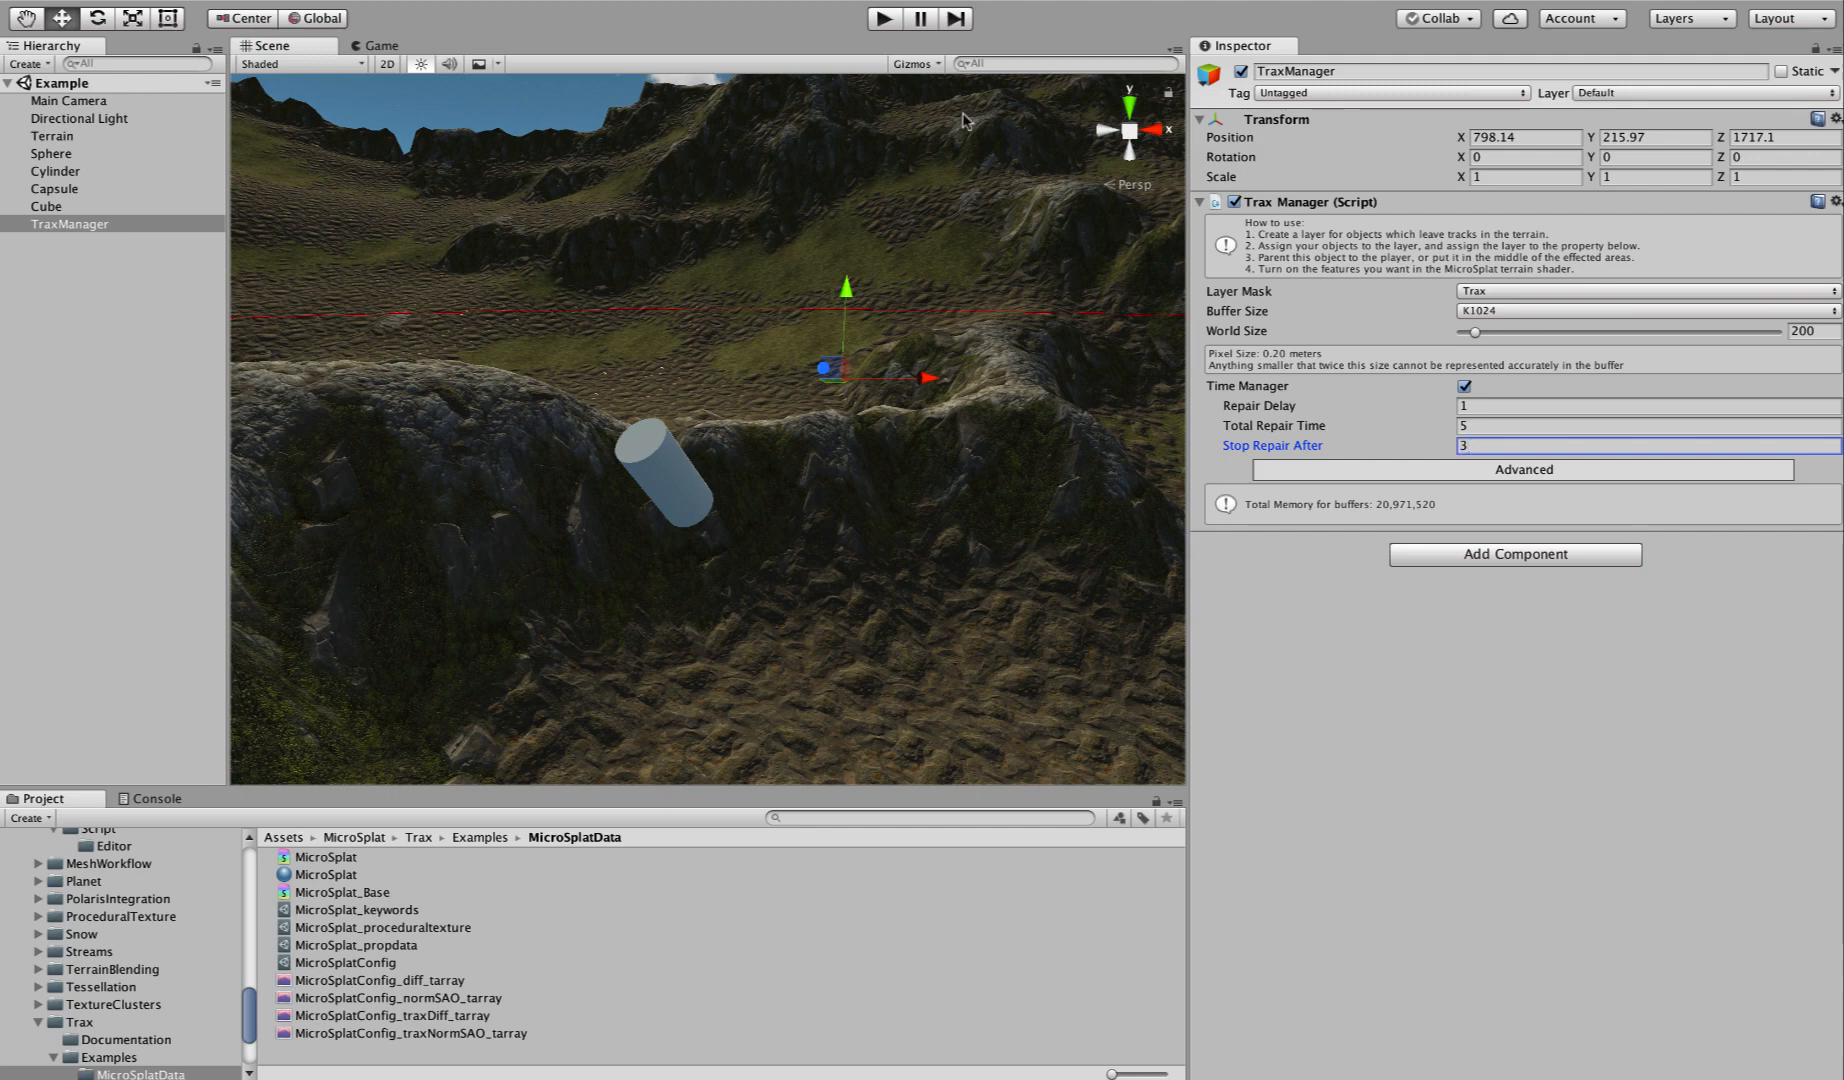
{"action": "left_click", "coordinate": [876, 20]}
{"action": "left_click", "coordinate": [880, 19]}
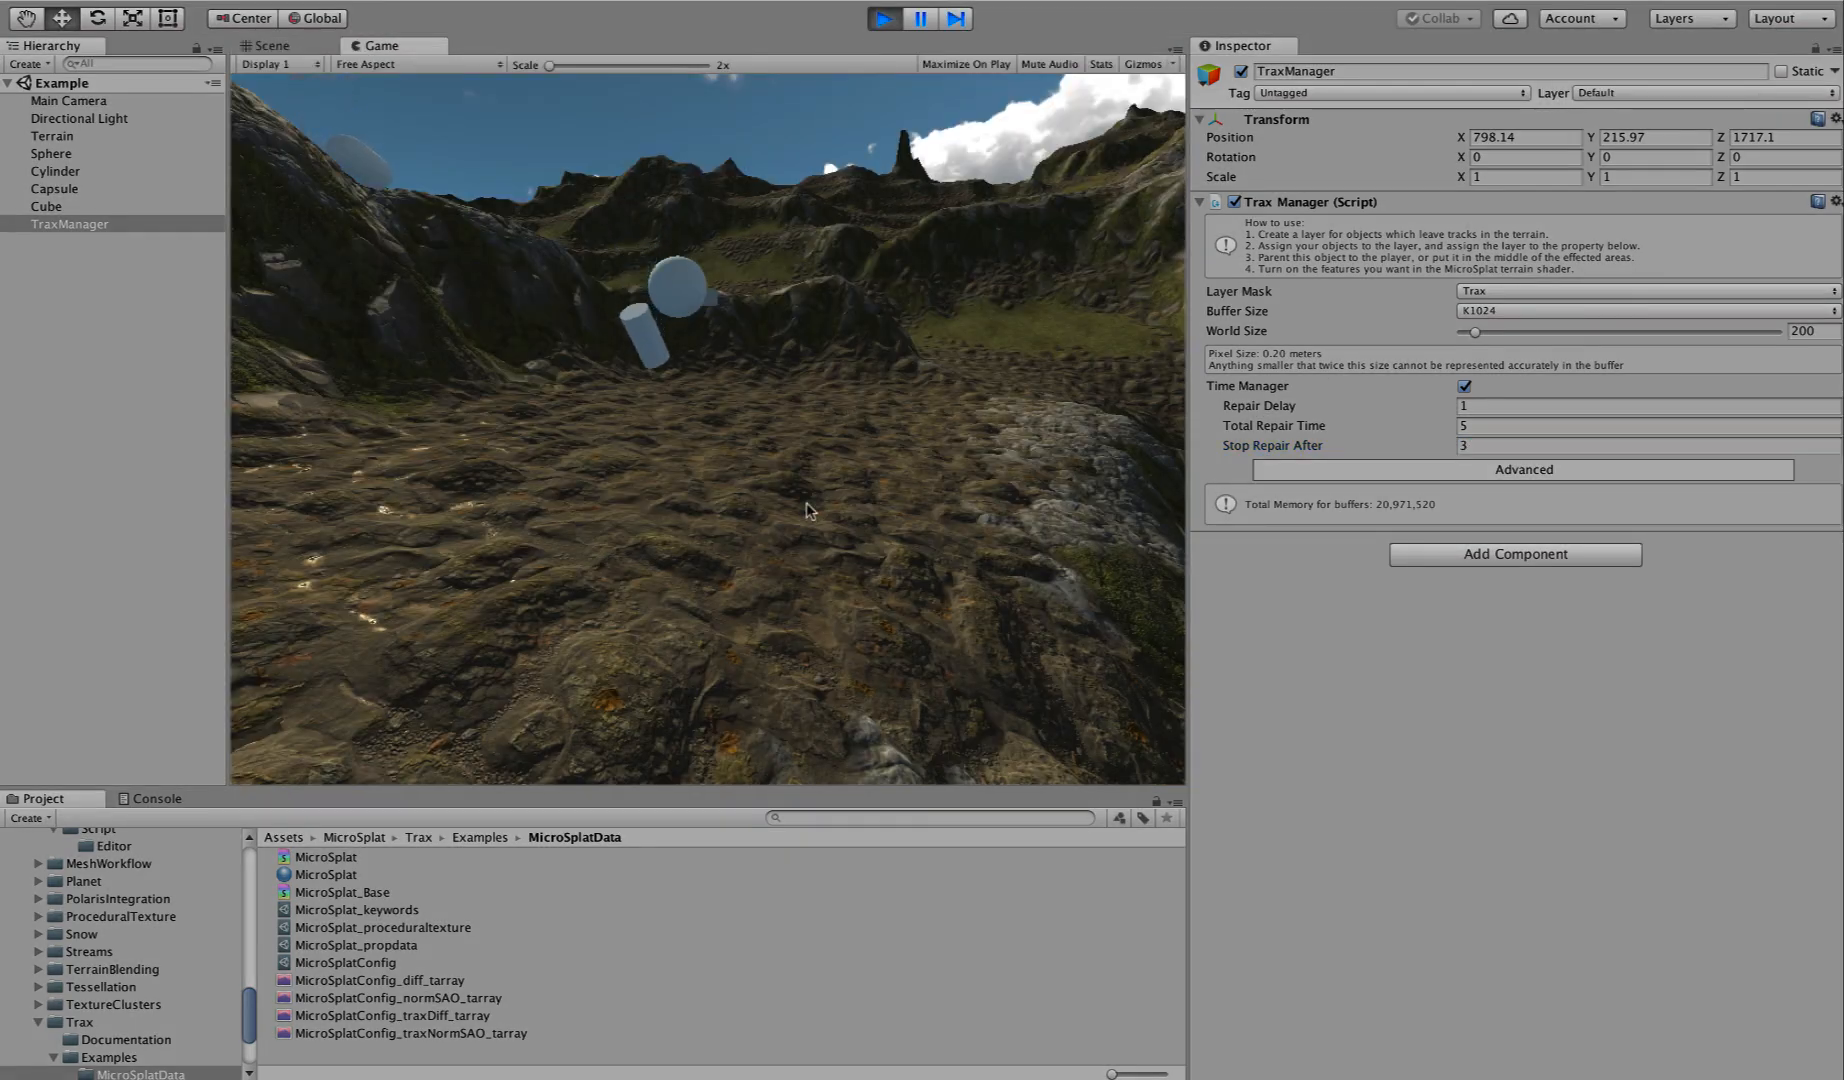
{"action": "key", "text": "w"}
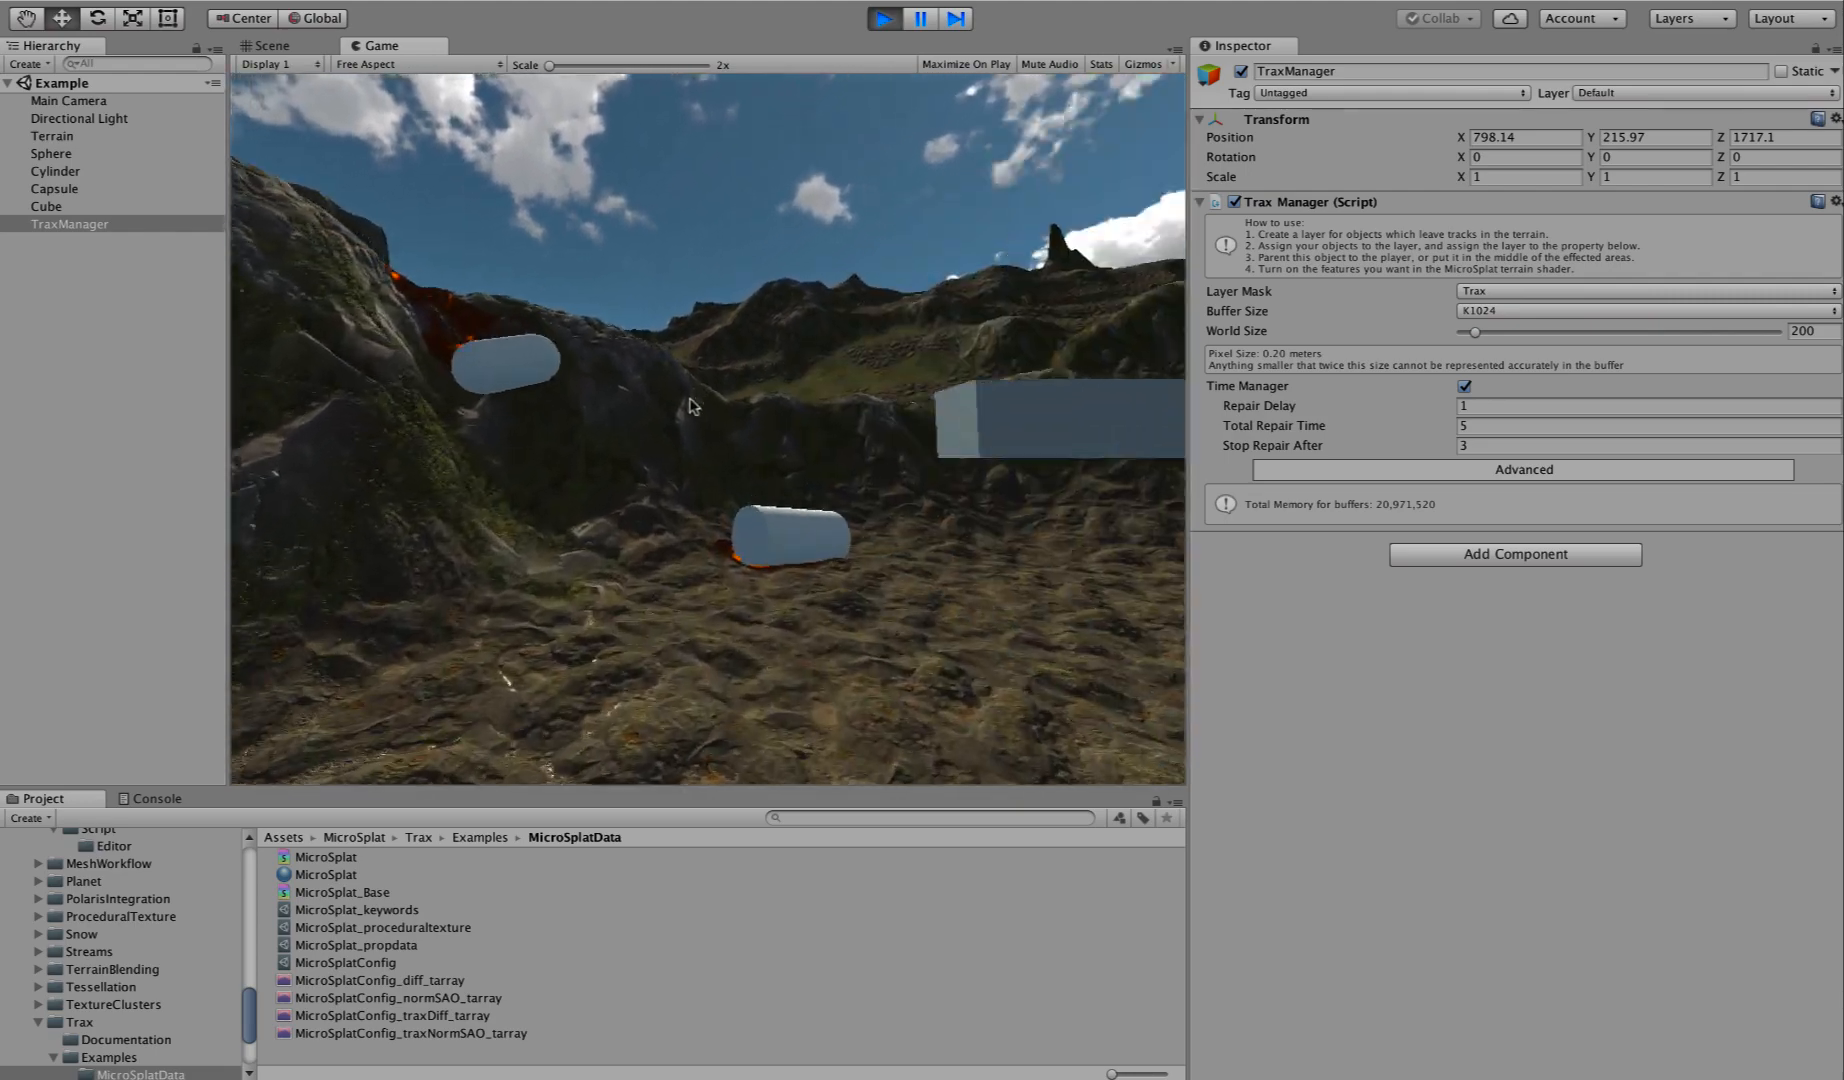
{"action": "key", "text": "w"}
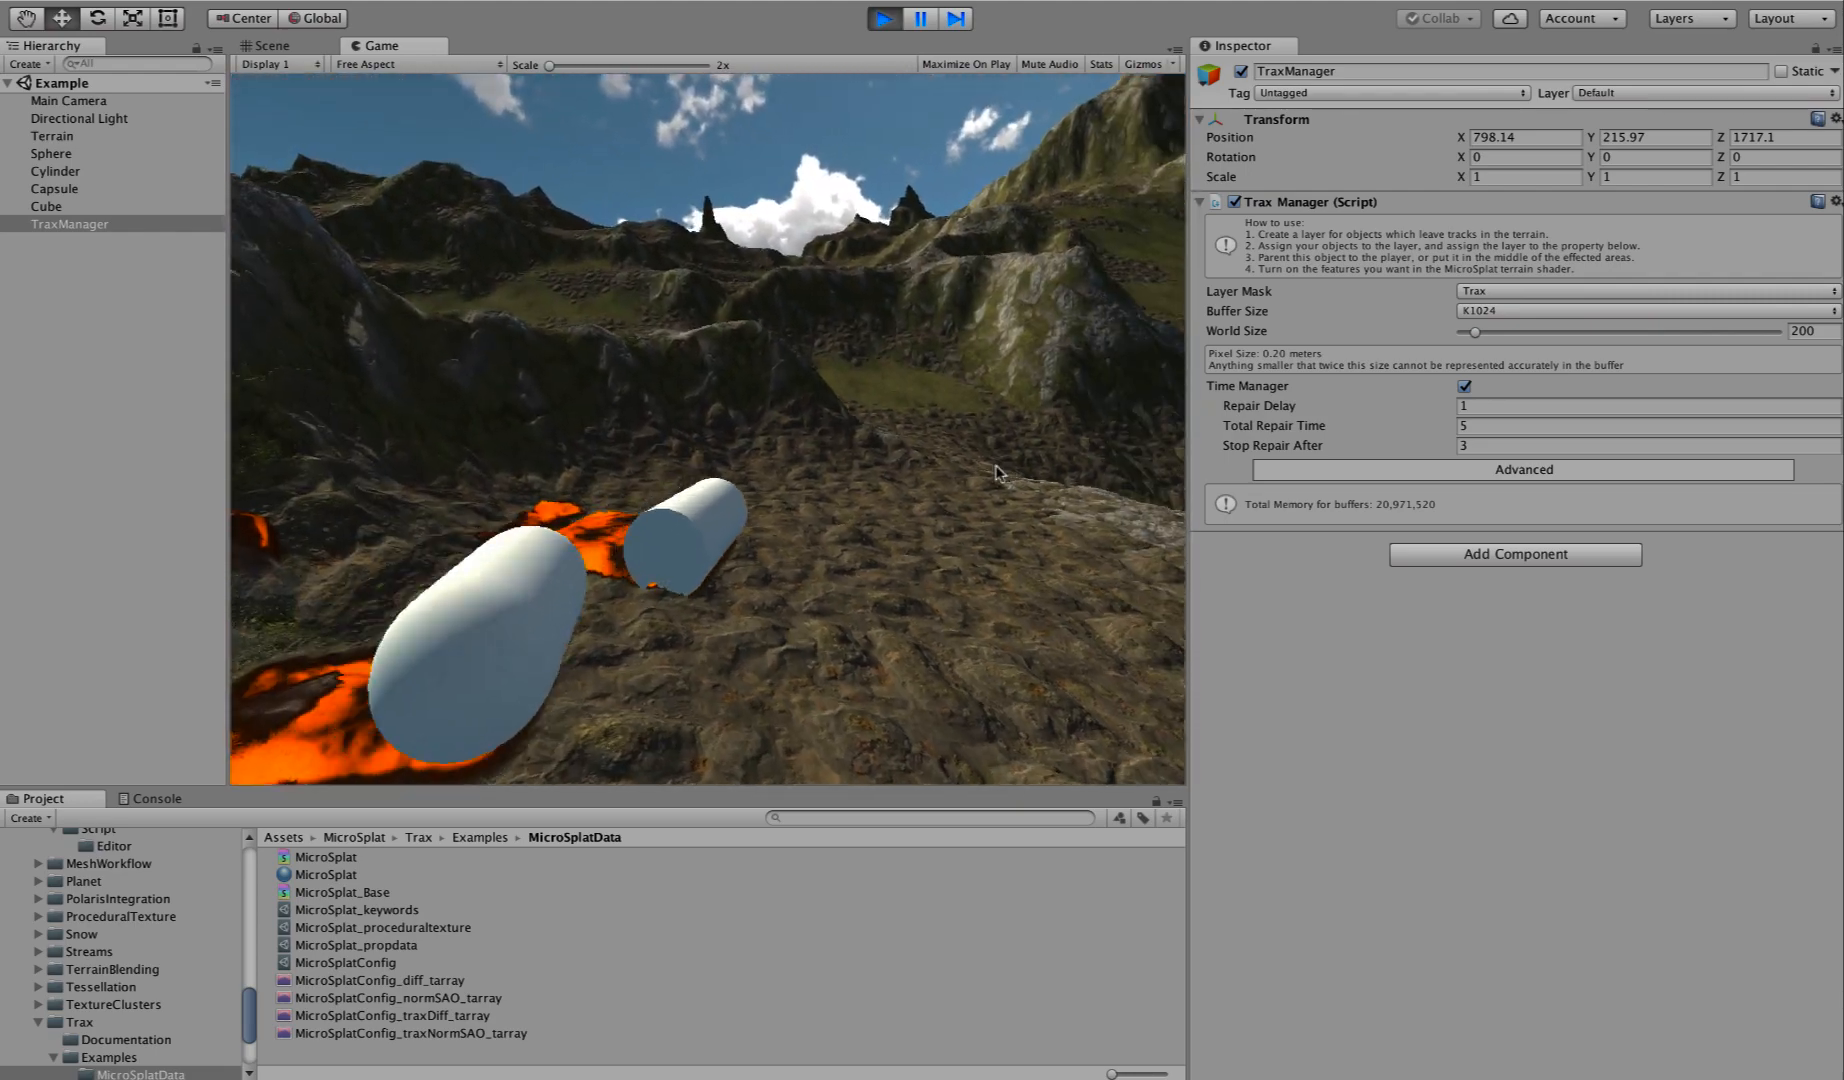
{"action": "key", "text": "w"}
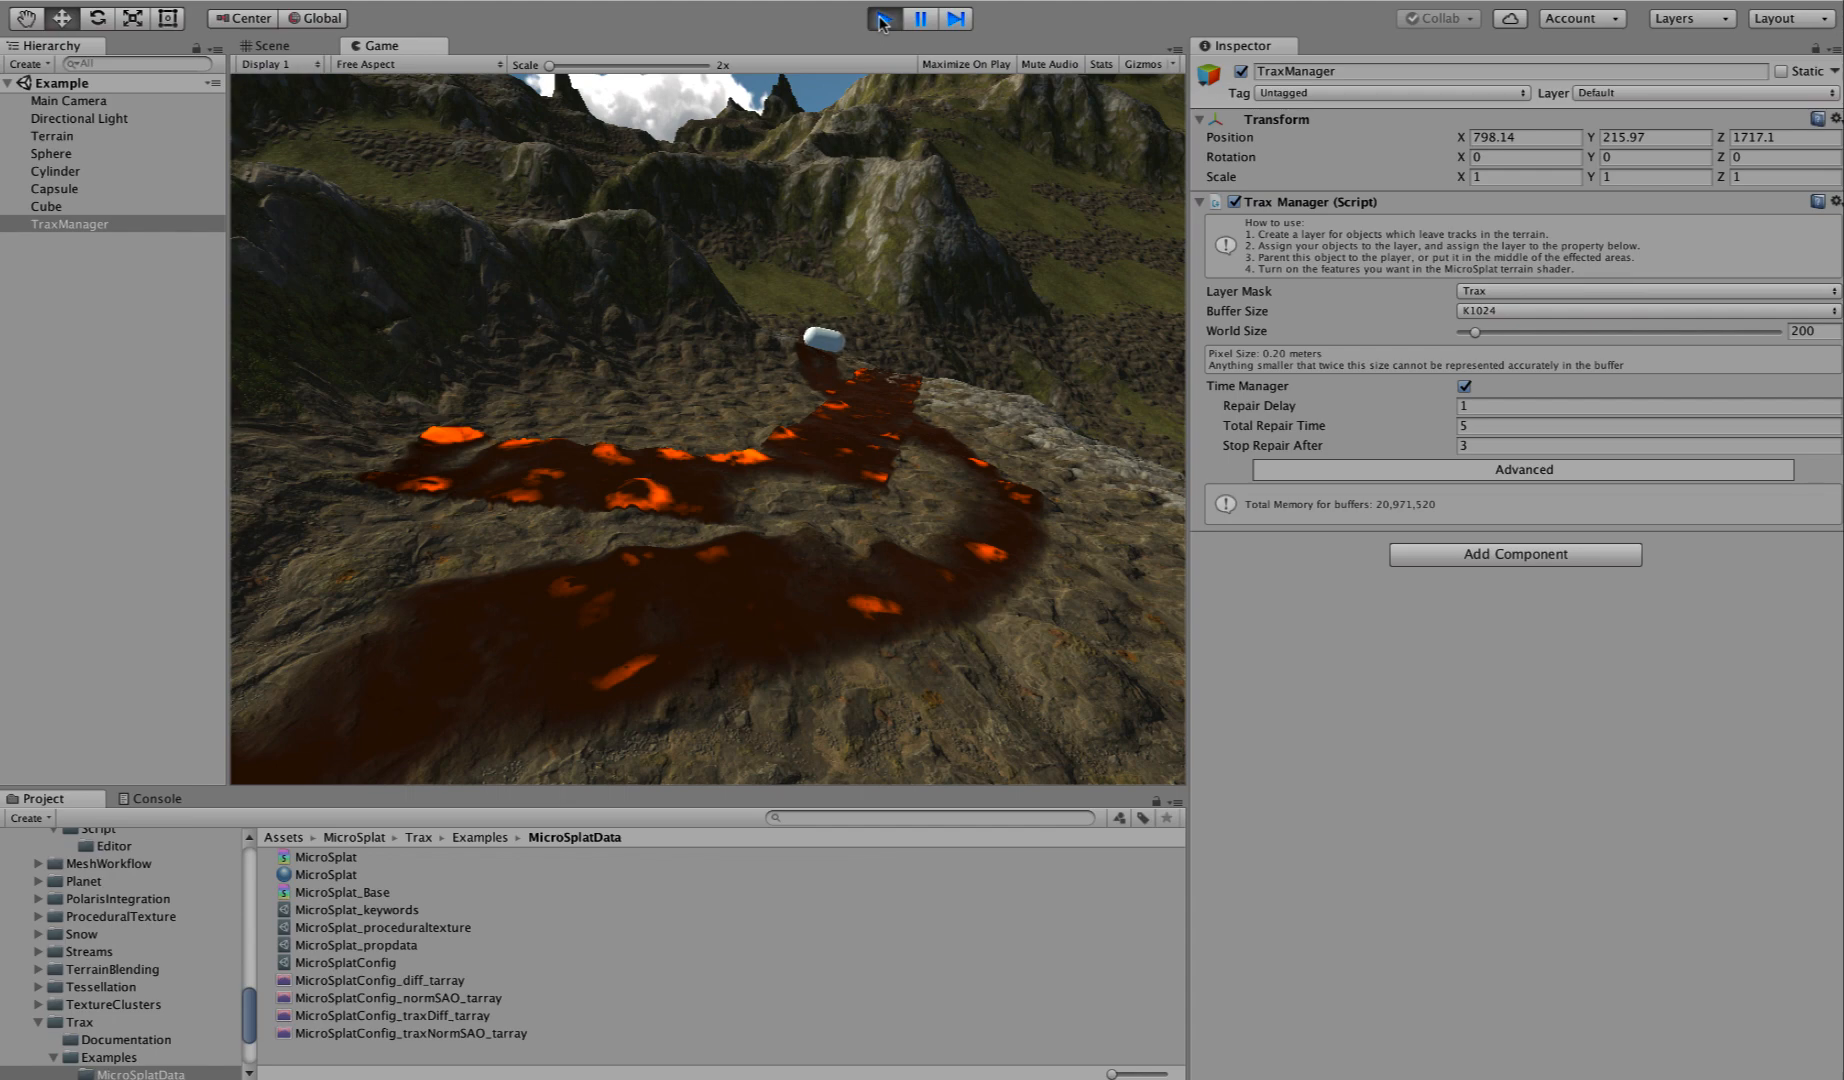
{"action": "left_click", "coordinate": [882, 19]}
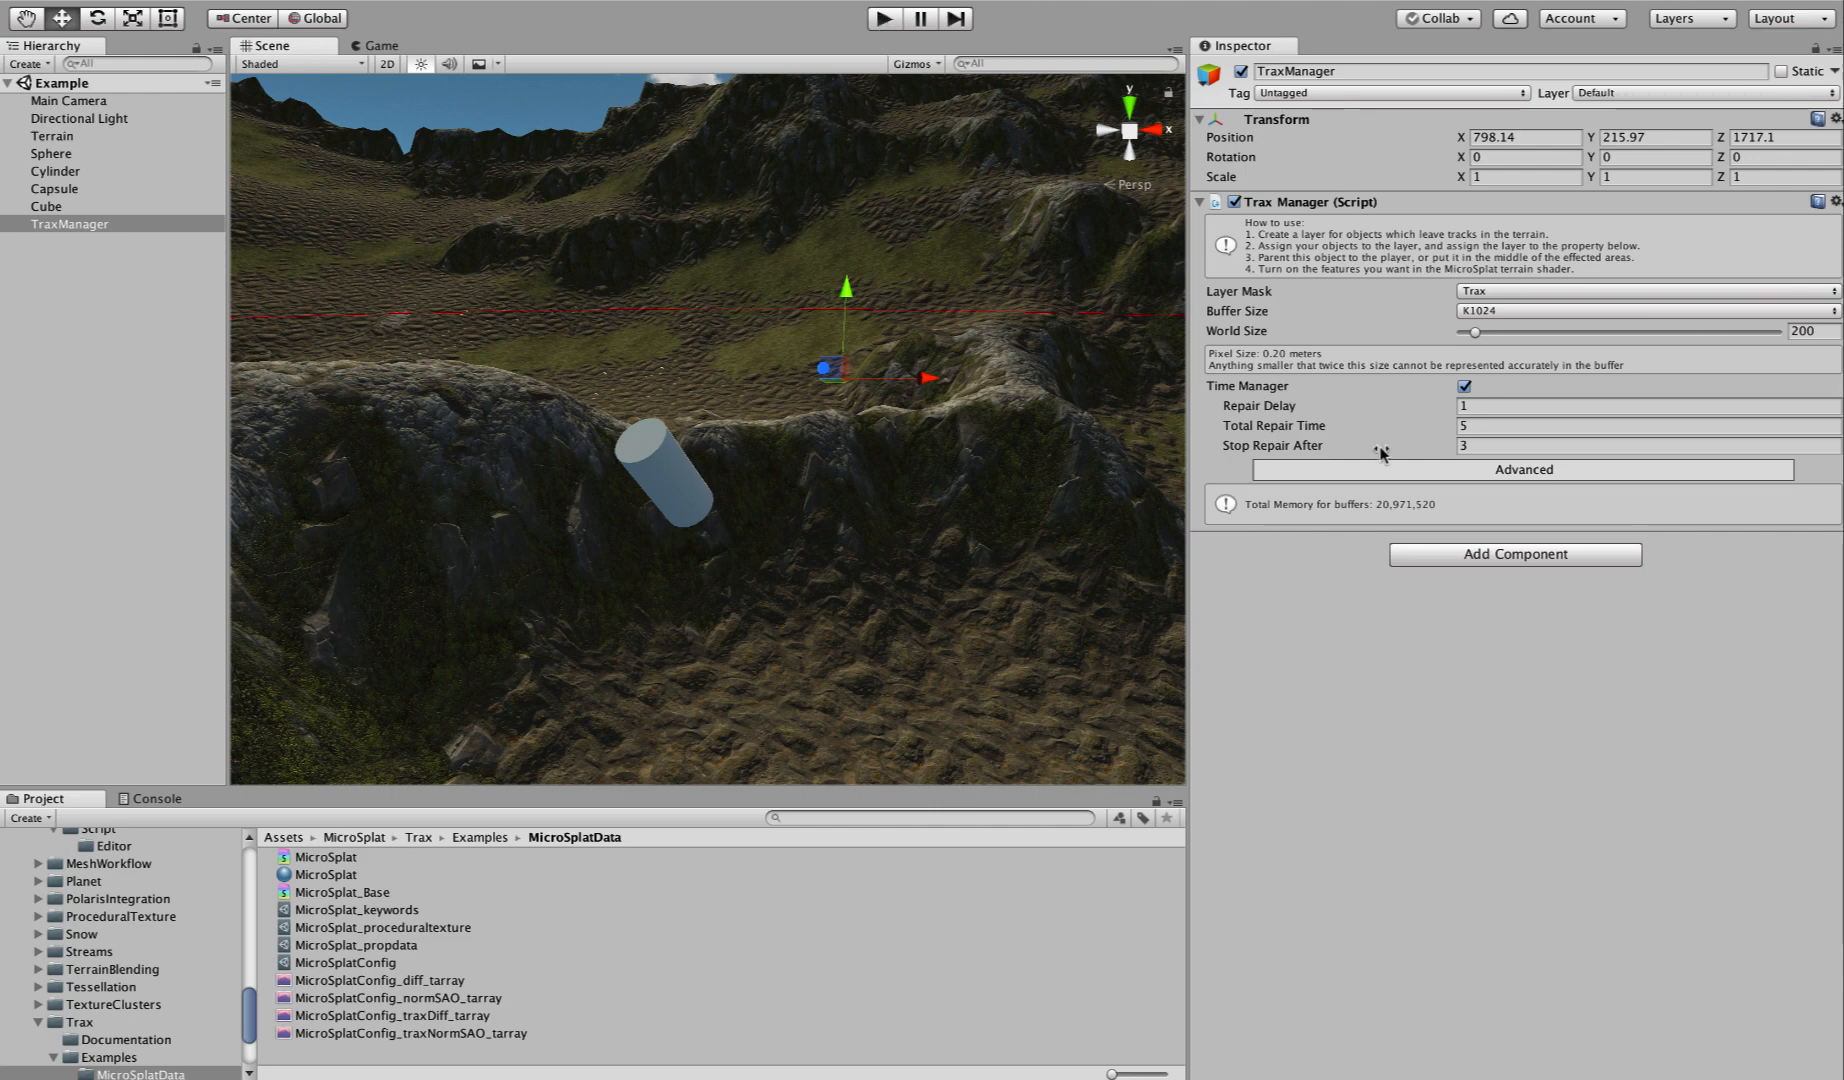
Play the scene again and focus the Scene view on the Sphere near the lava tracks.
{"action": "left_click", "coordinate": [884, 23]}
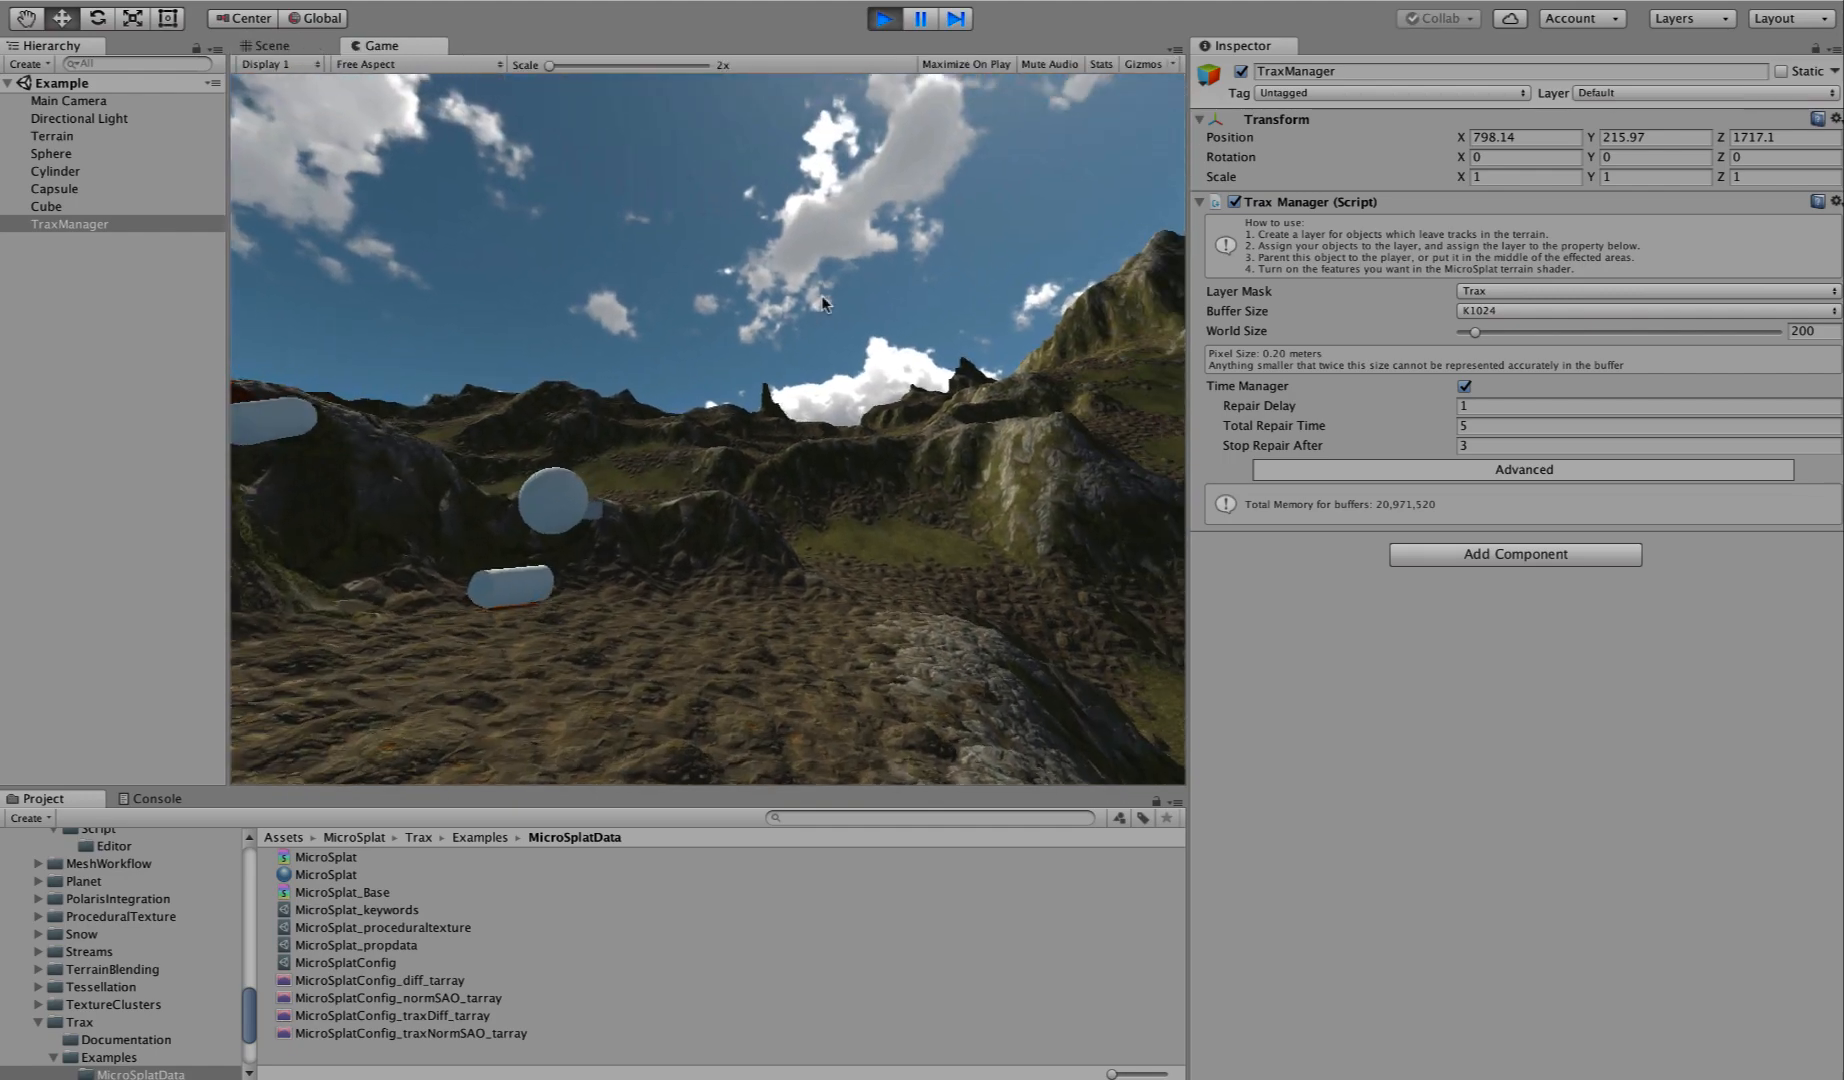
{"action": "key", "text": "s"}
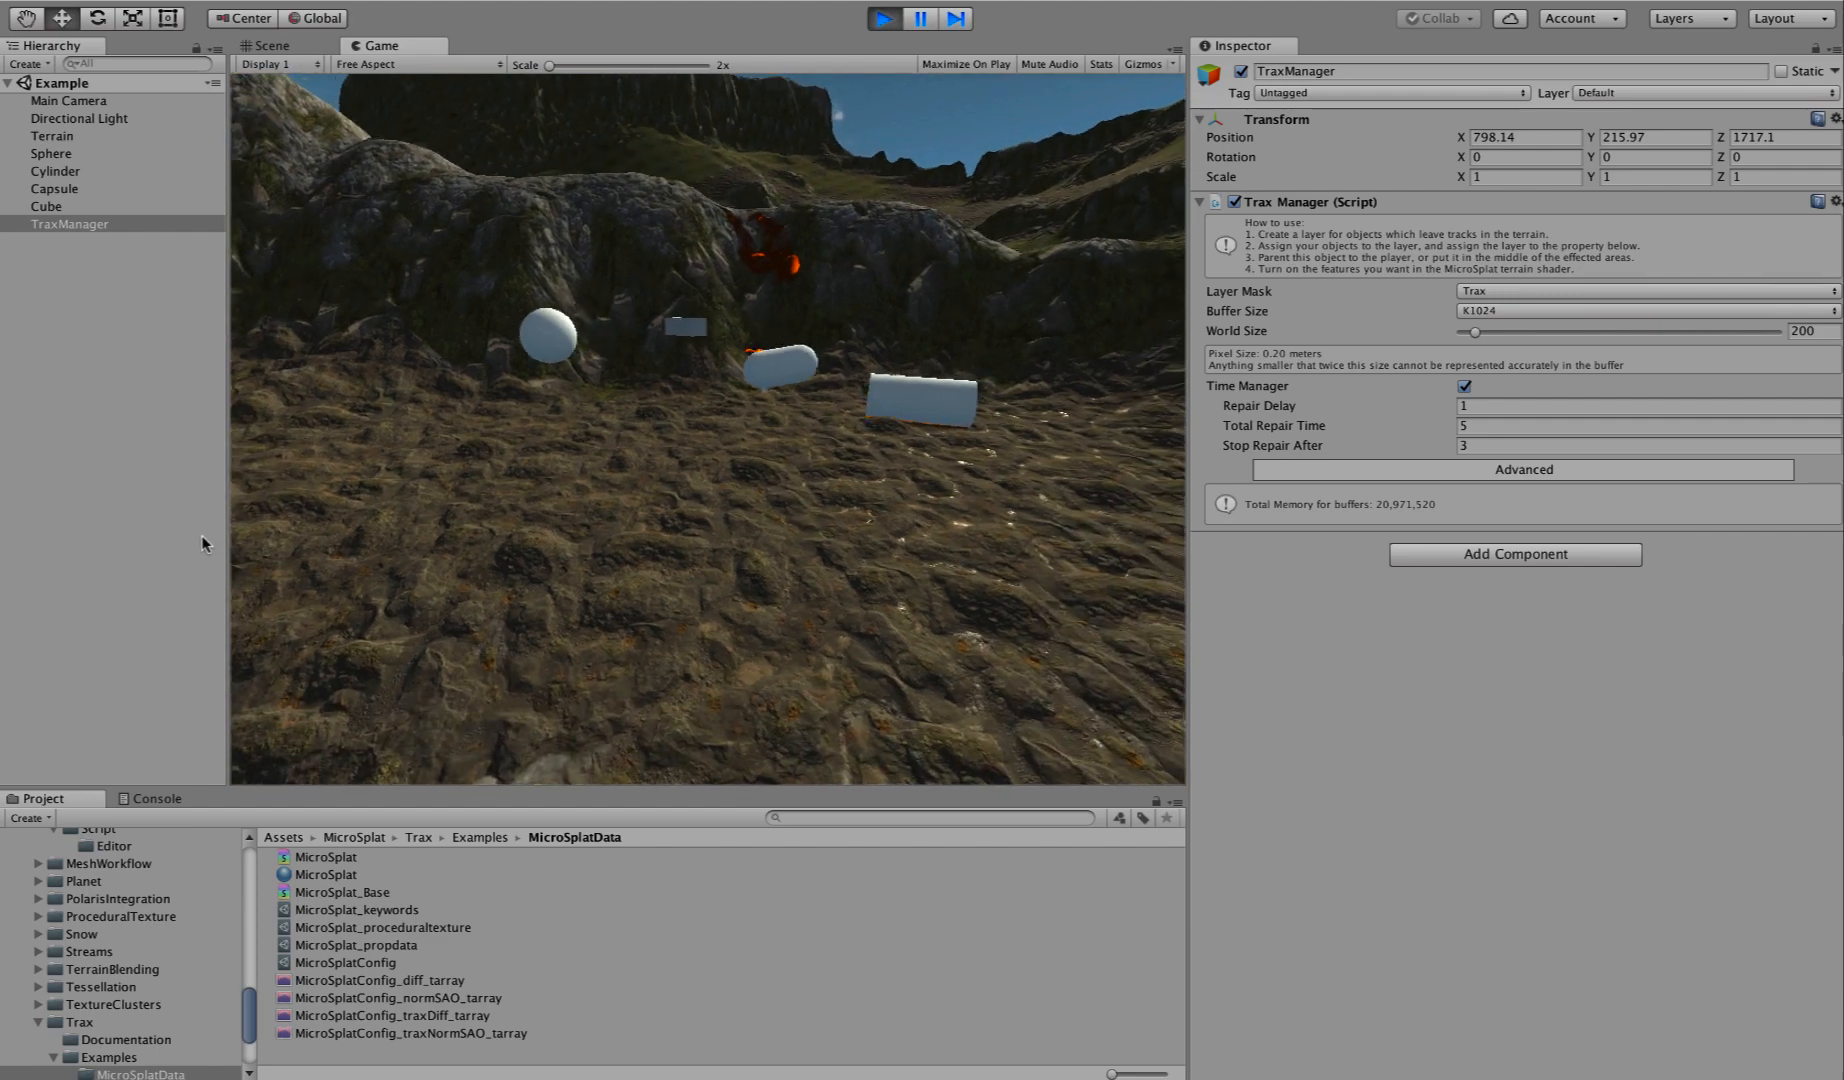
{"action": "left_click", "coordinate": [275, 47]}
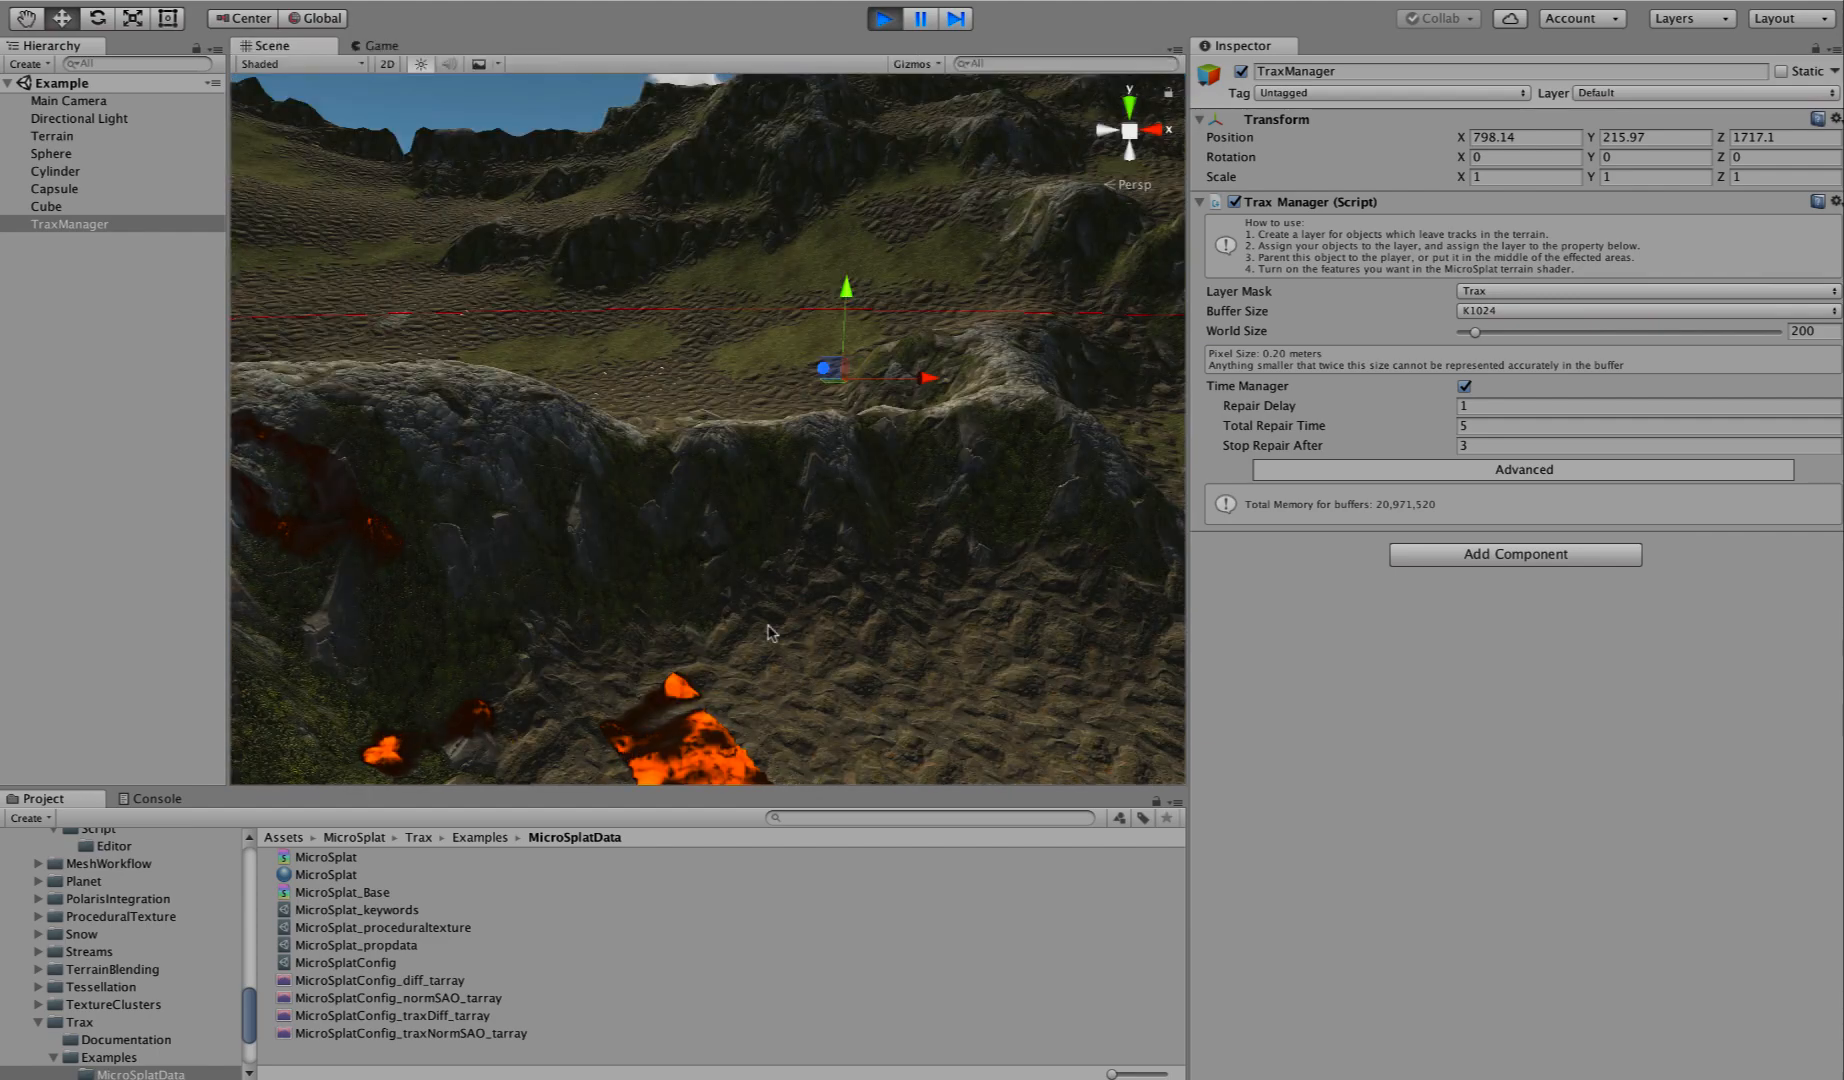
{"action": "right_click_drag", "start_coordinate": [770, 628], "coordinate": [658, 597]}
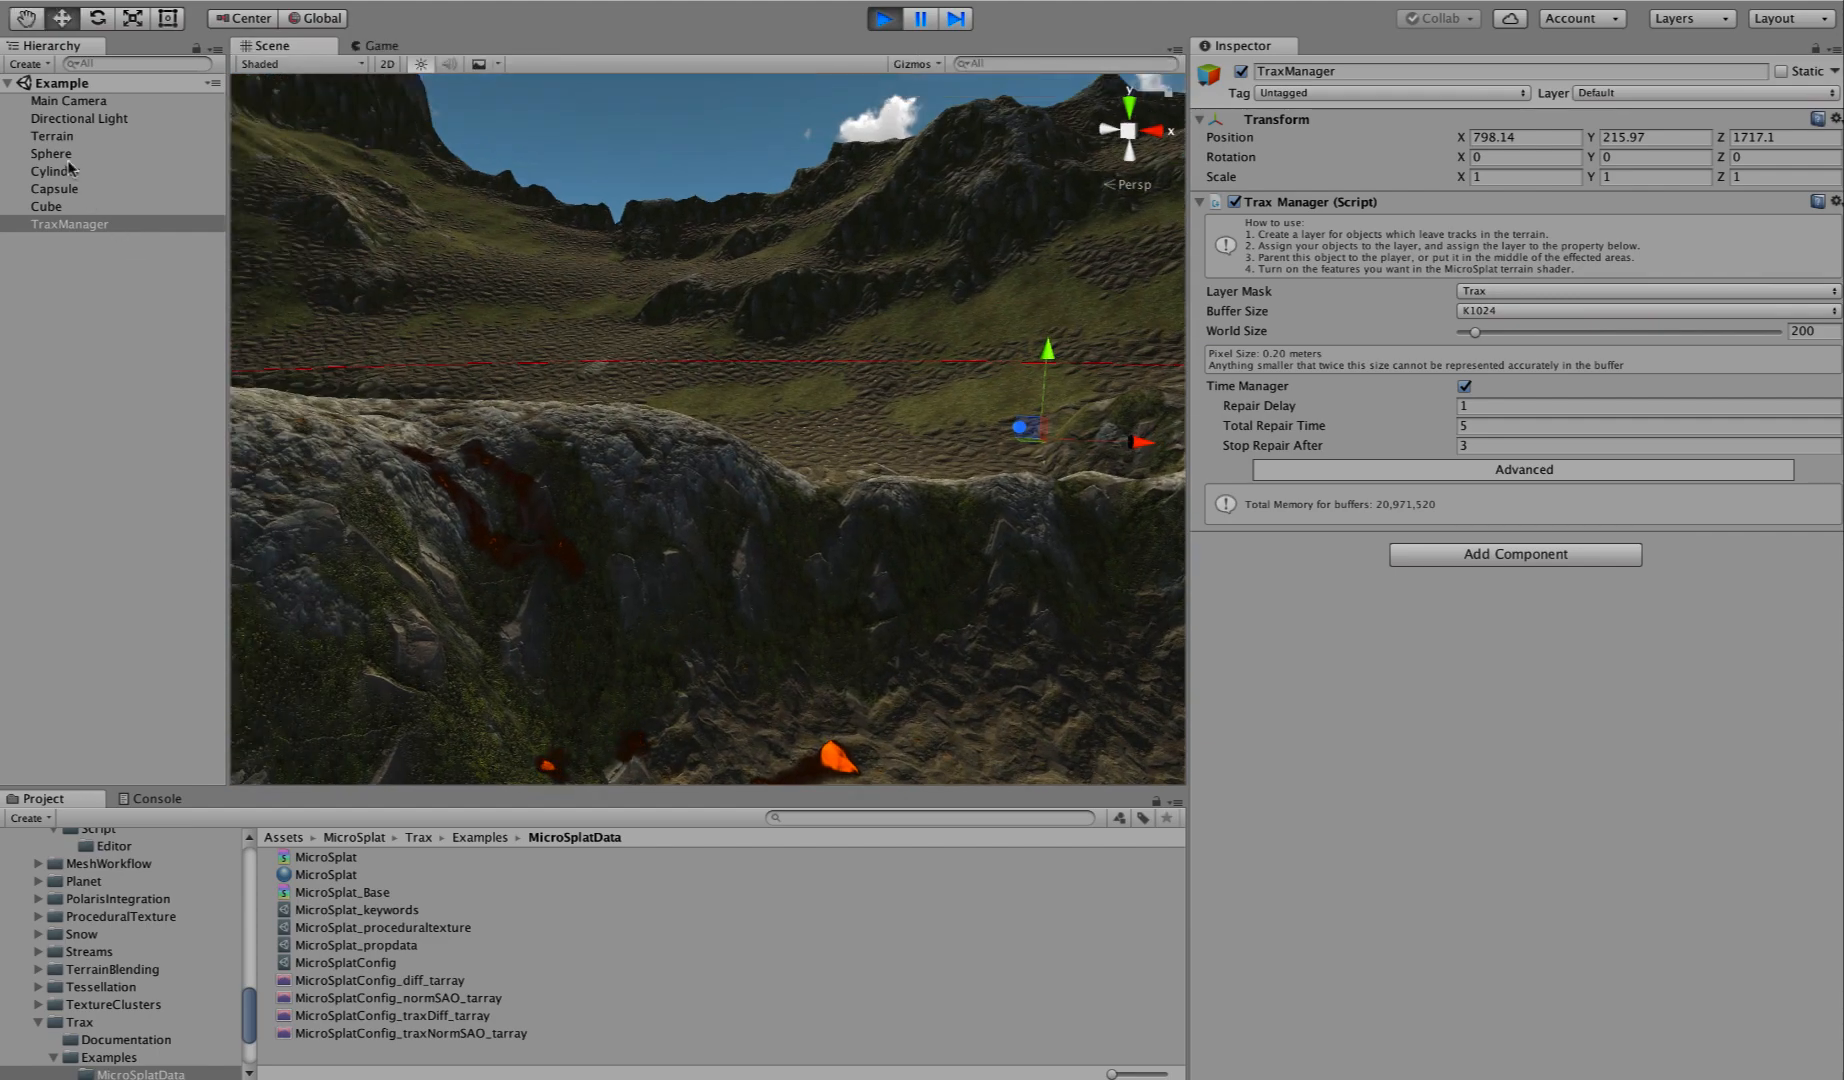
{"action": "double_click", "coordinate": [50, 153]}
{"action": "right_click_drag", "start_coordinate": [650, 545], "coordinate": [826, 318]}
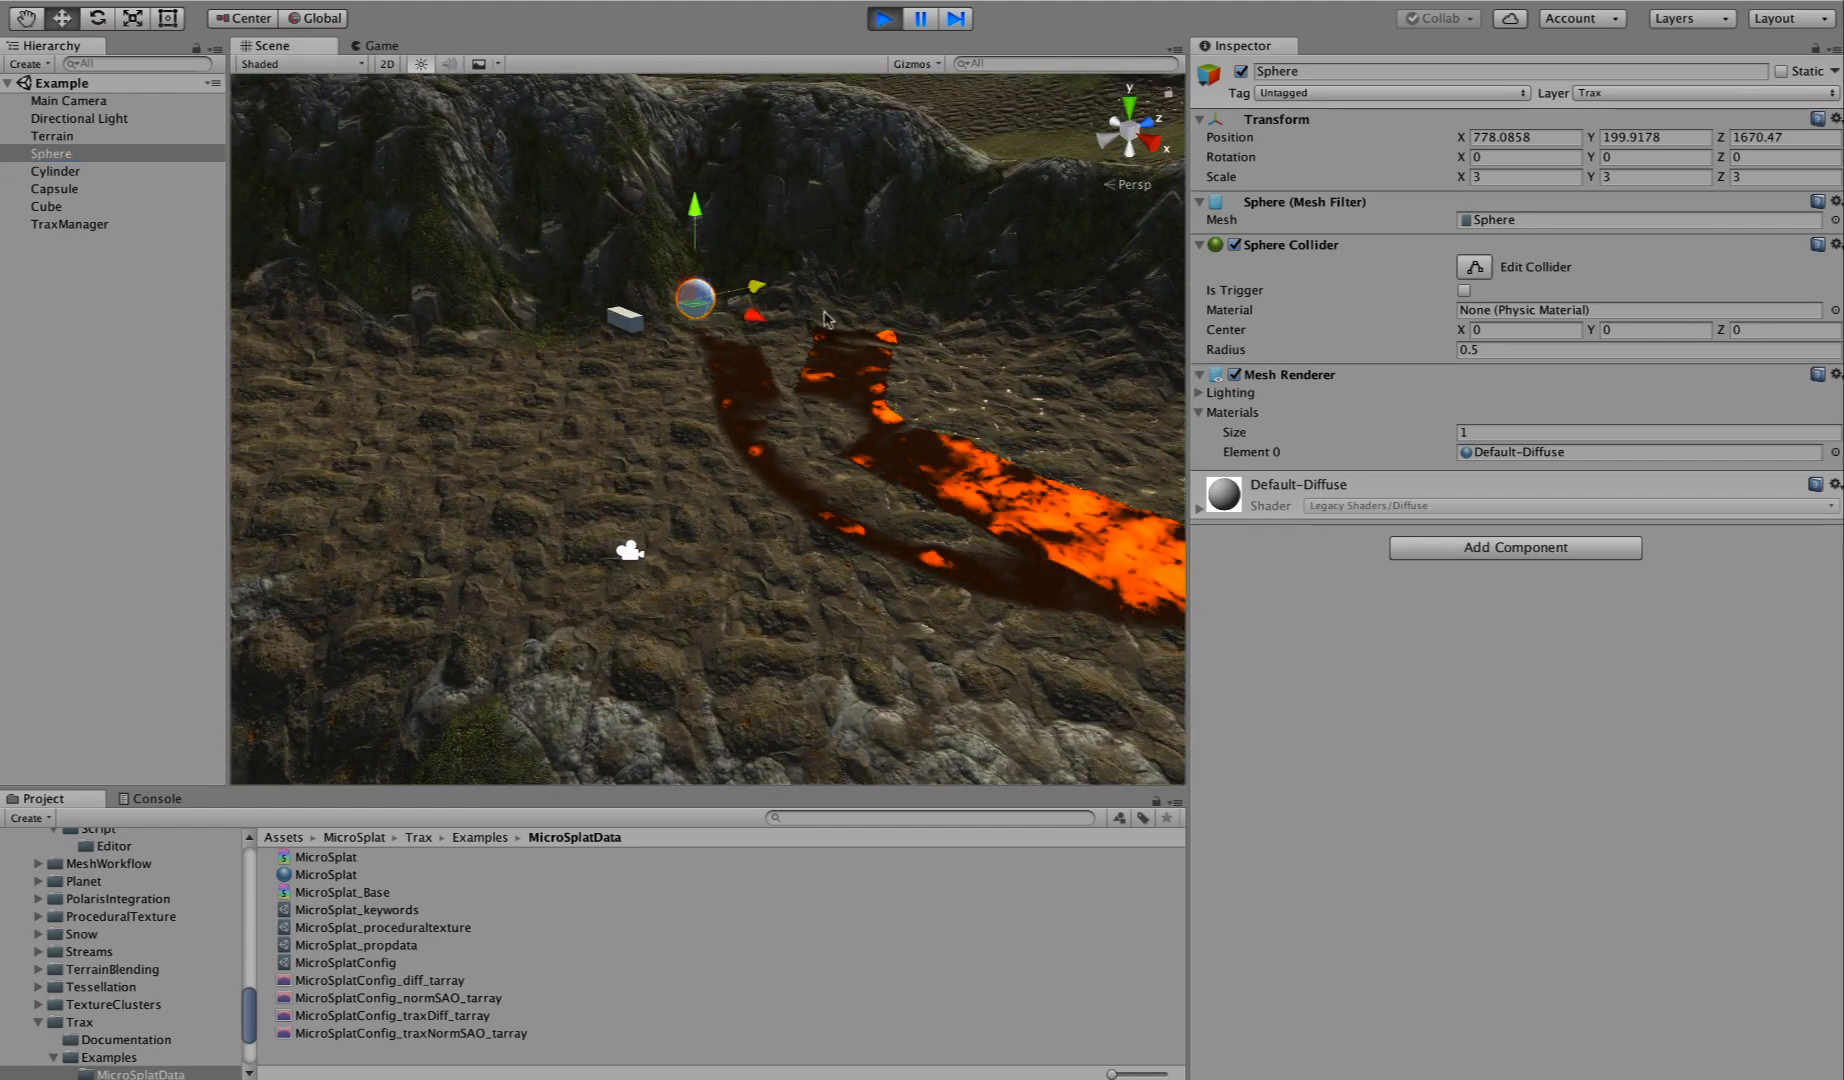
Move the Sphere to several spots, touching the ground for separate lava marks and ending on the cliff at about X 760.3, Y 204.42, Z 1700.4.
{"action": "left_click_drag", "start_coordinate": [826, 318], "coordinate": [906, 298]}
{"action": "left_click_drag", "start_coordinate": [774, 205], "coordinate": [745, 118]}
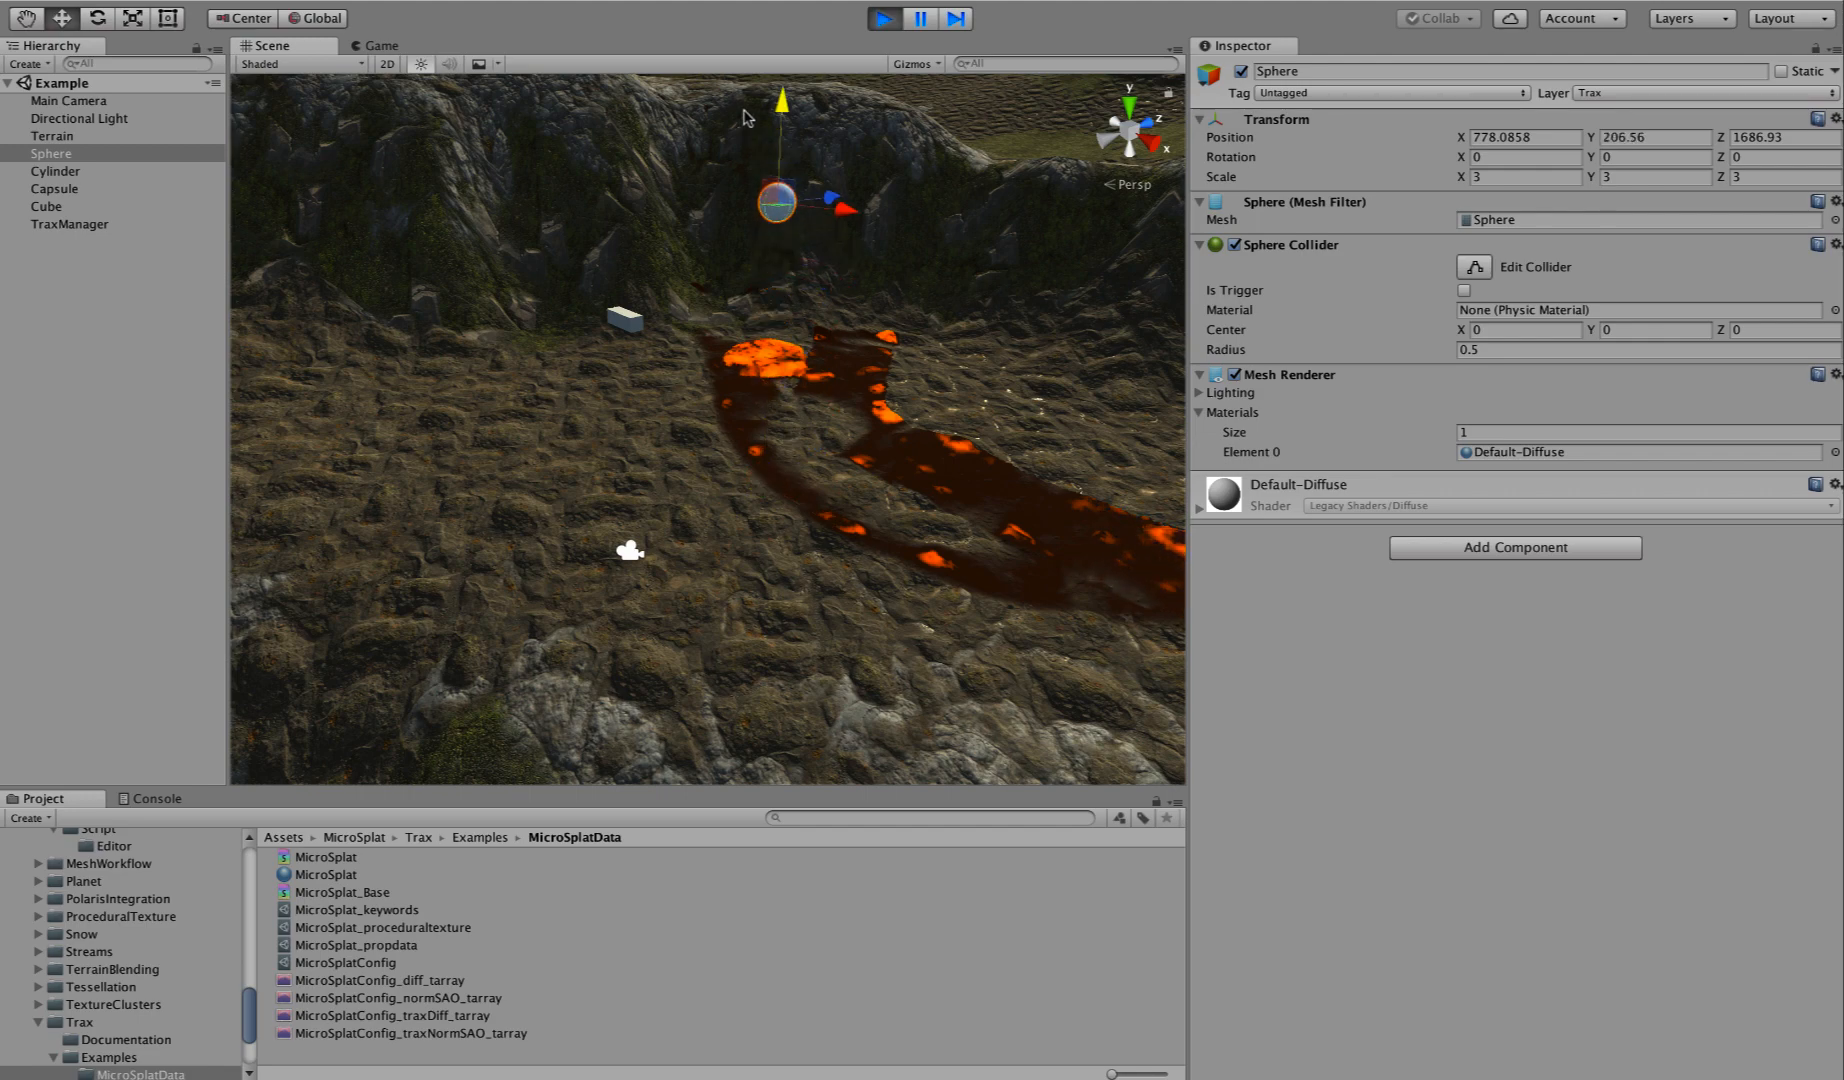
{"action": "left_click_drag", "start_coordinate": [831, 197], "coordinate": [944, 210]}
{"action": "left_click_drag", "start_coordinate": [886, 102], "coordinate": [898, 172]}
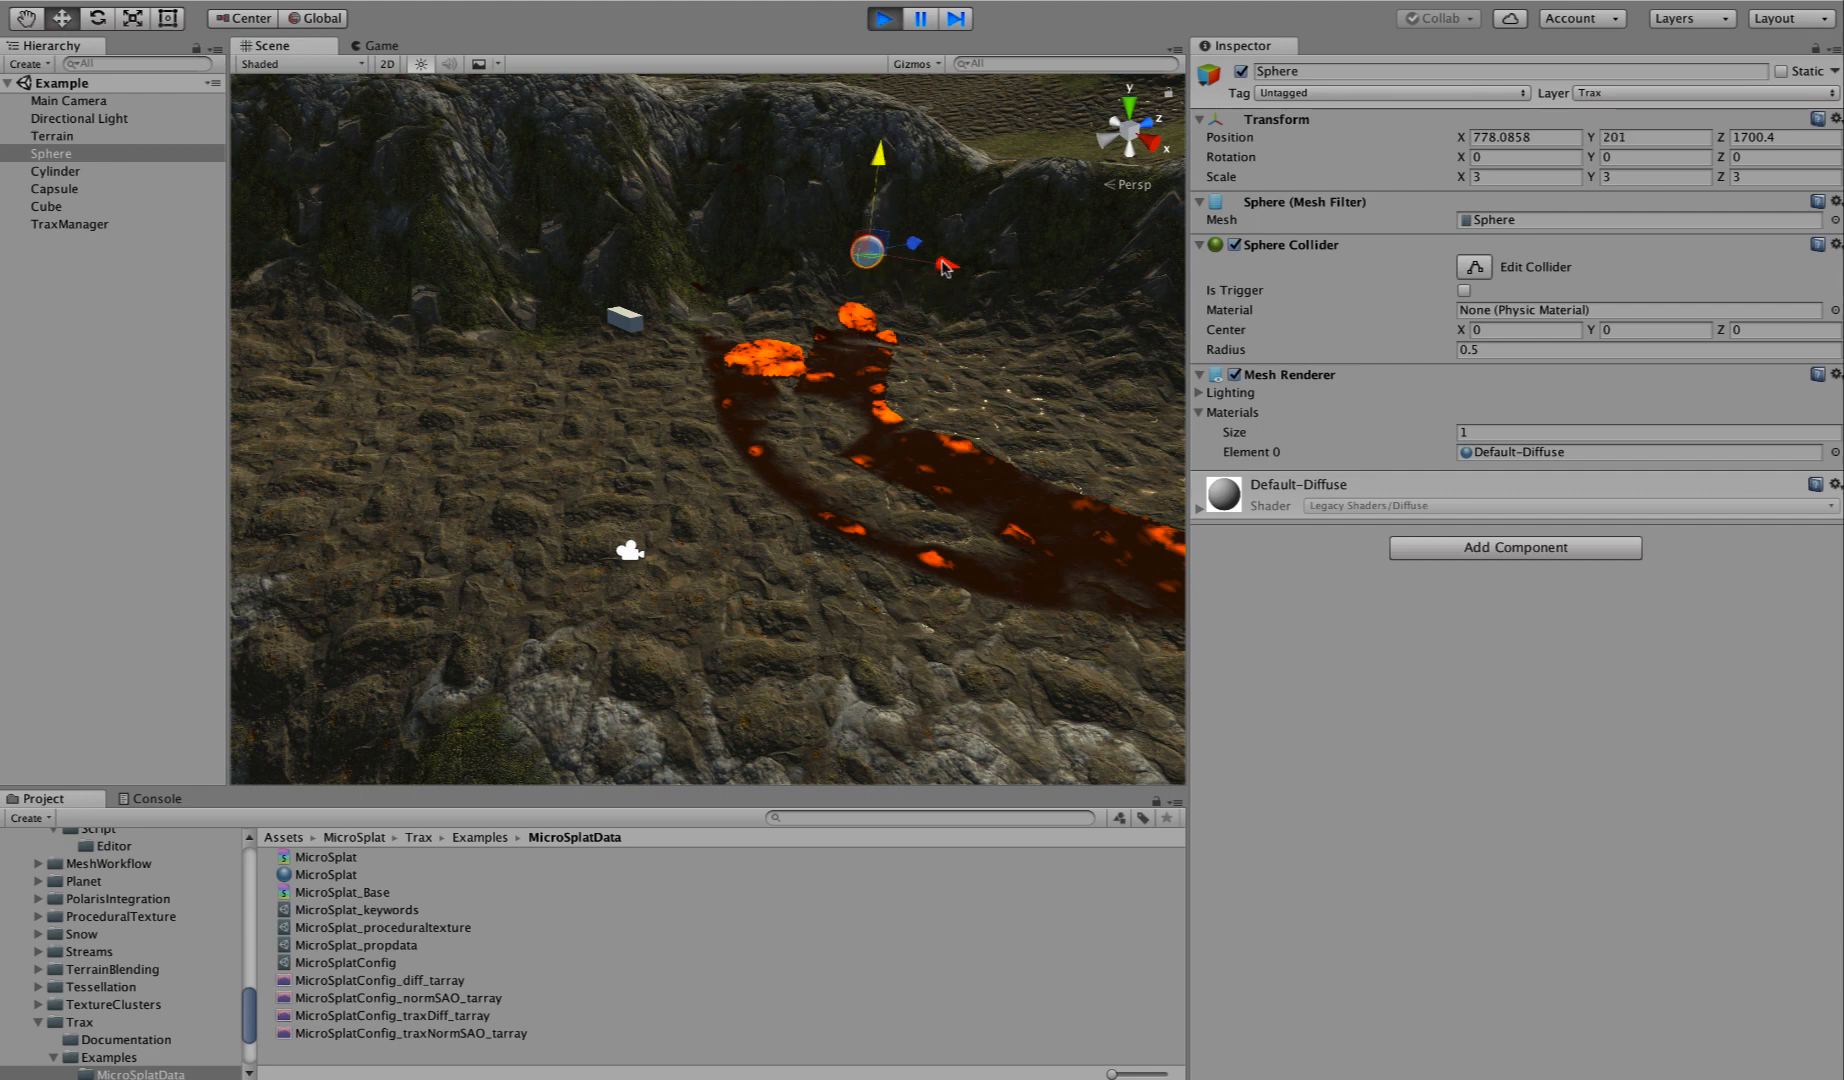
{"action": "left_click_drag", "start_coordinate": [942, 261], "coordinate": [1075, 280]}
{"action": "left_click_drag", "start_coordinate": [1062, 190], "coordinate": [672, 218]}
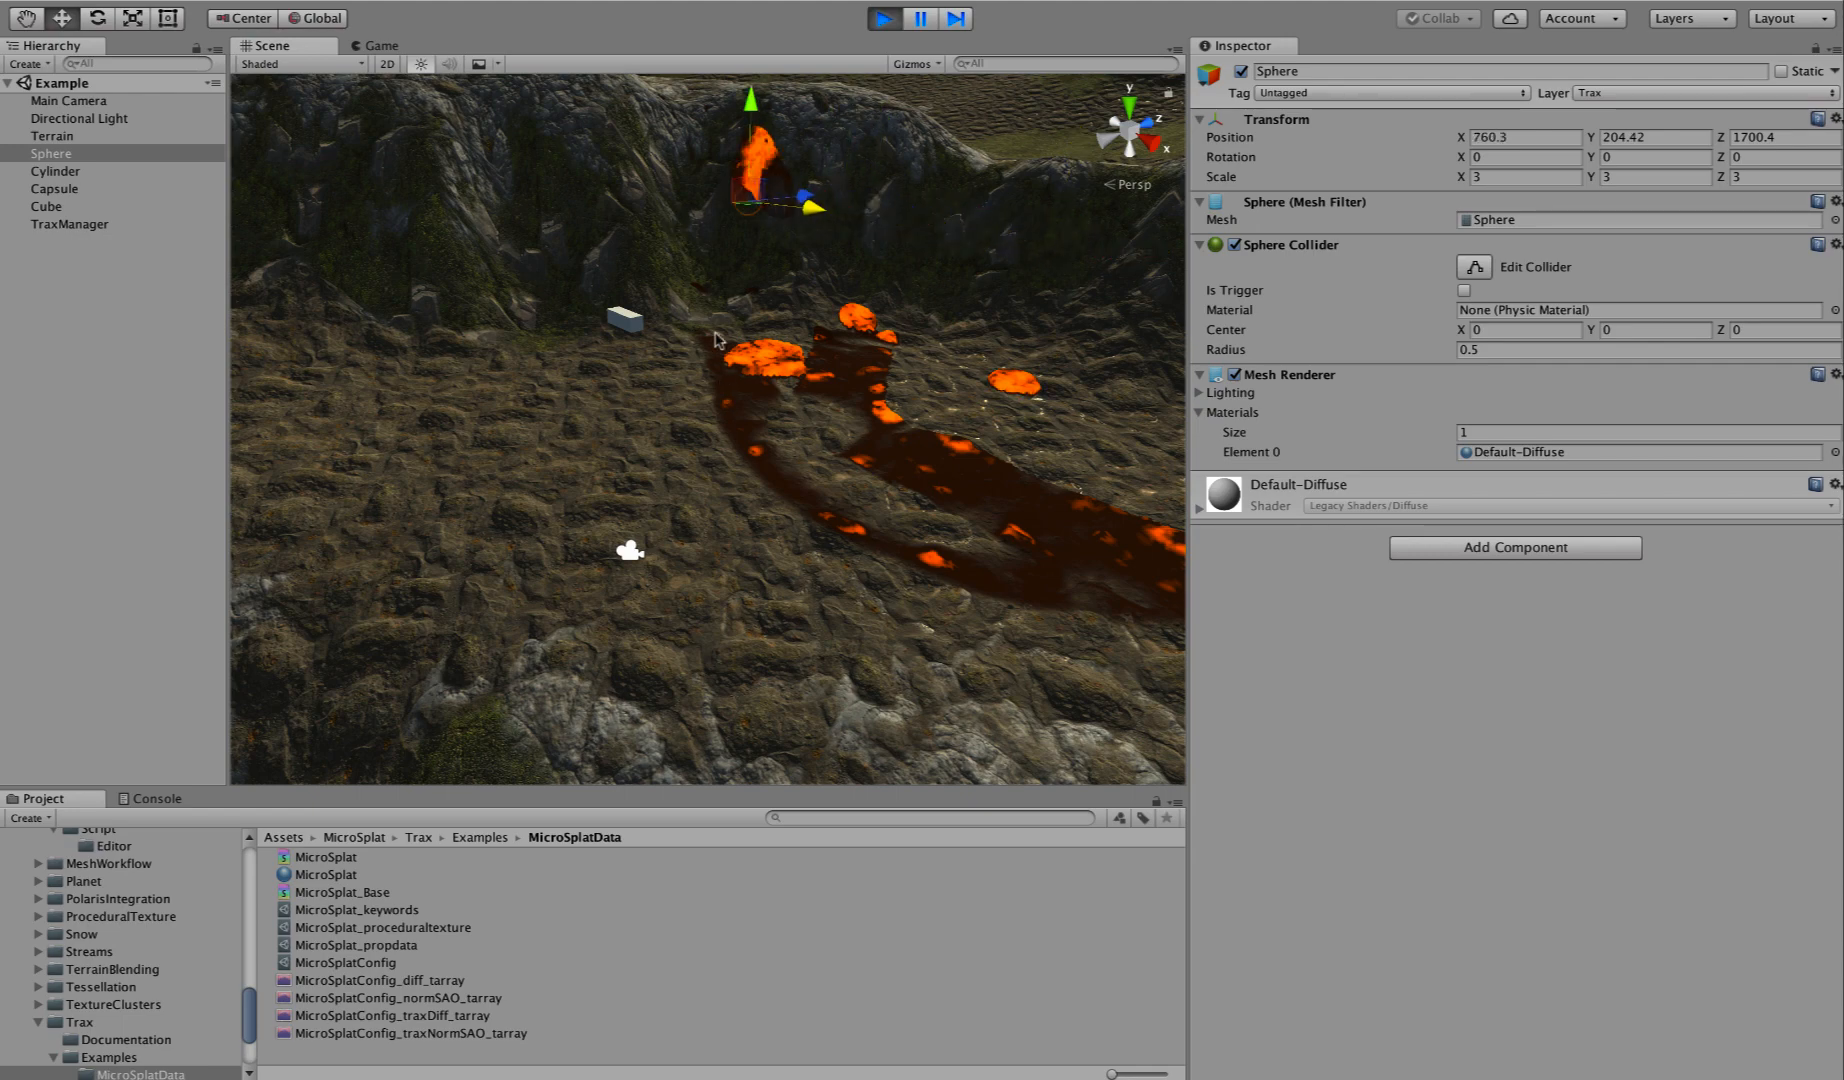
Move the Sphere back over the flat ground to about X 804.5, Y 194.8 and inspect its lava marks up close.
{"action": "left_click_drag", "start_coordinate": [716, 339], "coordinate": [1173, 297], "text": "alt"}
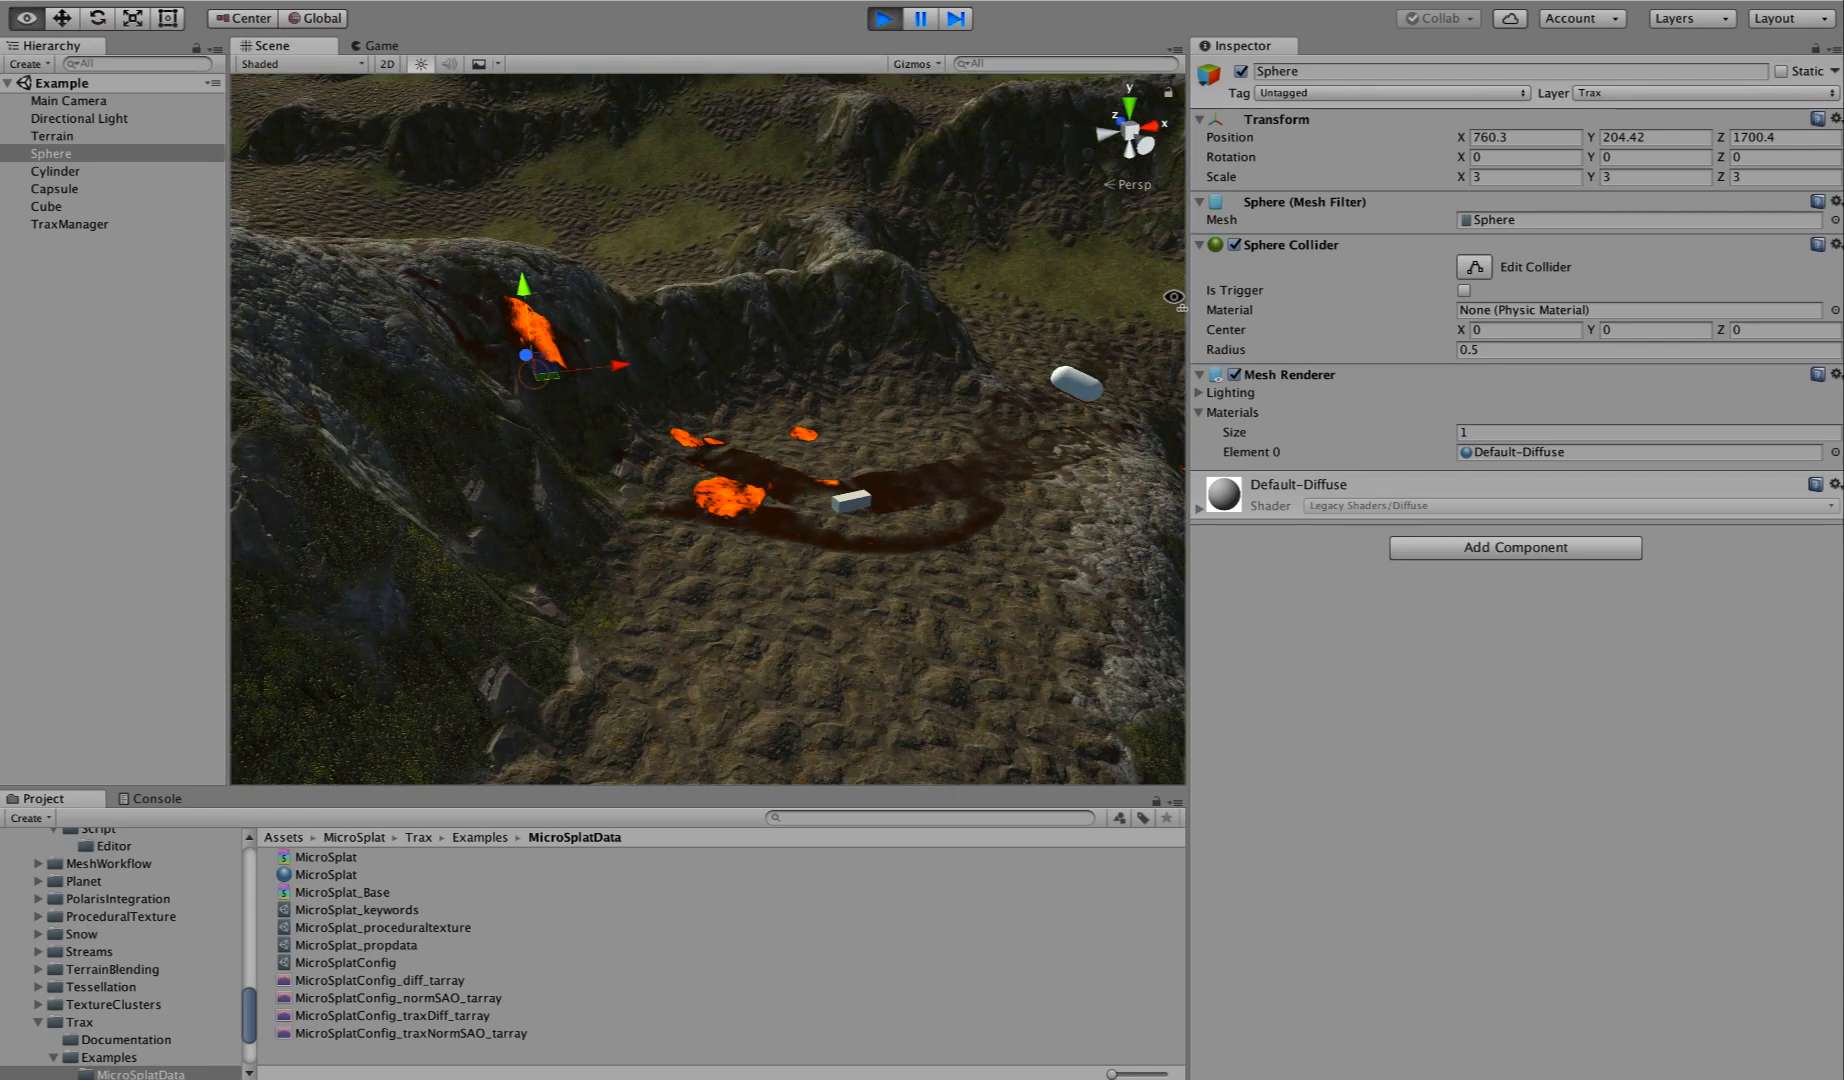
{"action": "left_click_drag", "start_coordinate": [618, 366], "coordinate": [1036, 361]}
{"action": "left_click_drag", "start_coordinate": [889, 245], "coordinate": [895, 310]}
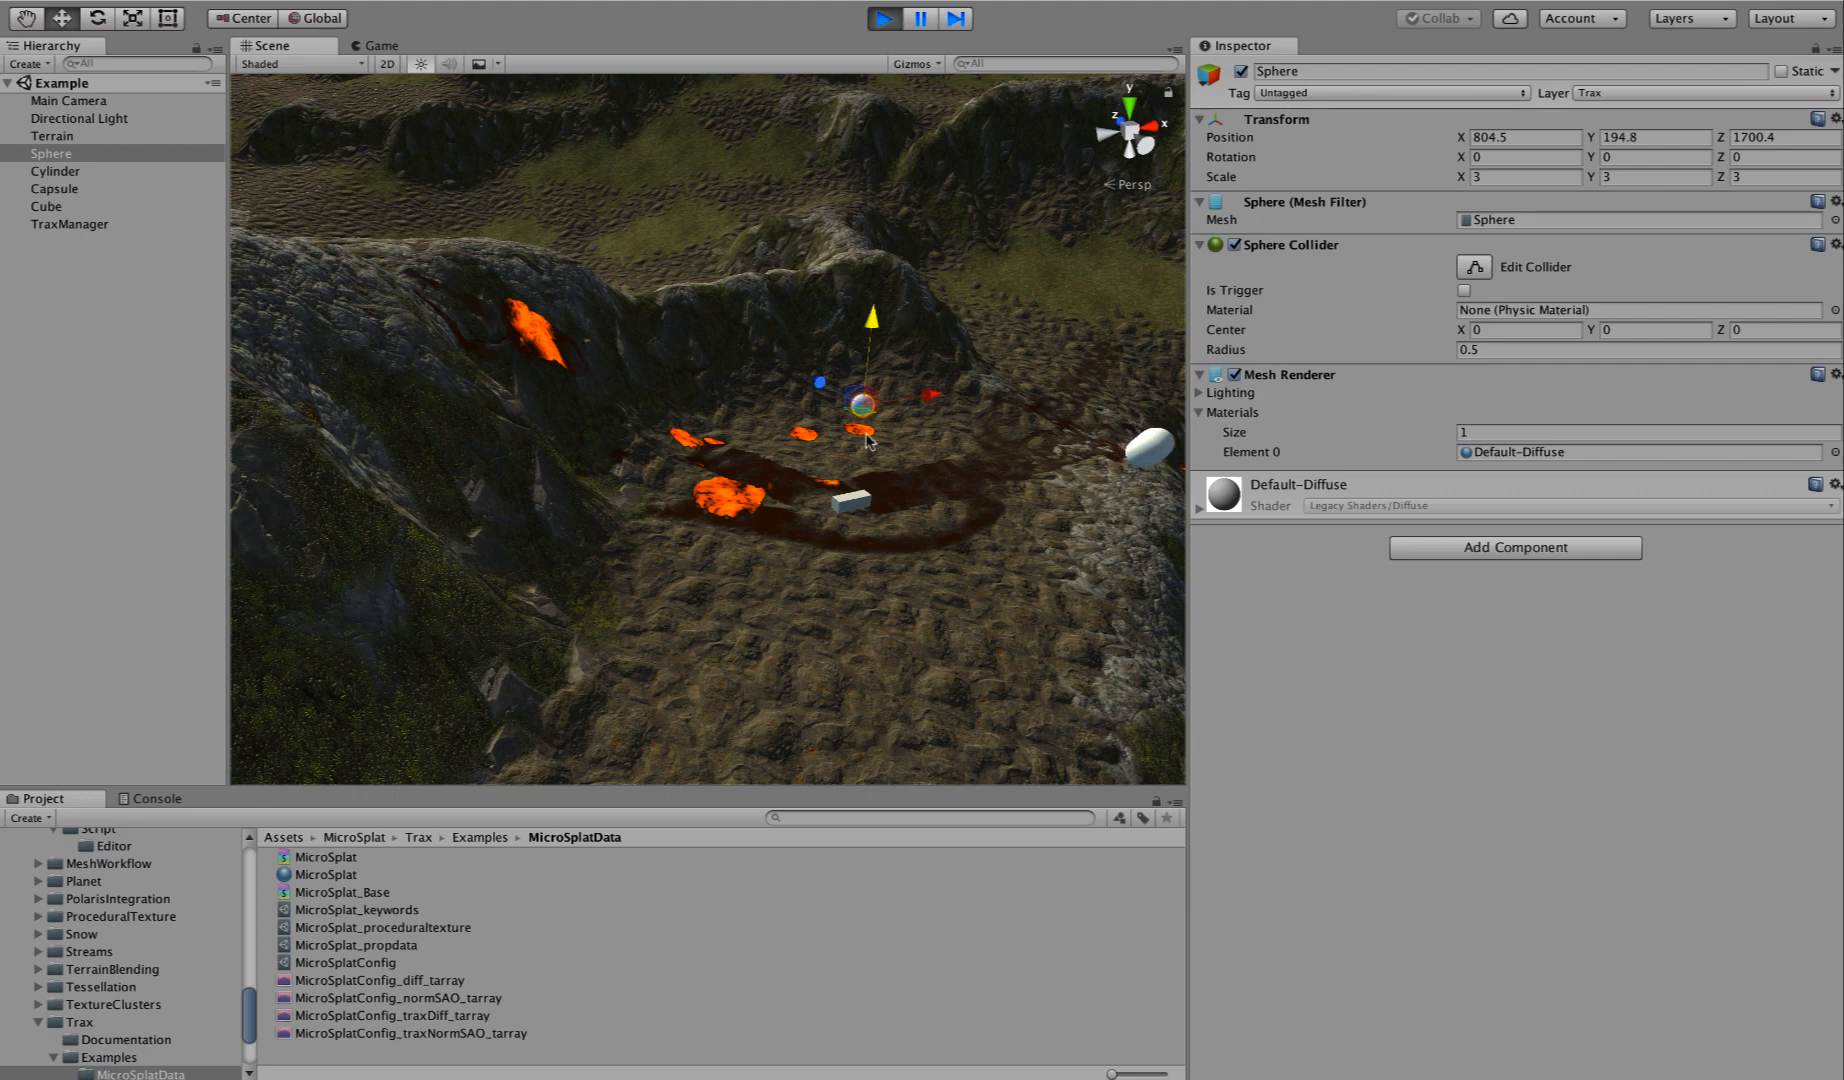
{"action": "right_click_drag", "start_coordinate": [867, 441], "coordinate": [240, 562]}
{"action": "key", "text": "w"}
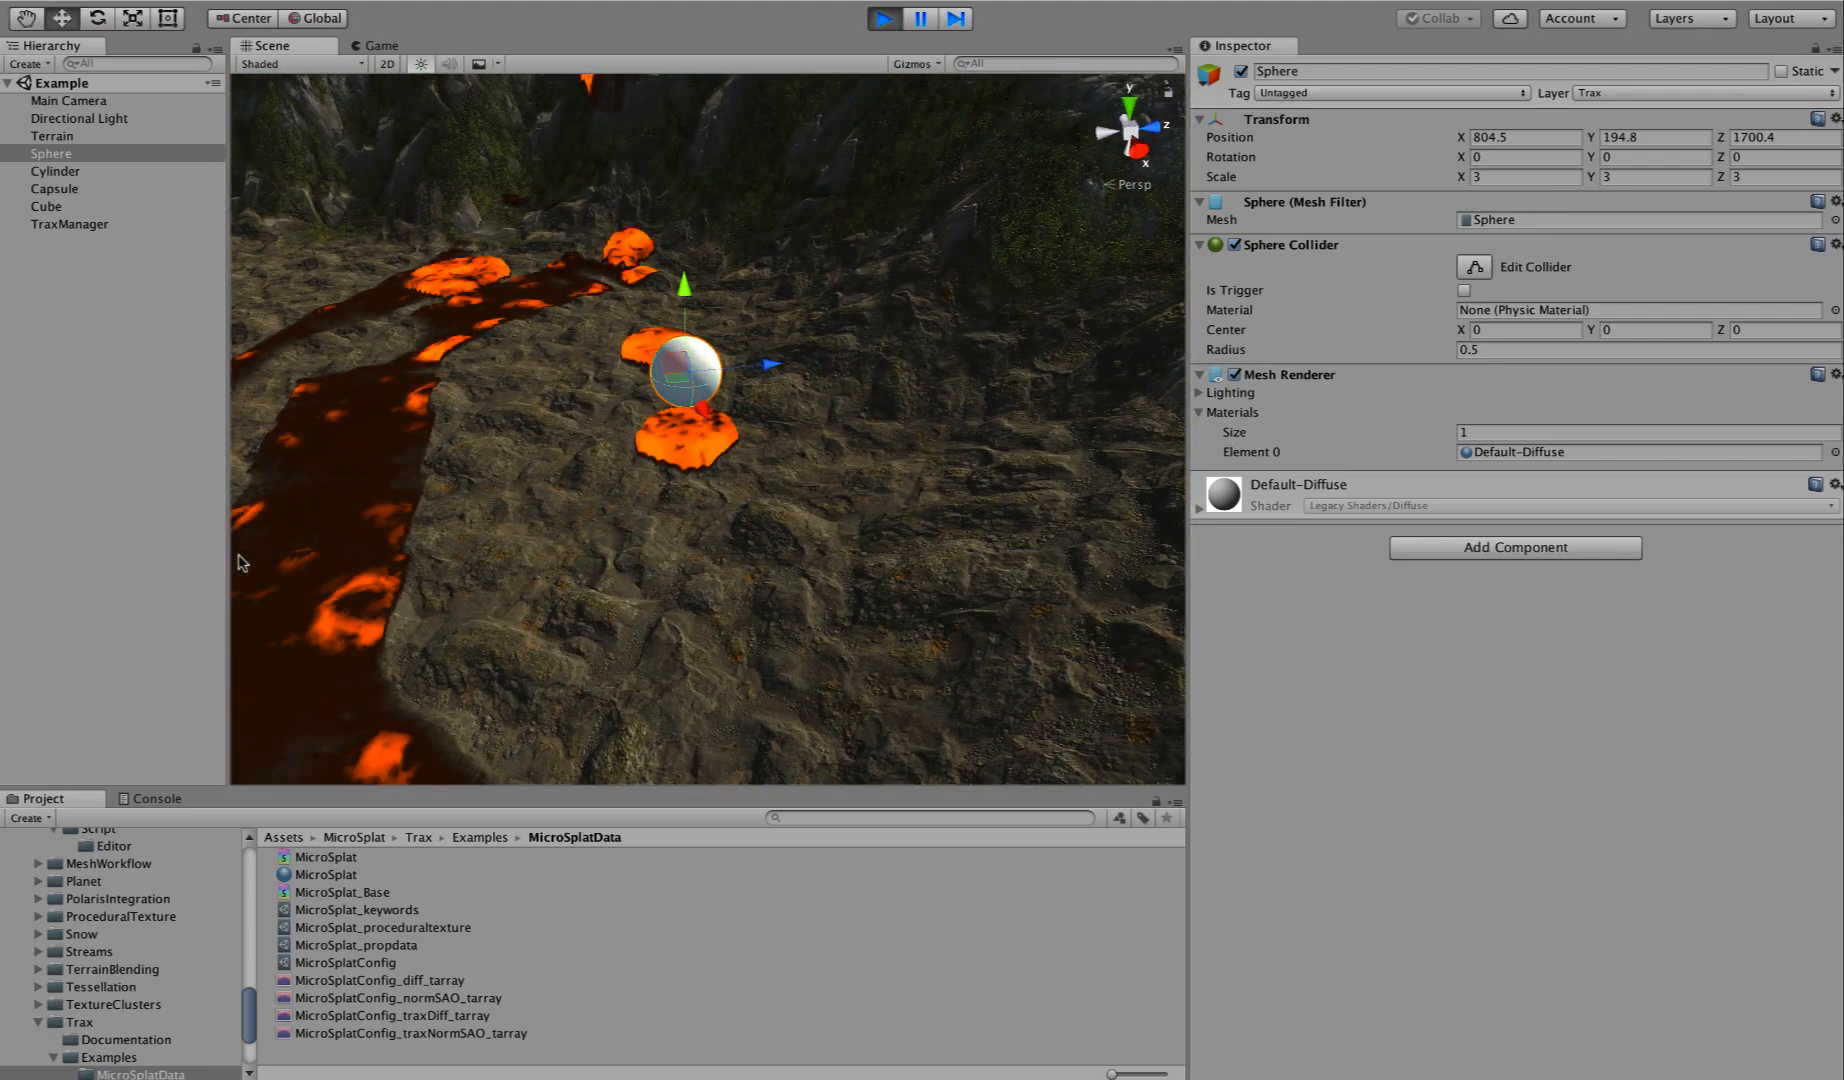
{"action": "right_click_drag", "start_coordinate": [450, 549], "coordinate": [345, 532]}
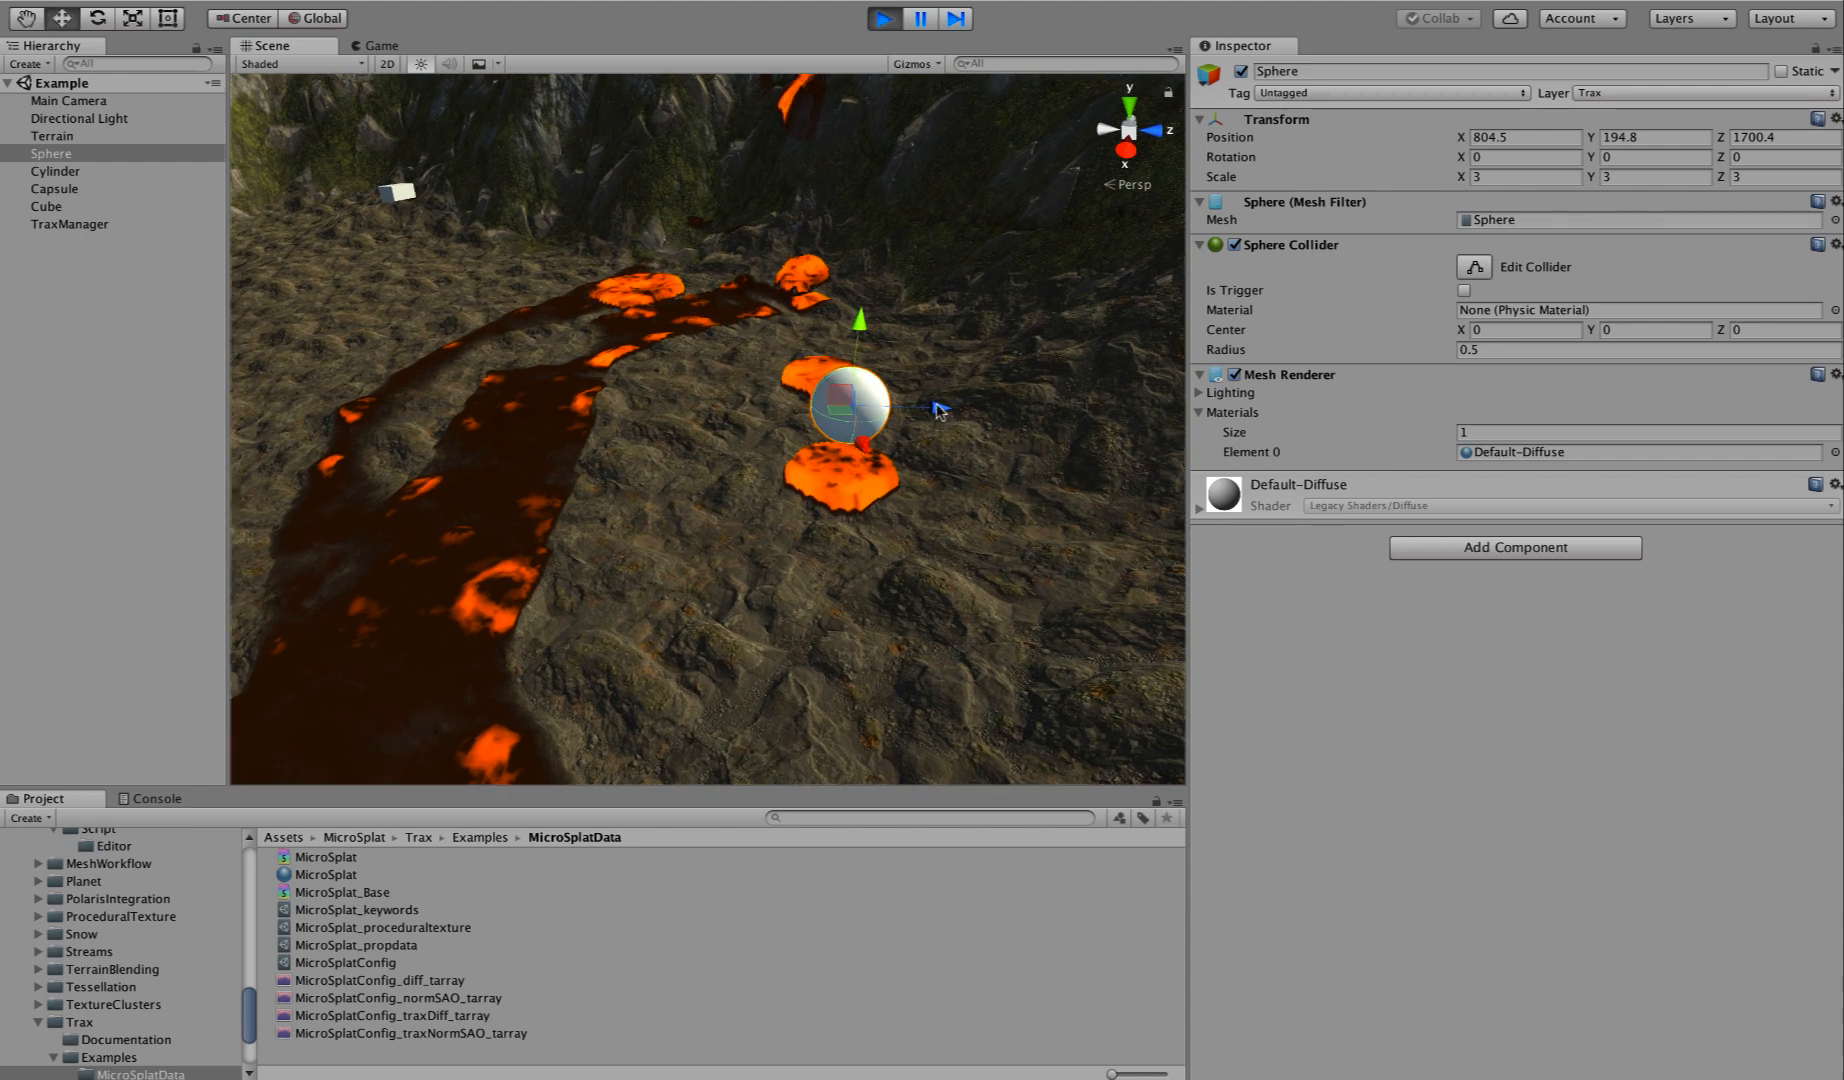
Move the Sphere across the wide lava track to about X 804.5, Y 192.28, Z 1676.5, inspecting the marks up close, and stop the play run.
{"action": "left_click_drag", "start_coordinate": [938, 409], "coordinate": [650, 413]}
{"action": "left_click_drag", "start_coordinate": [561, 314], "coordinate": [573, 372]}
{"action": "right_click_drag", "start_coordinate": [555, 601], "coordinate": [693, 575]}
{"action": "key", "text": "w"}
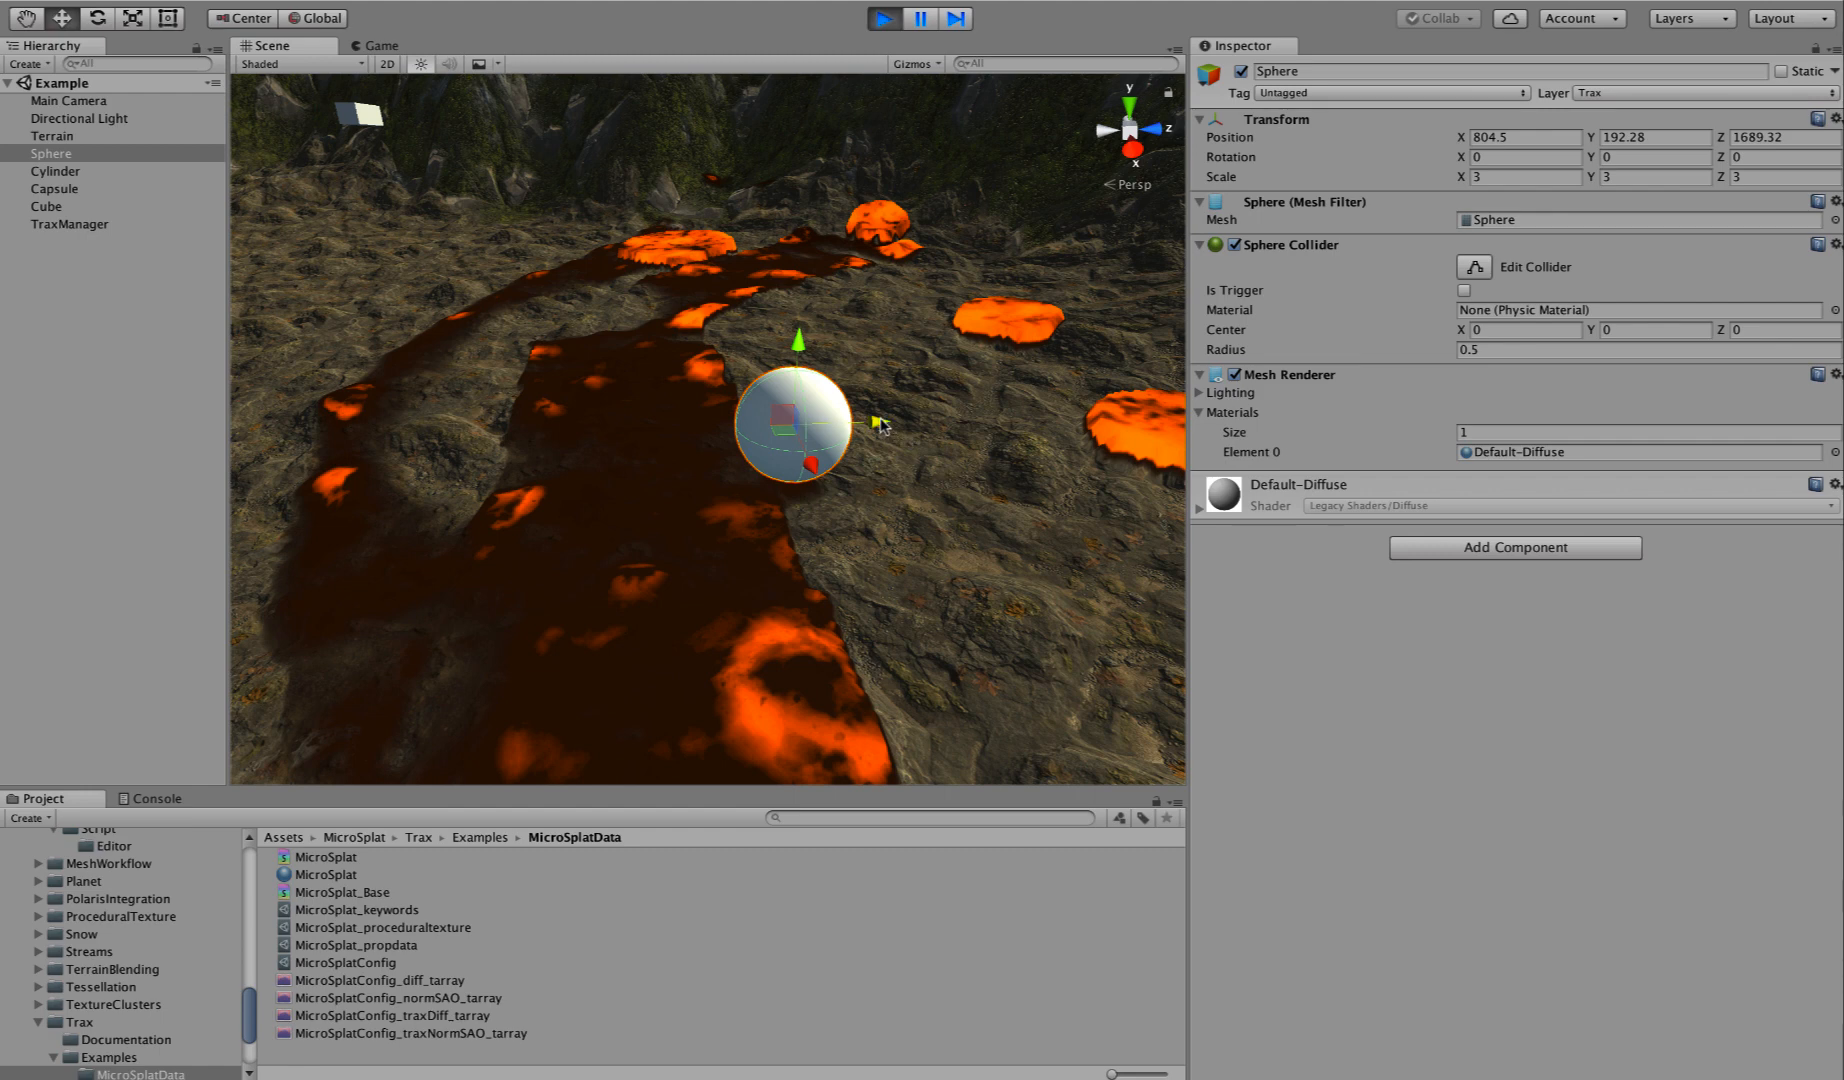
{"action": "left_click_drag", "start_coordinate": [878, 423], "coordinate": [536, 696]}
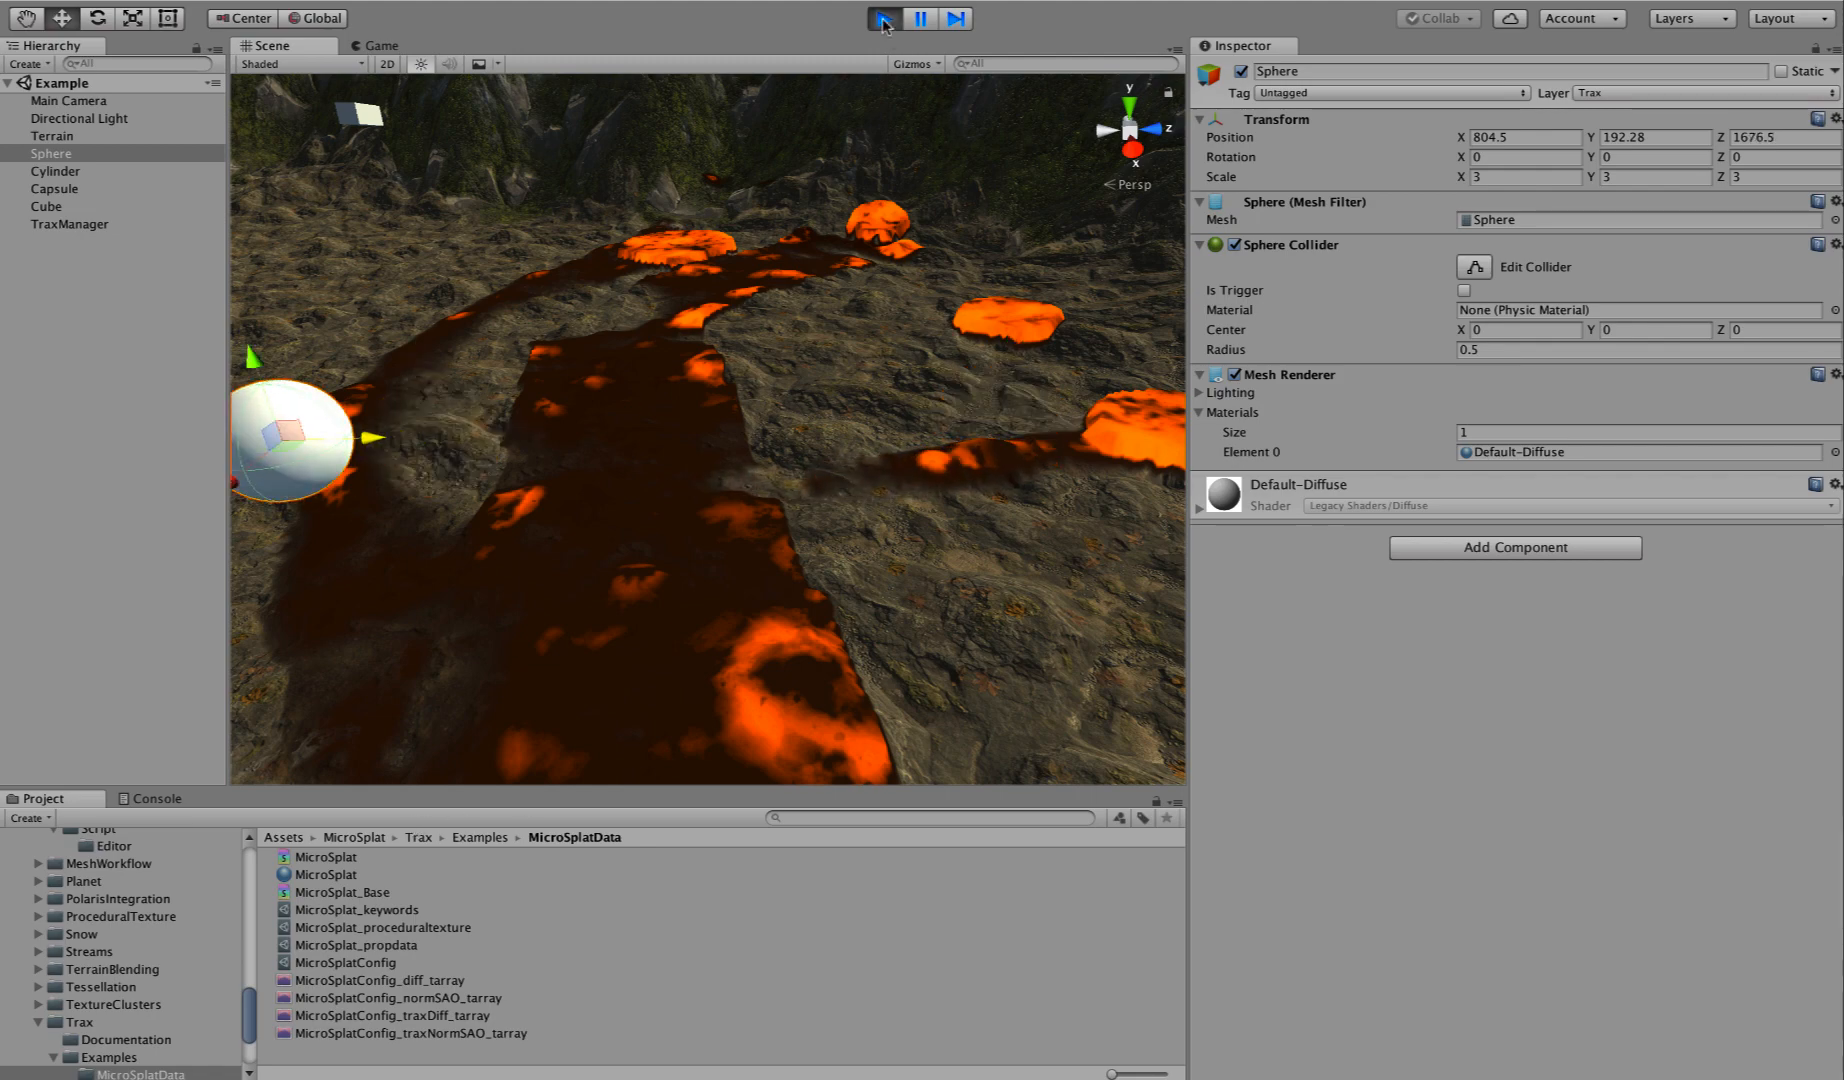
{"action": "left_click", "coordinate": [883, 19]}
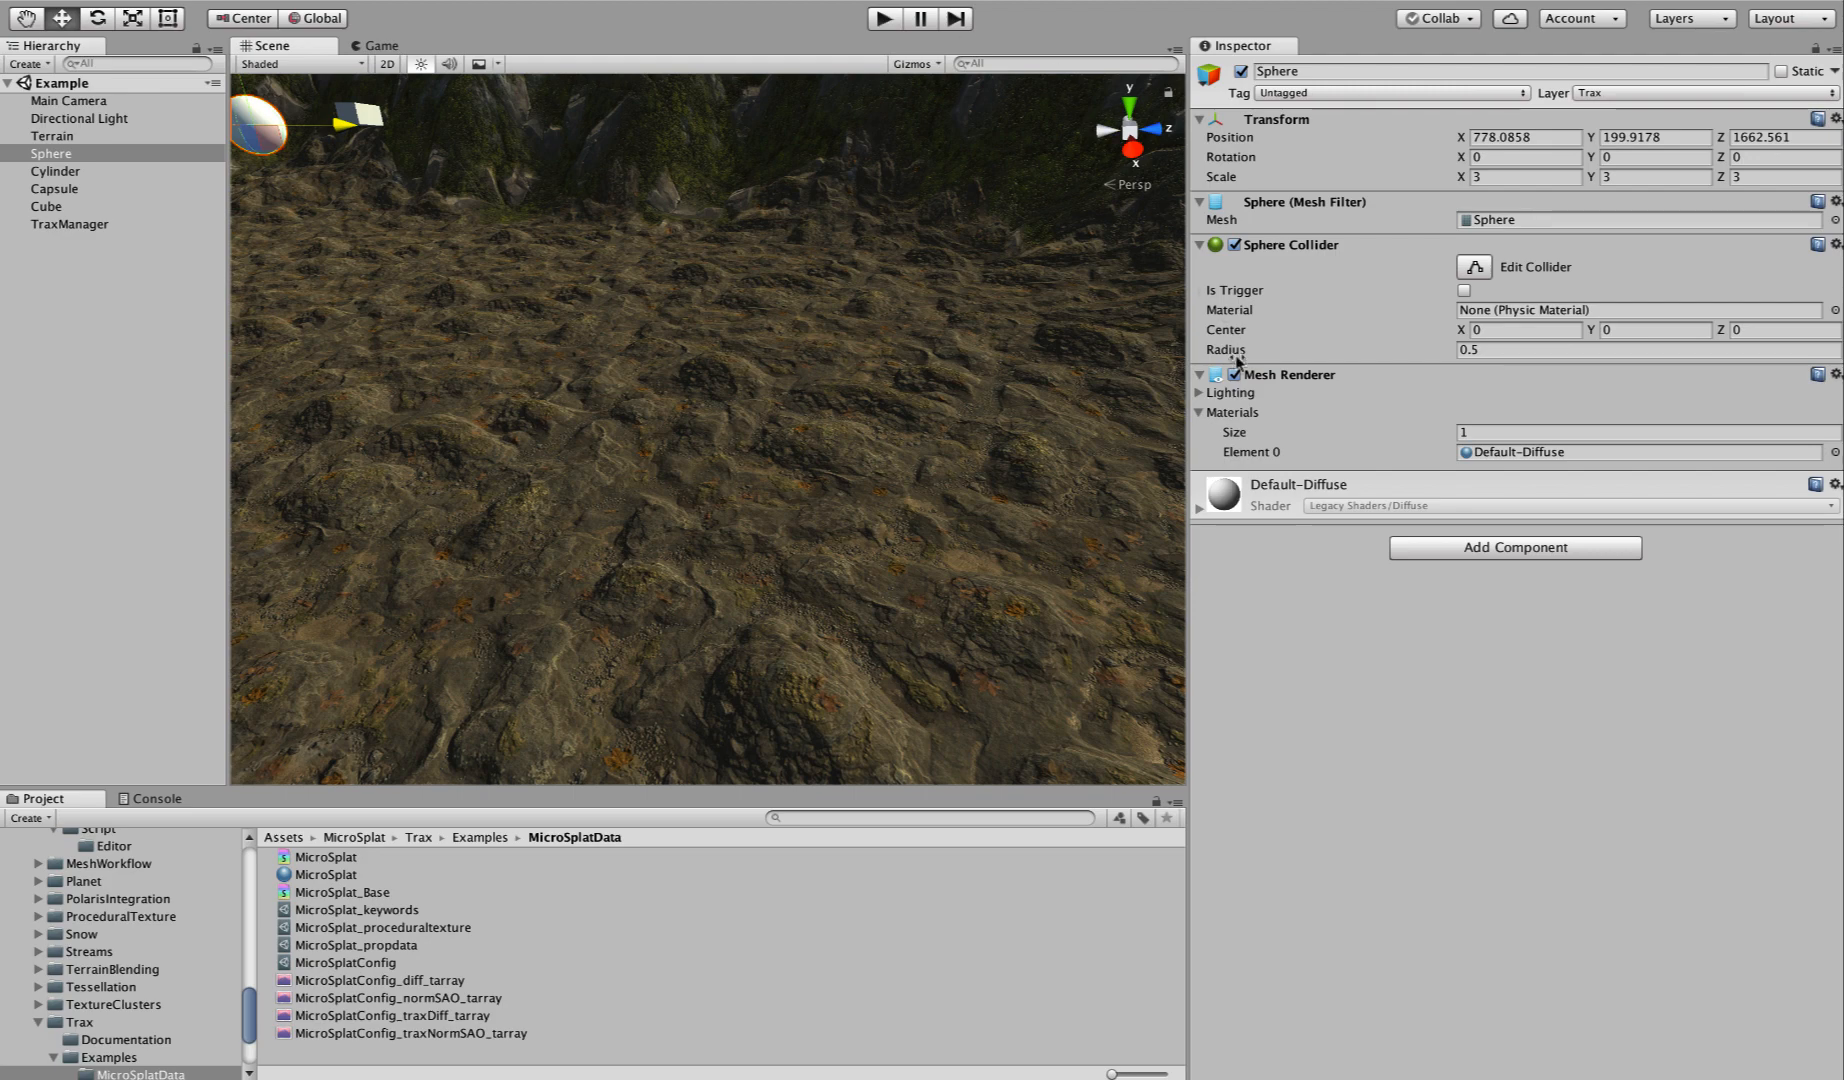
Show TraxManager's advanced settings to review Buffer Blend, Collision Distance, Sink Strength and Buffer Blits.
{"action": "left_click_drag", "start_coordinate": [812, 572], "coordinate": [1192, 574], "text": "alt"}
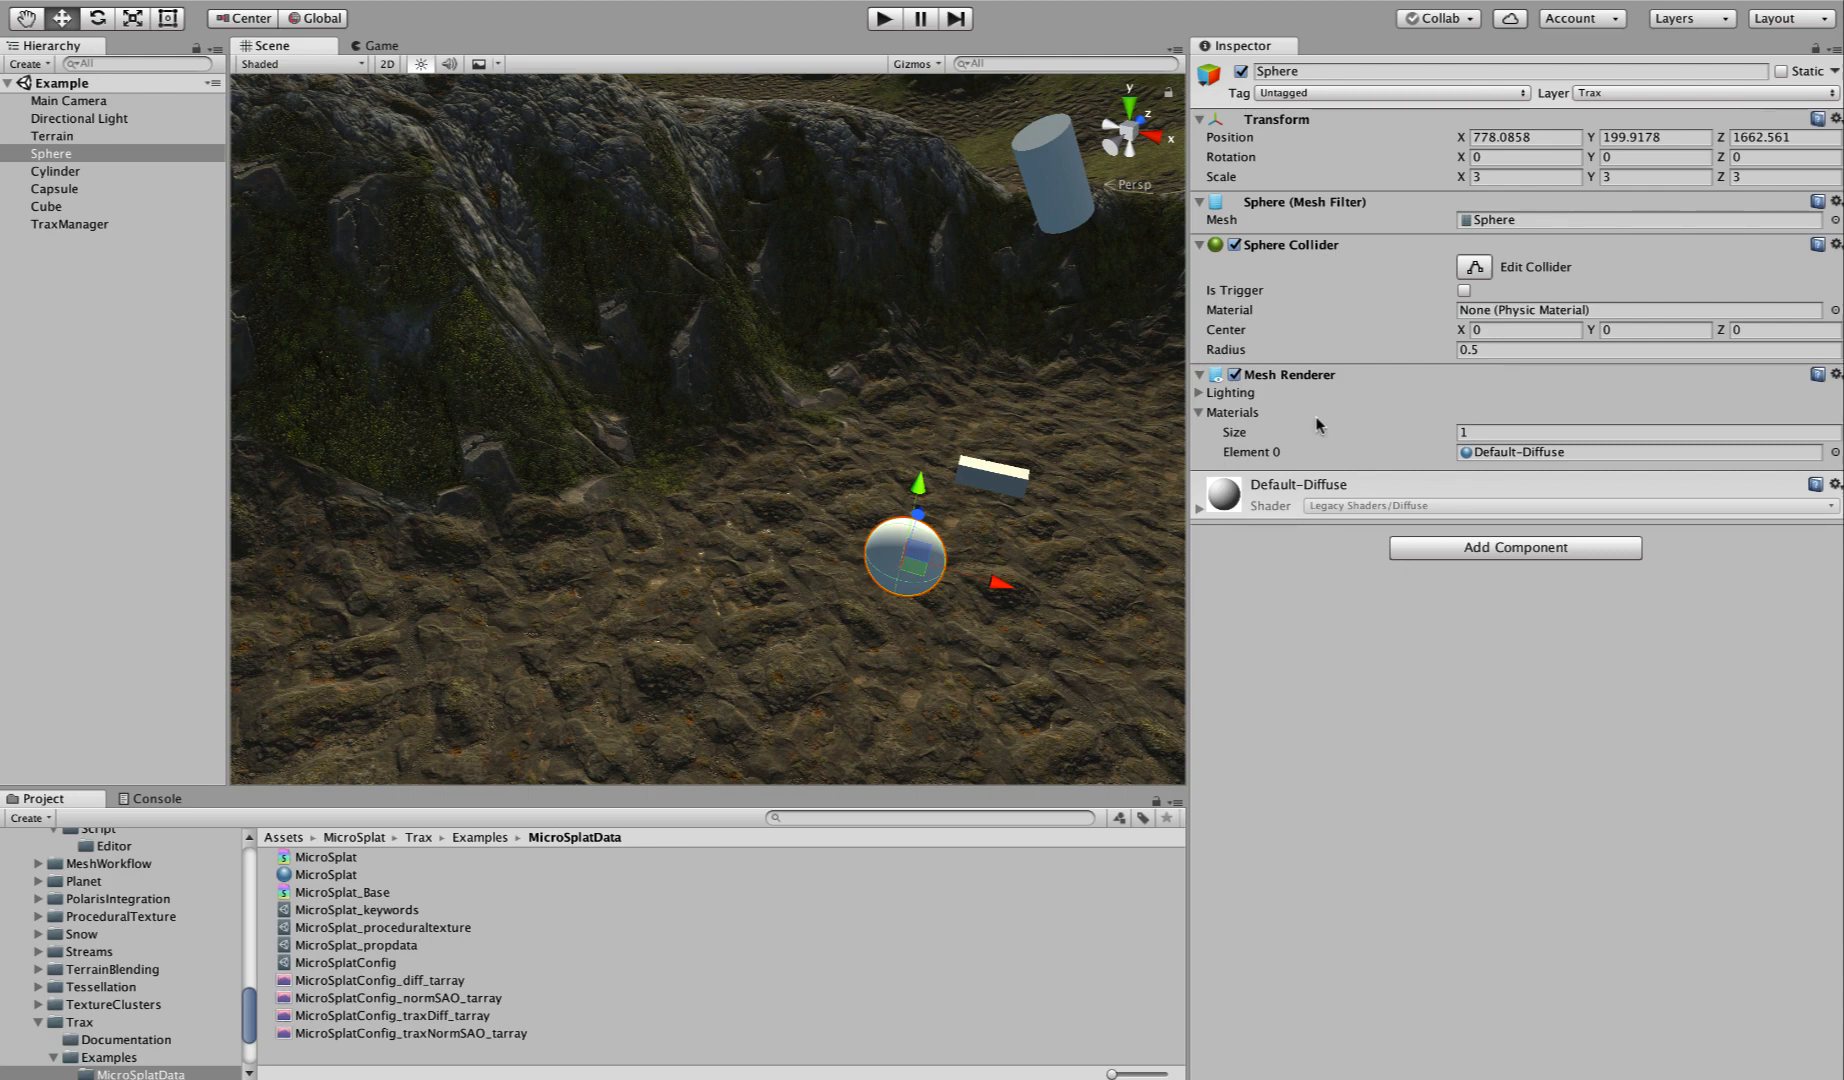
{"action": "left_click", "coordinate": [100, 224]}
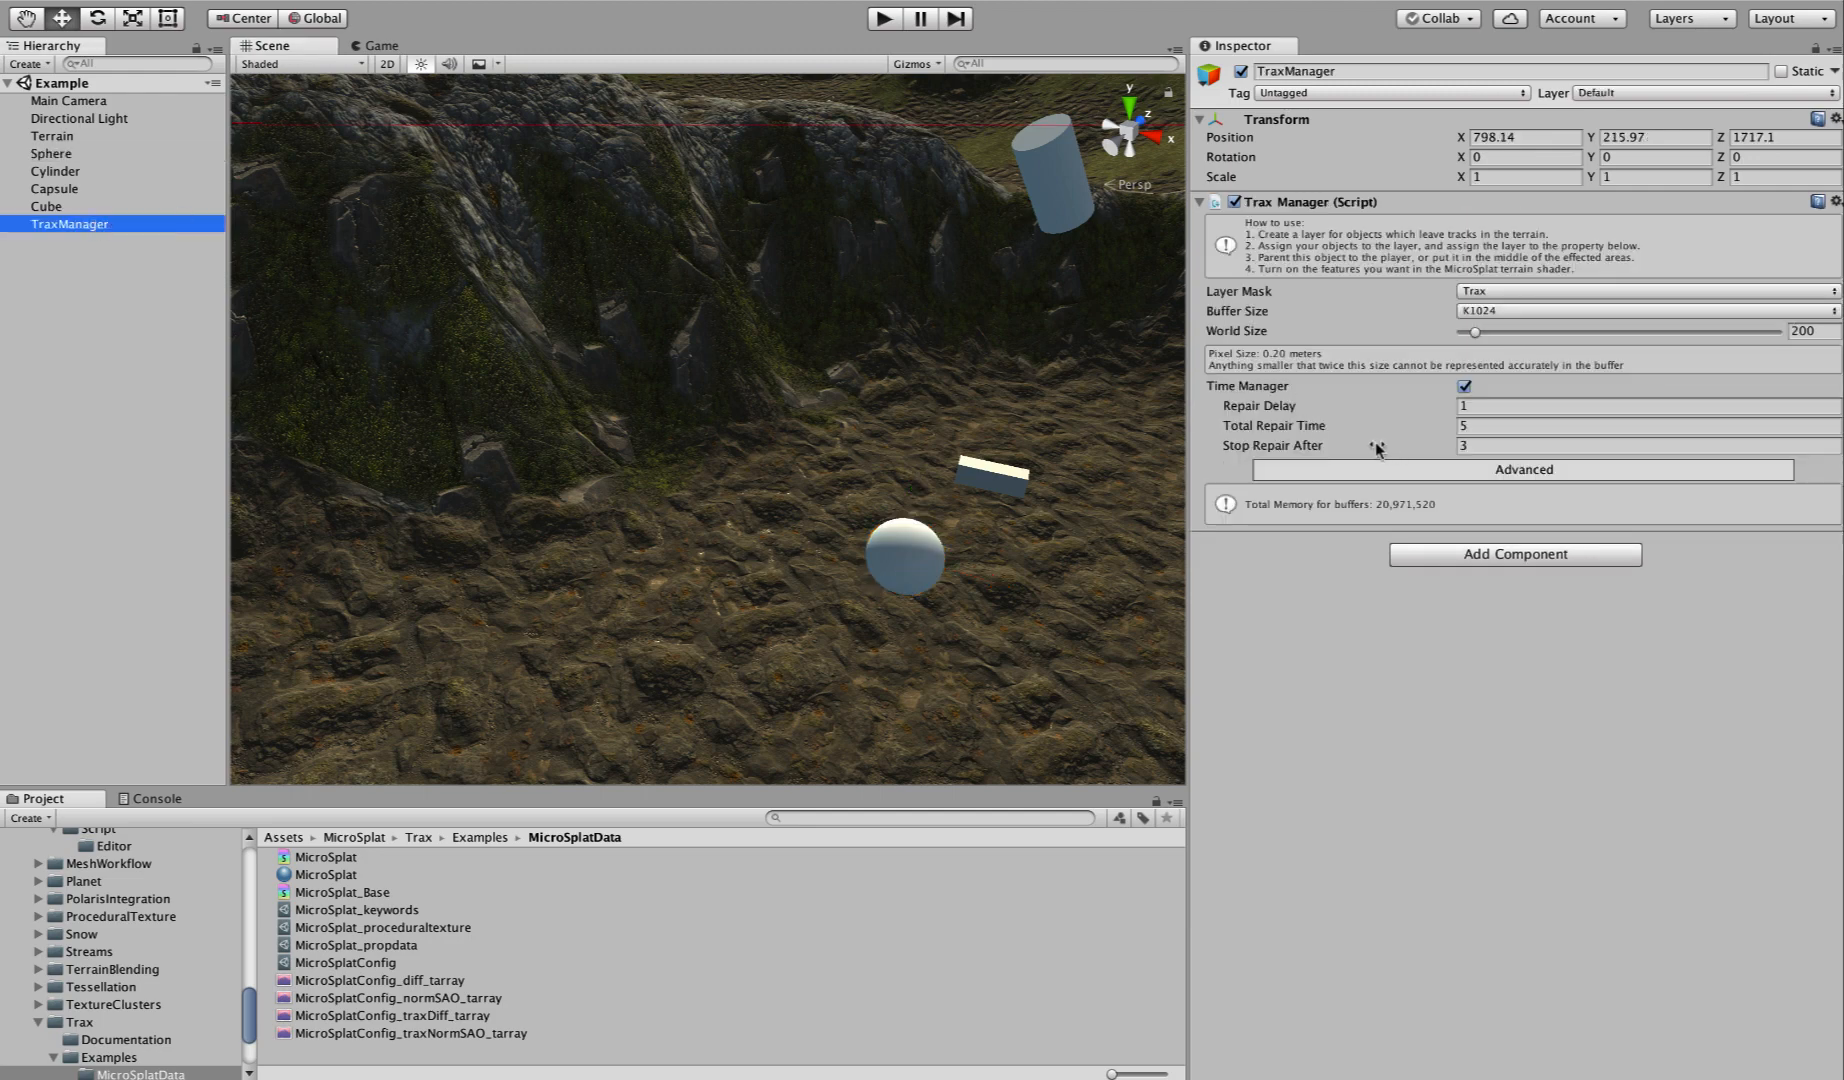
{"action": "left_click", "coordinate": [1448, 470]}
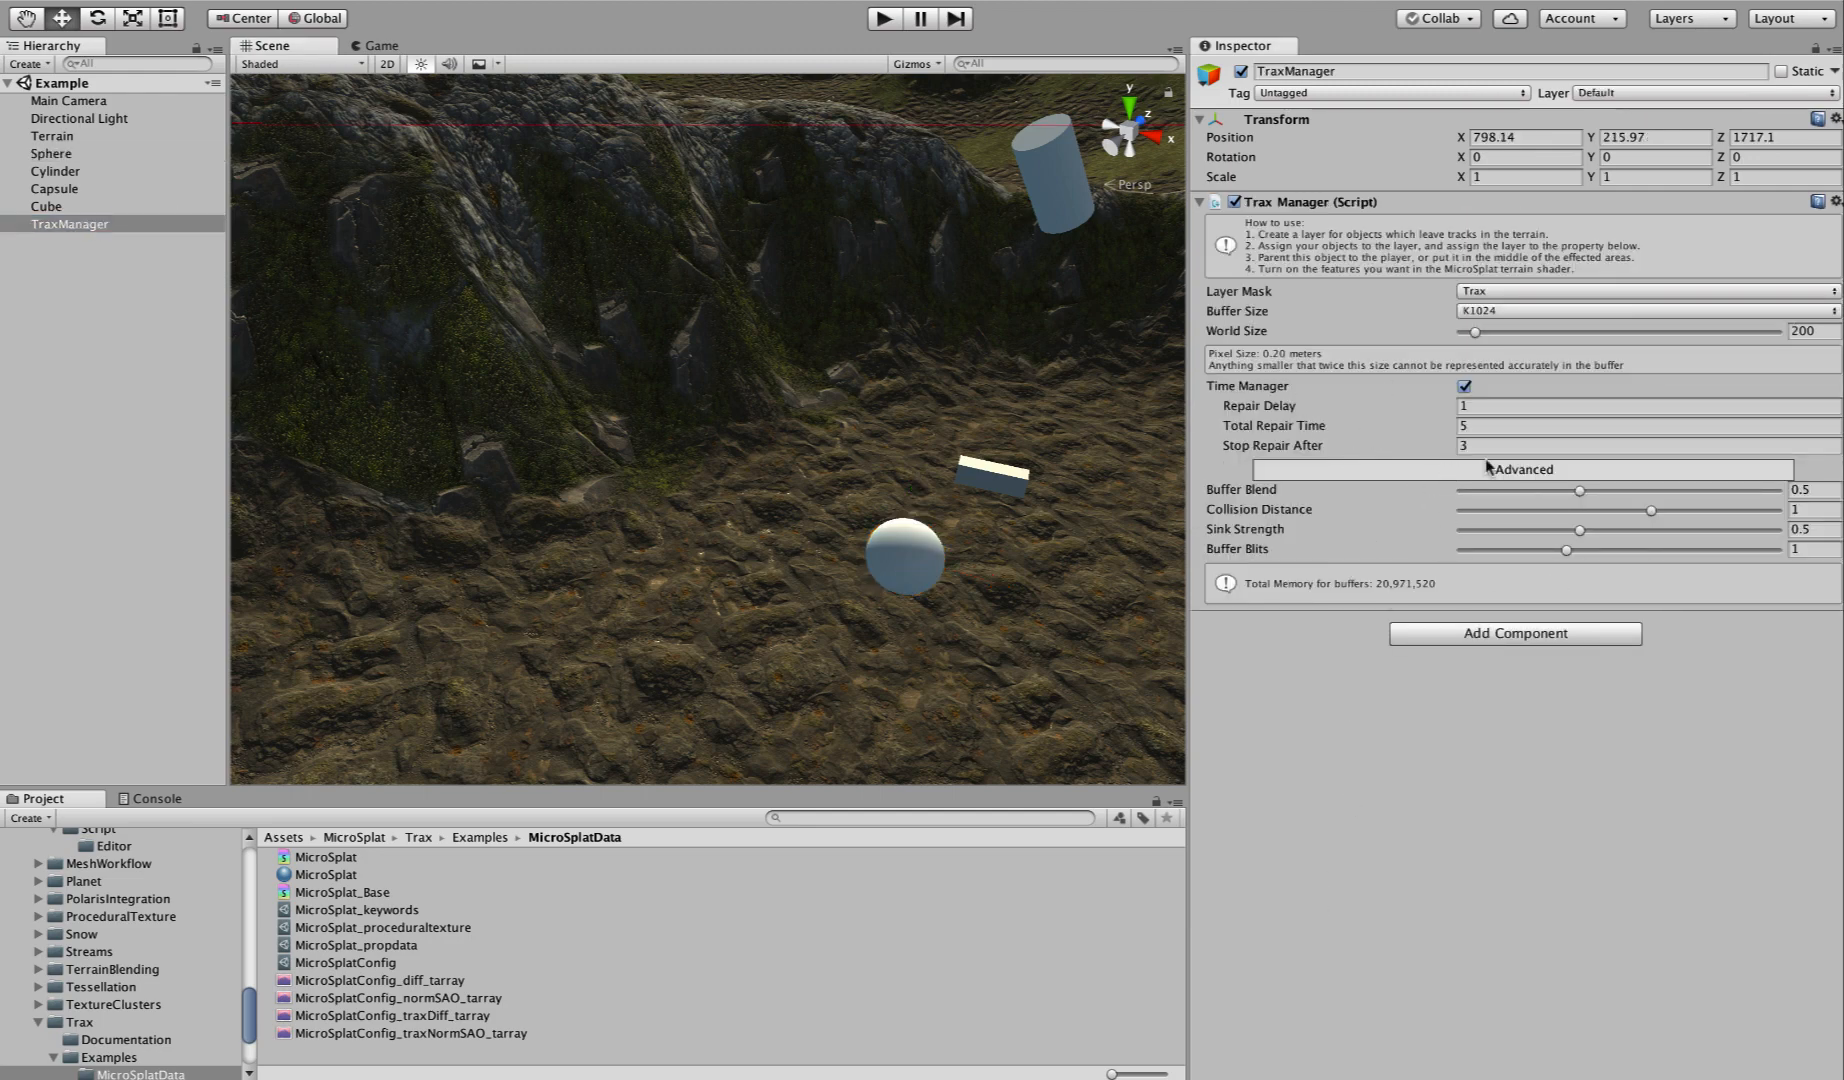
{"action": "mouse_move", "coordinate": [1183, 1055]}
{"action": "right_click_drag", "start_coordinate": [640, 478], "coordinate": [972, 470]}
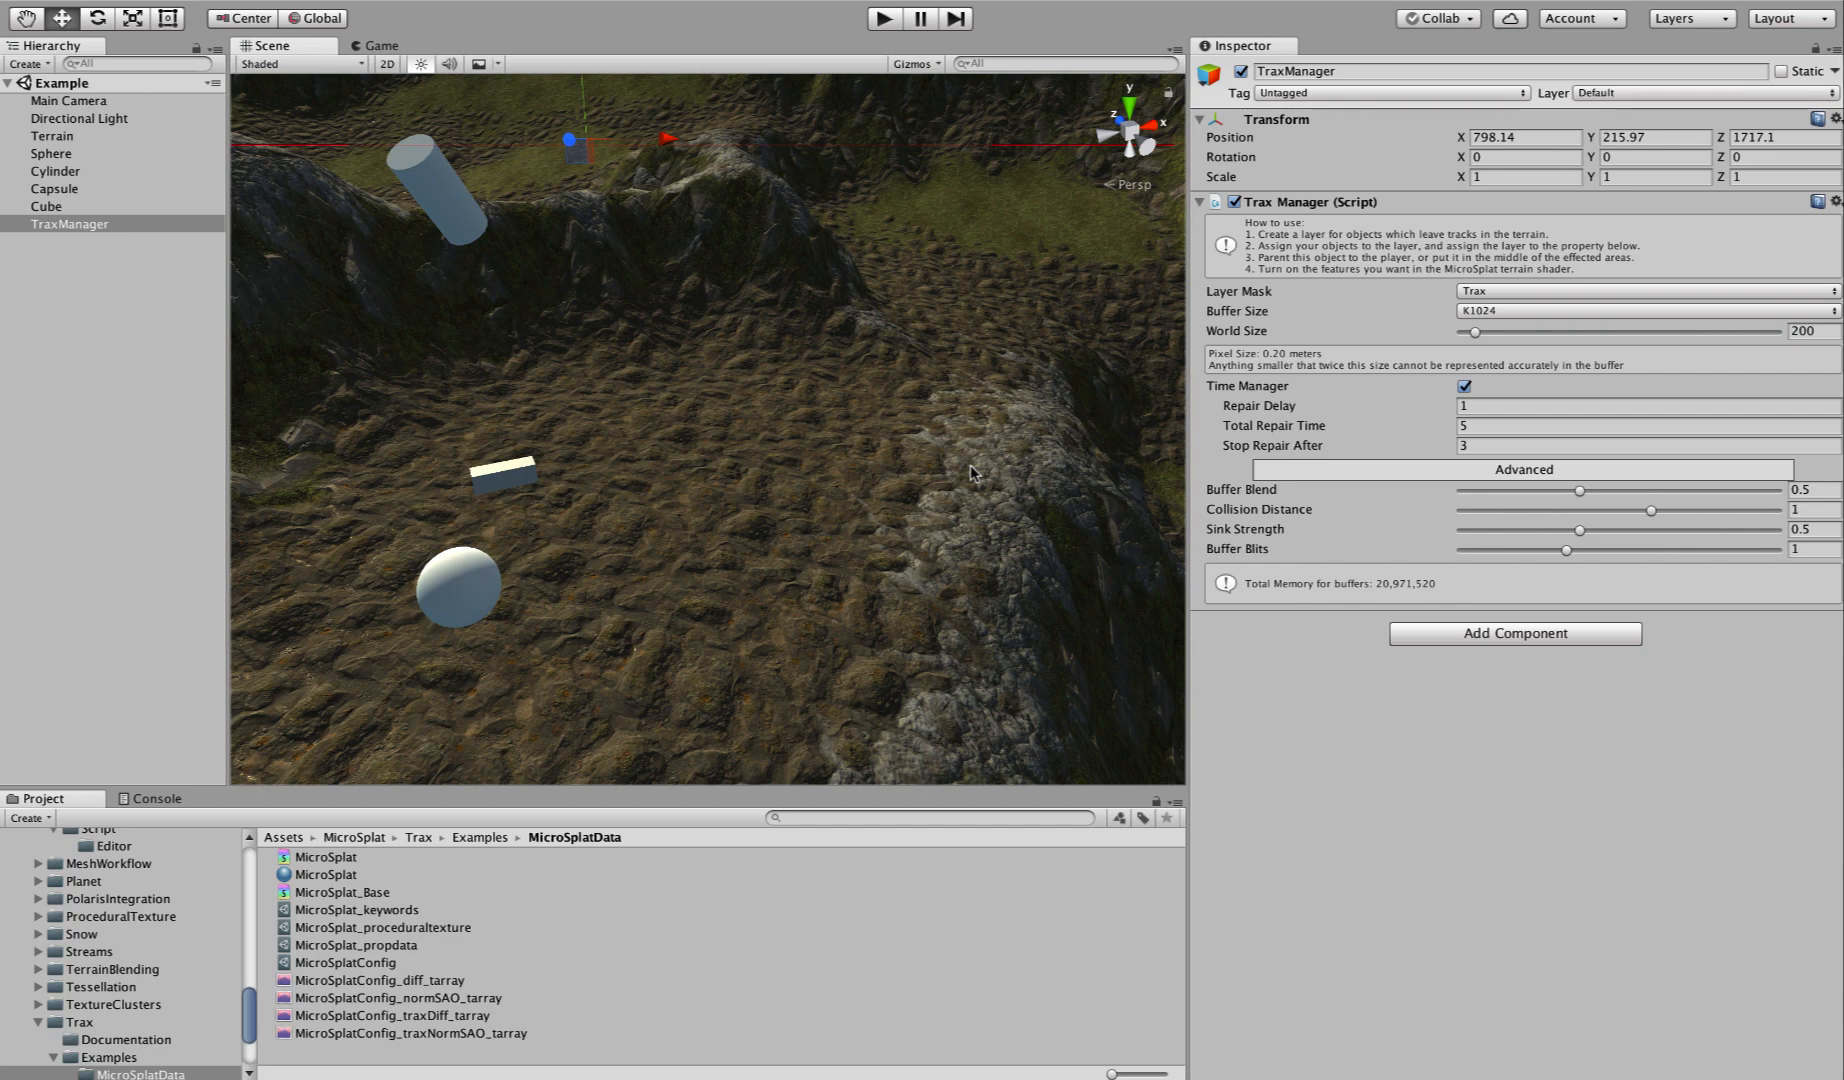
{"action": "right_click_drag", "start_coordinate": [979, 600], "coordinate": [1085, 527]}
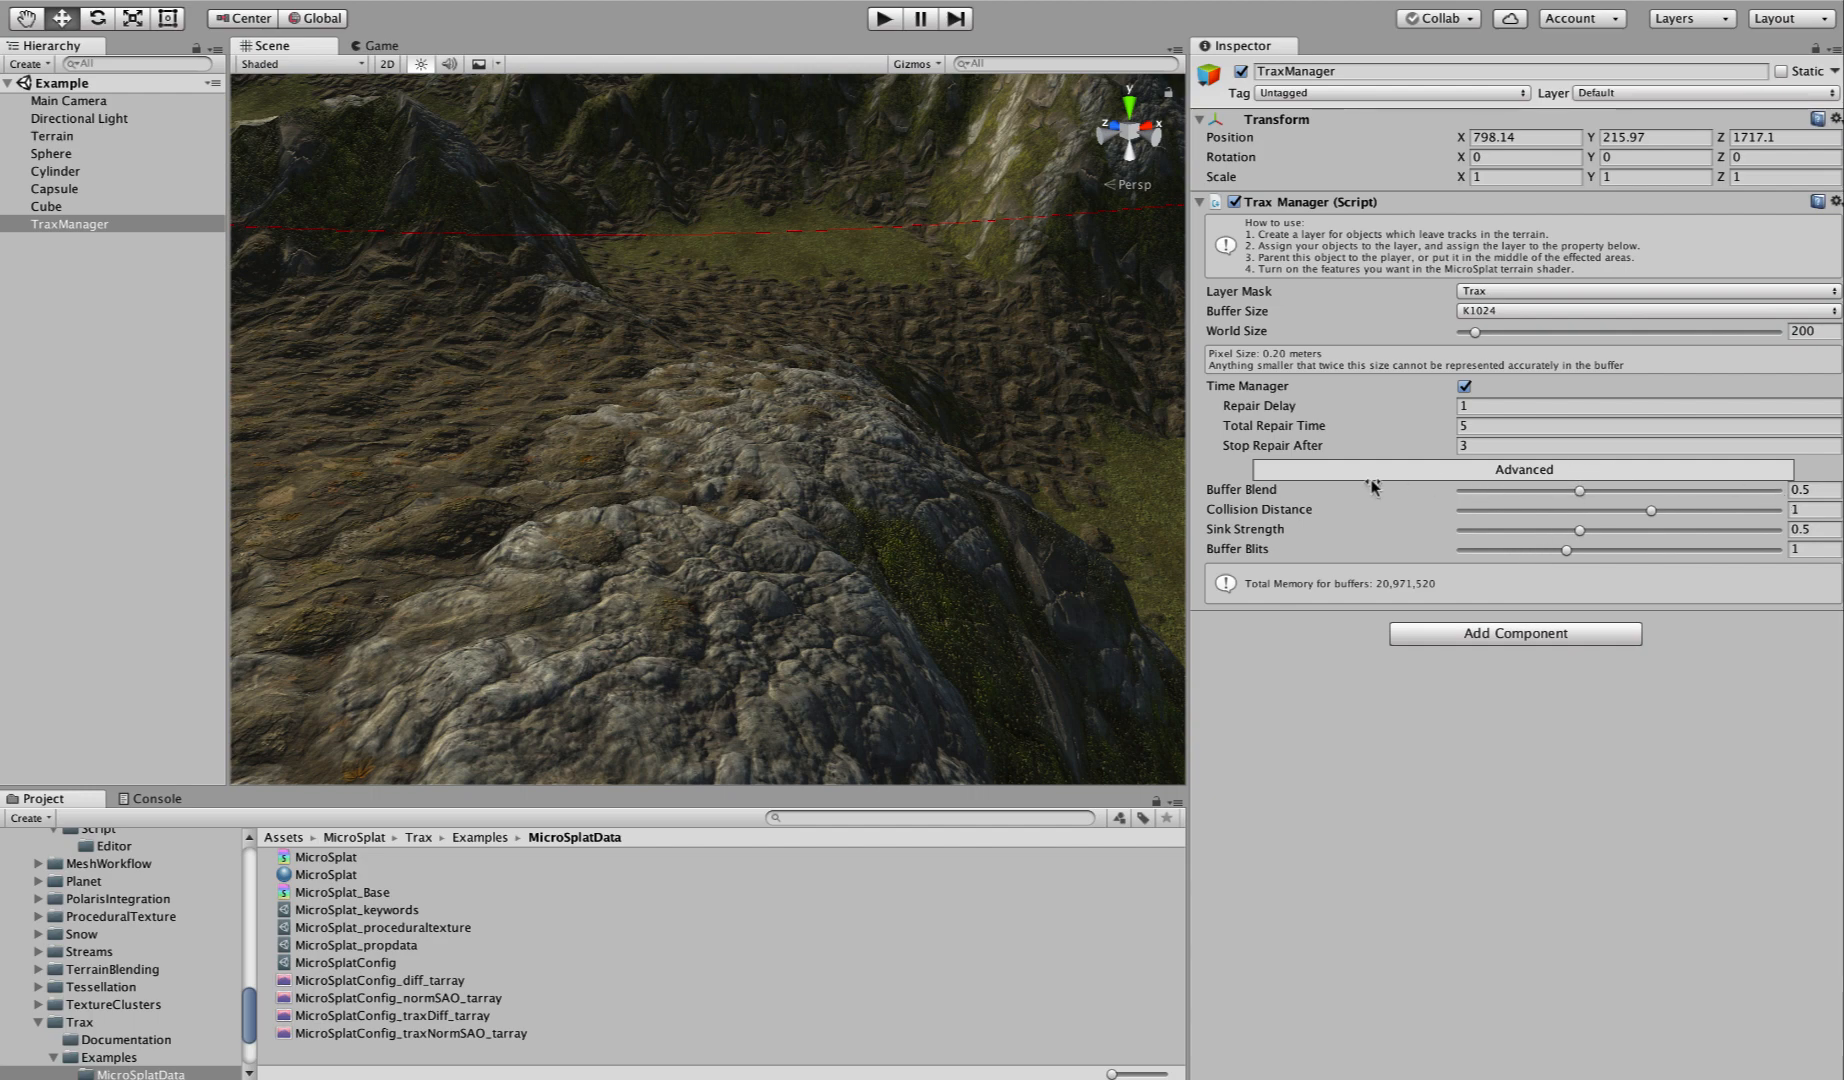
{"action": "mouse_move", "coordinate": [1373, 487]}
{"action": "mouse_move", "coordinate": [1304, 557]}
{"action": "right_click_drag", "start_coordinate": [669, 560], "coordinate": [364, 282]}
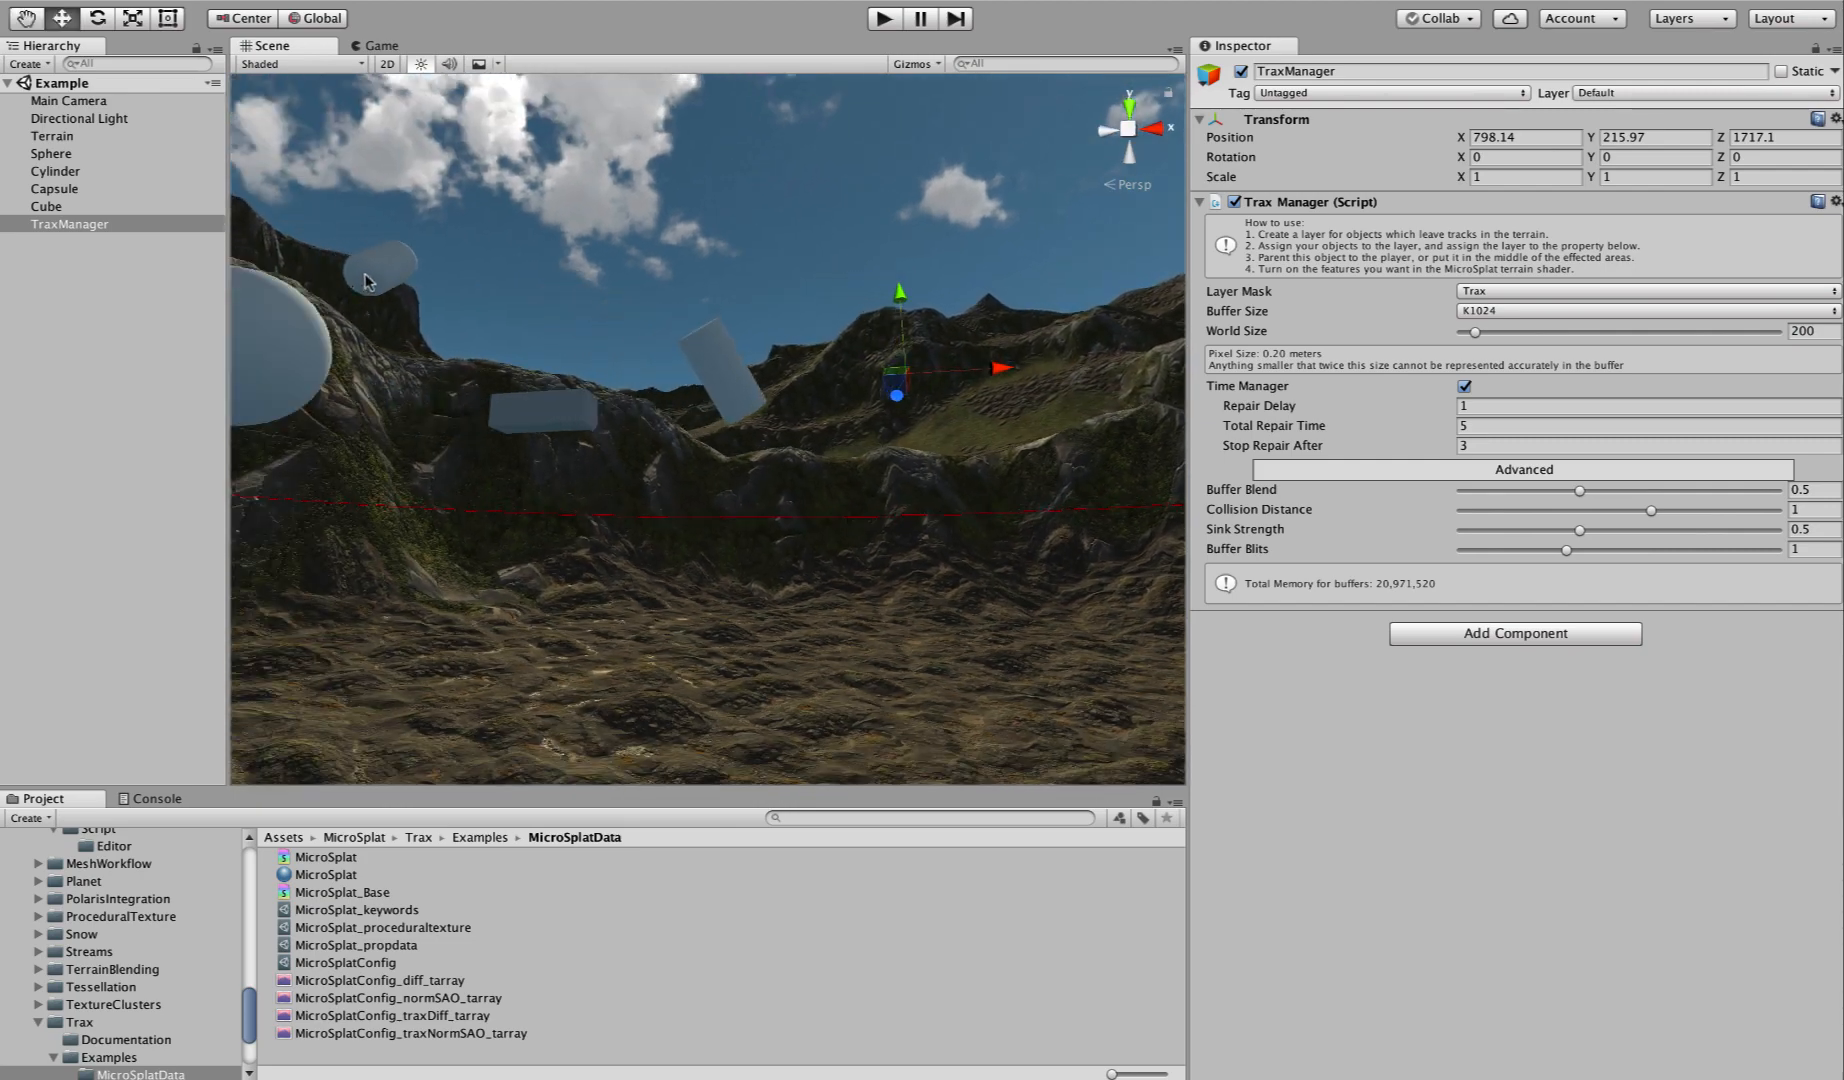
{"action": "right_click_drag", "start_coordinate": [980, 736], "coordinate": [1033, 812]}
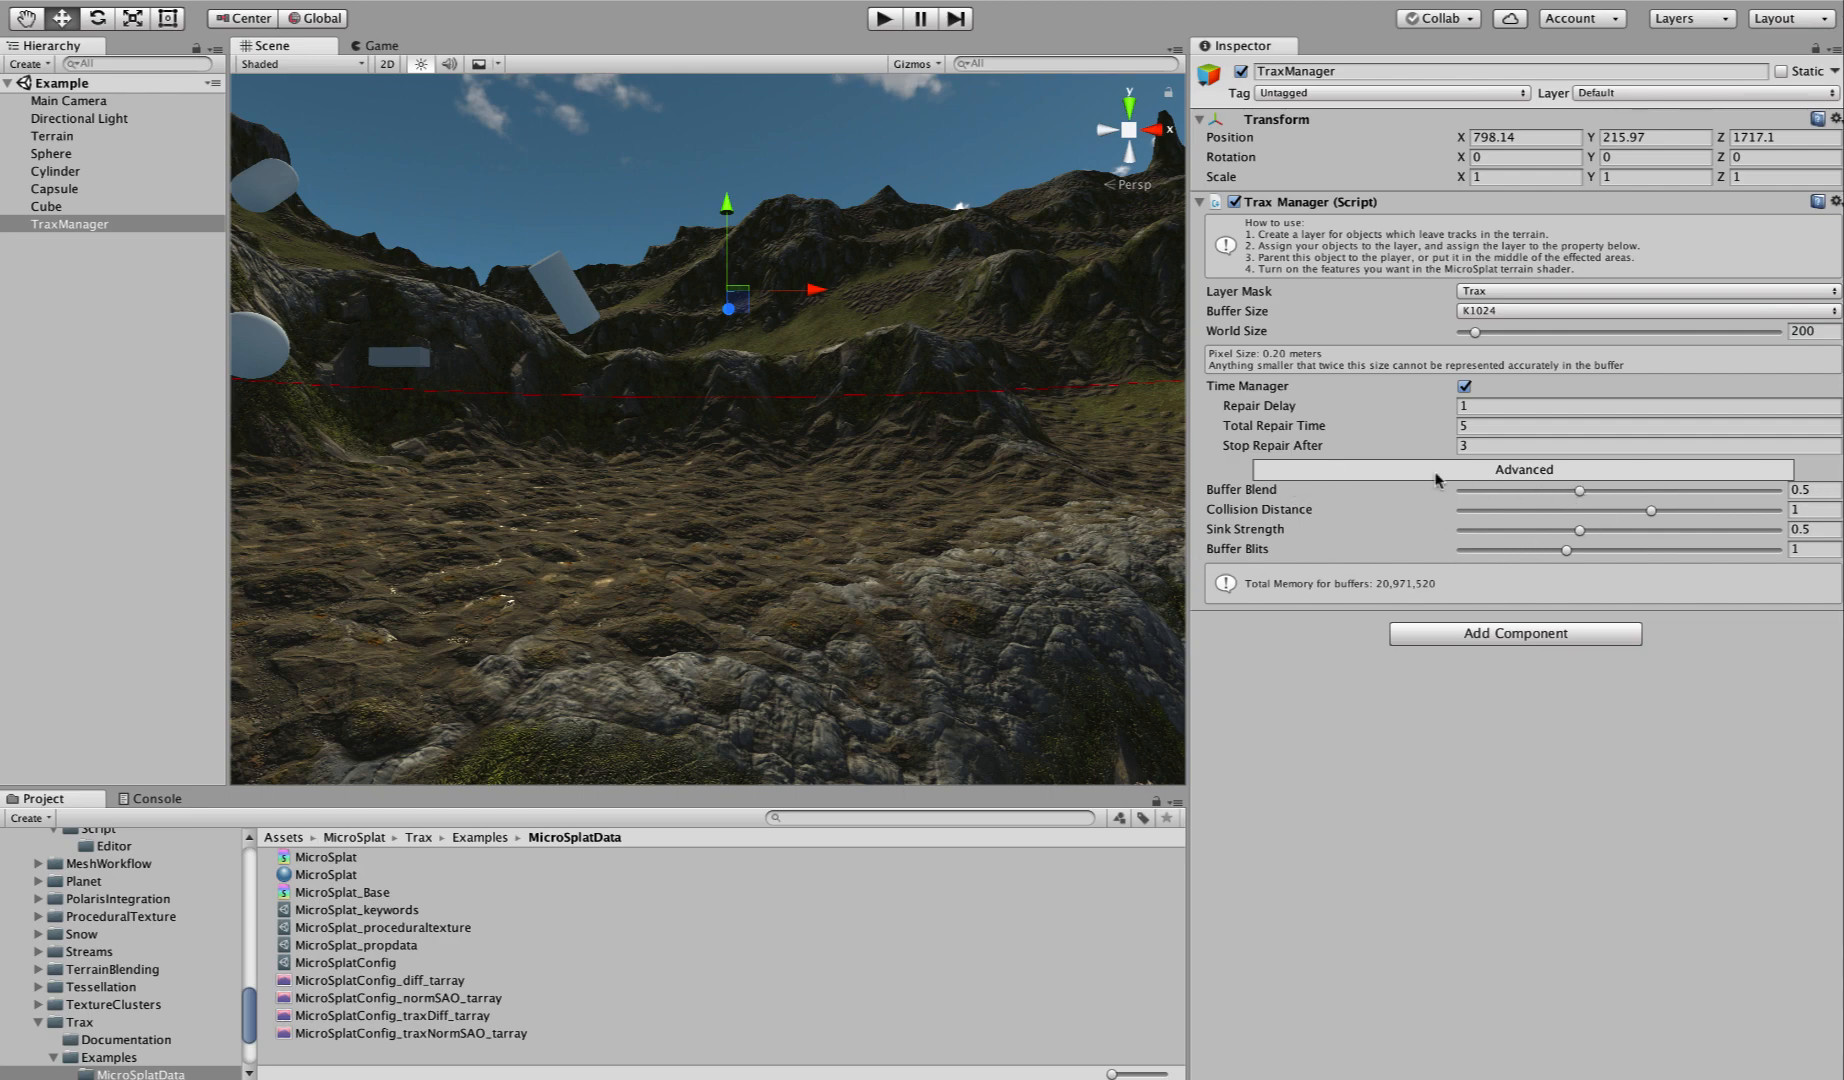
{"action": "right_click_drag", "start_coordinate": [556, 540], "coordinate": [413, 494]}
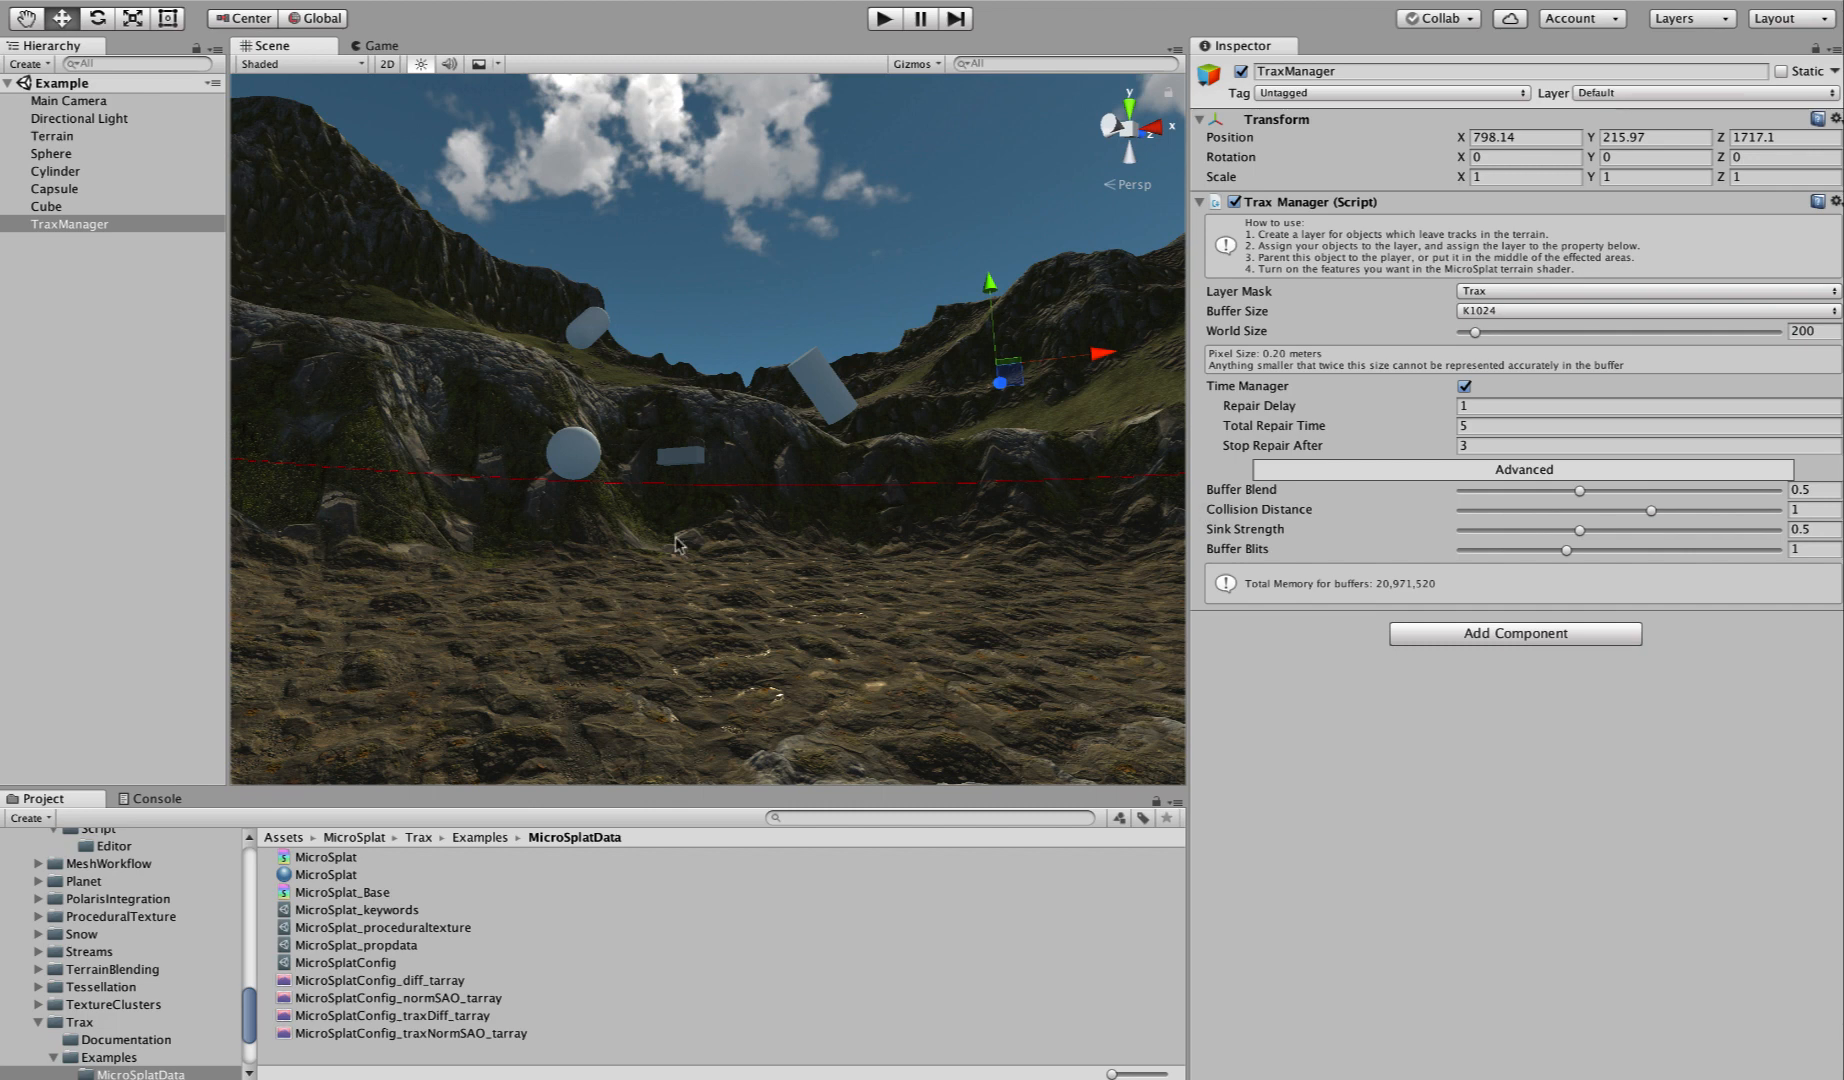
{"action": "left_click_drag", "start_coordinate": [675, 543], "coordinate": [588, 386], "text": "alt"}
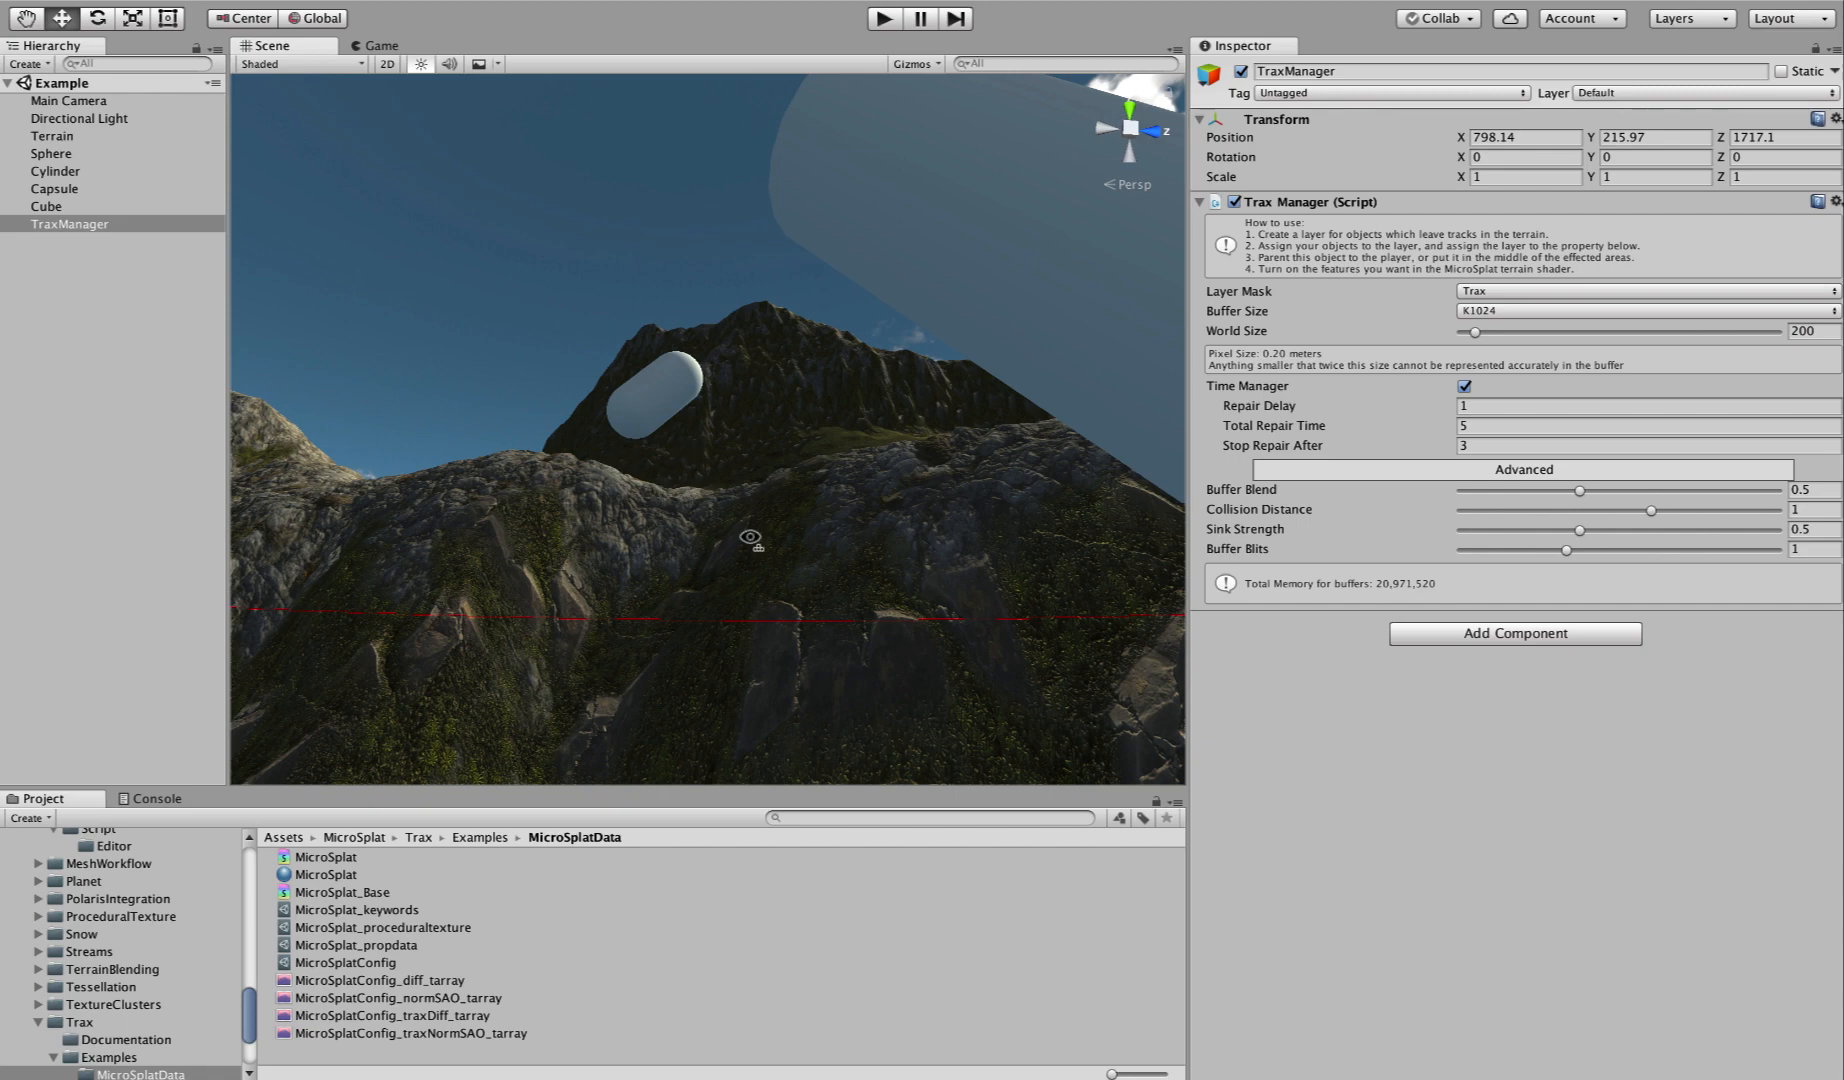
{"action": "left_click_drag", "start_coordinate": [750, 540], "coordinate": [1036, 690], "text": "alt"}
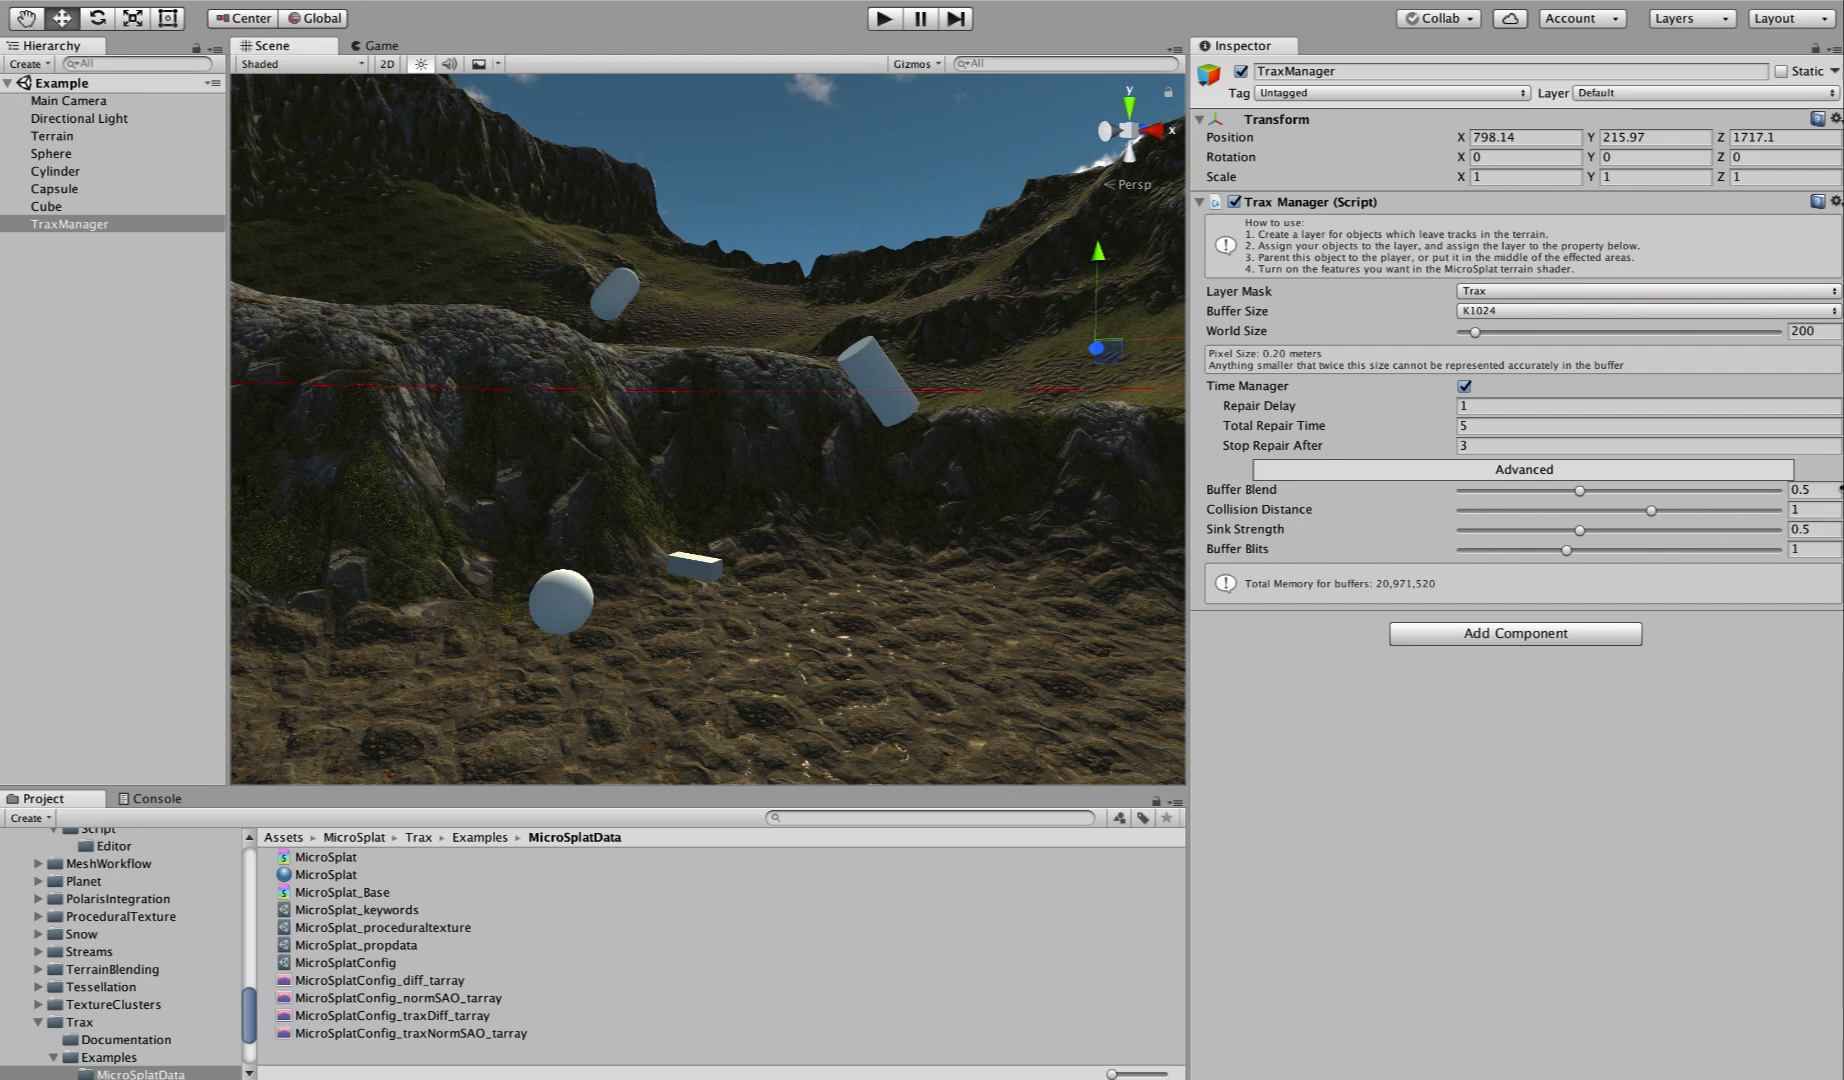
Hide the advanced Trax Manager settings and review the available Buffer Size options, keeping K1024.
{"action": "left_click", "coordinate": [1540, 469]}
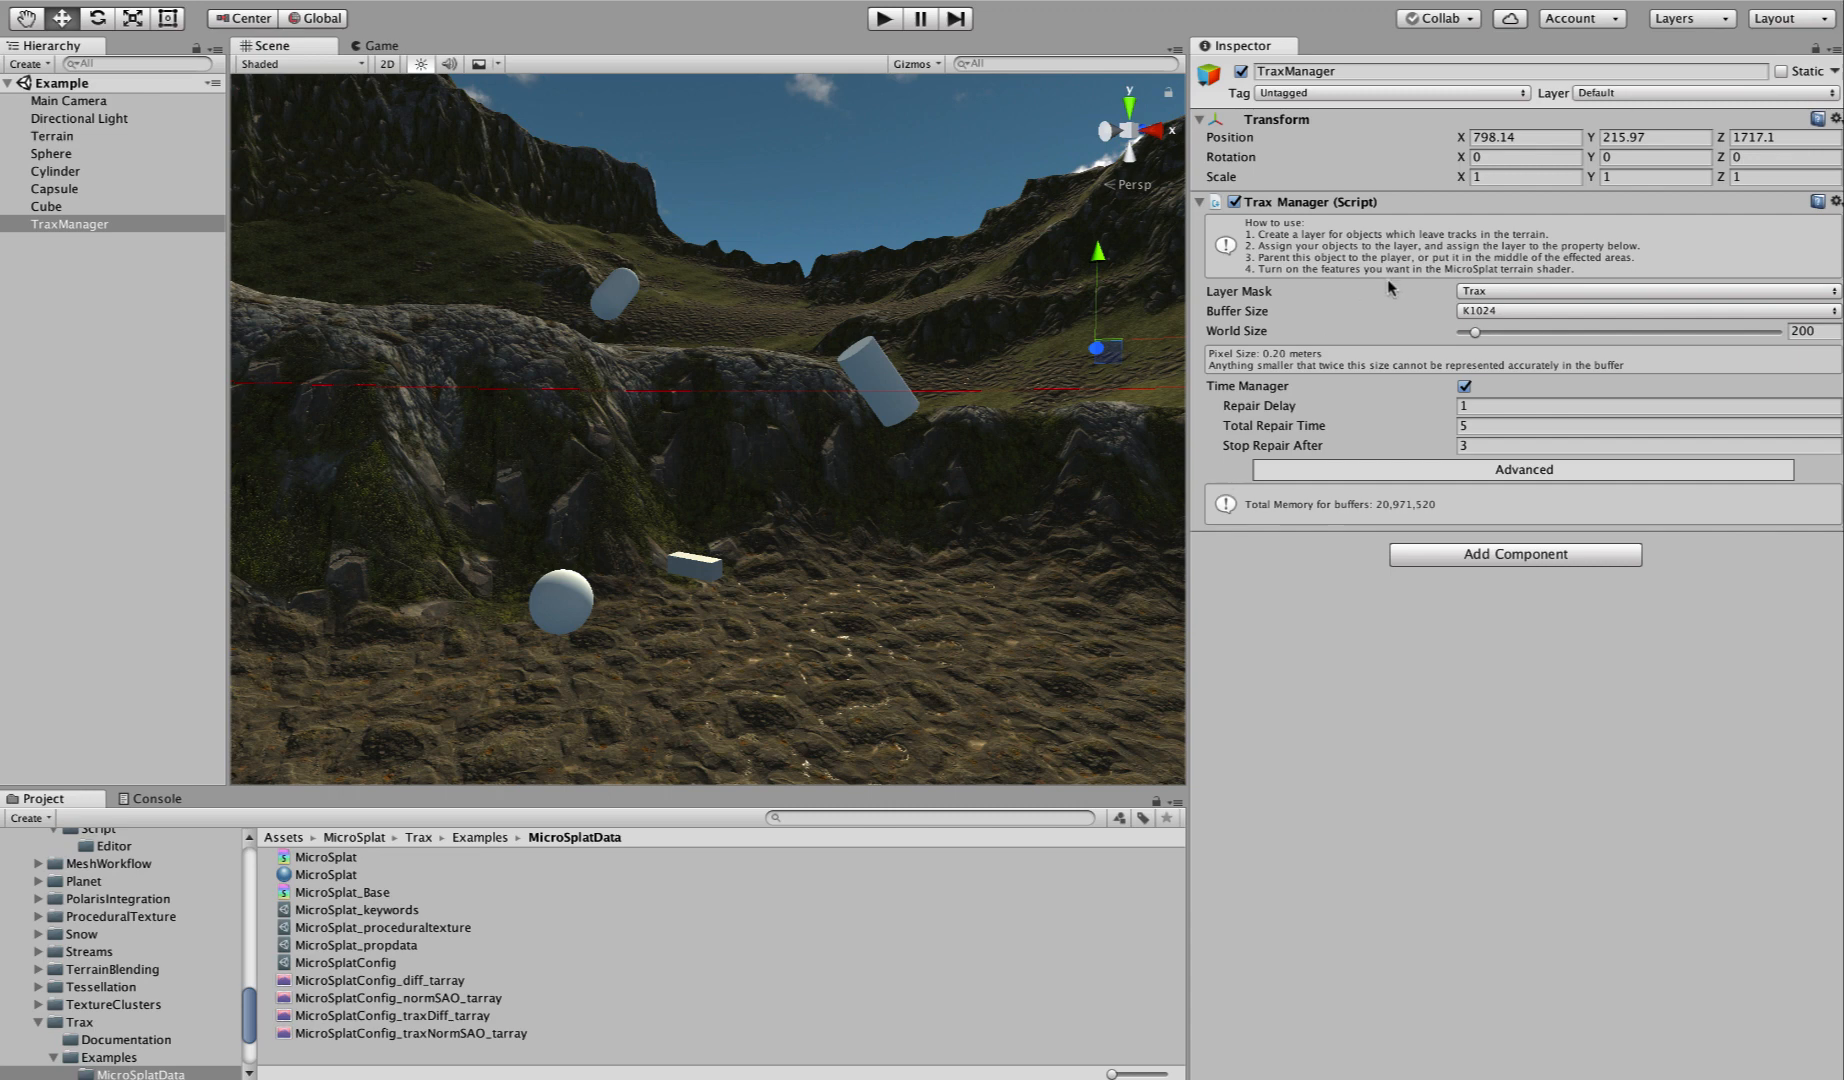
{"action": "left_click", "coordinate": [1487, 316]}
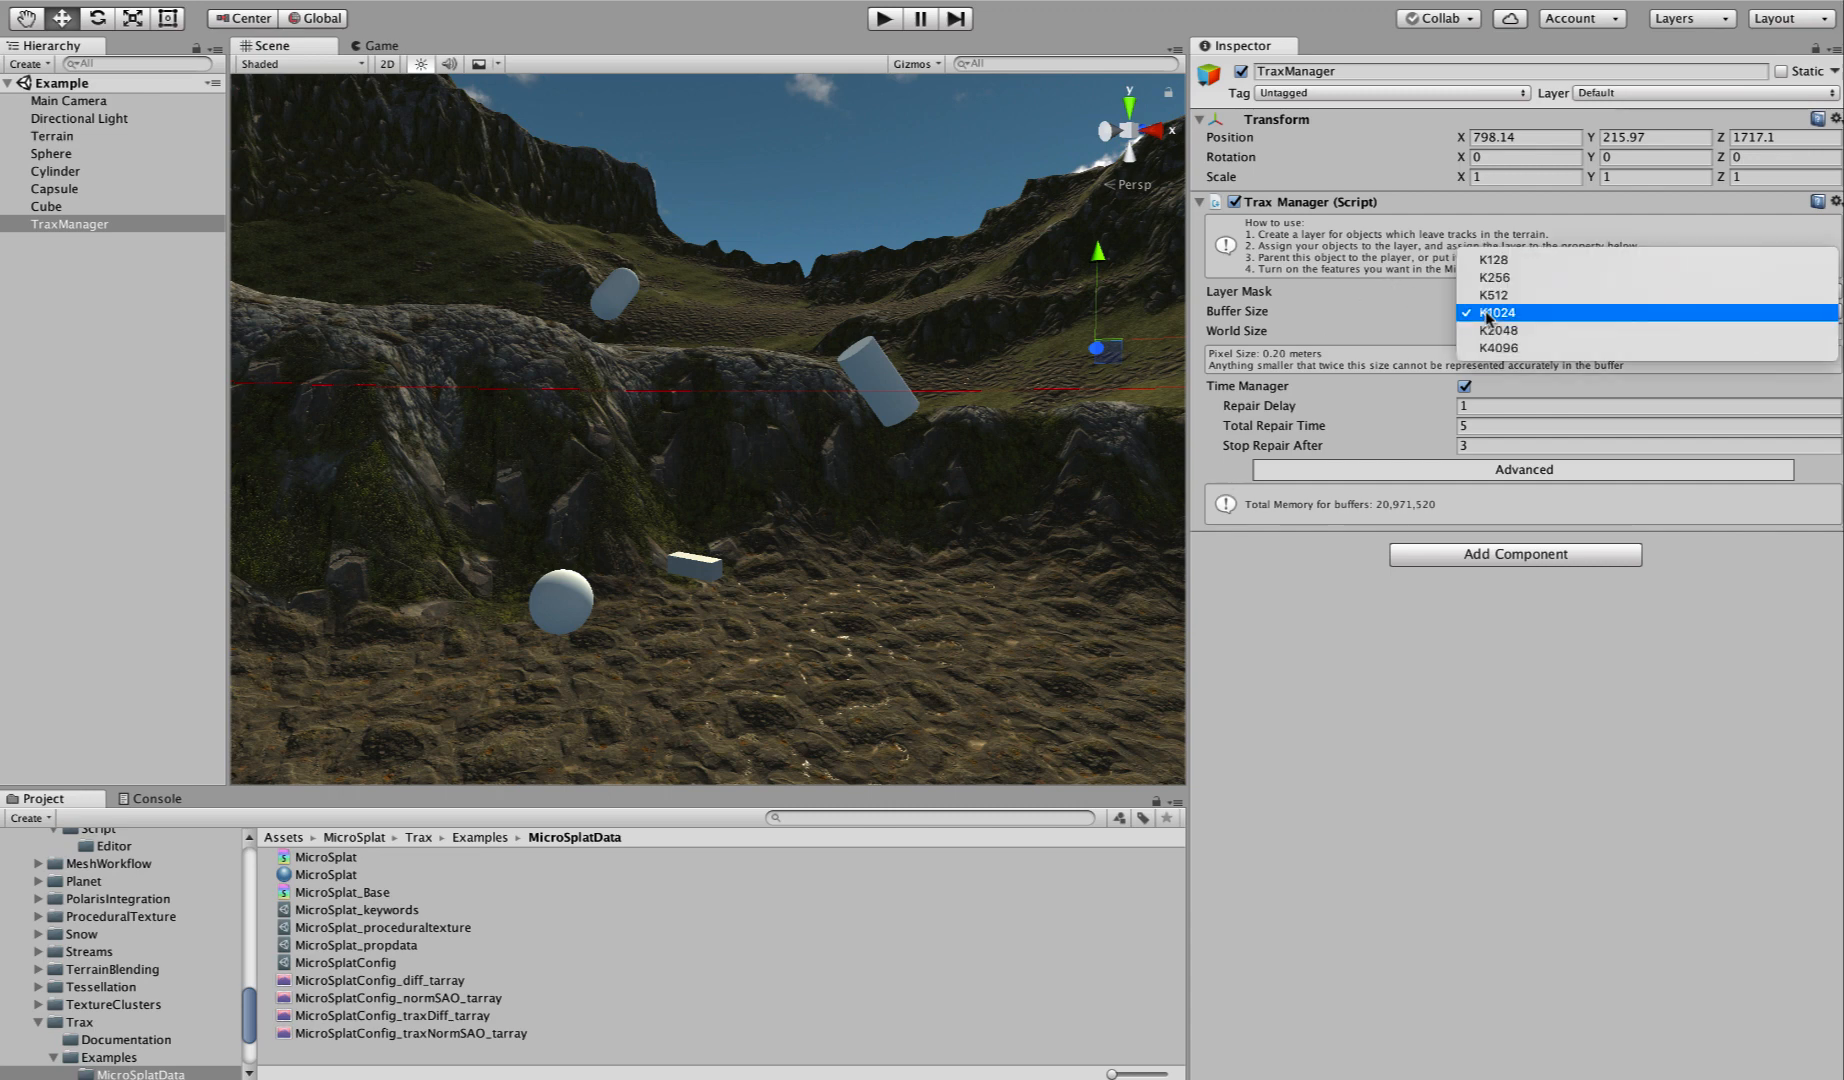
{"action": "left_click", "coordinate": [1413, 310]}
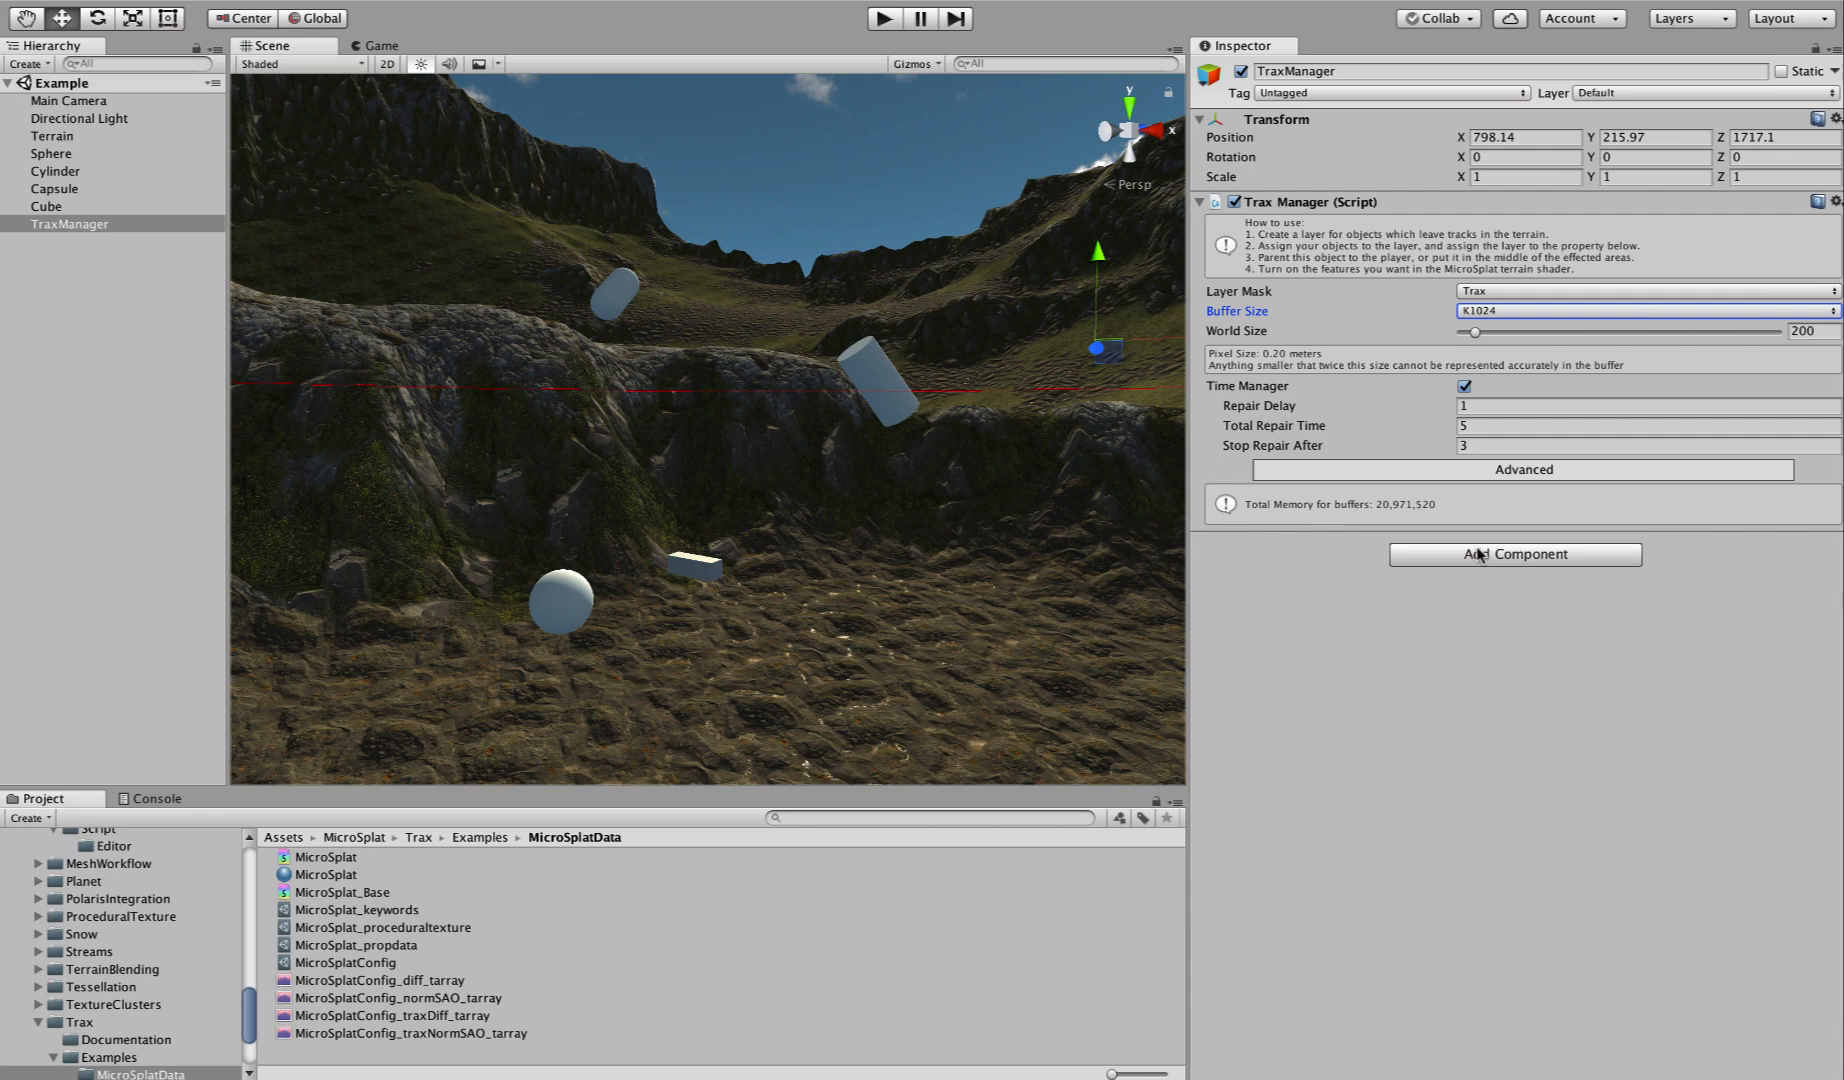
Set the Trax Manager's Repair Delay and Stop Repair After to 0 and disable its Time Manager option.
{"action": "left_click", "coordinate": [1488, 404]}
{"action": "type", "text": "0"}
{"action": "left_click", "coordinate": [1469, 444]}
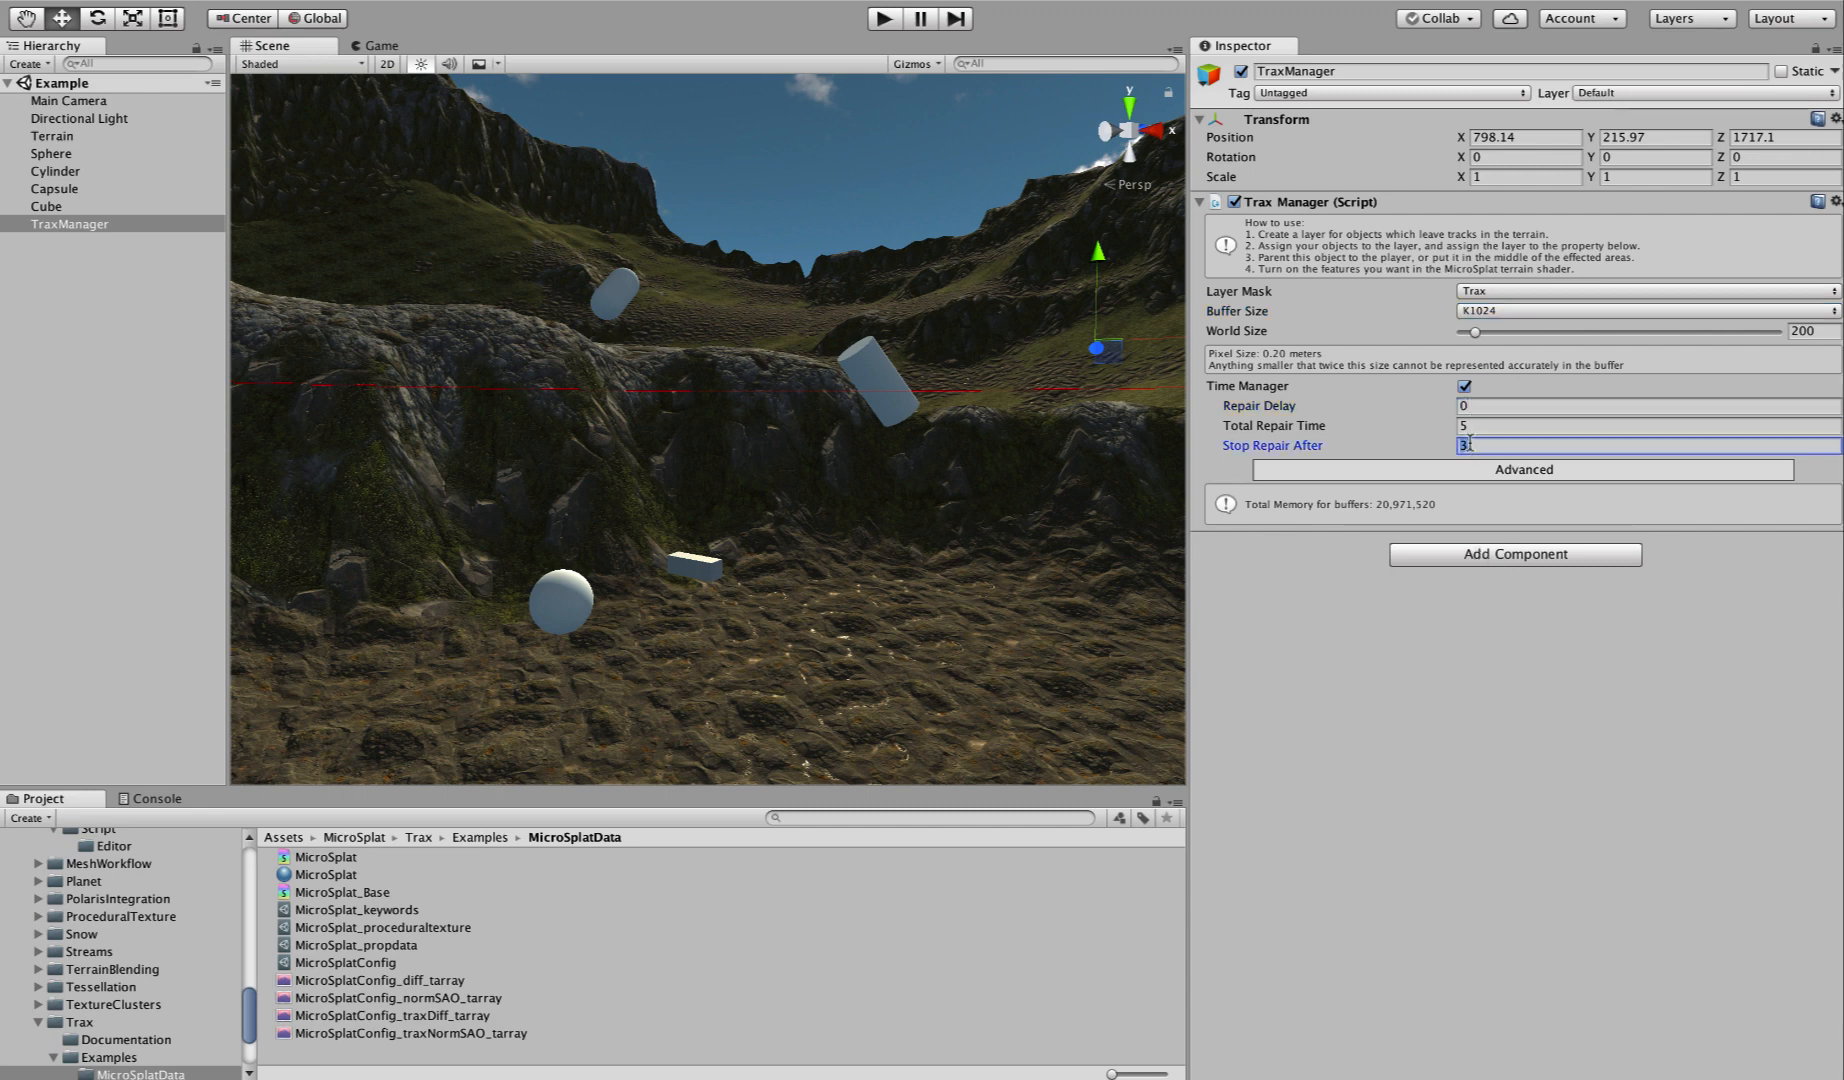
{"action": "type", "text": "0"}
{"action": "left_click", "coordinate": [1464, 386]}
{"action": "left_click", "coordinate": [1464, 386]}
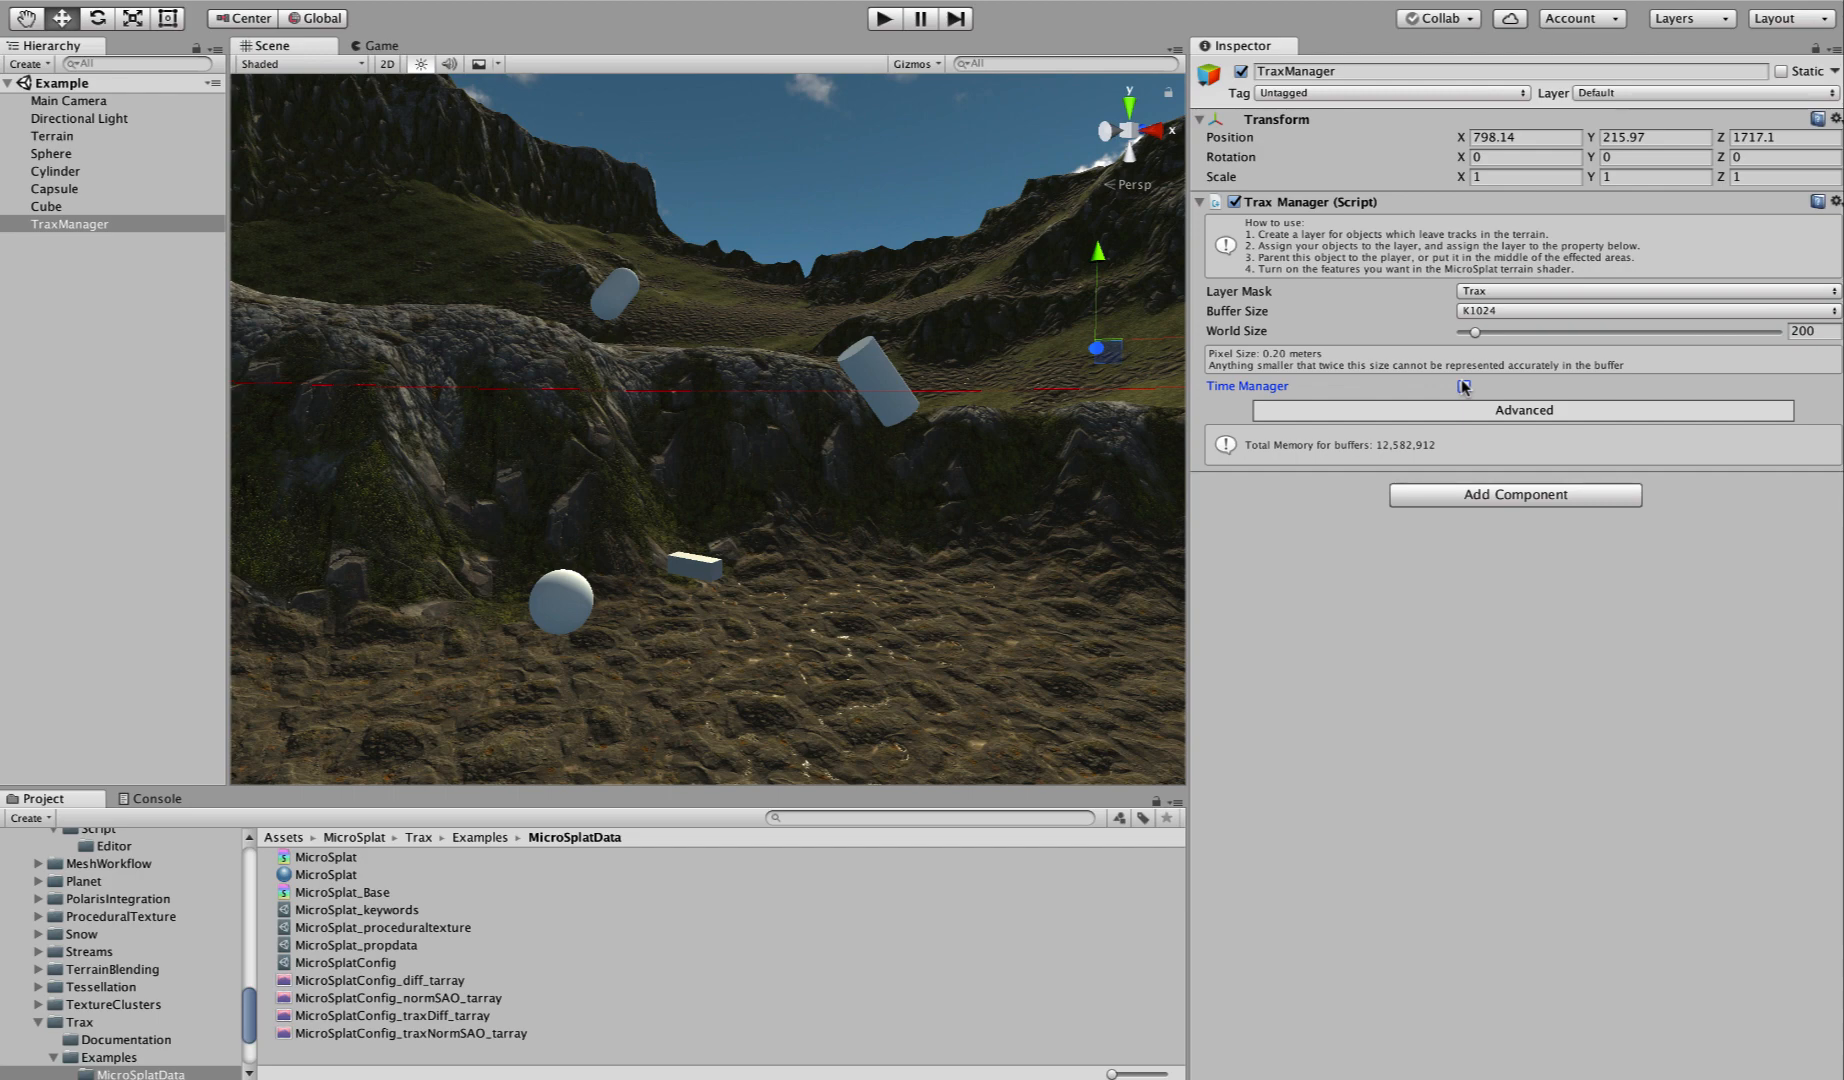
{"action": "left_click_drag", "start_coordinate": [967, 515], "coordinate": [895, 617], "text": "alt"}
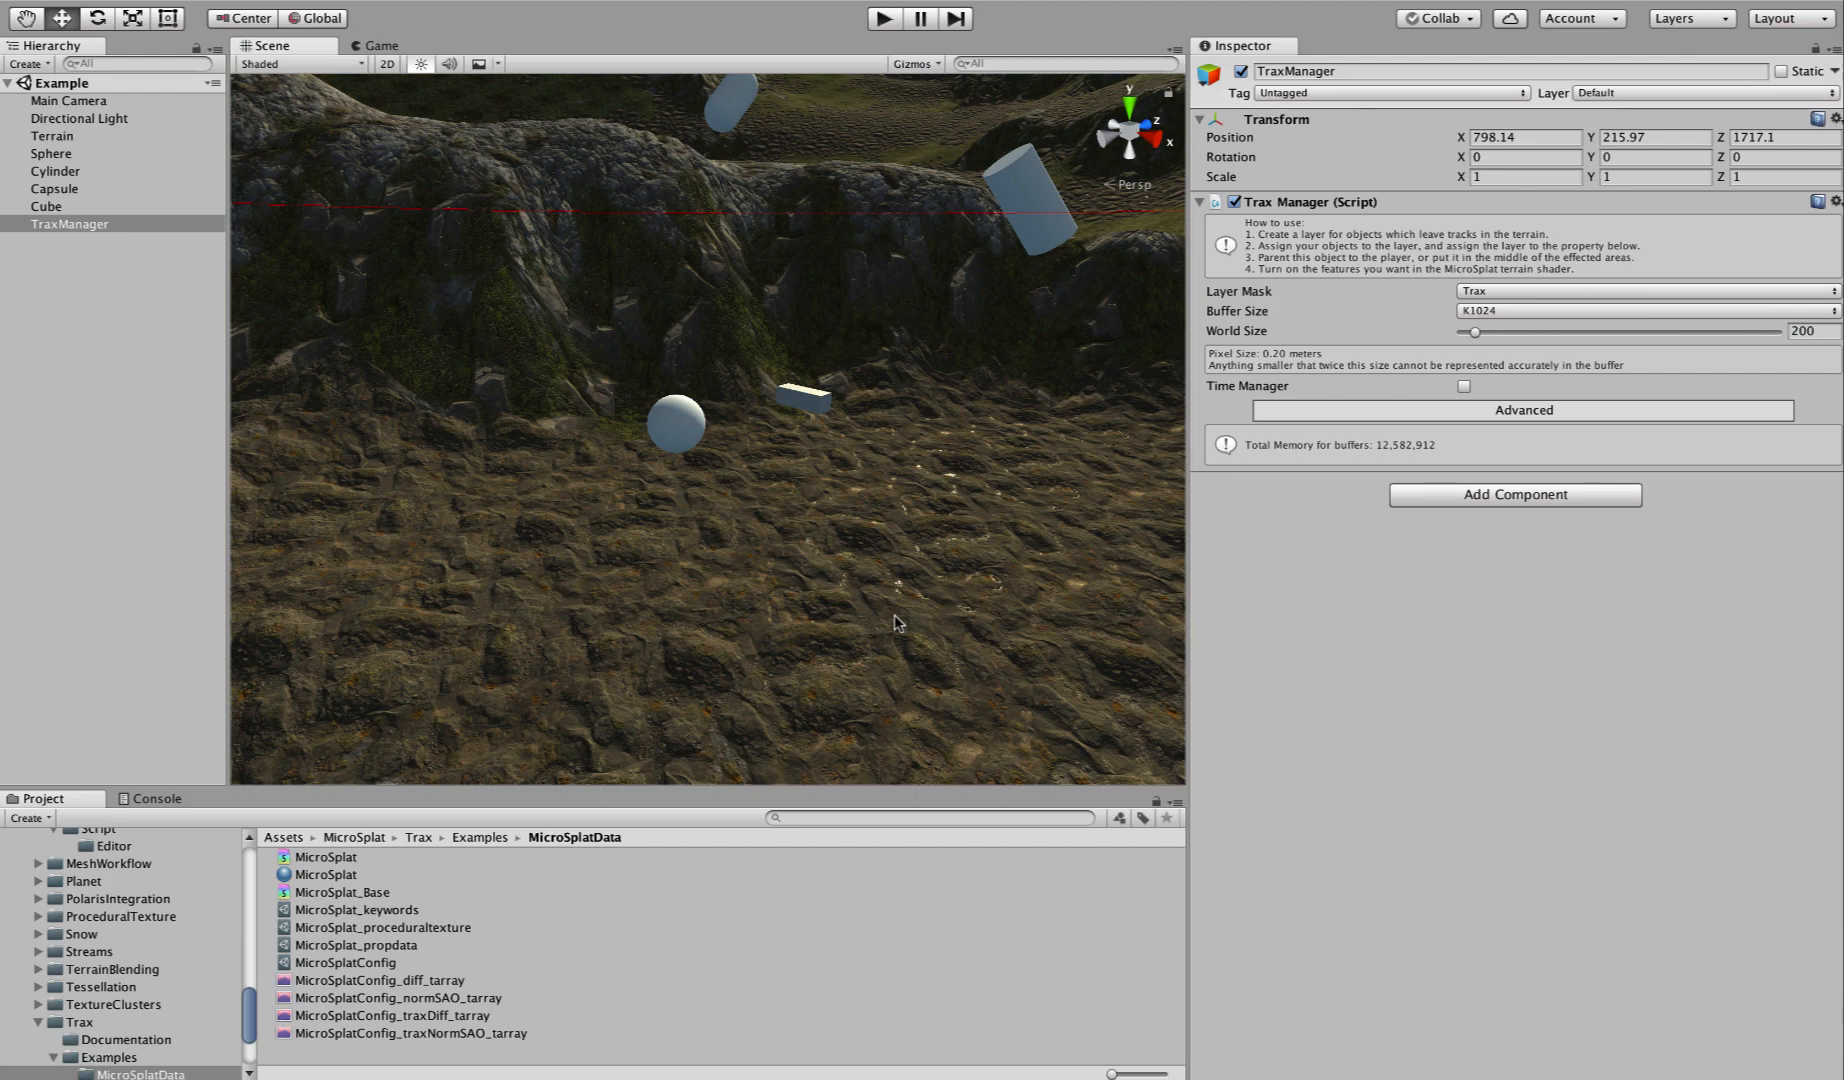
{"action": "mouse_move", "coordinate": [1340, 1076]}
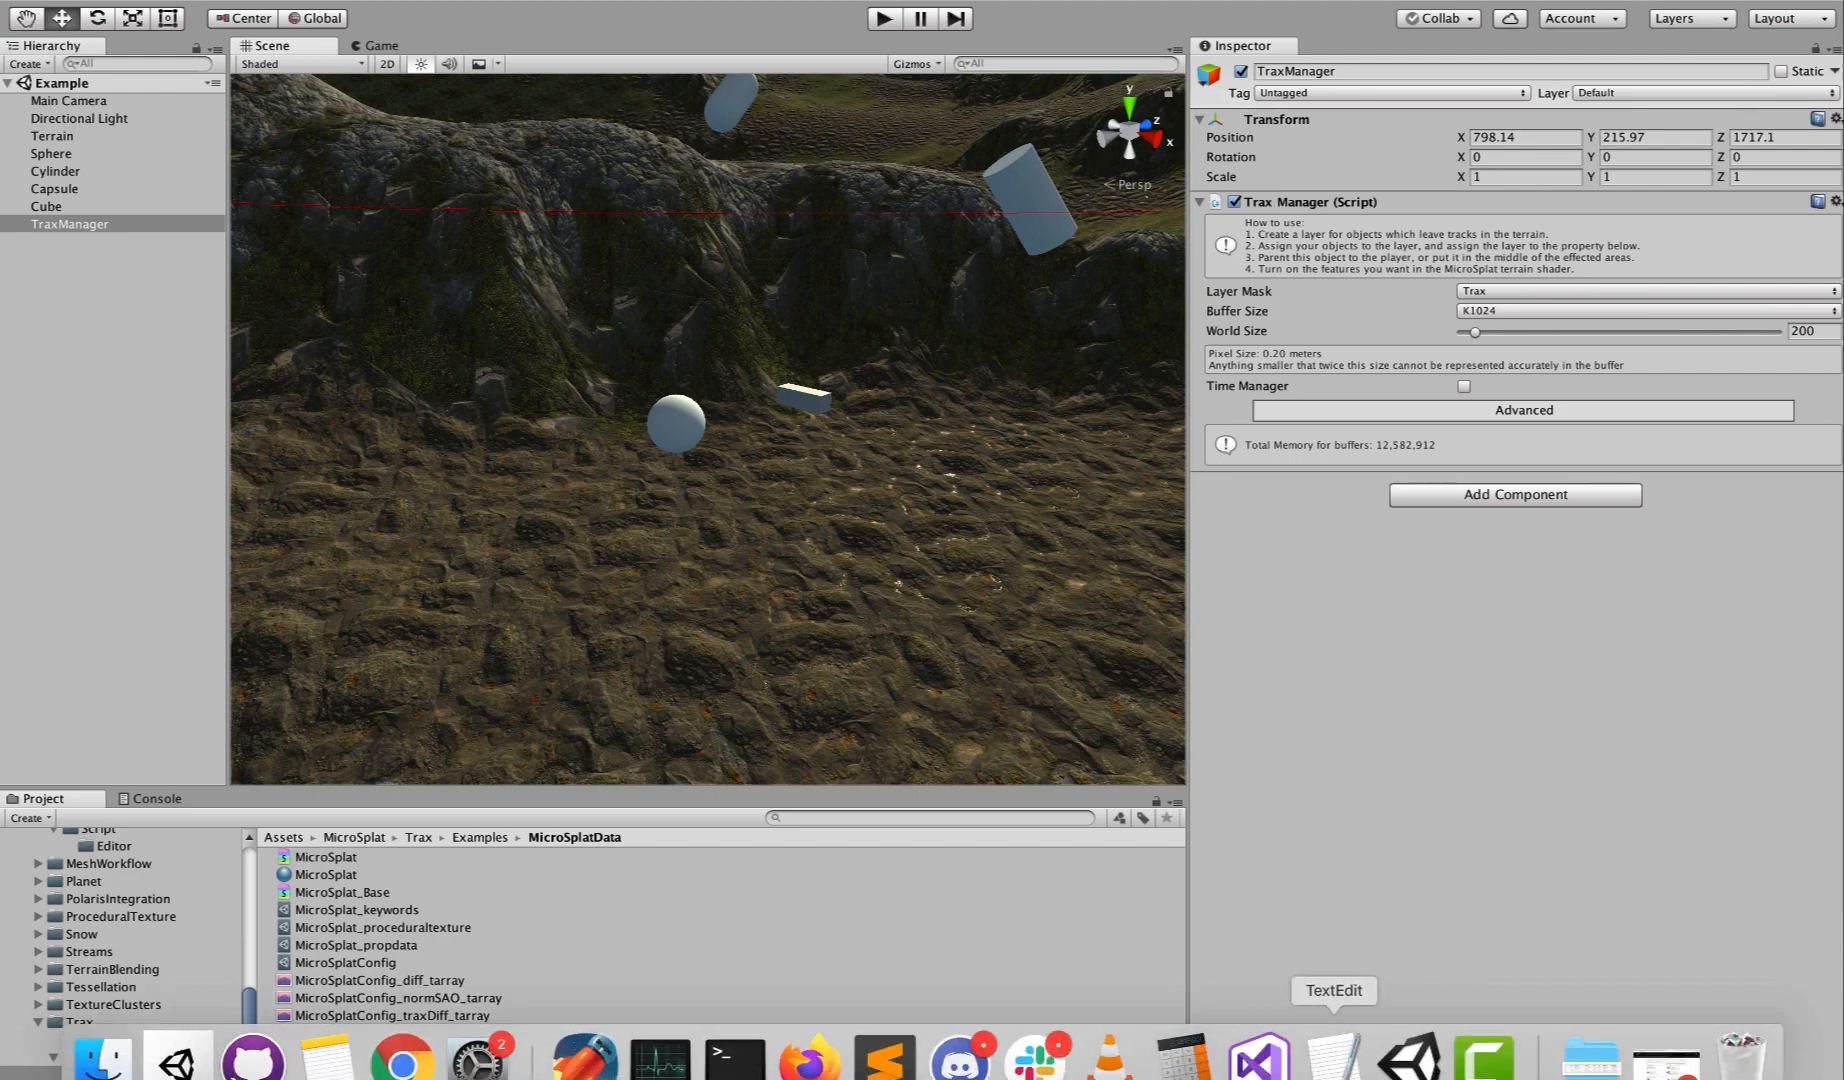
{"action": "right_click", "coordinate": [1504, 1062]}
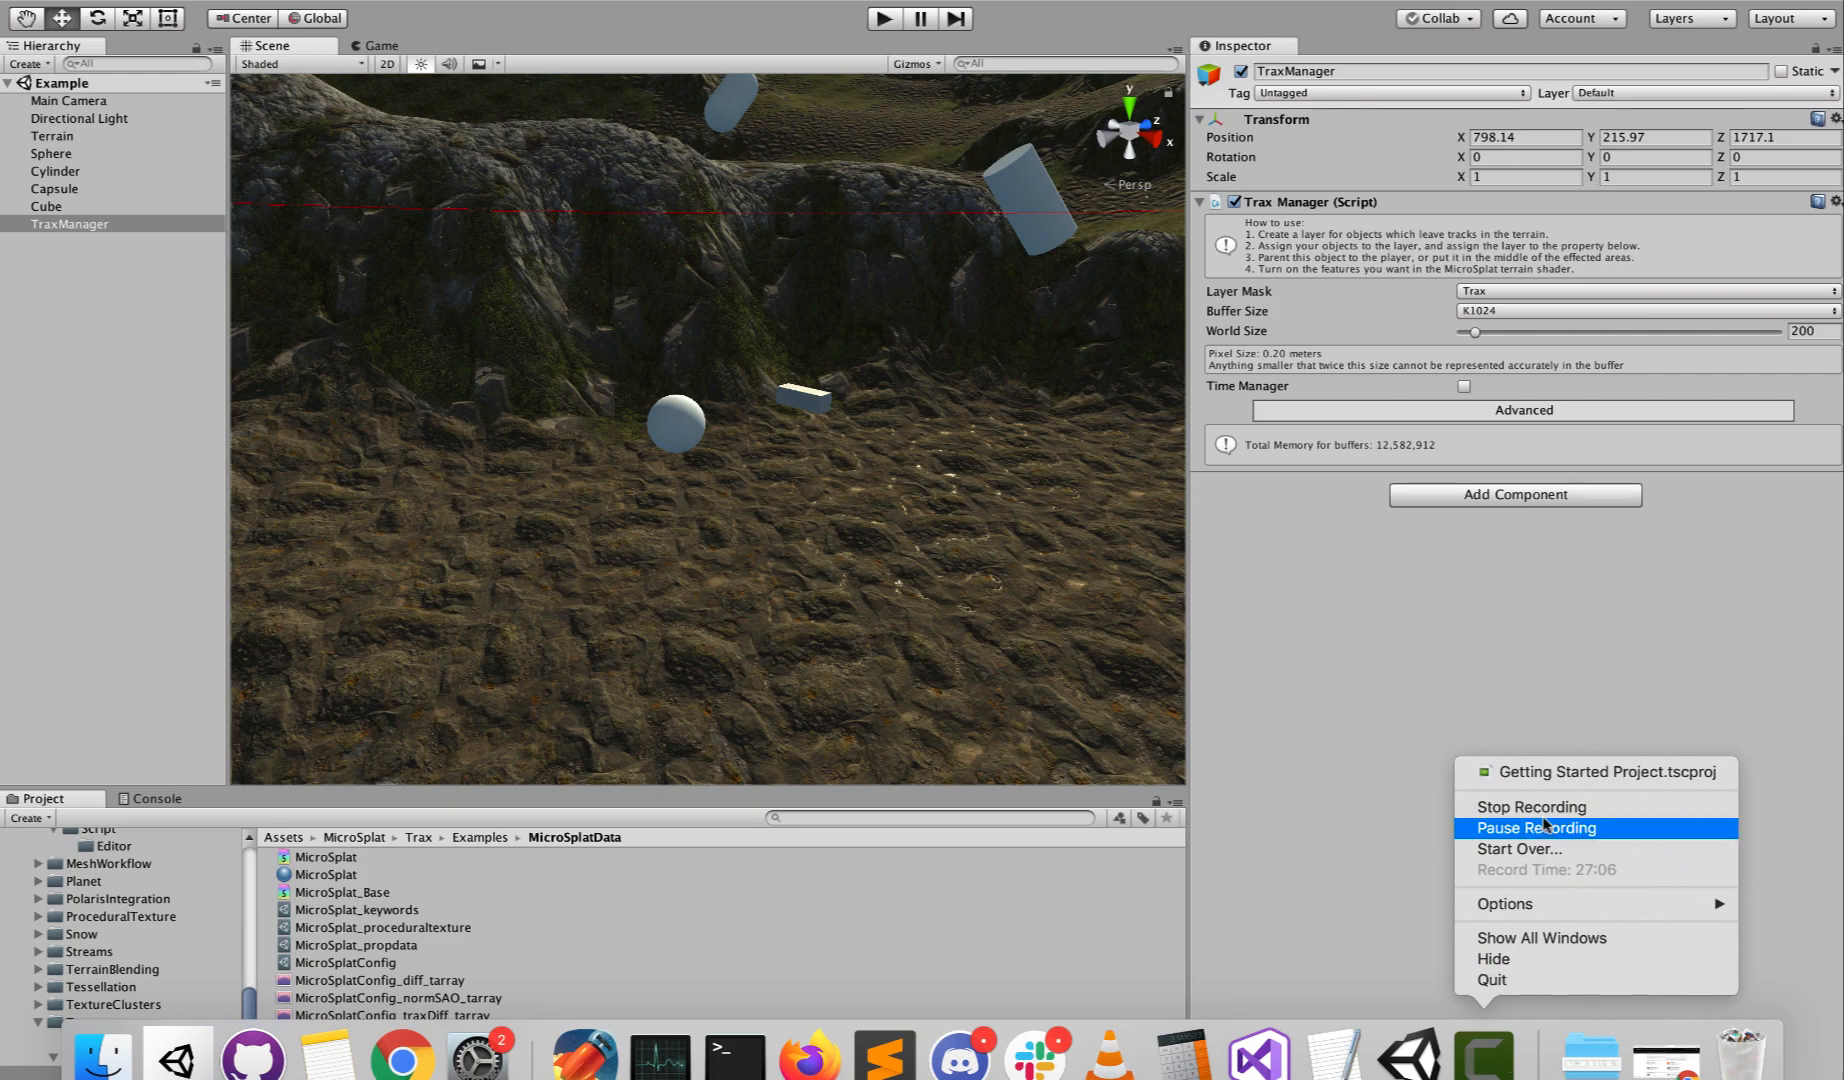